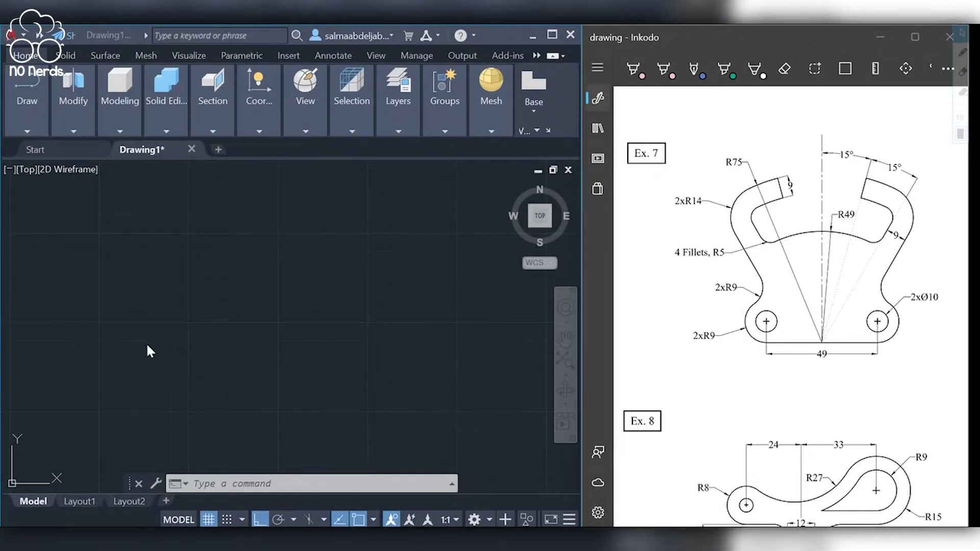
- Draw a 49-unit horizontal base line with the LINE command
click(146, 343)
text(l)
key(Return)
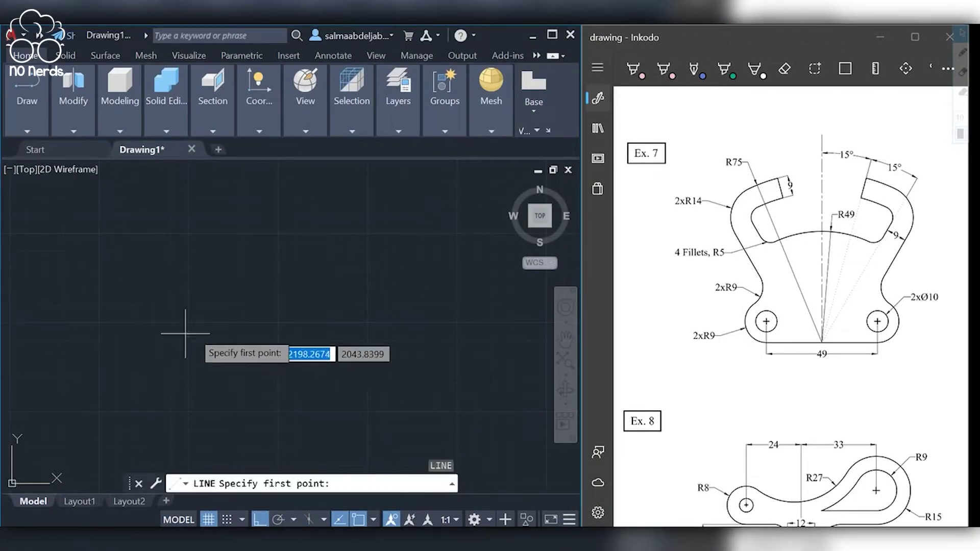
click(225, 359)
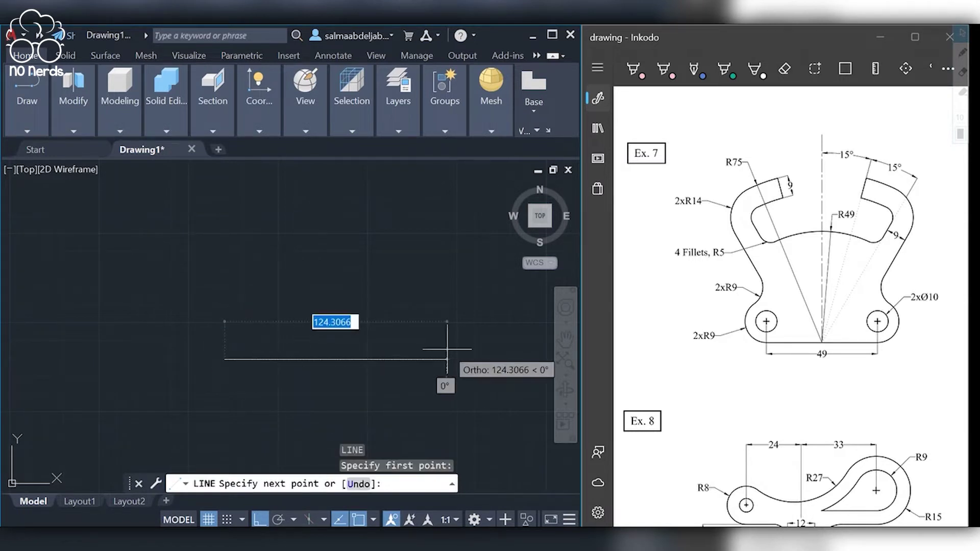
text(49)
key(Return)
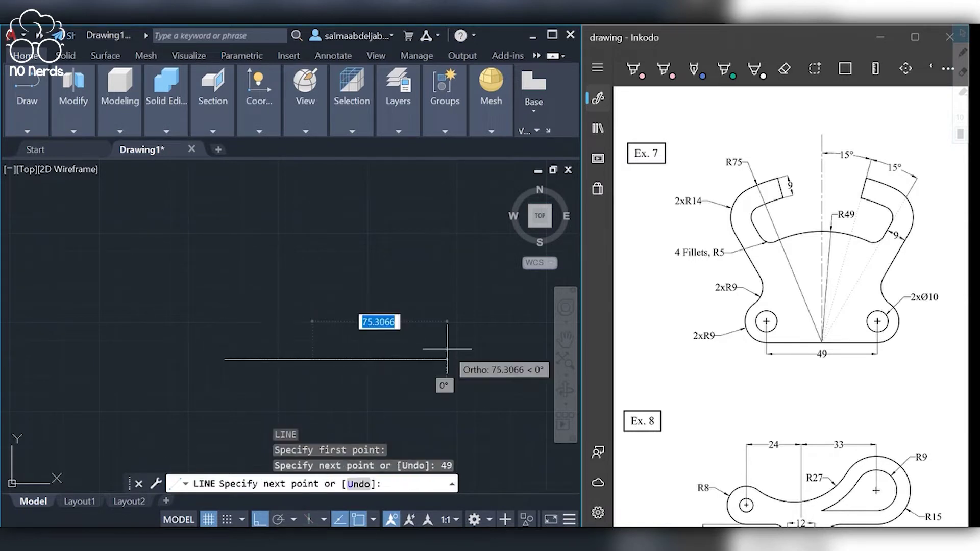
key(Return)
- Draw a vertical line straight up from the base line's midpoint
middle_drag(370, 281, 397, 332)
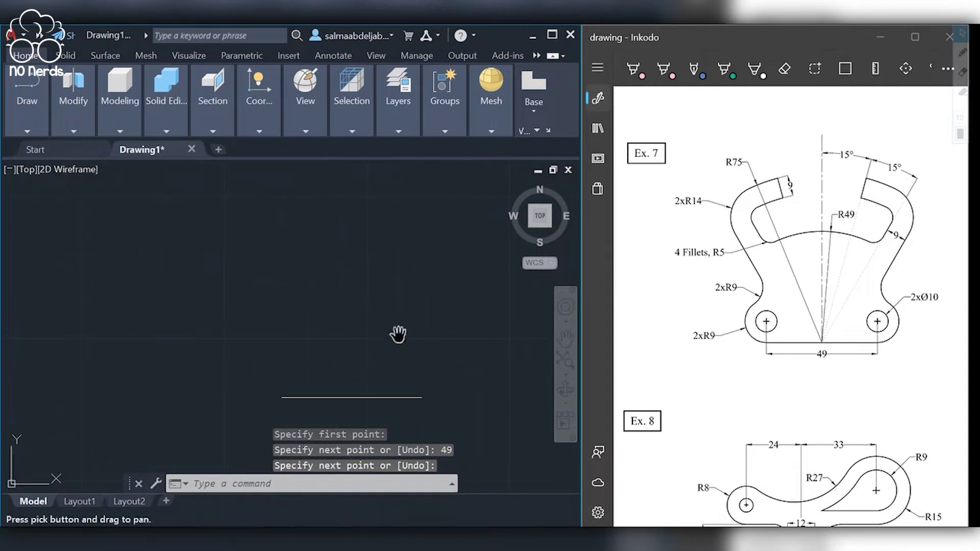
key(Return)
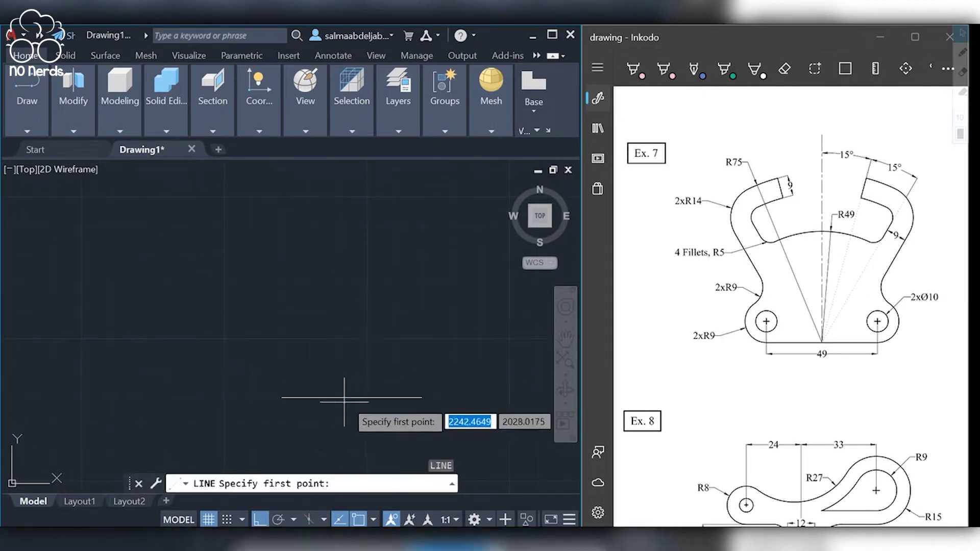
click(353, 398)
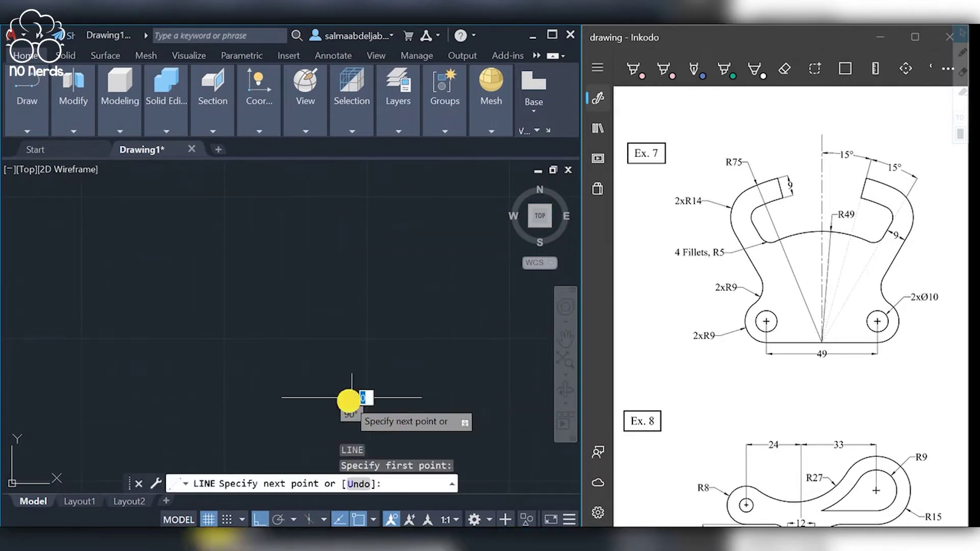
click(352, 199)
key(Return)
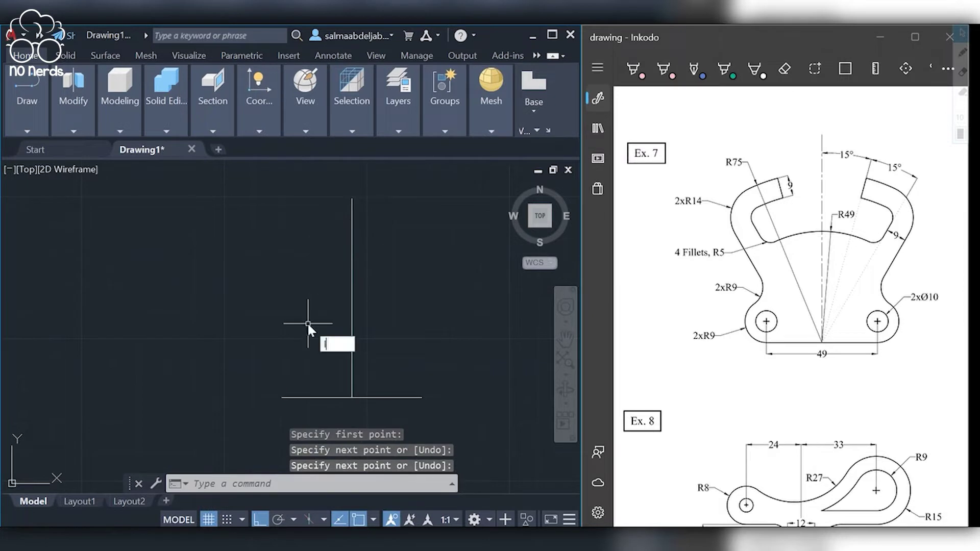
- Draw two 100-unit lines from the base midpoint, at 60° and at 75°
key(Return)
click(352, 398)
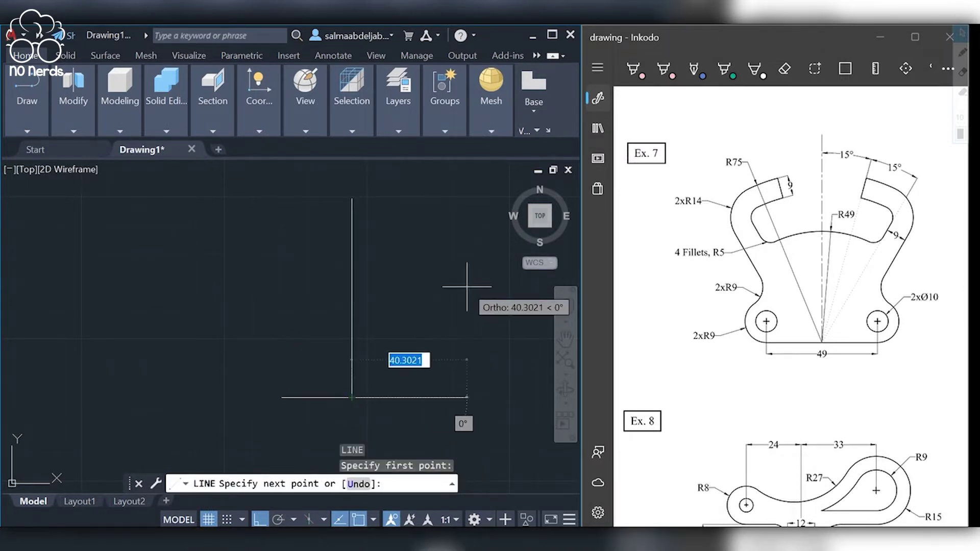
text(100)
key(Tab)
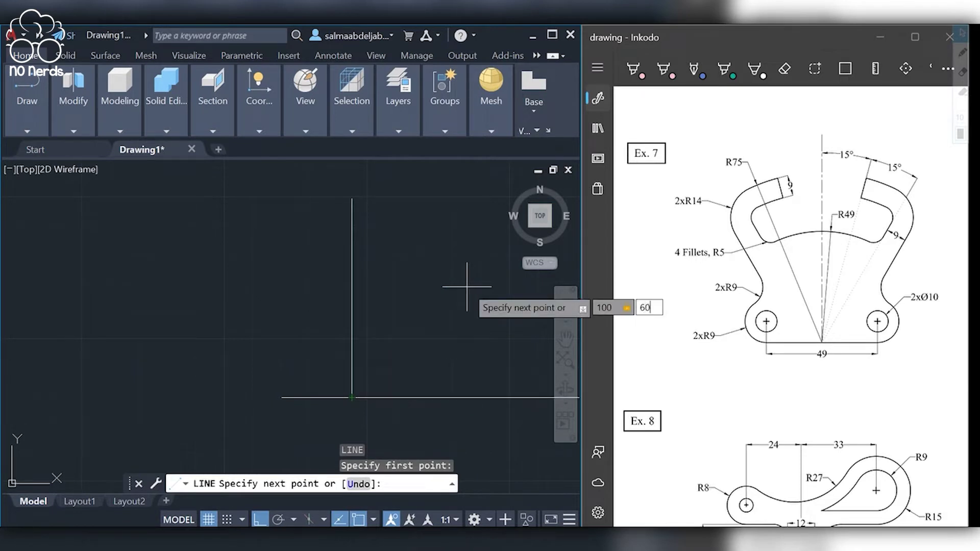
key(Return)
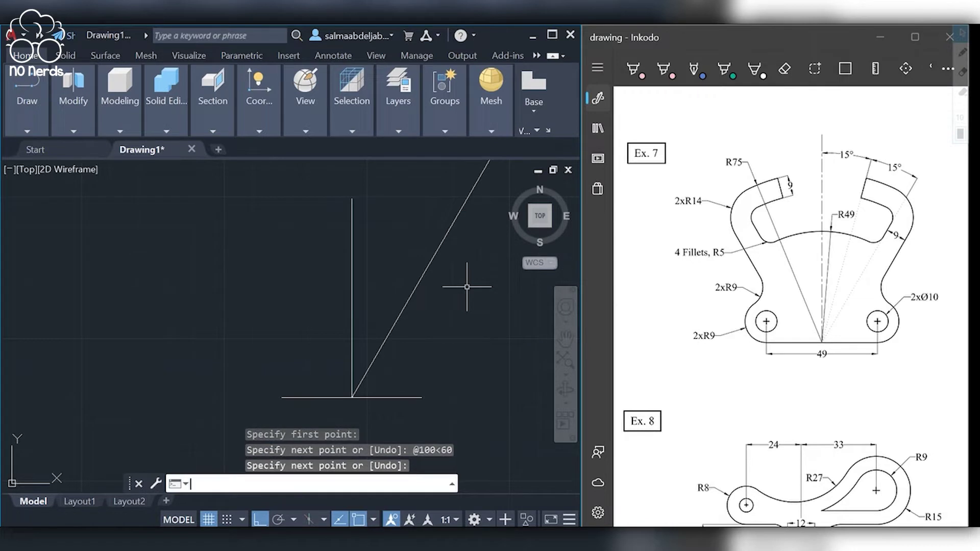
key(Return)
key(Return)
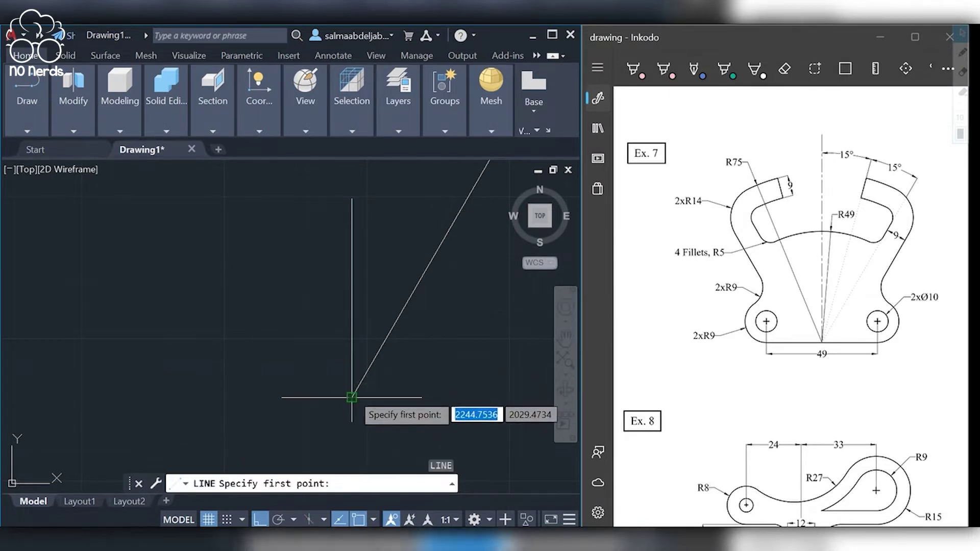
click(351, 398)
text(1)
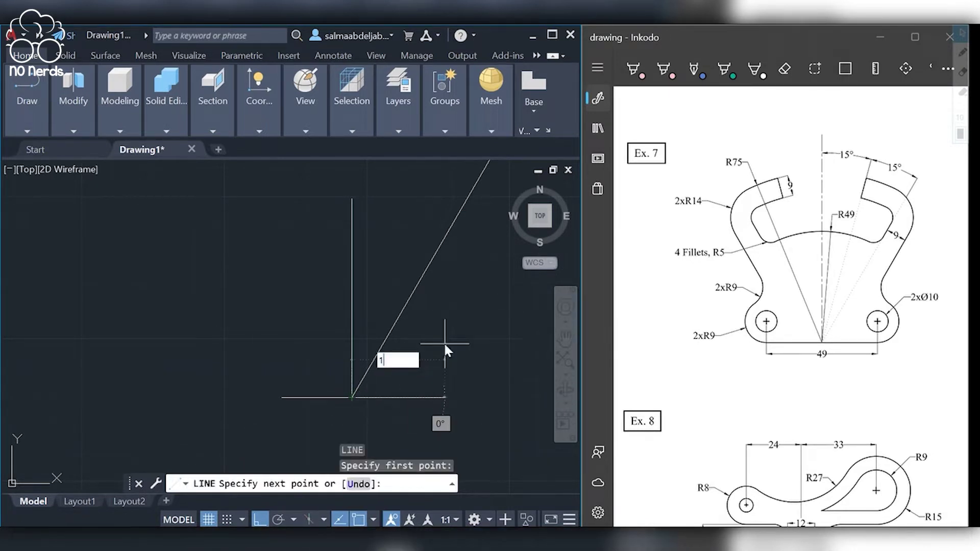
text(00)
key(Tab)
text(75)
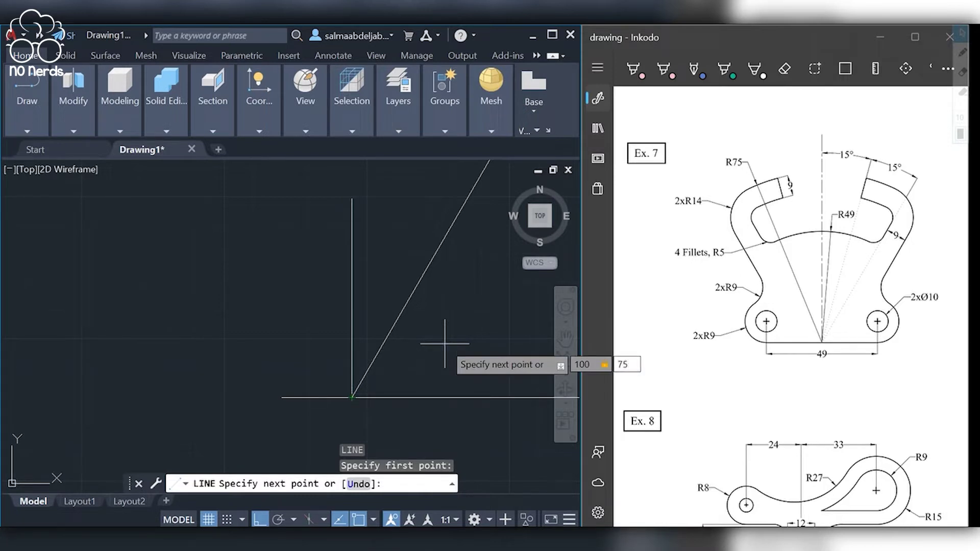
key(Return)
key(Return)
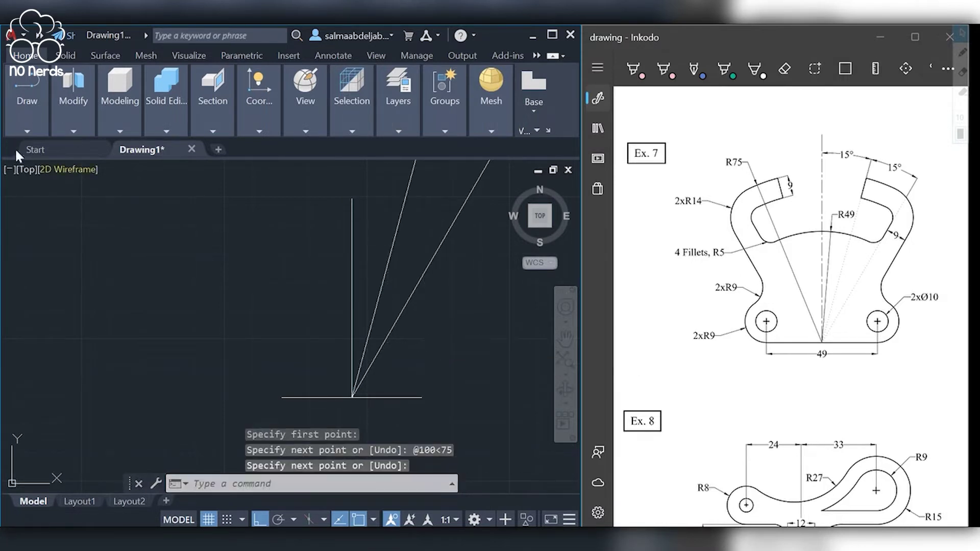
- Draw R49 and R75 circles, both centred on the midpoint of the 49-unit base line
click(19, 125)
click(52, 165)
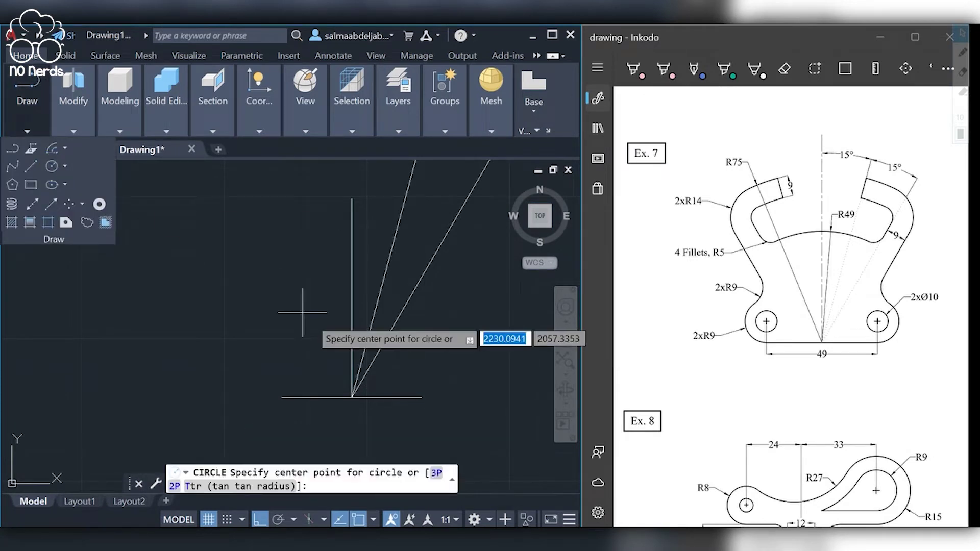
click(352, 397)
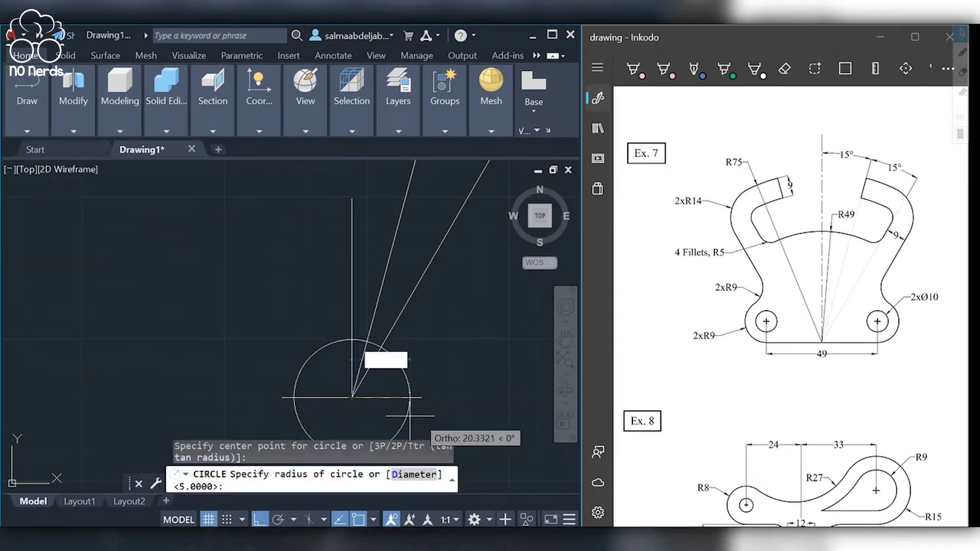
text(49)
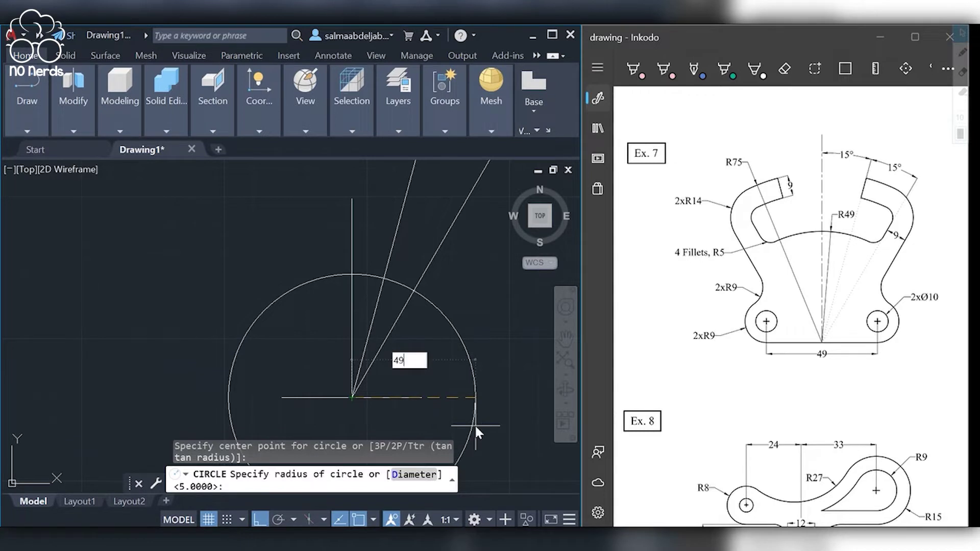
key(Return)
key(Return)
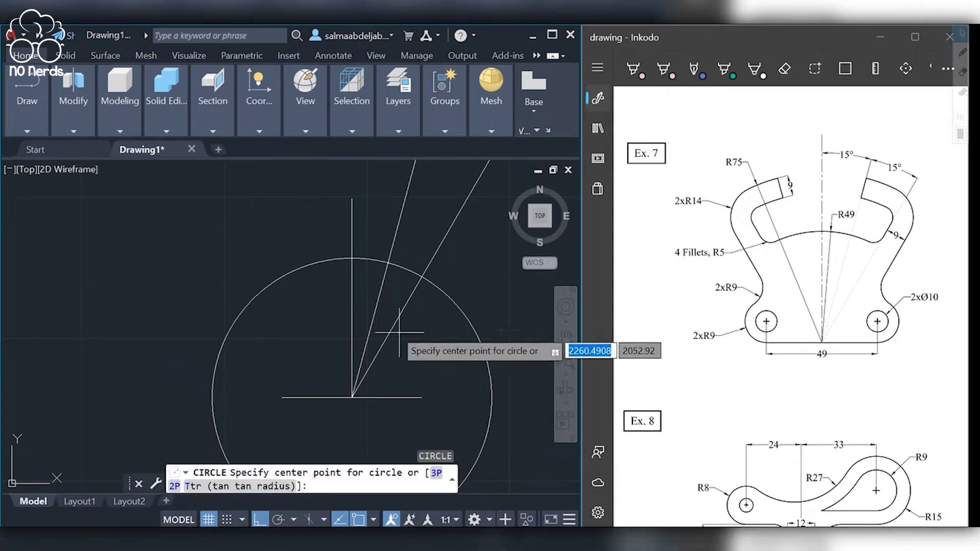
click(352, 397)
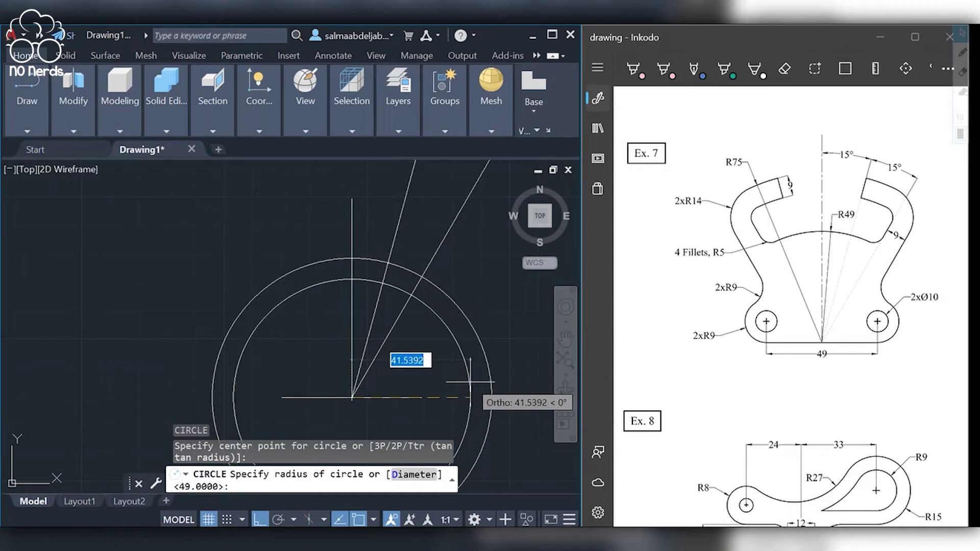
text(75)
key(Return)
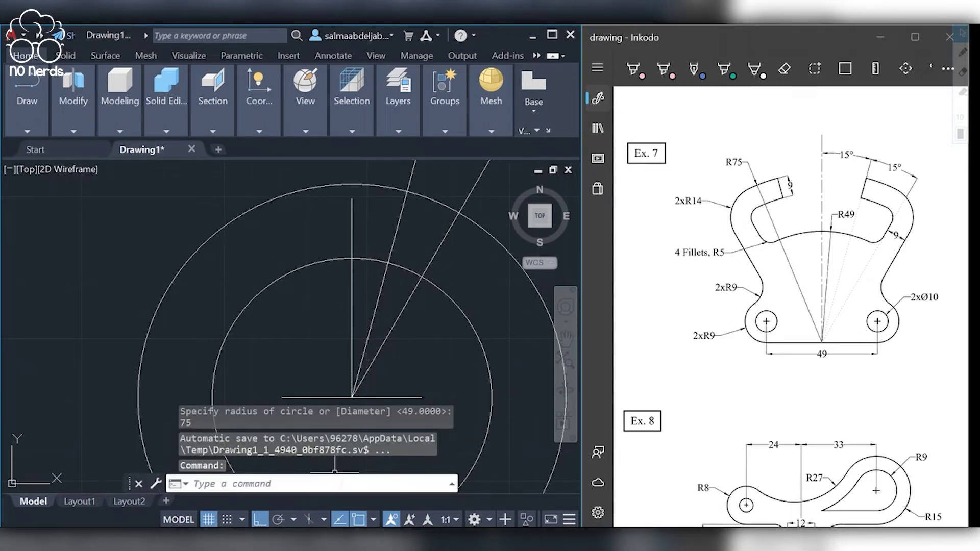
- Trim the R49 and R75 circles down to arcs between the radial lines
click(74, 132)
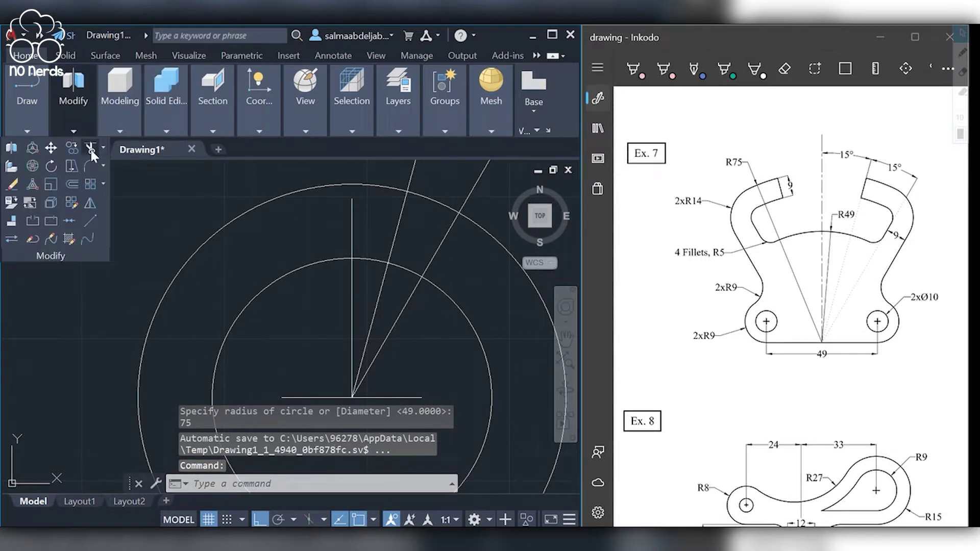
click(87, 144)
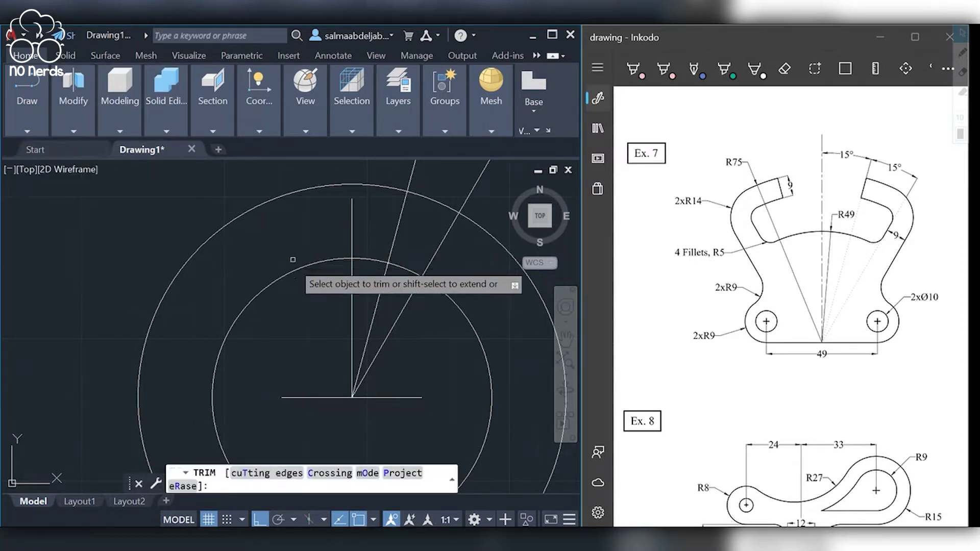
click(296, 269)
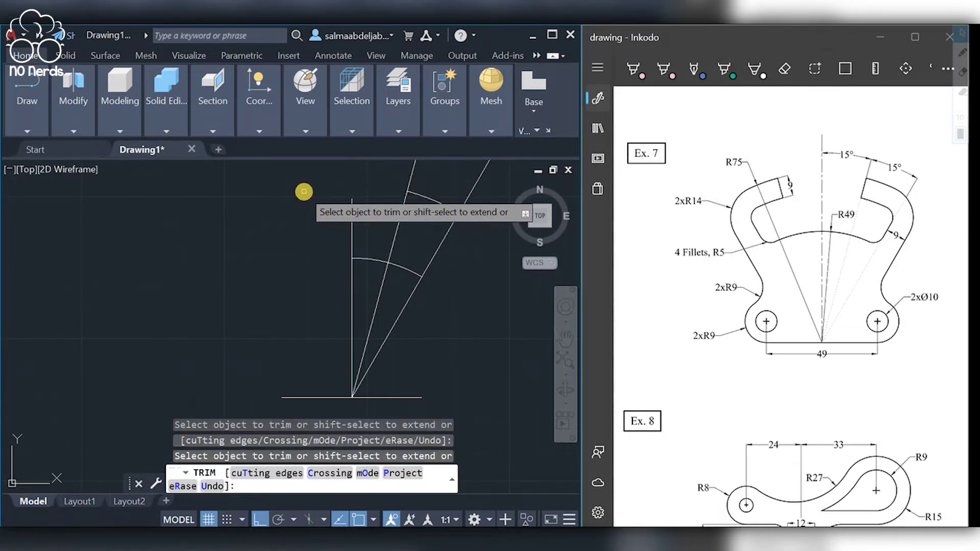
key(Return)
- Offset the upper arc outward and the 60° line rightward by 9 units
text(o)
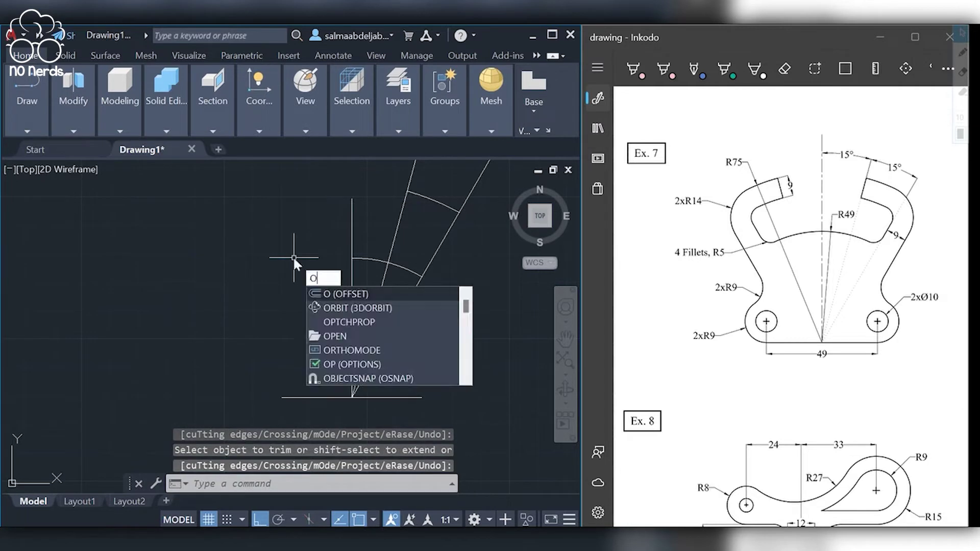
text(ff)
key(Return)
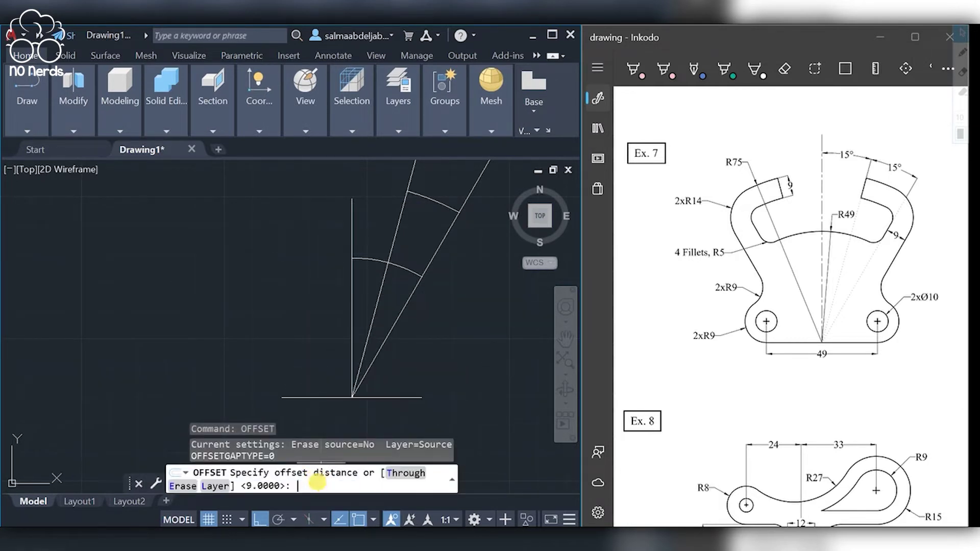
text(9)
key(Return)
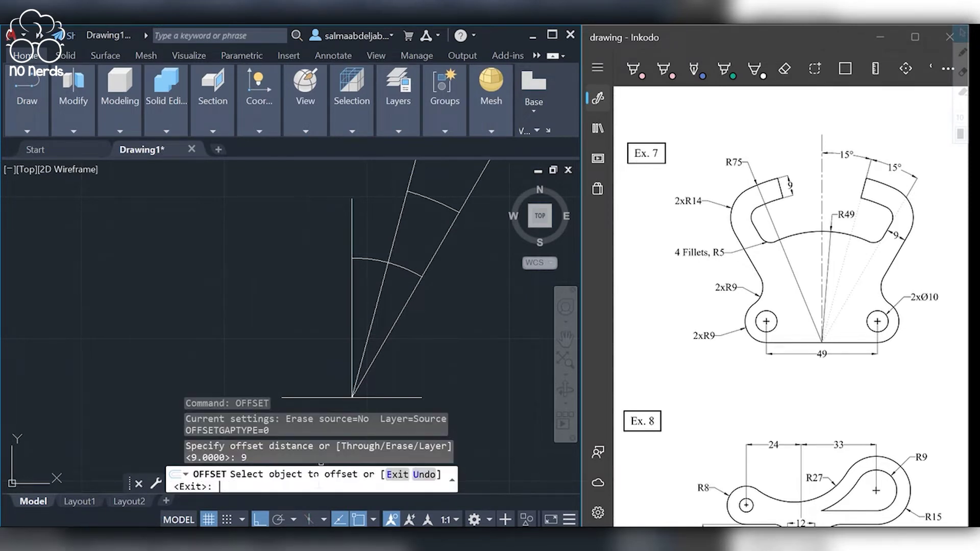
click(426, 199)
click(419, 223)
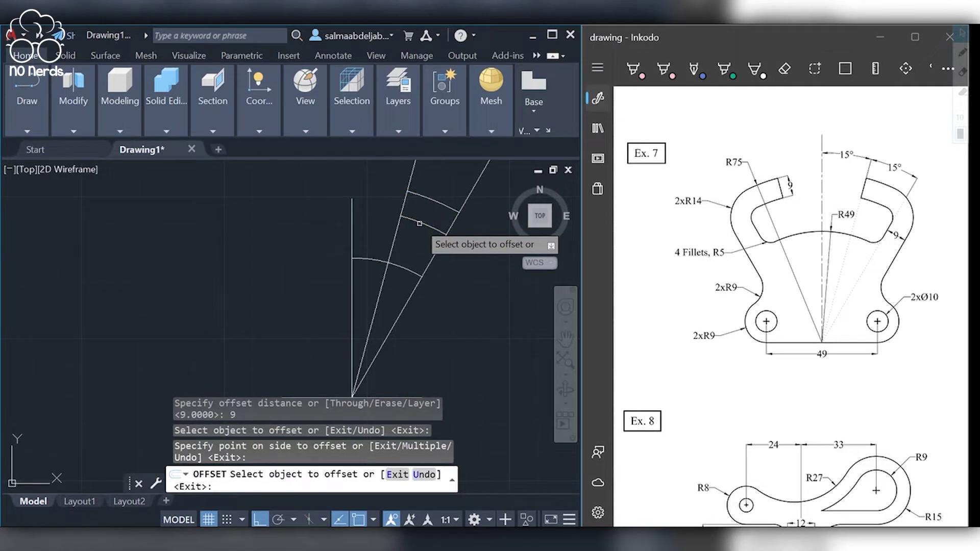
click(433, 259)
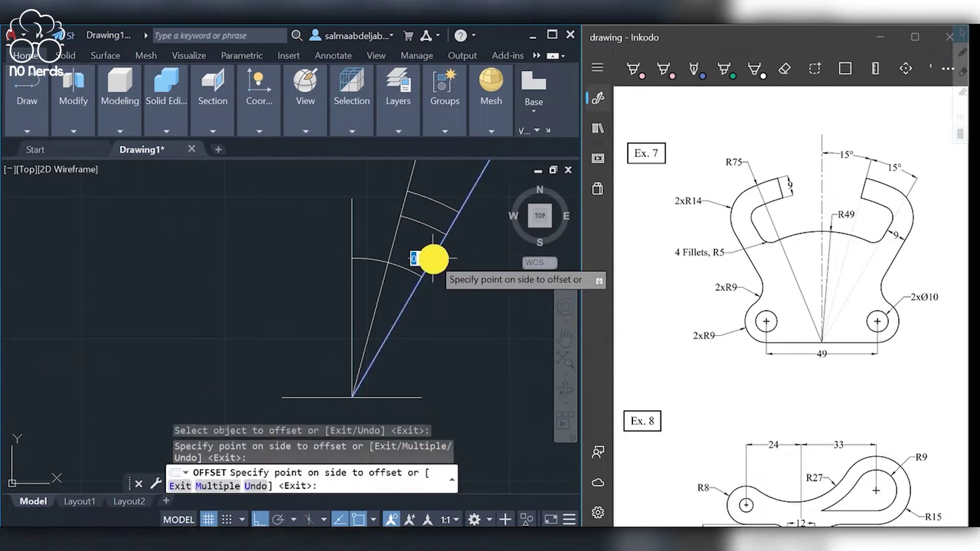
click(452, 268)
key(Return)
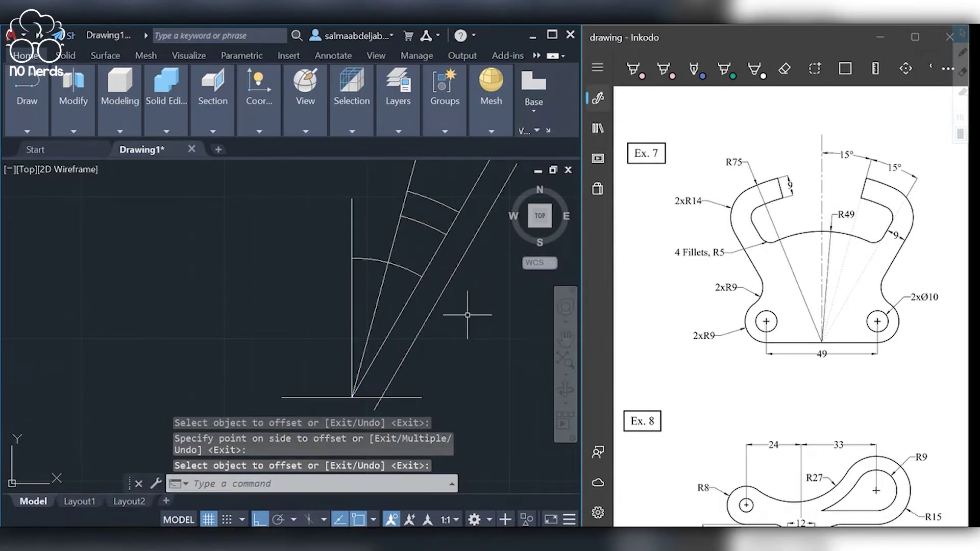
mouse_move(73, 99)
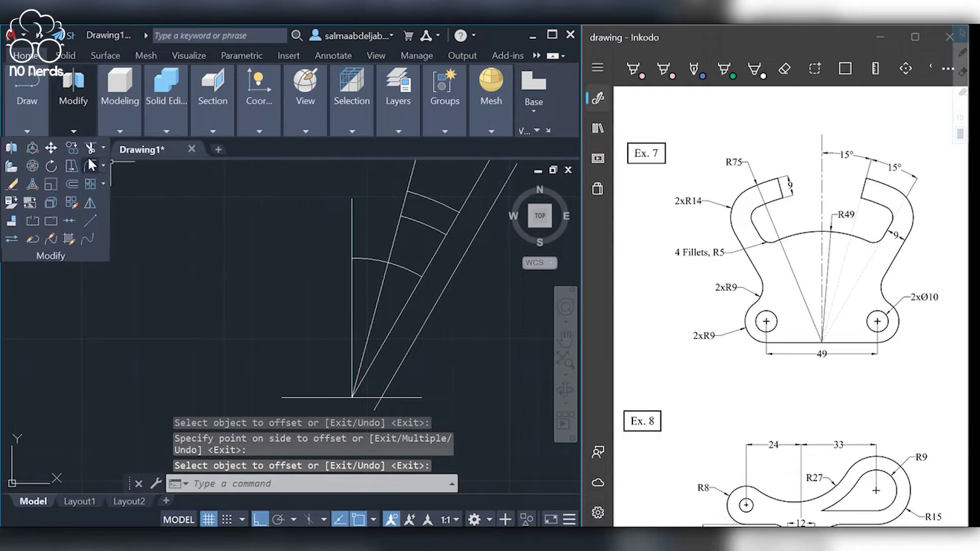
- Round the four inner slot corners with multiple R5 fillets
click(89, 162)
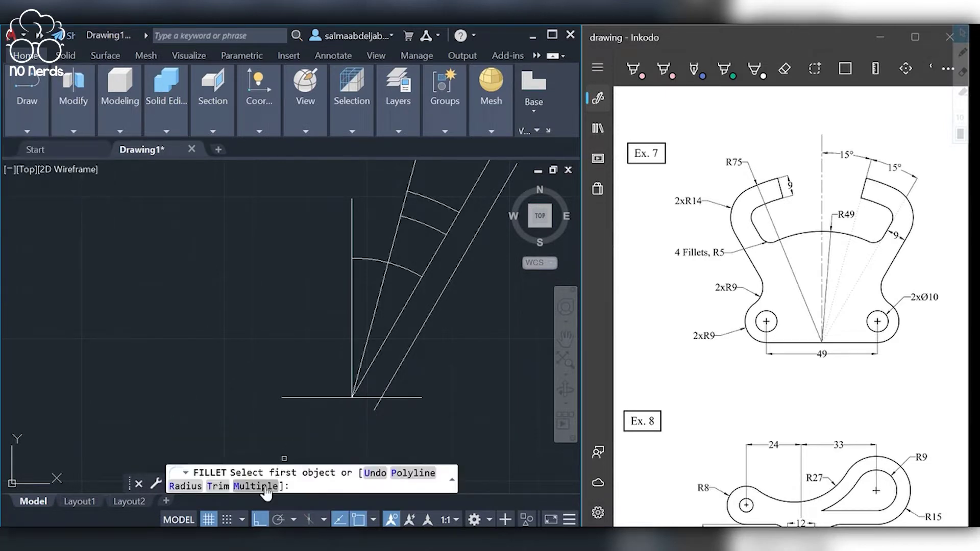
click(265, 486)
click(196, 485)
text(5)
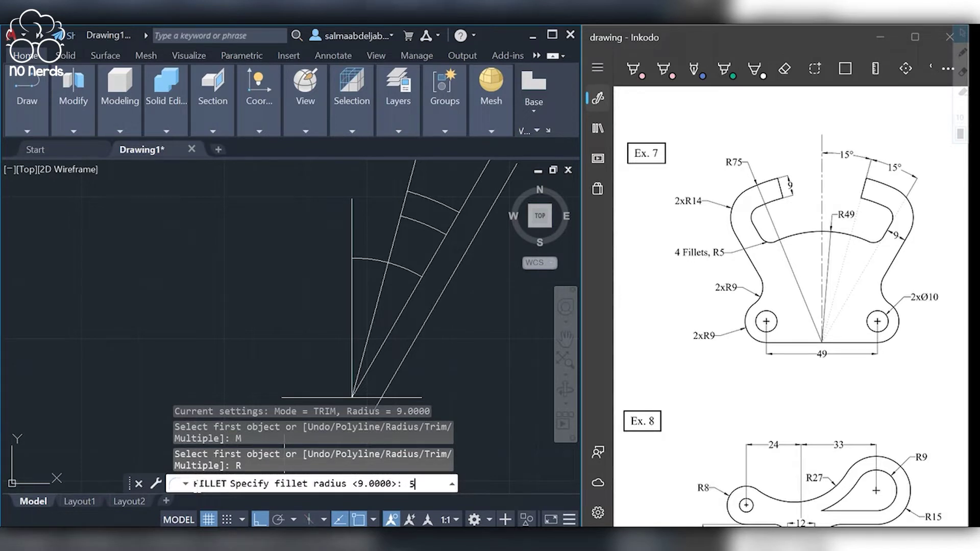
key(Return)
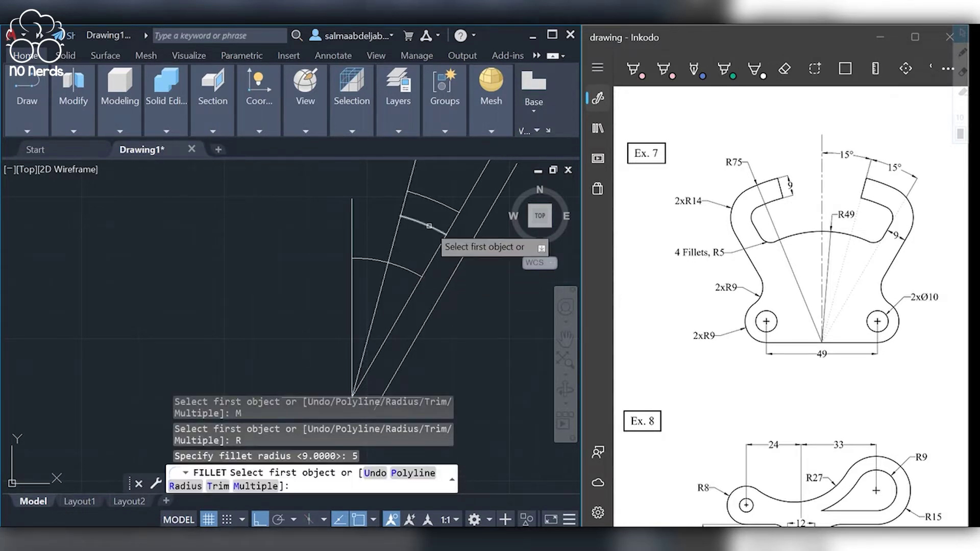
click(429, 225)
click(438, 244)
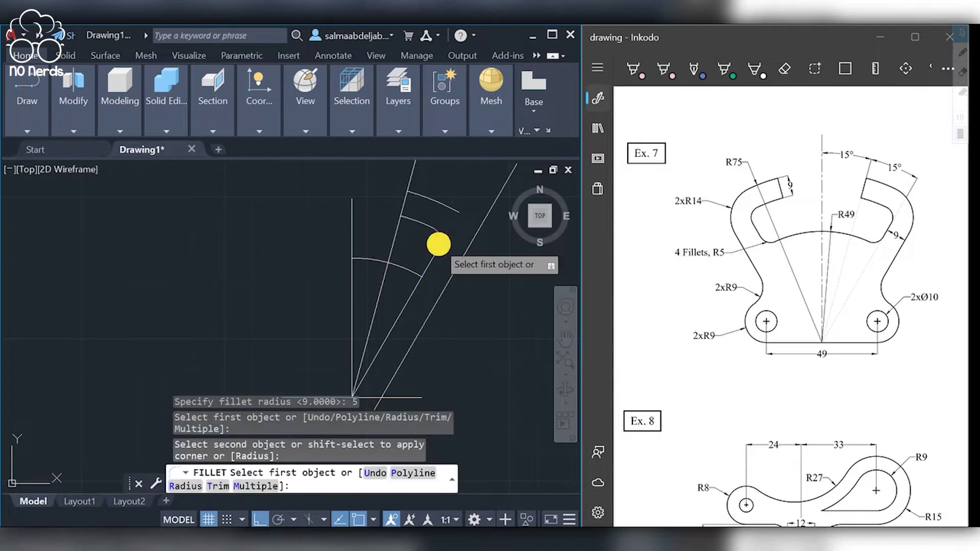
click(416, 271)
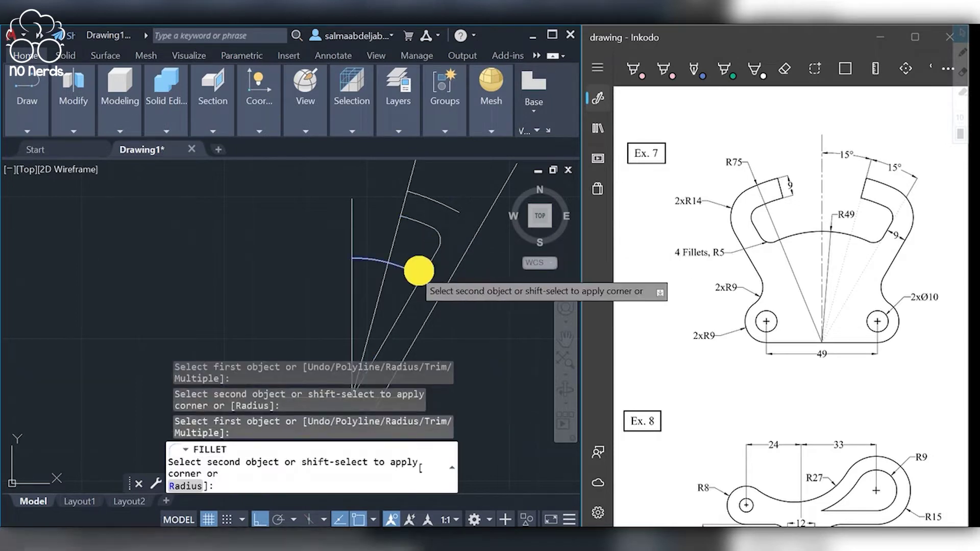
click(428, 269)
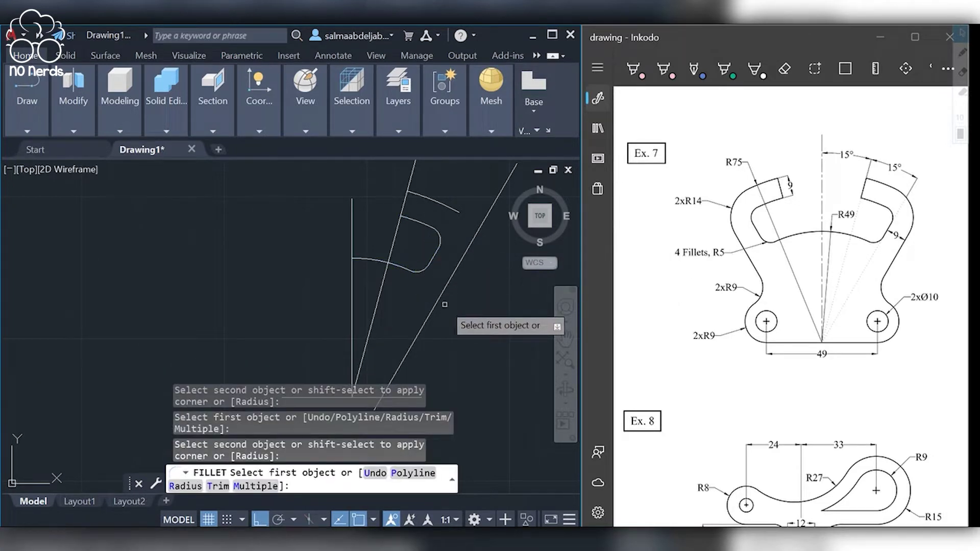
- Fillet the top outer arc into the right slanted line with radius 14
click(186, 486)
text(14)
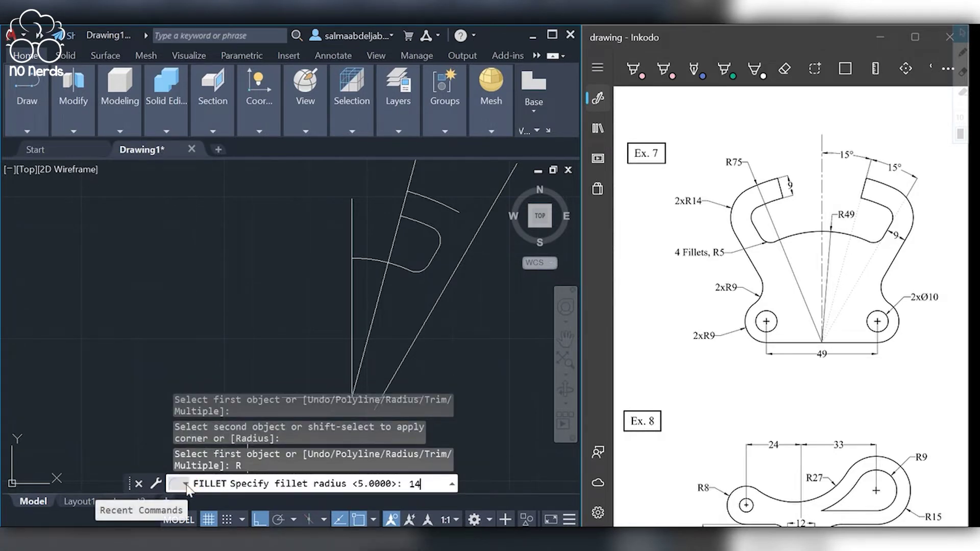
key(Return)
click(452, 210)
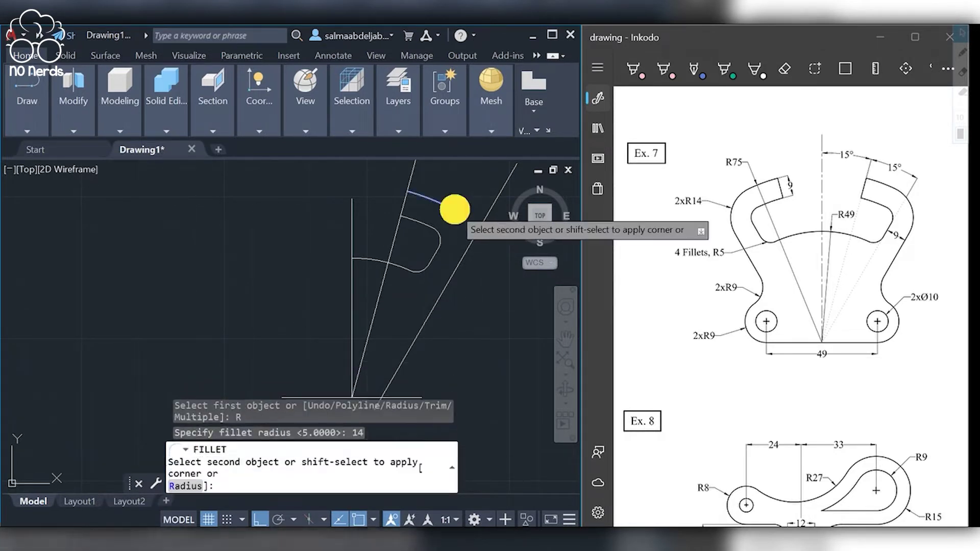
click(471, 243)
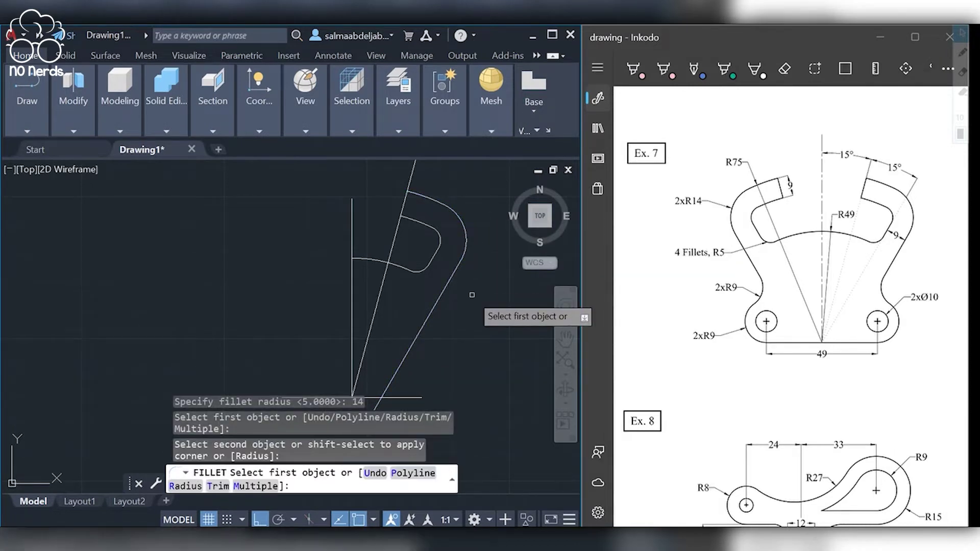
key(Escape)
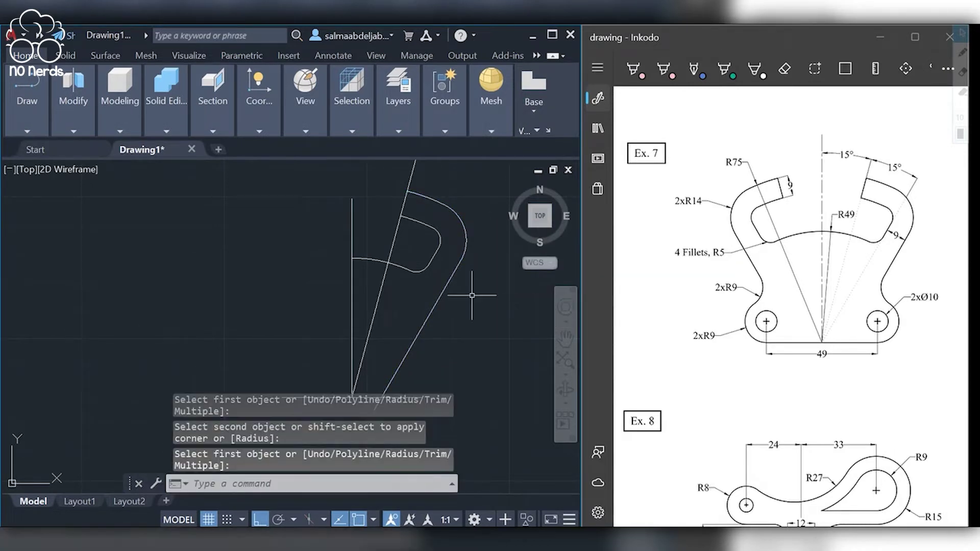
middle_drag(470, 291, 465, 267)
scroll(466, 295, down, 1)
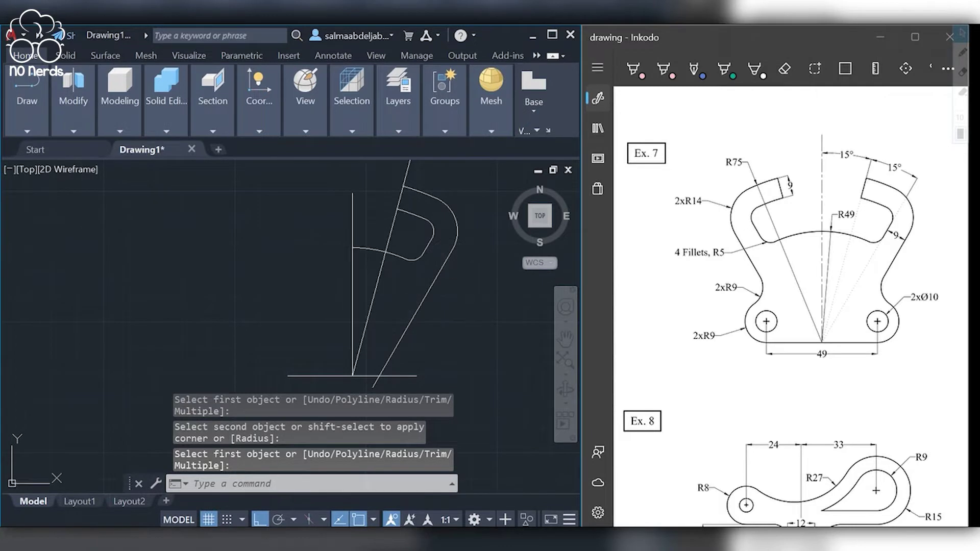
- Draw a 9-unit vertical line up from the base line's right end
key(Return)
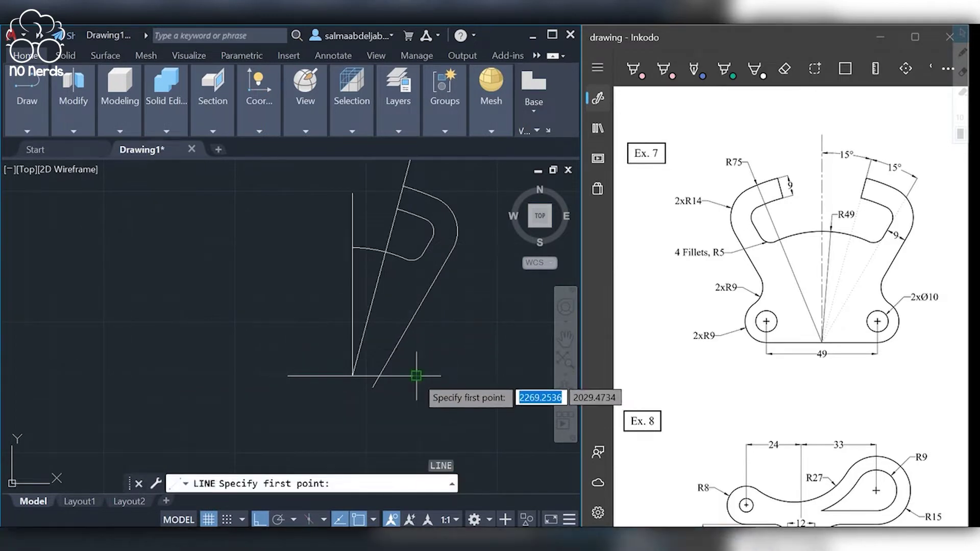
click(417, 376)
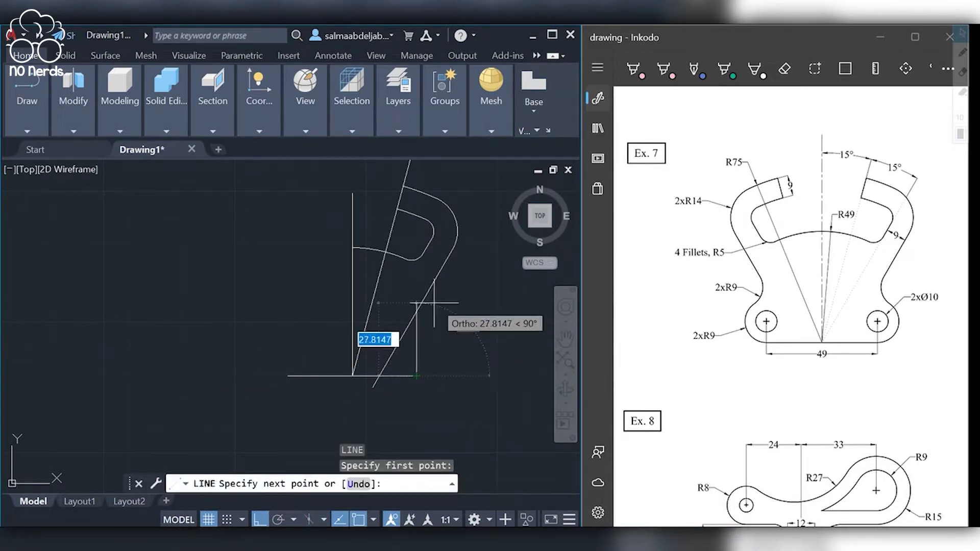
text(9)
key(Return)
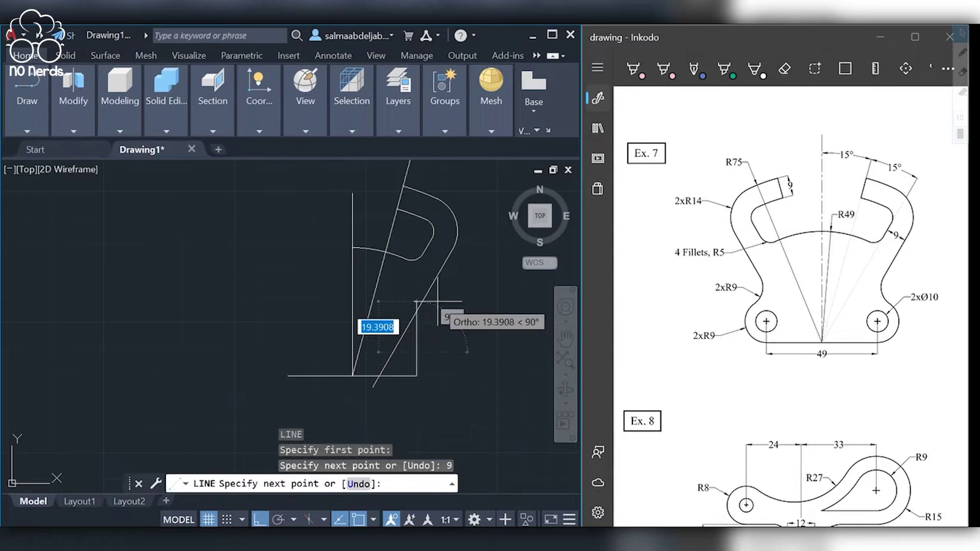
key(Return)
- Draw concentric R9 and R5 circles centred on the top of that 9-unit line
click(39, 108)
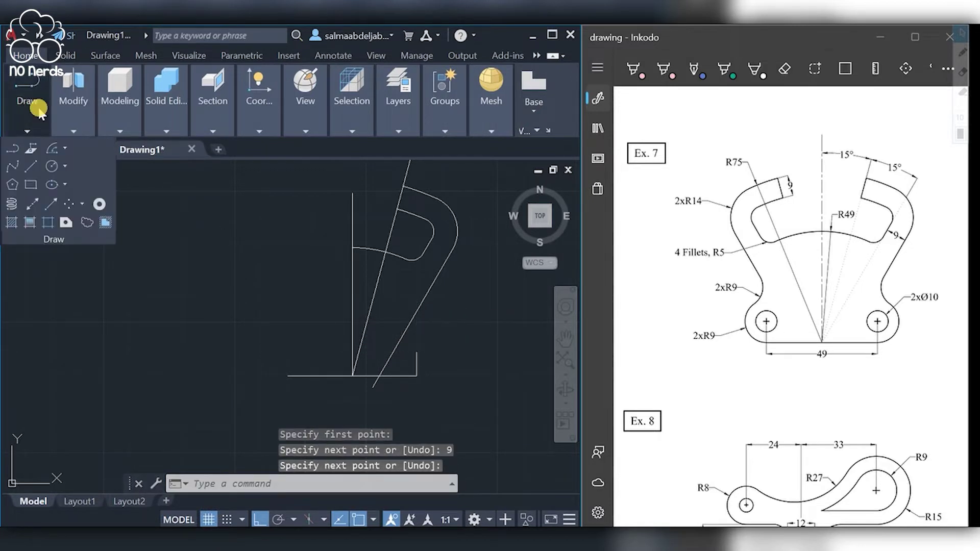
click(52, 166)
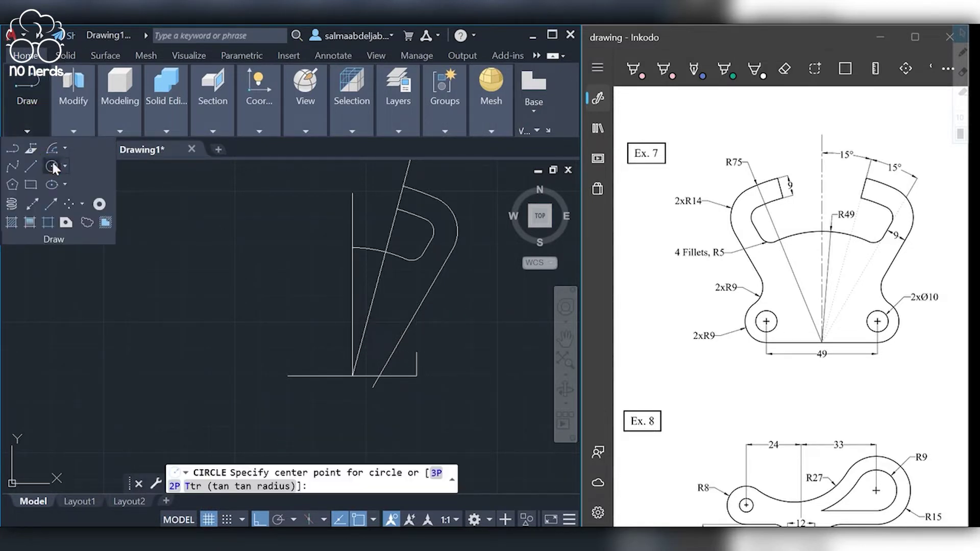
click(417, 352)
text(9)
key(Return)
key(Return)
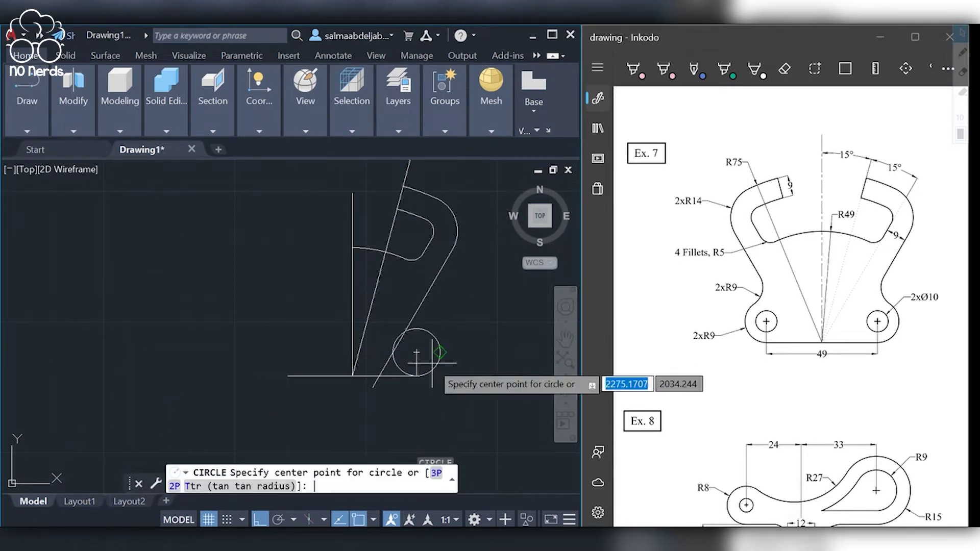
click(422, 359)
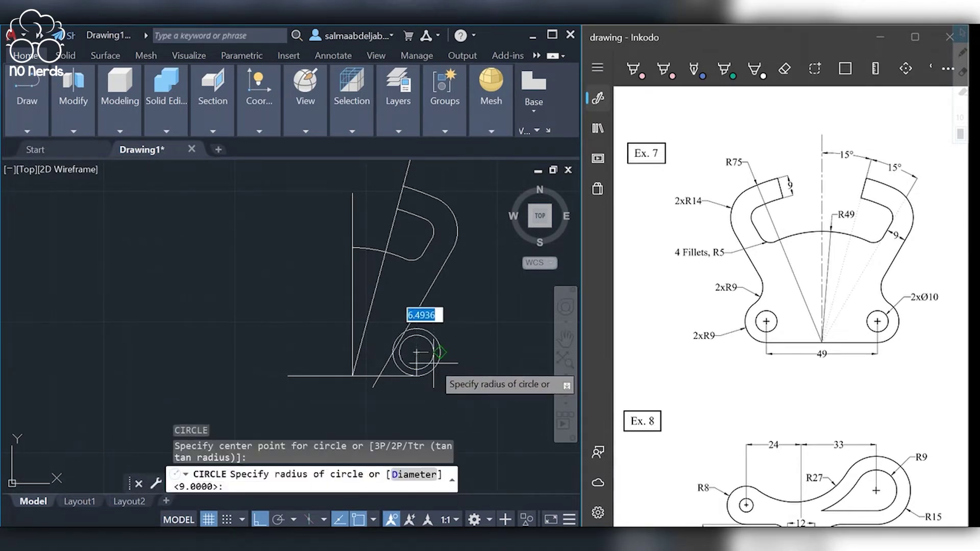
text(5)
key(Return)
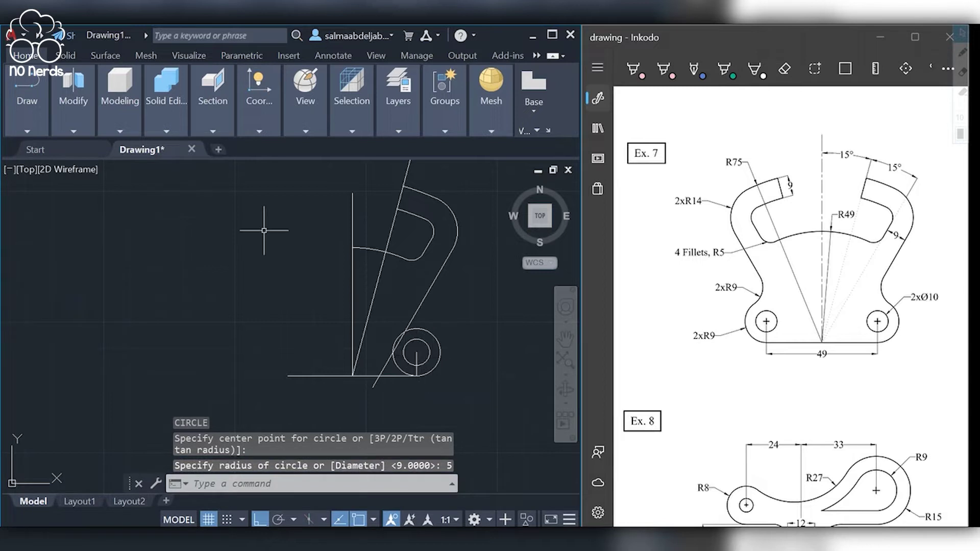
click(86, 129)
- Fillet the right slanted arm line into the R9 circle with radius 9
click(93, 162)
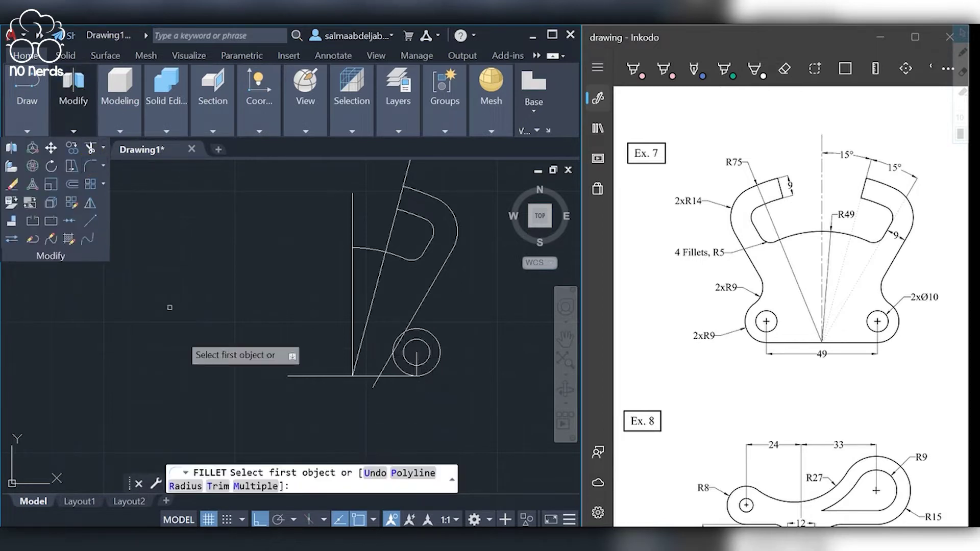
click(181, 486)
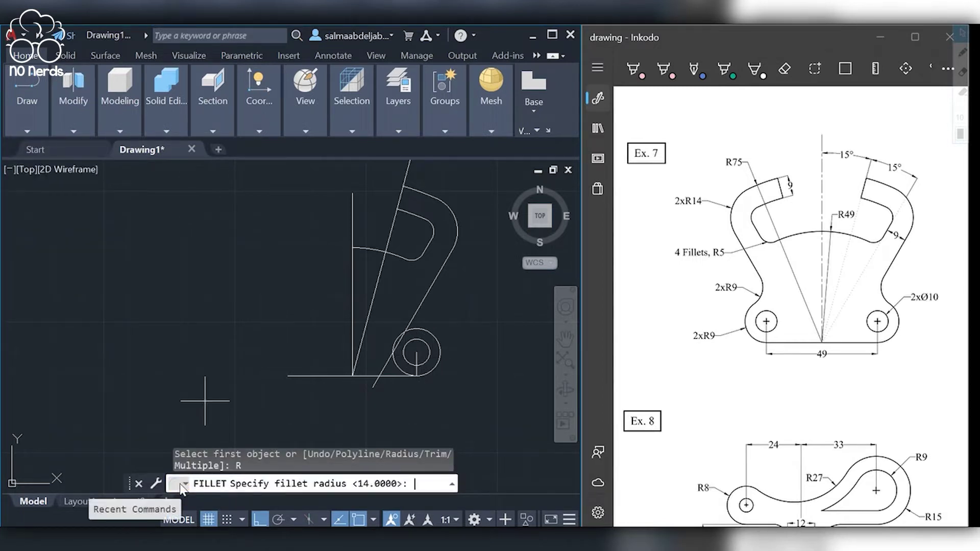
text(9)
key(Return)
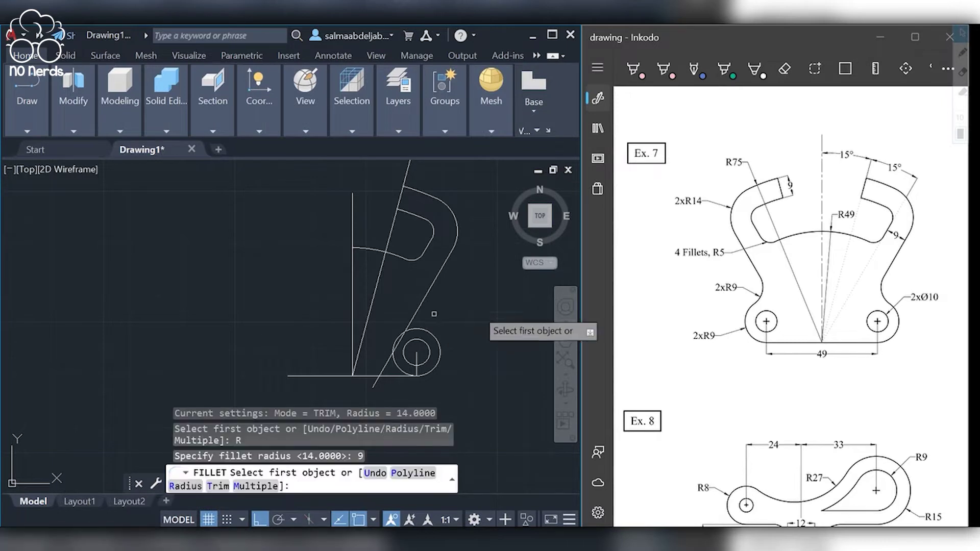
click(416, 315)
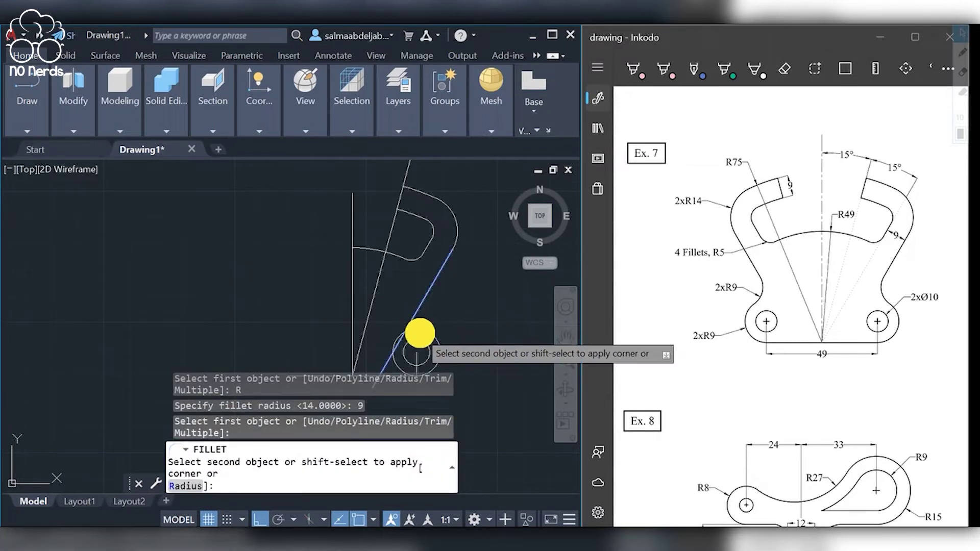
click(422, 329)
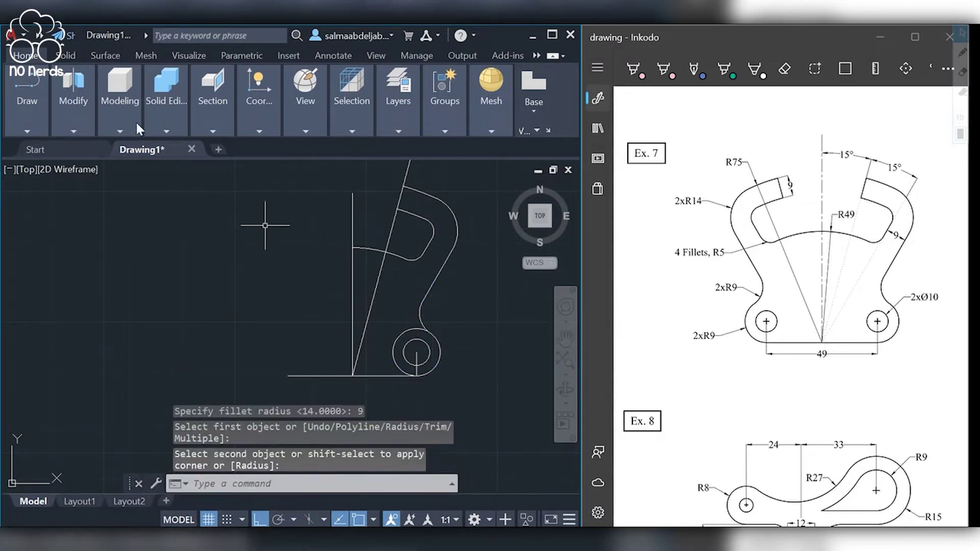
- Trim the leftover slanted segments, the excess R9 circle portion and the upper vertical line
click(70, 111)
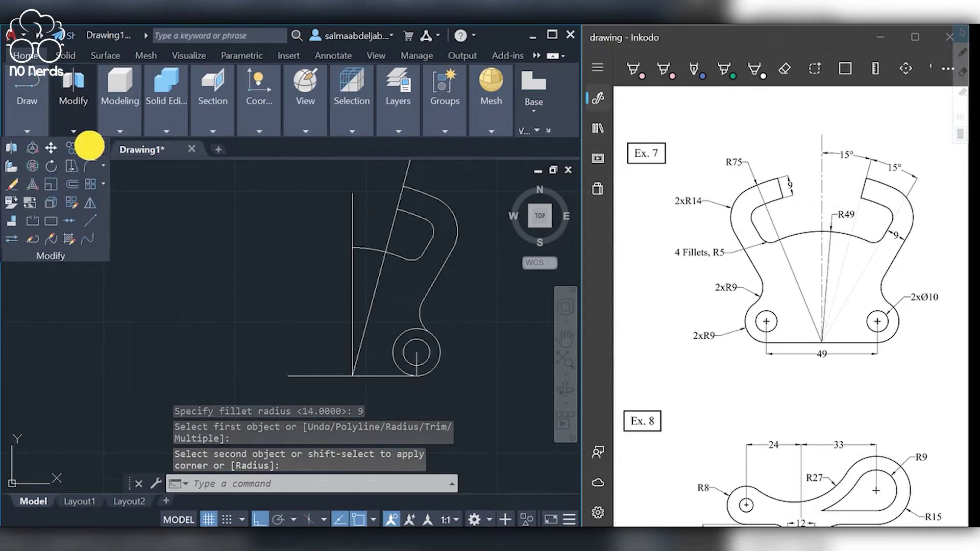
click(86, 147)
click(378, 295)
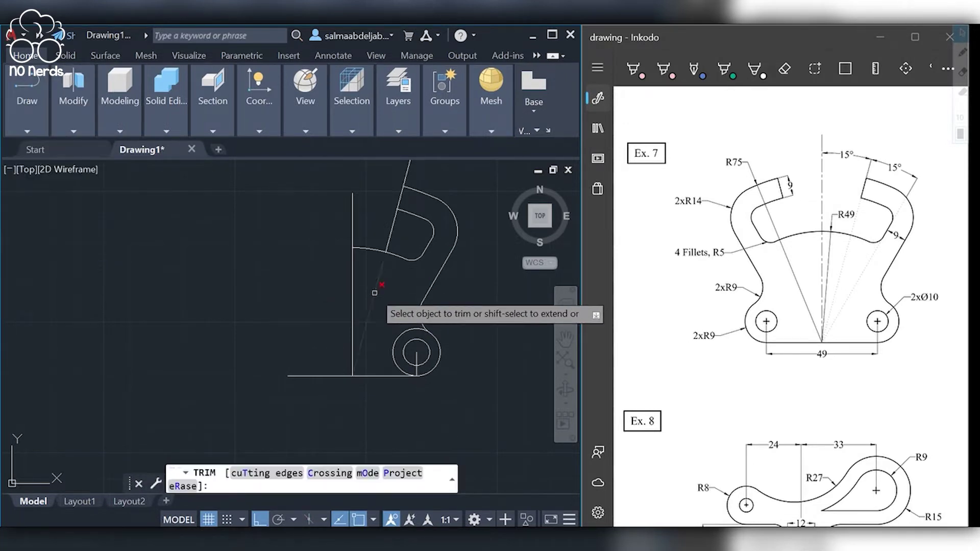
click(389, 237)
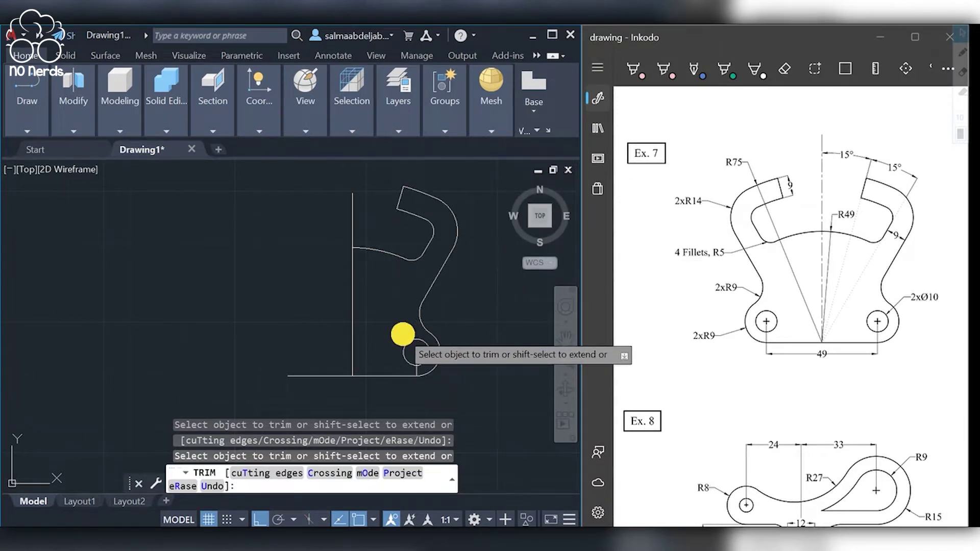
click(416, 356)
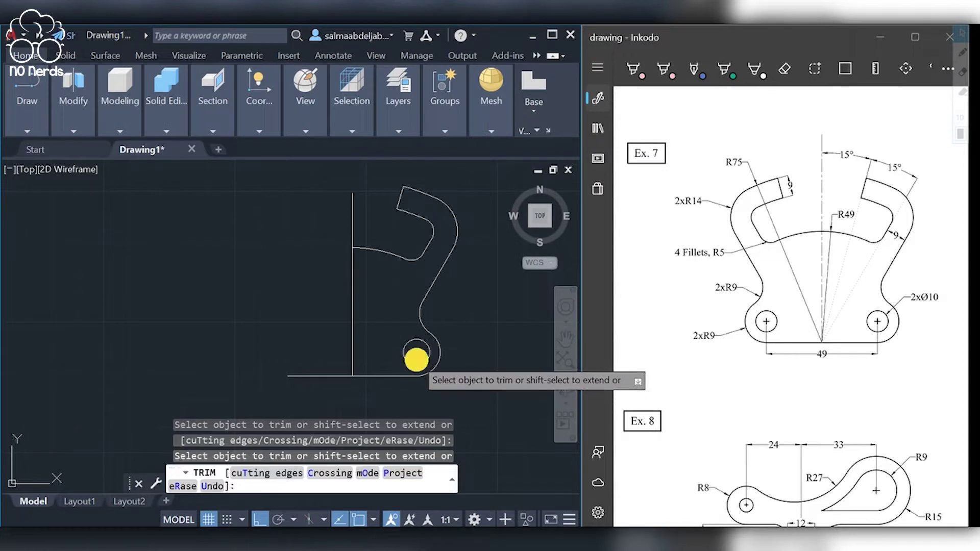
click(351, 220)
key(Return)
click(21, 123)
text(MI)
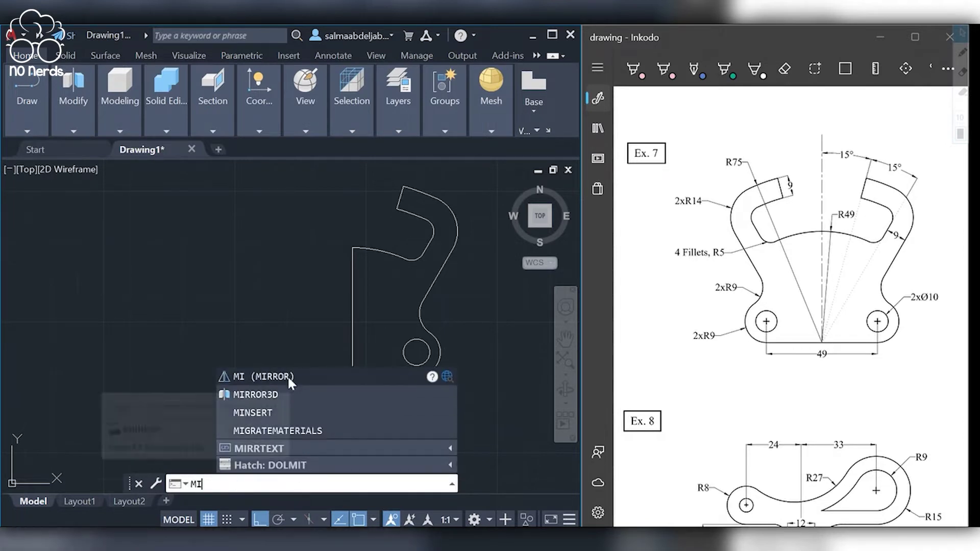
- Mirror the half profile across the vertical centre line, keeping the original
click(288, 378)
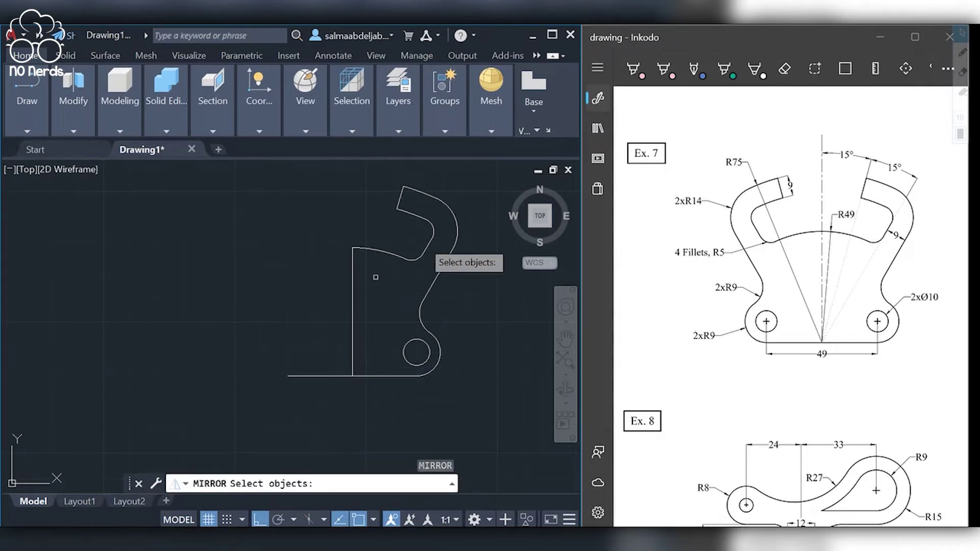
click(453, 195)
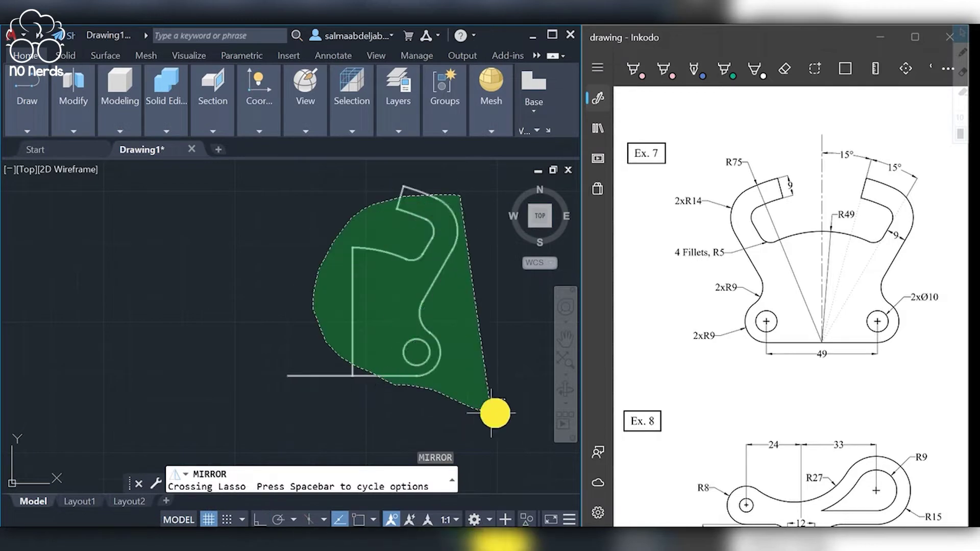
drag(453, 195, 497, 409)
key(Return)
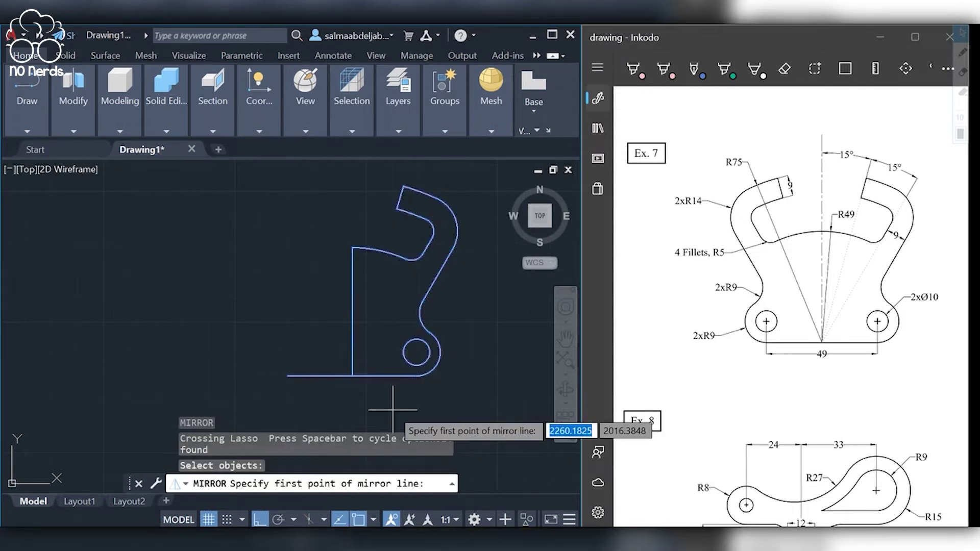
click(352, 376)
click(355, 249)
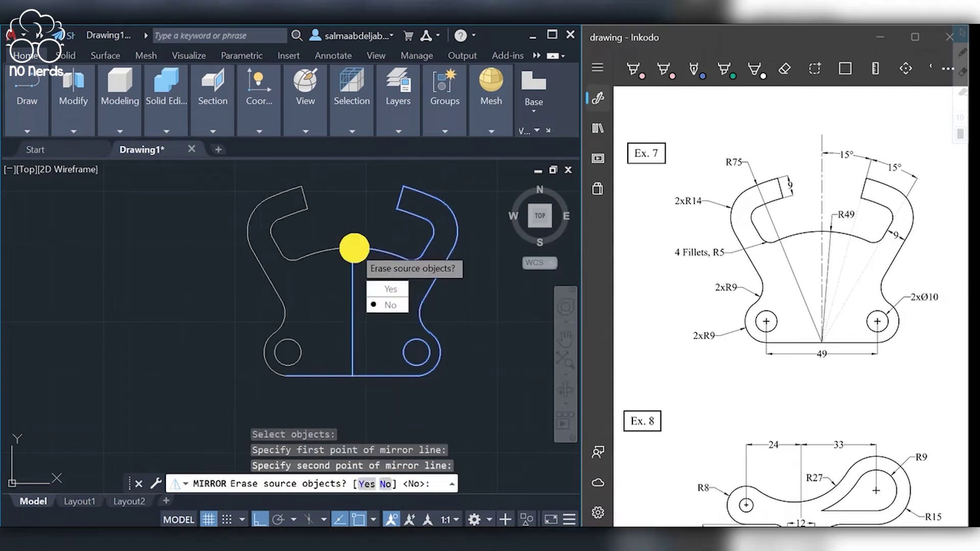
click(380, 304)
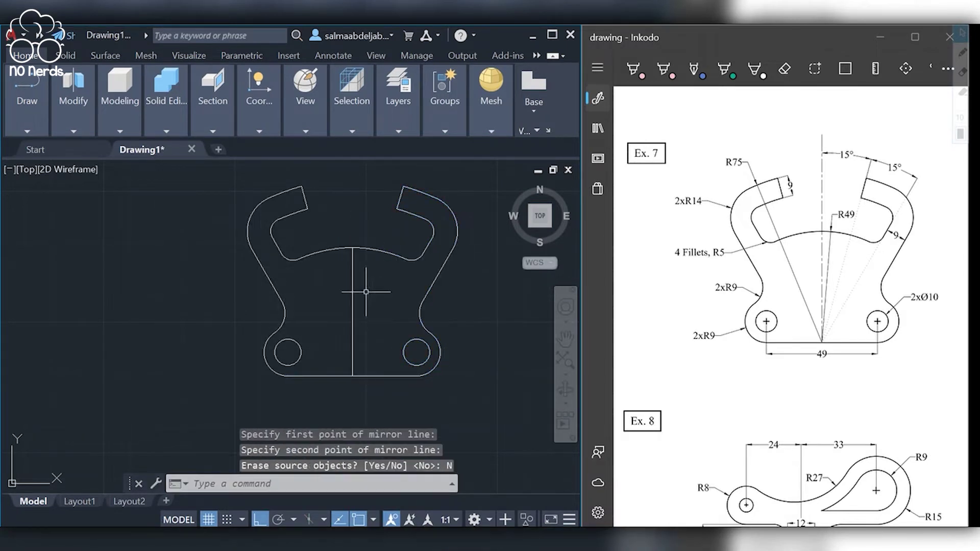
- Delete the remaining vertical centre lines
click(353, 284)
key(Delete)
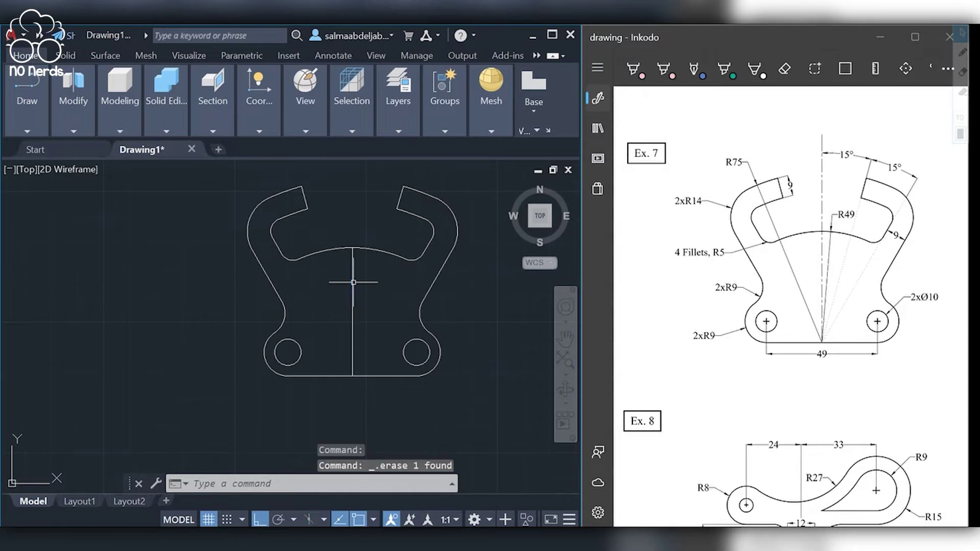
click(354, 282)
key(Delete)
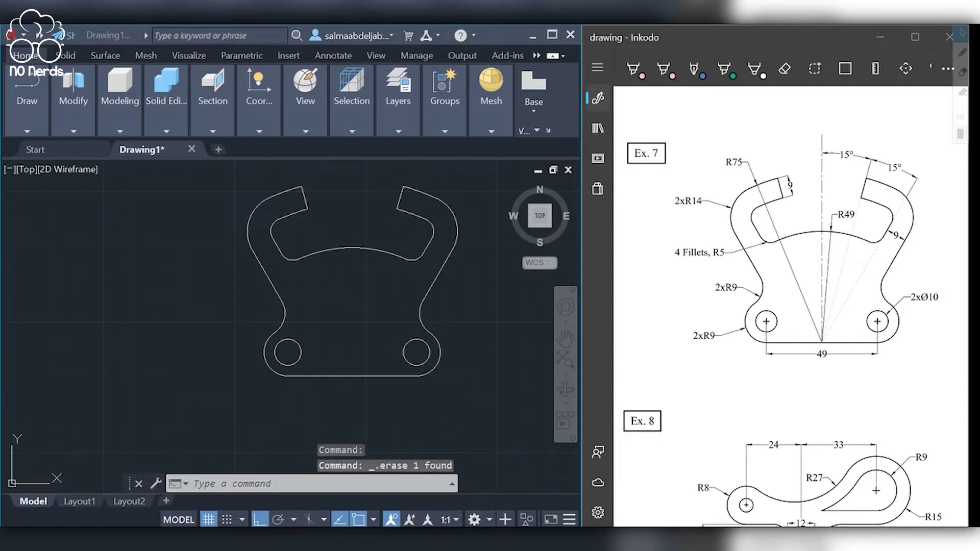
- Draw a radius-9 circle with a concentric radius-18 circle around it
click(26, 100)
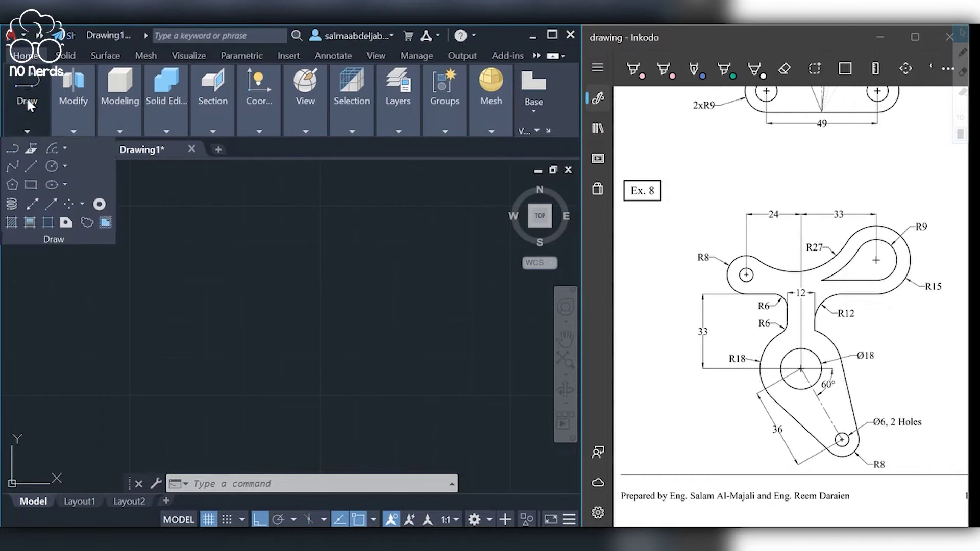
click(12, 104)
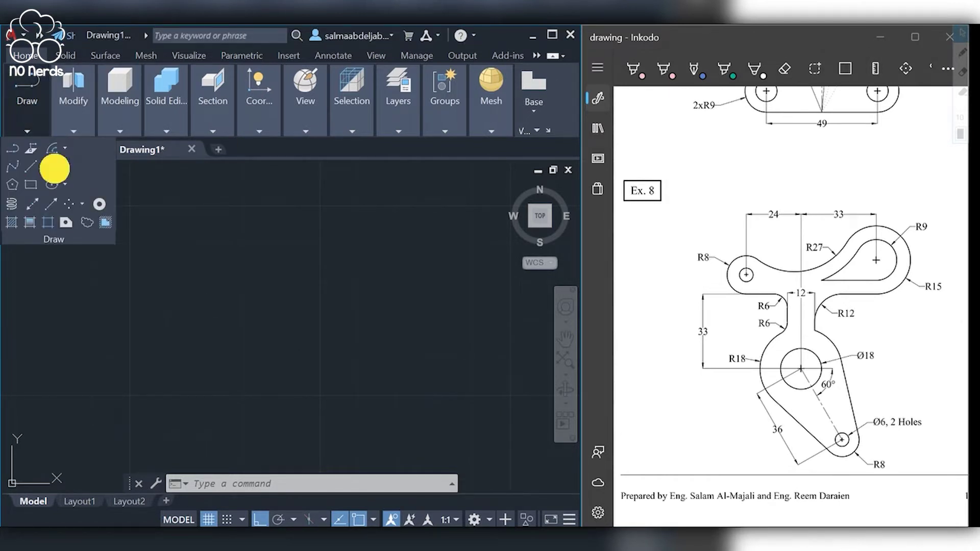
click(55, 168)
click(313, 330)
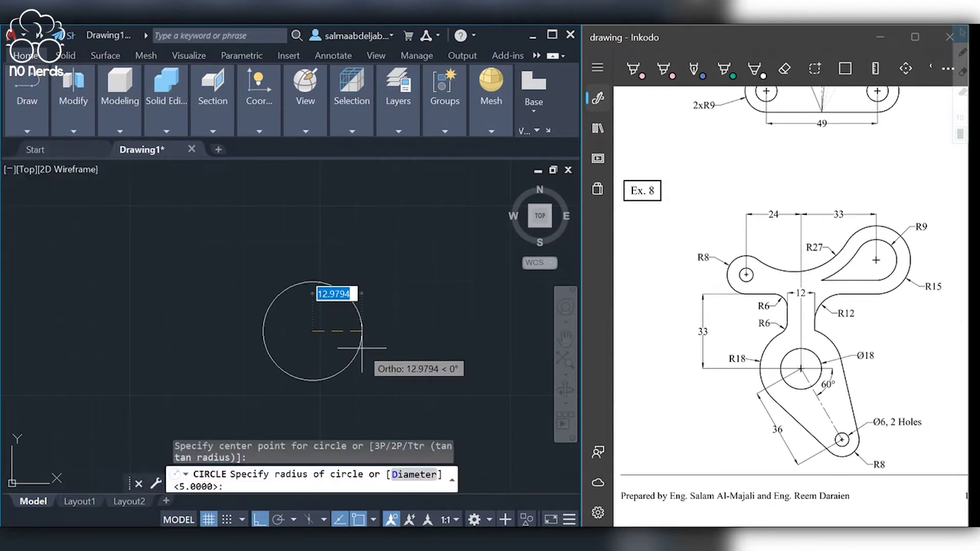
text(9)
key(Return)
key(Return)
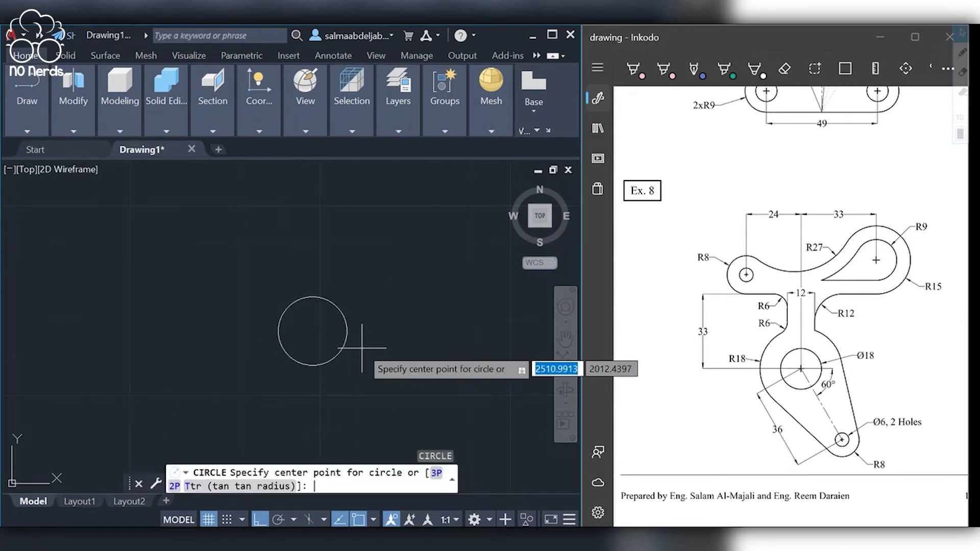
click(313, 330)
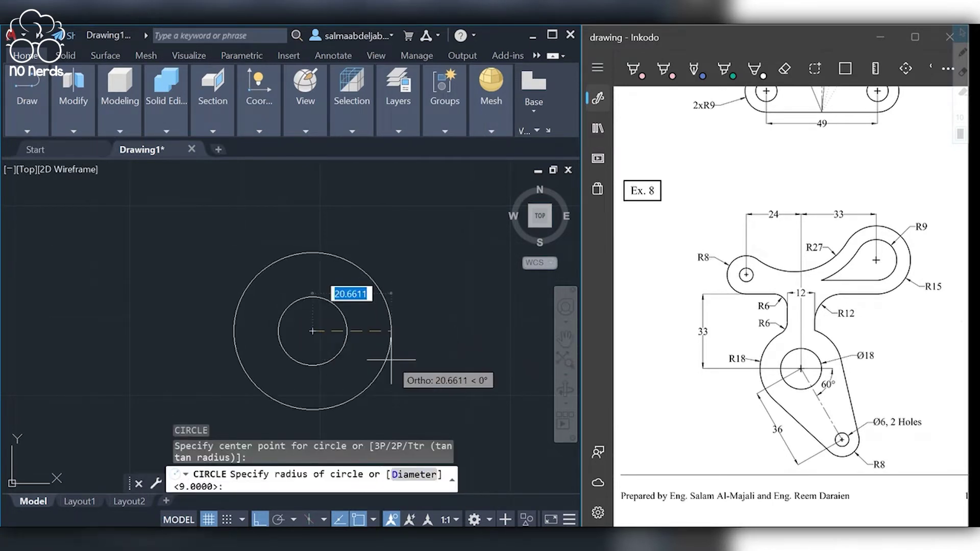
text(18)
key(Return)
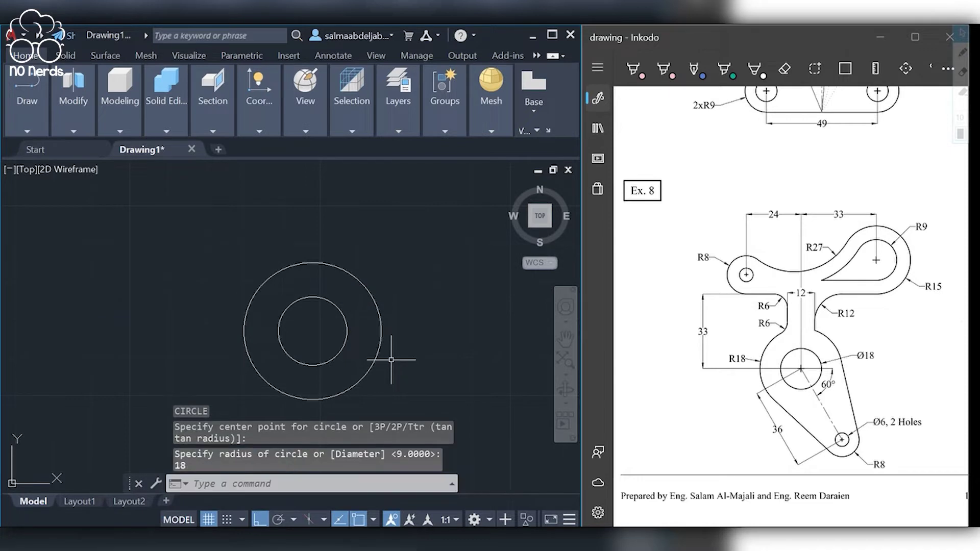
- Draw a 36-unit line from the circles' centre at -60°
text(l)
key(Return)
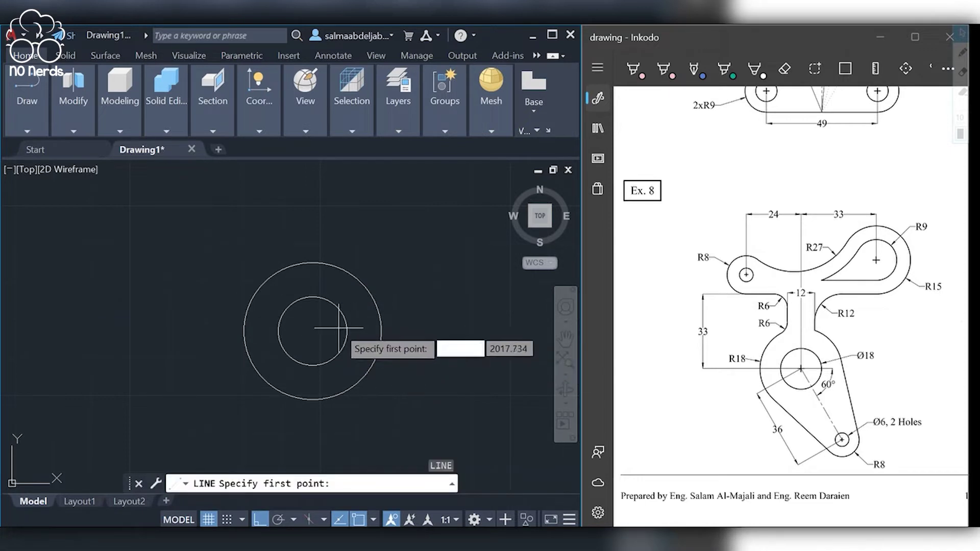
click(311, 336)
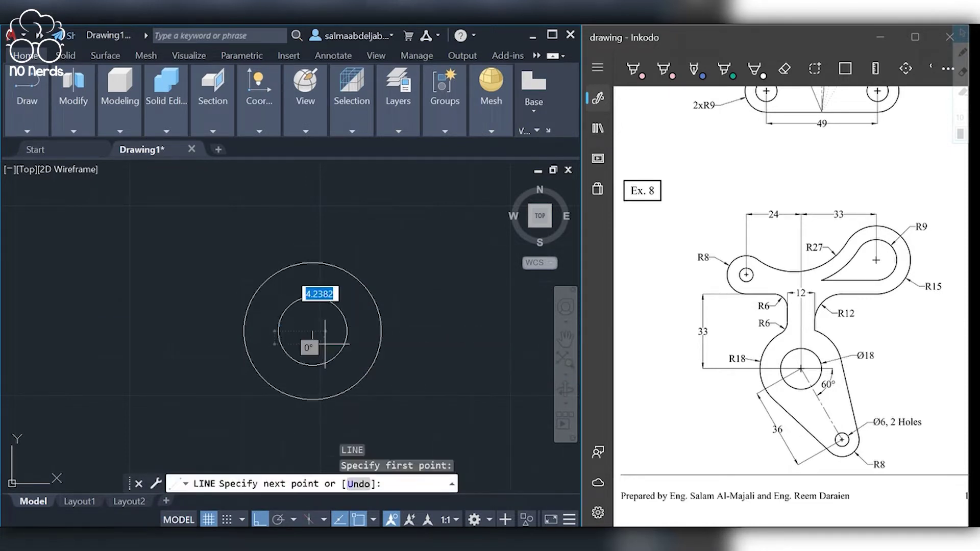
text(3)
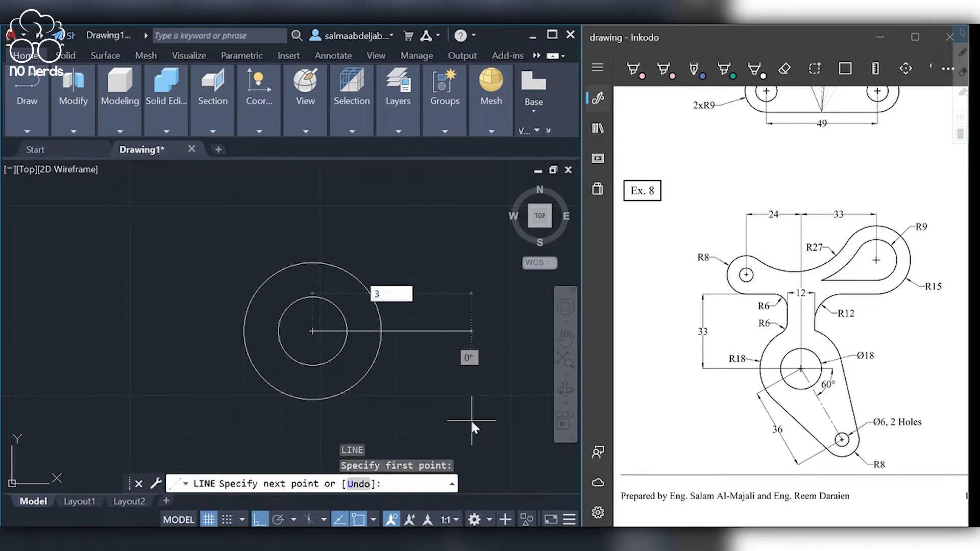
text(6)
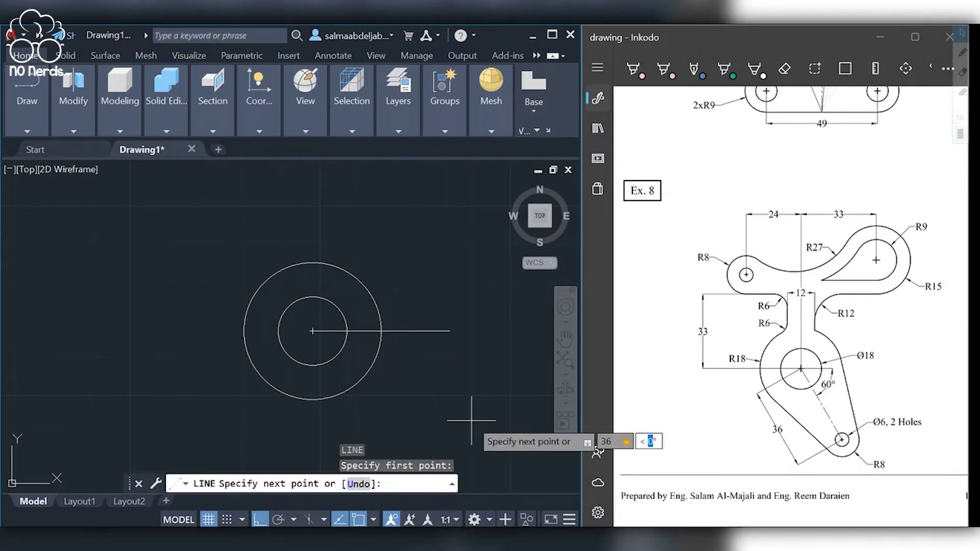
key(Tab)
text(-60)
key(Return)
key(Return)
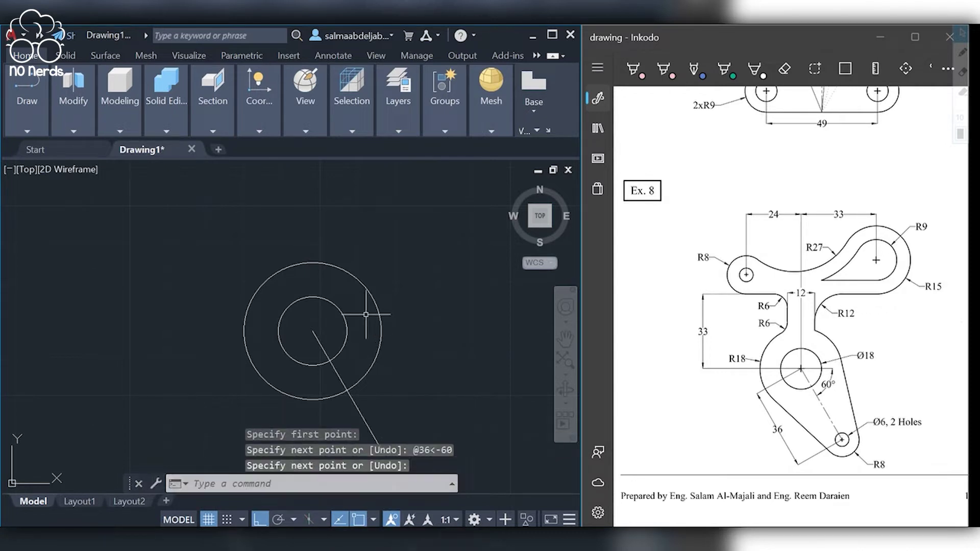
mouse_move(27, 100)
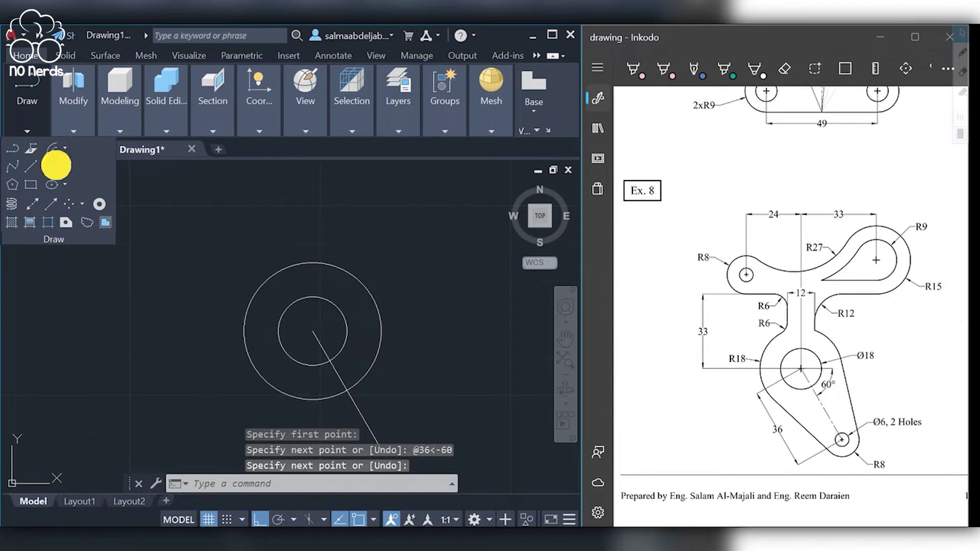
- Draw concentric R3 and R8 circles at the end of the 36-unit line
click(56, 164)
click(381, 447)
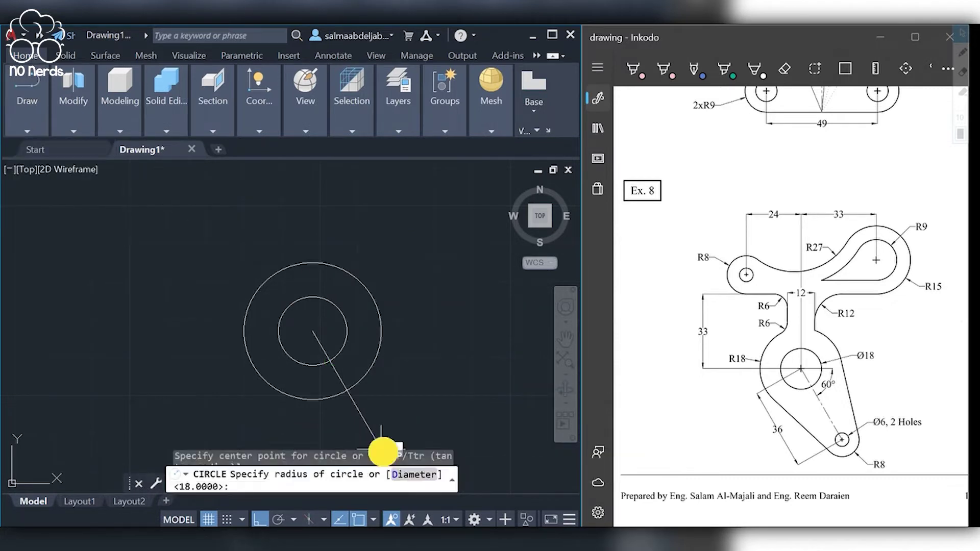
middle_drag(380, 447, 349, 360)
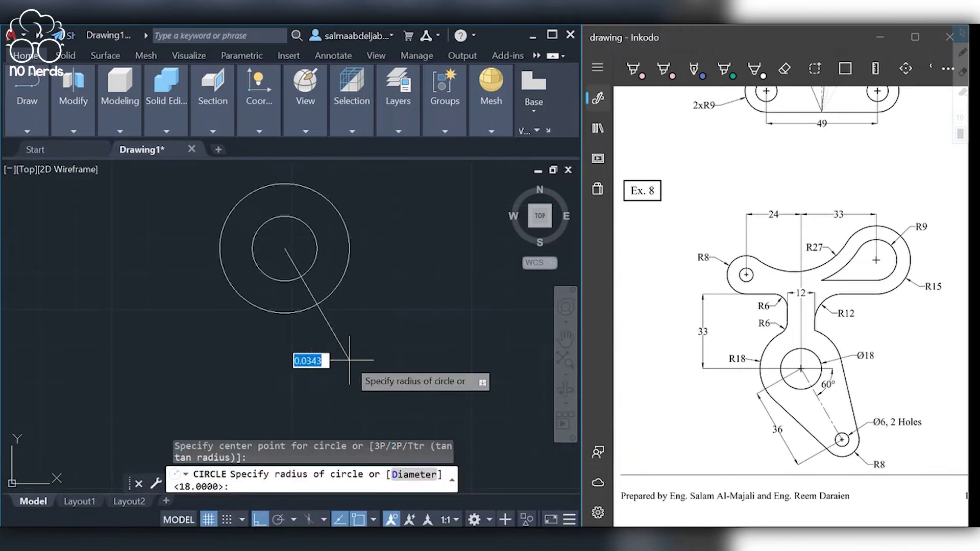
text(3)
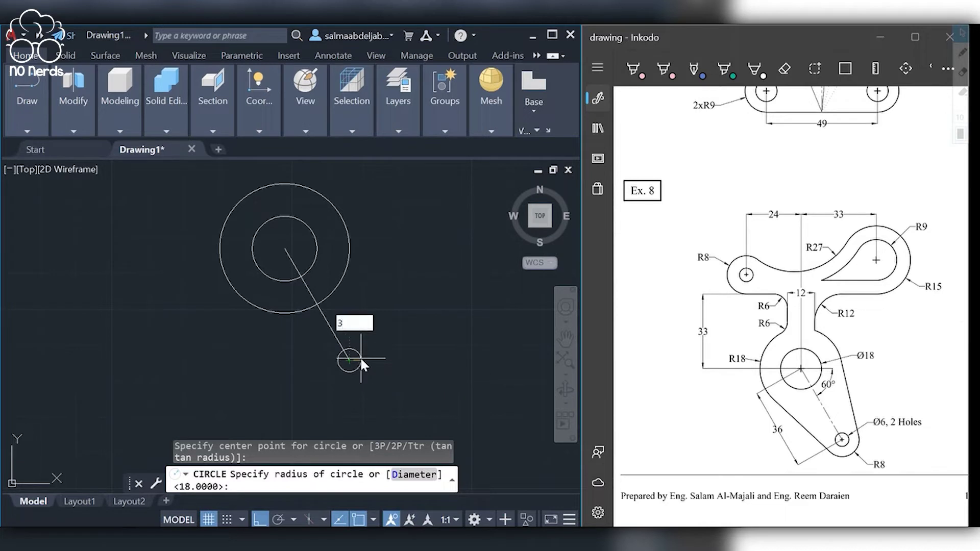
key(Return)
key(Return)
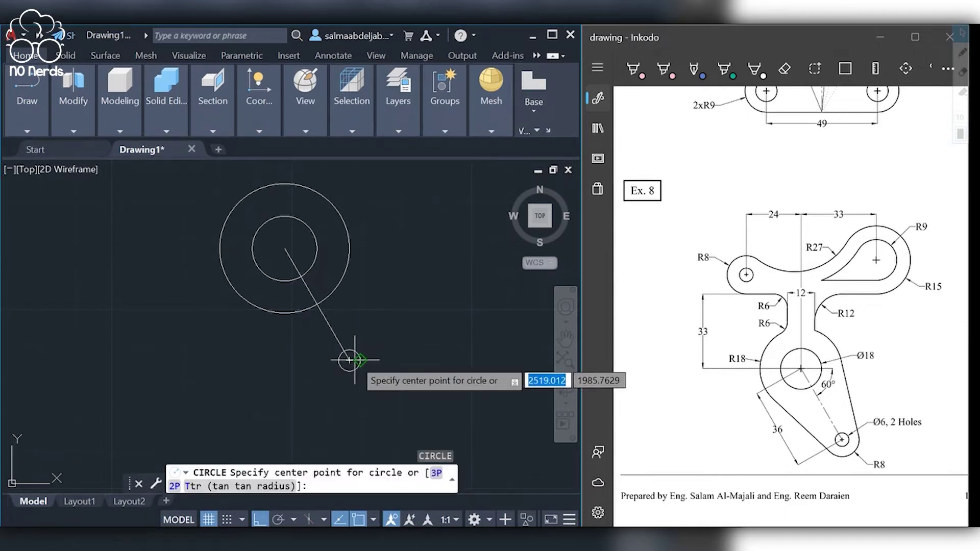
click(349, 360)
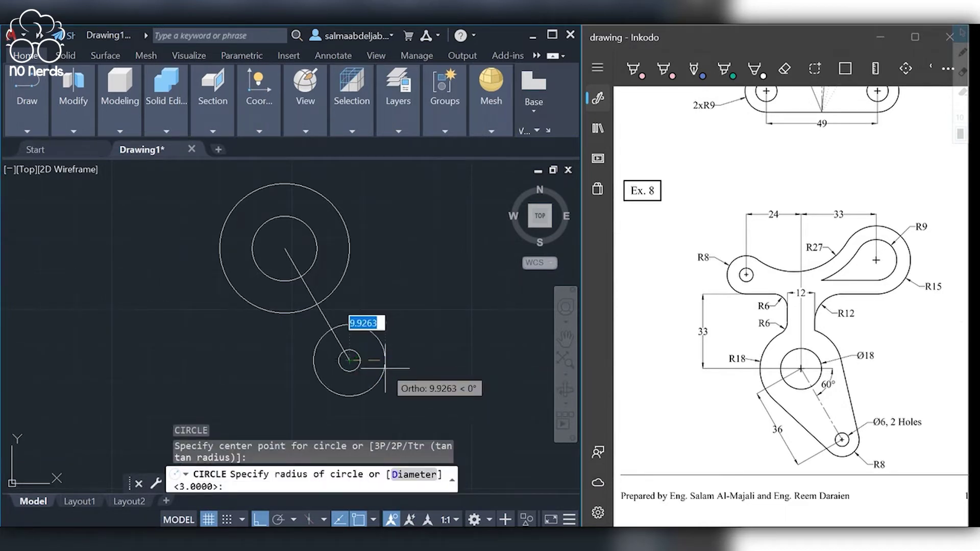
text(8)
key(Return)
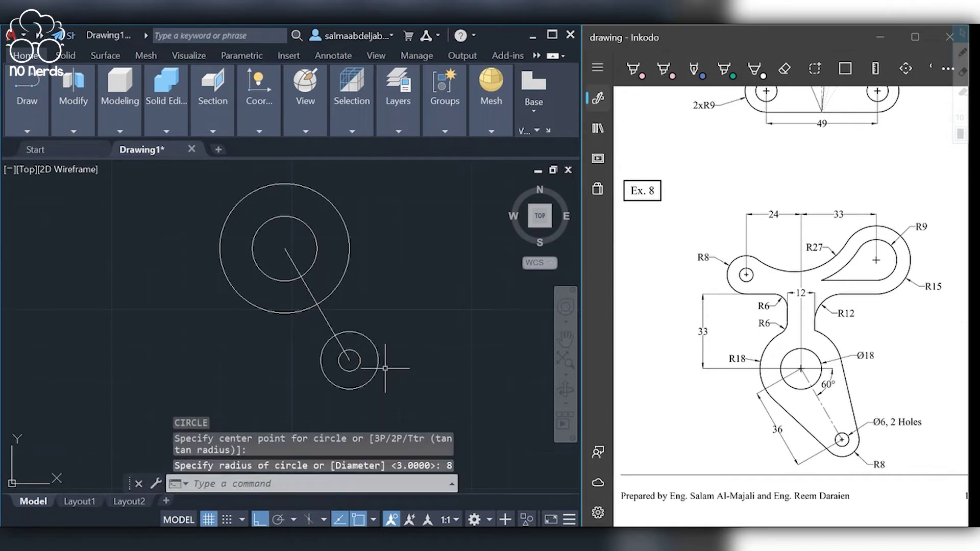
- Draw a line tangent to both the R18 and R8 circles on one side
text(l)
key(Return)
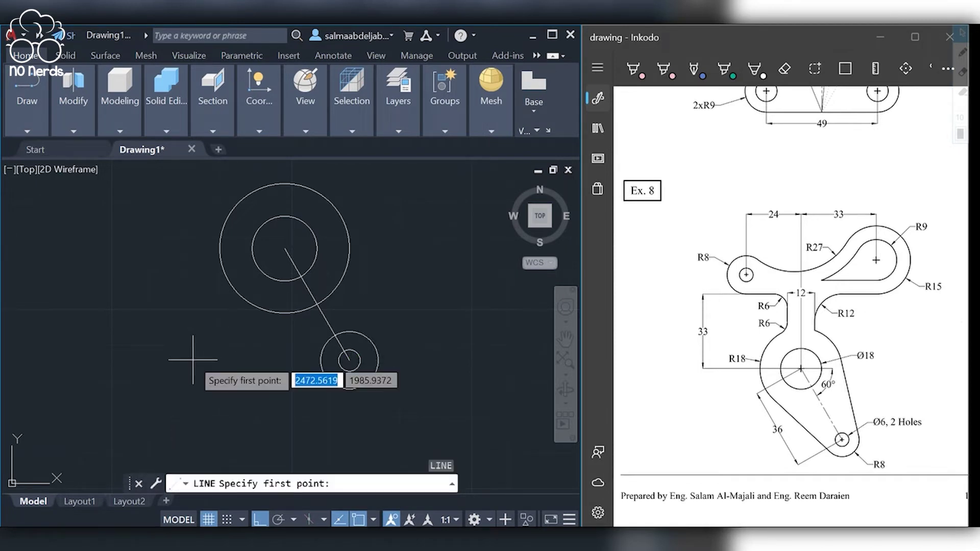
shift+right_click(193, 360)
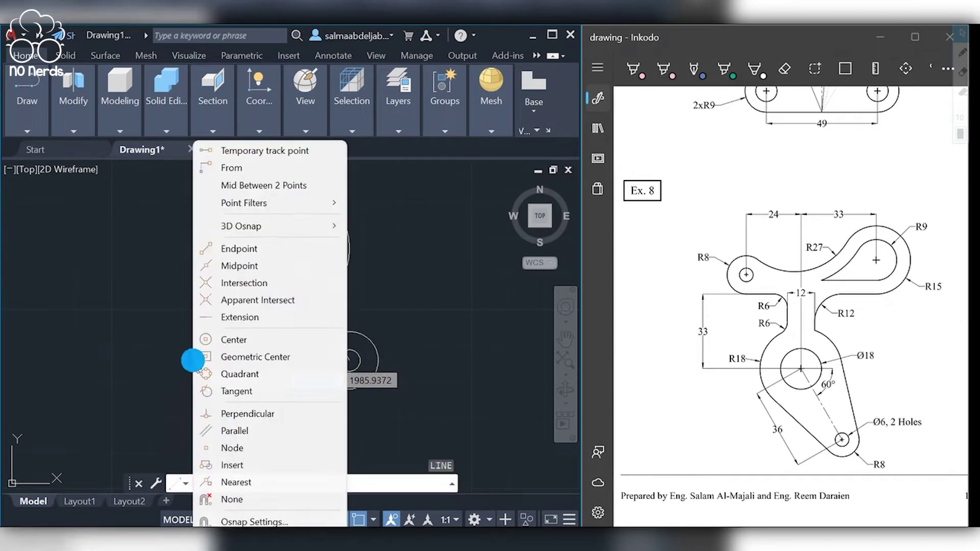
click(210, 388)
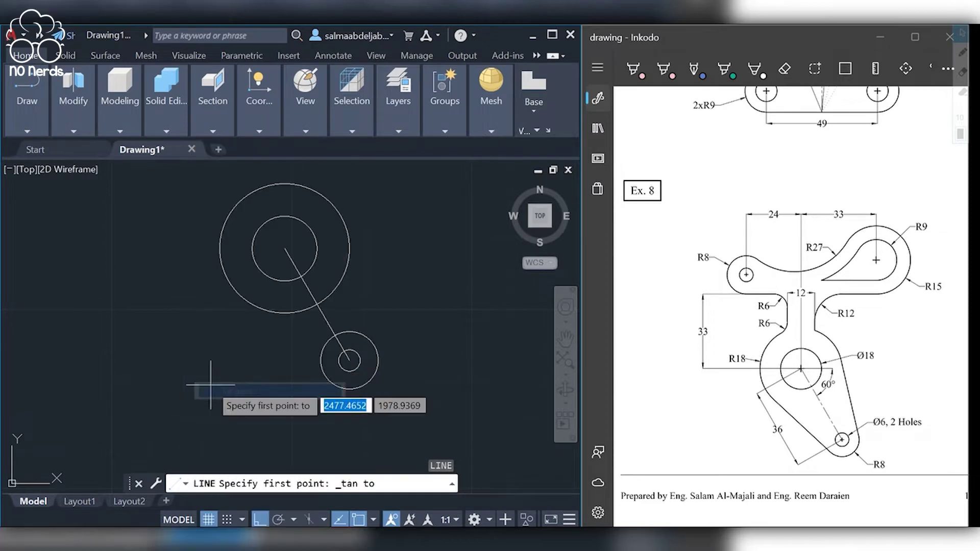
click(226, 283)
shift+right_click(262, 366)
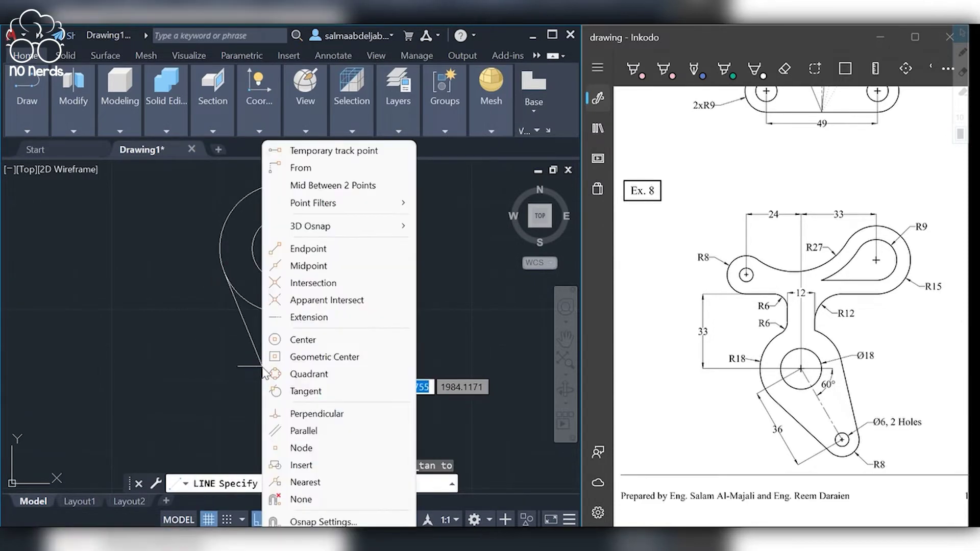
click(286, 386)
click(308, 389)
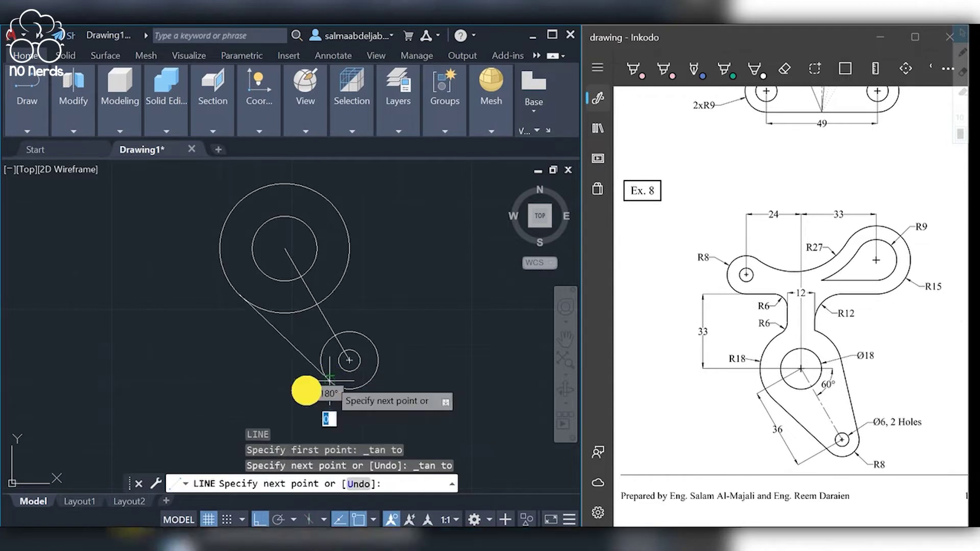
key(Return)
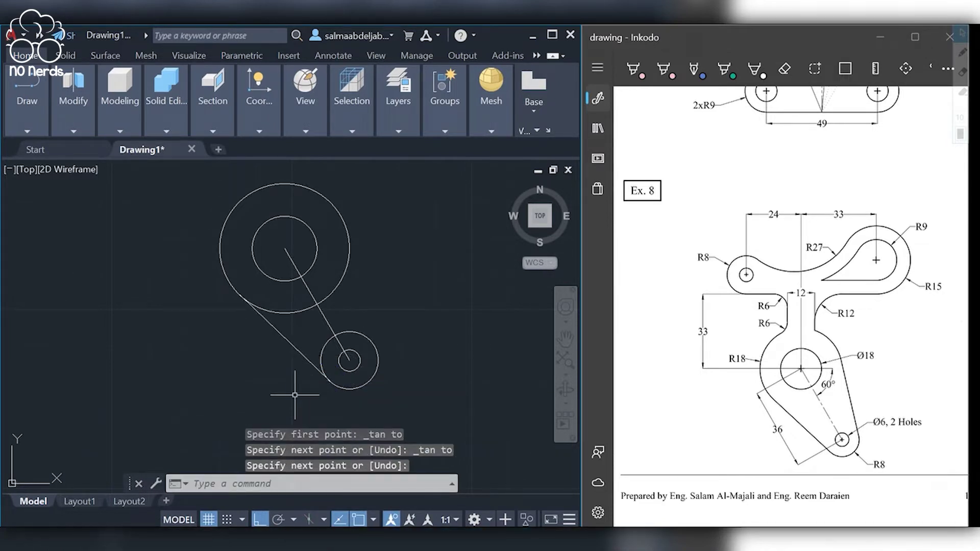
- Draw the second tangent line on the other side and select the centre-to-centre line
key(Return)
shift+right_click(294, 395)
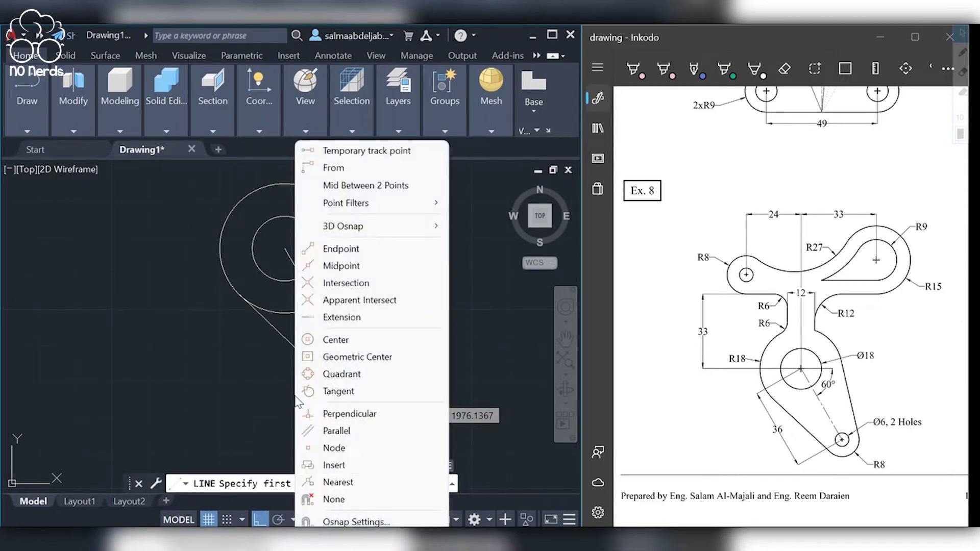
click(322, 390)
click(345, 229)
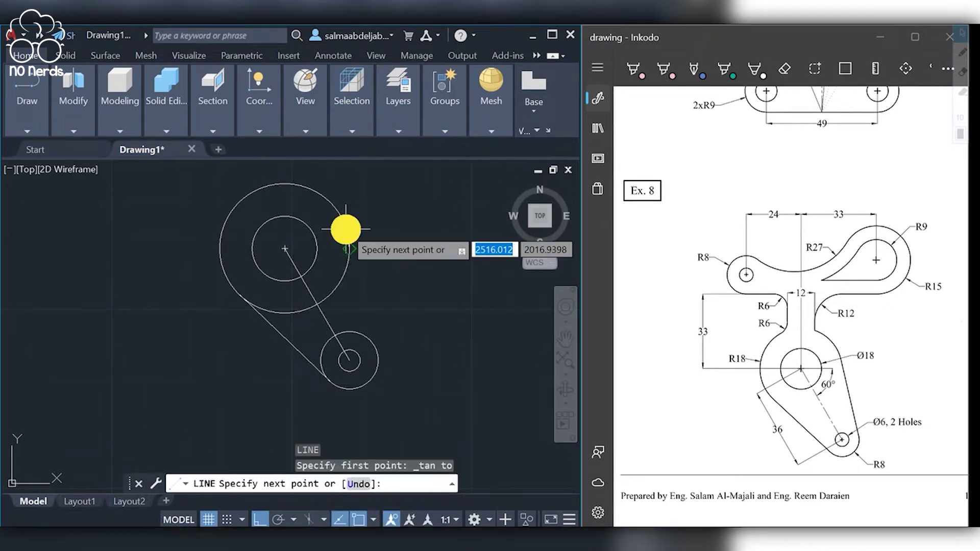
shift+right_click(402, 344)
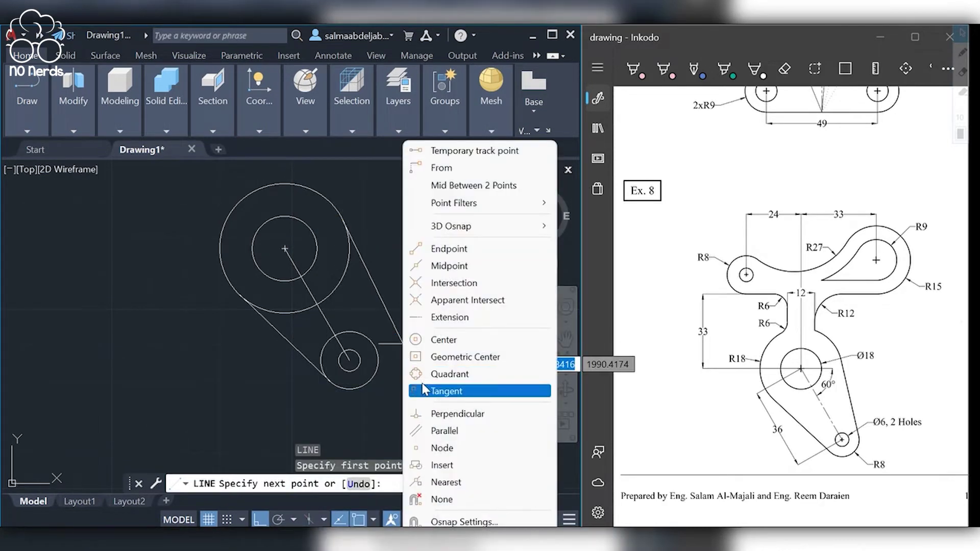
click(439, 390)
click(374, 349)
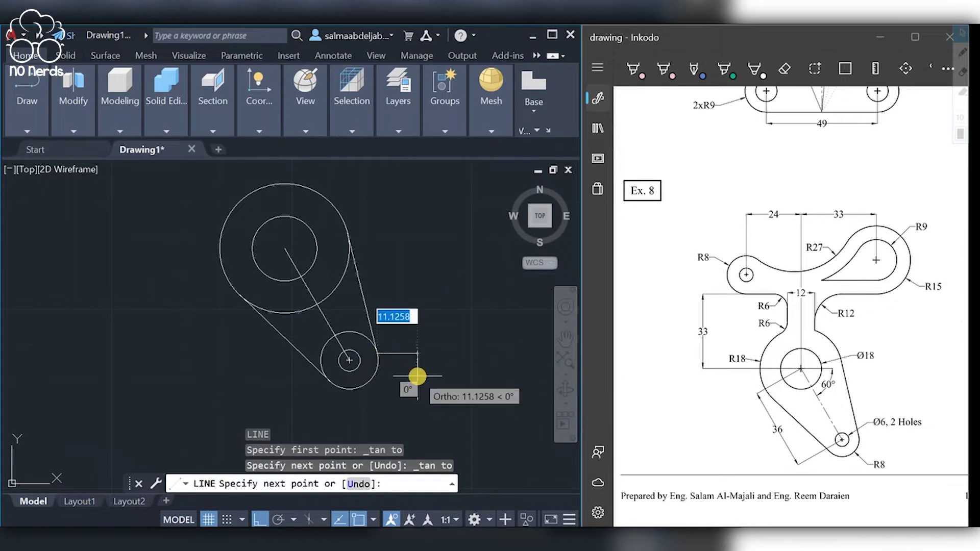
key(Return)
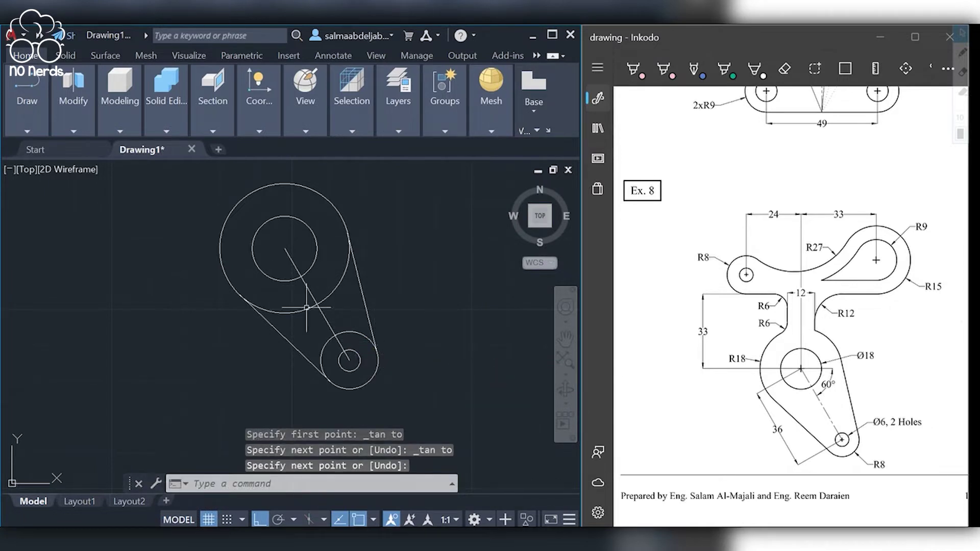
click(321, 311)
- Delete the centre-to-centre line and trim the big circle's arc between the tangent lines
key(Delete)
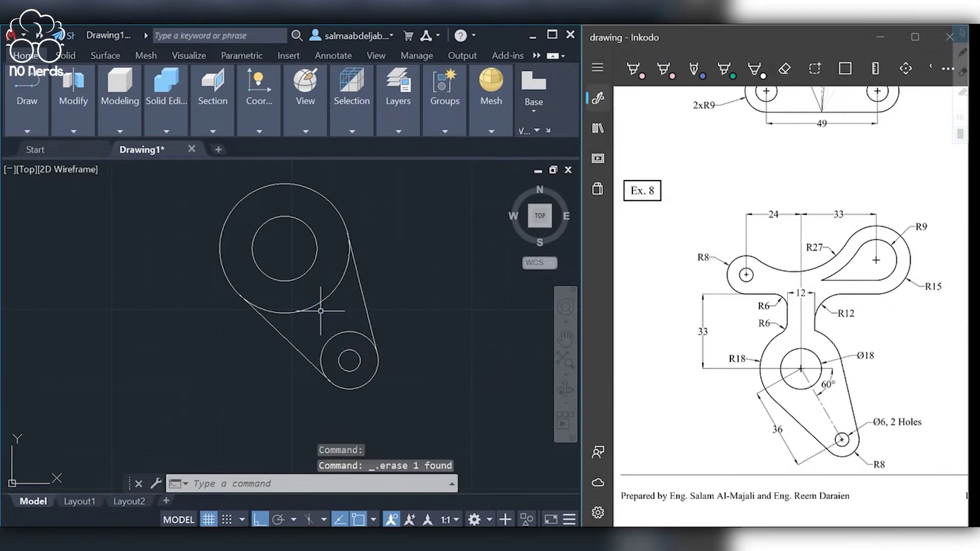
click(84, 110)
click(90, 144)
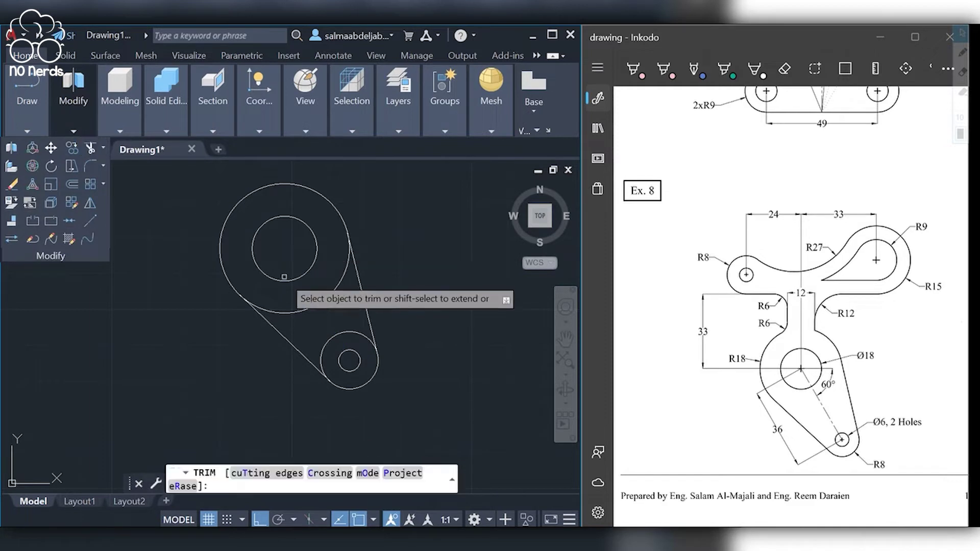
click(314, 305)
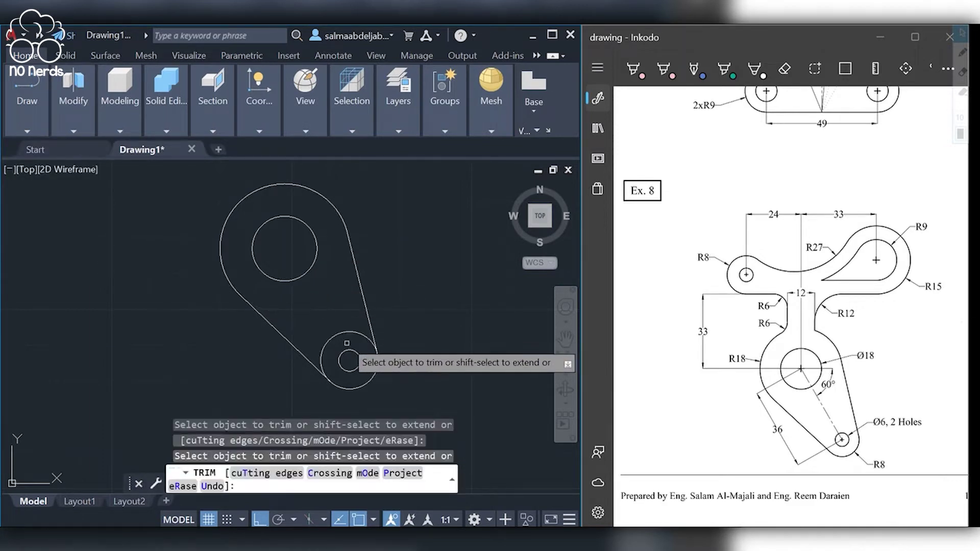
key(Return)
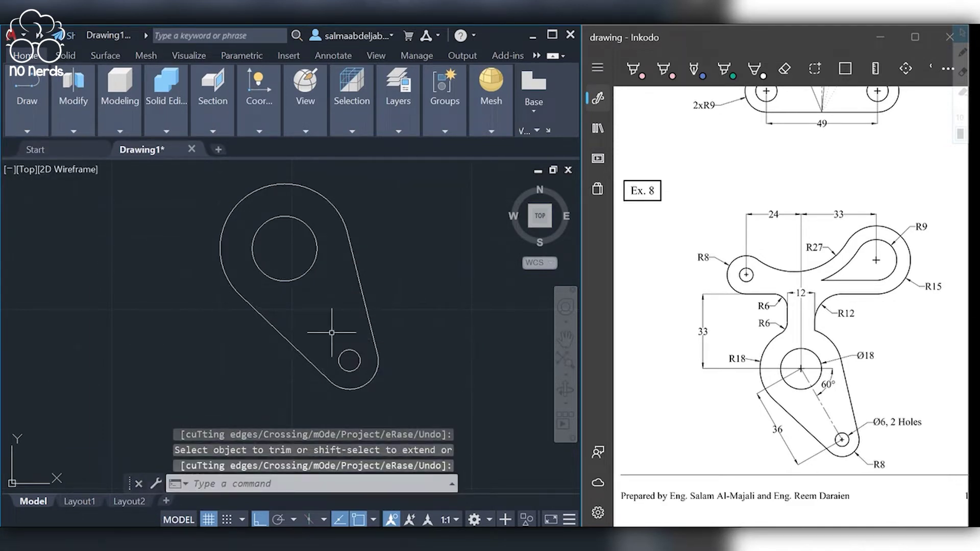
middle_drag(332, 332, 359, 431)
- From the hole centre, draw a 33-unit vertical line topped by 24-unit left and 33-unit right horizontals
text(l)
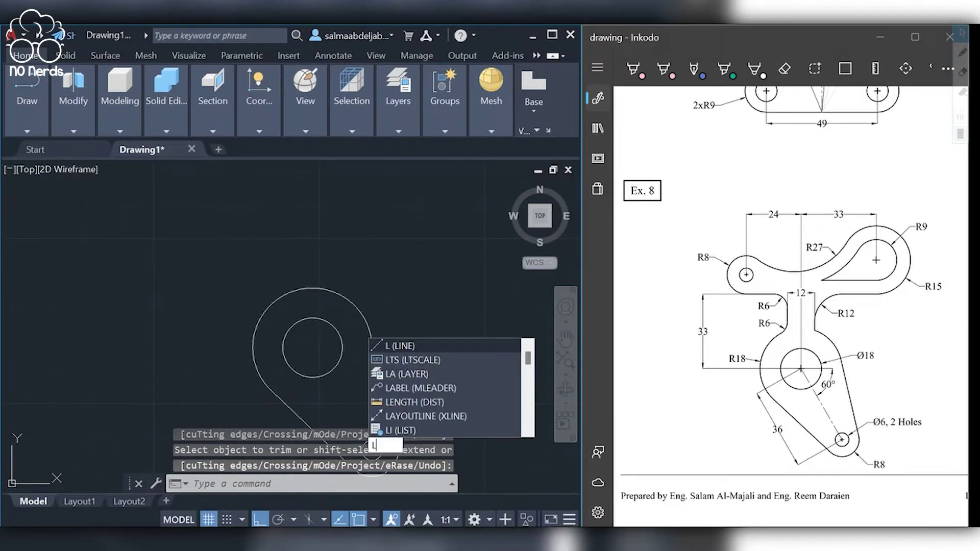
key(Return)
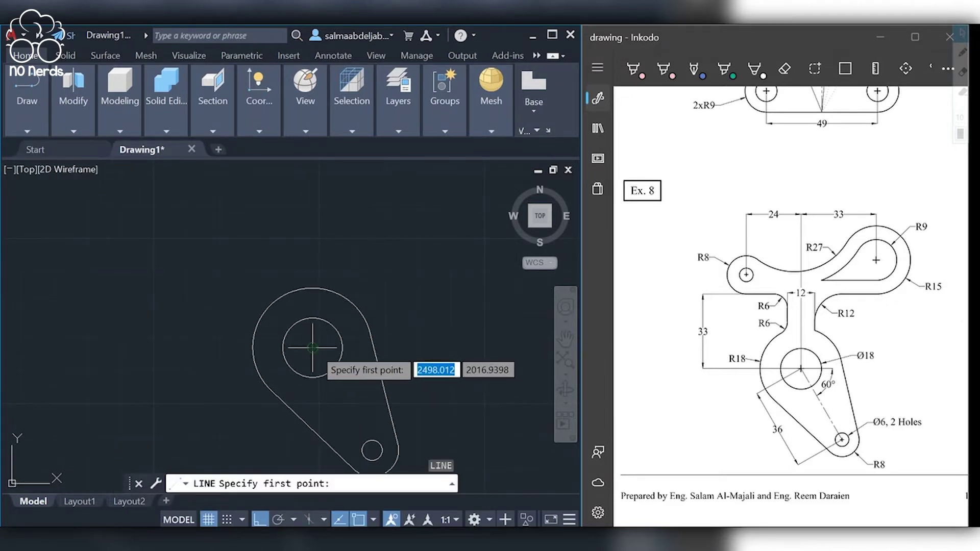
click(313, 348)
text(3)
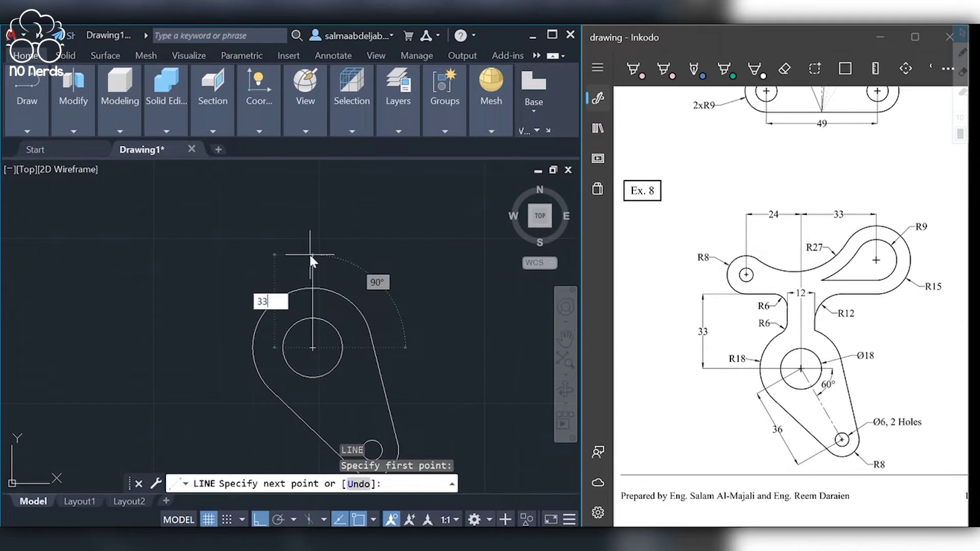
text(3)
key(Return)
text(24)
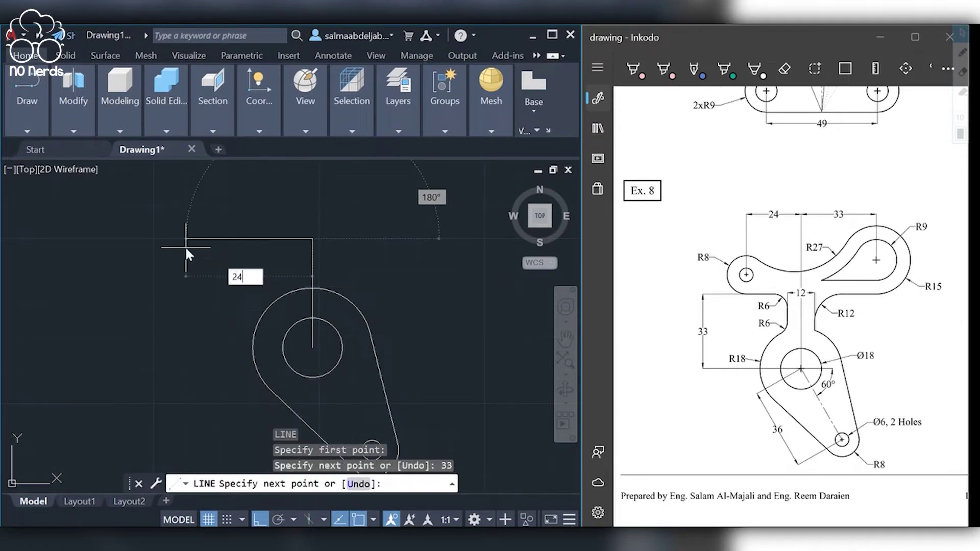
key(Return)
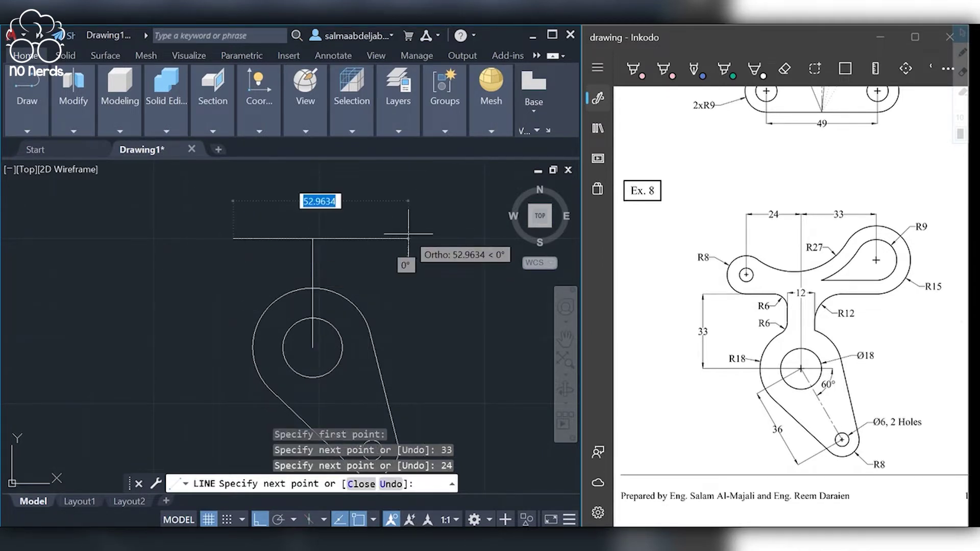
click(313, 238)
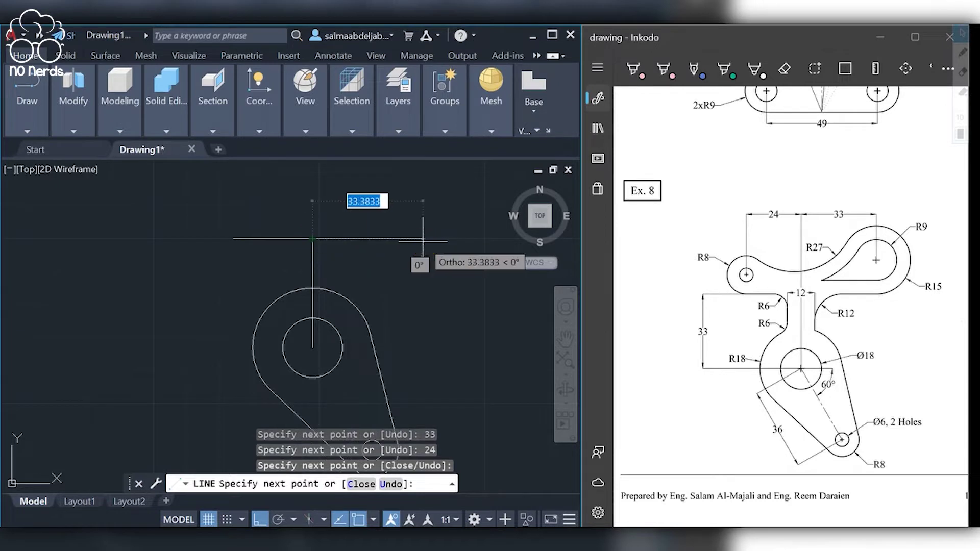
text(33)
key(Return)
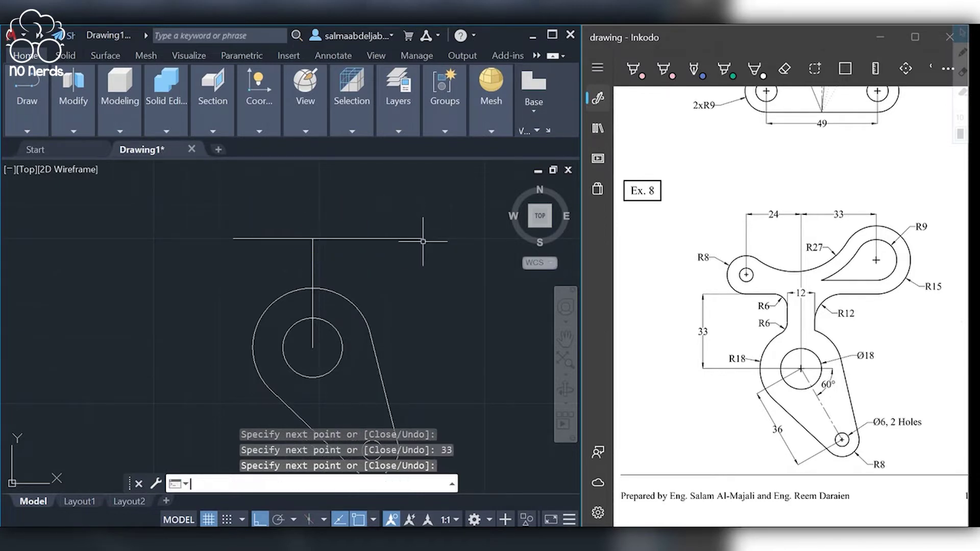
key(Return)
key(Return)
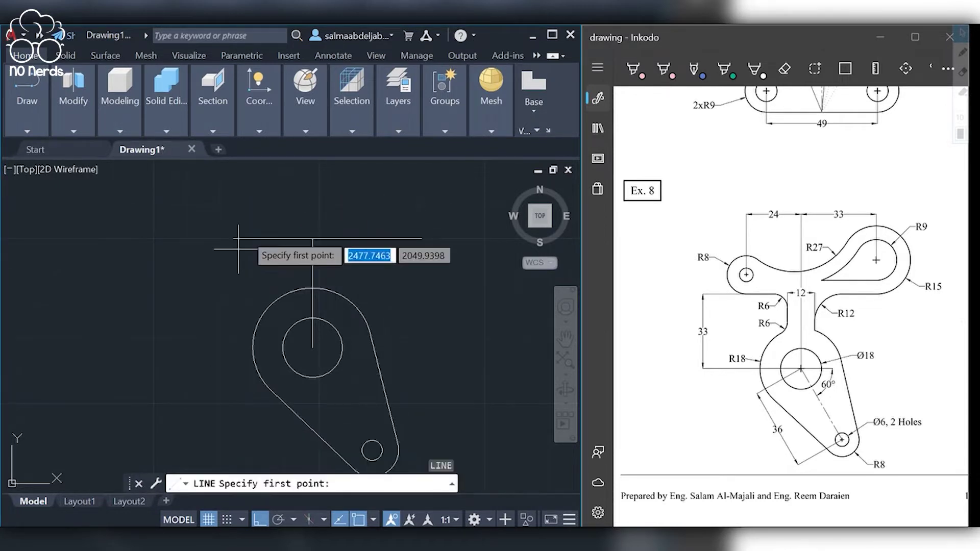
- Draw an 8-unit riser up from the left end of the top line
click(233, 238)
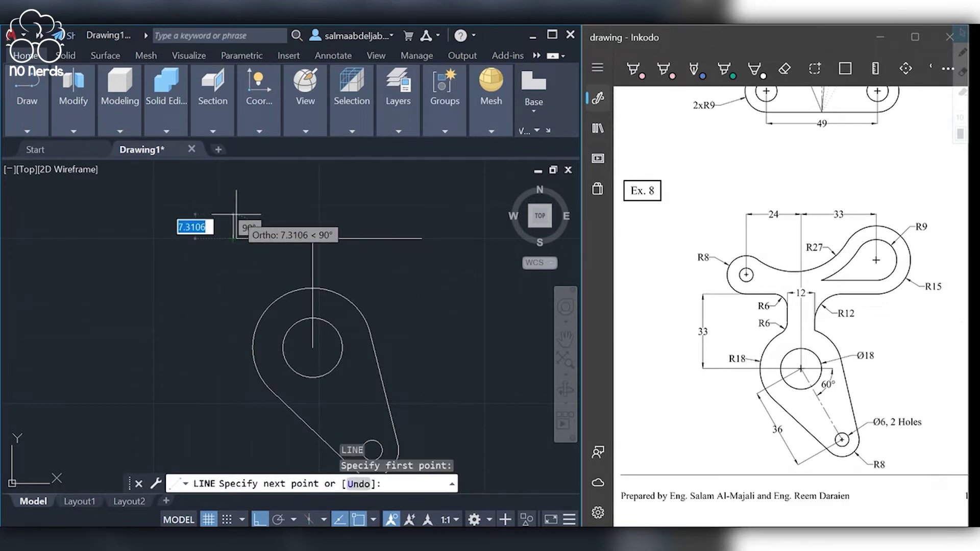
text(8)
key(Return)
key(Return)
middle_drag(235, 213, 223, 284)
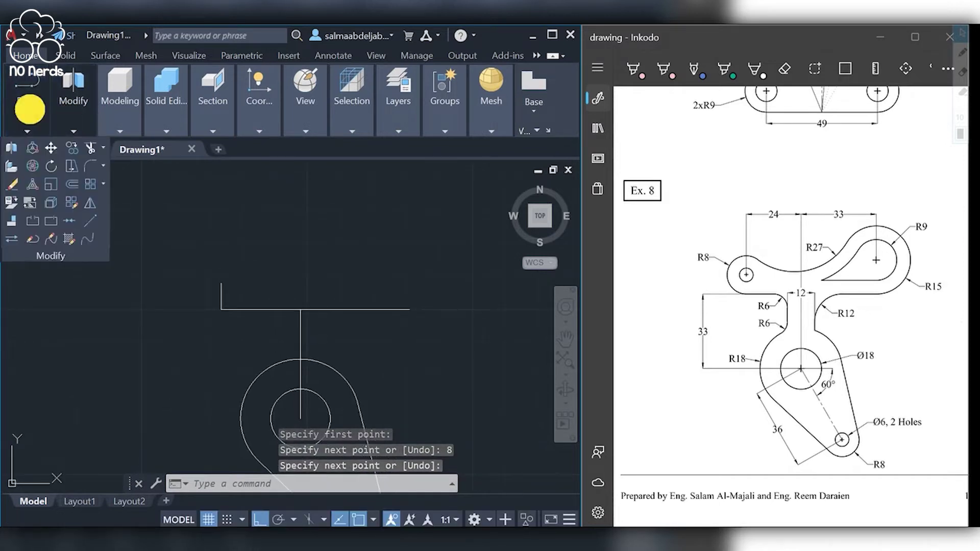
- Draw concentric R8 and R3 circles on top of the 8-unit left riser
click(51, 166)
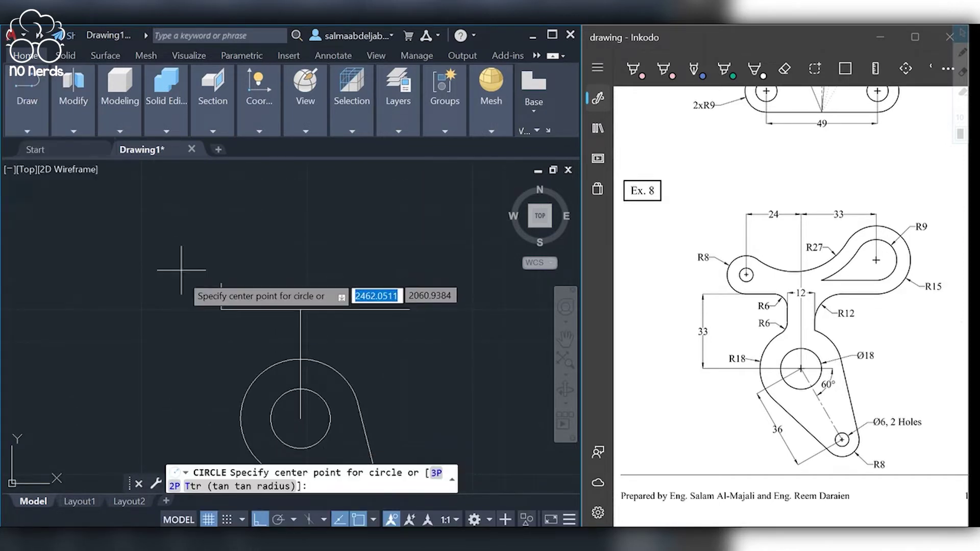
click(221, 283)
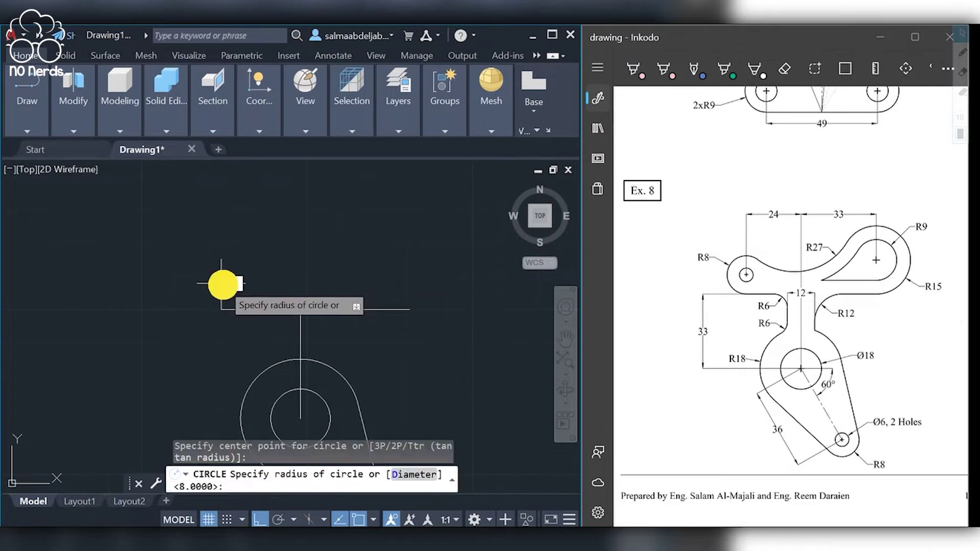
text(8)
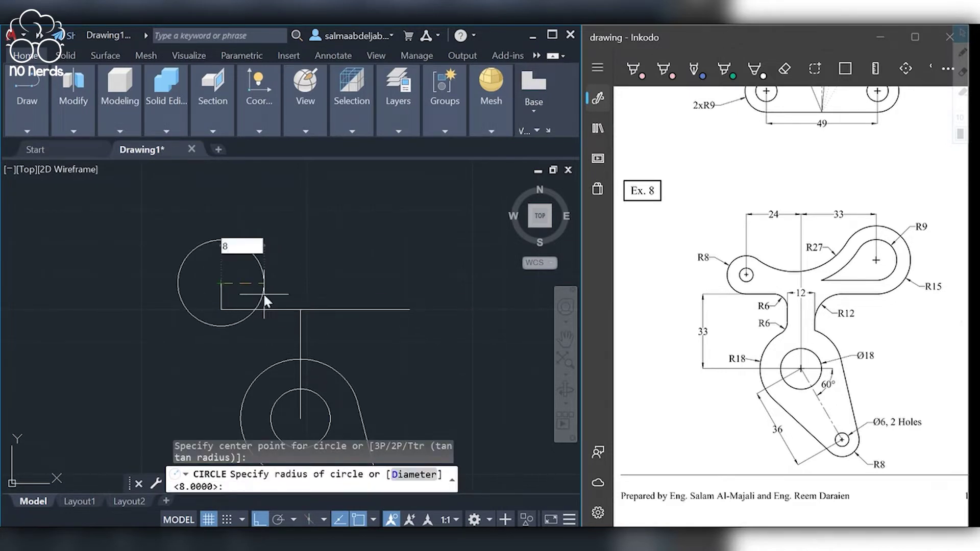
key(Return)
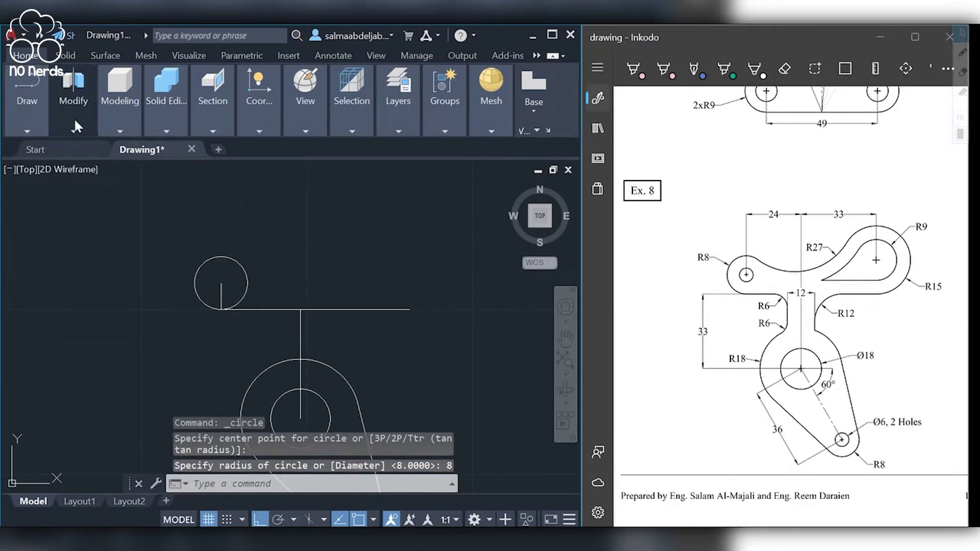
key(Return)
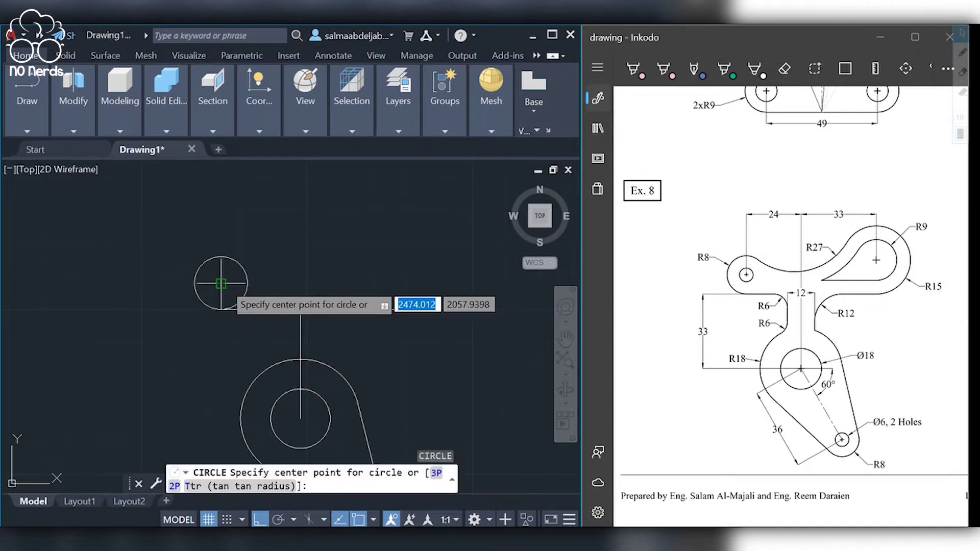
click(221, 284)
text(3)
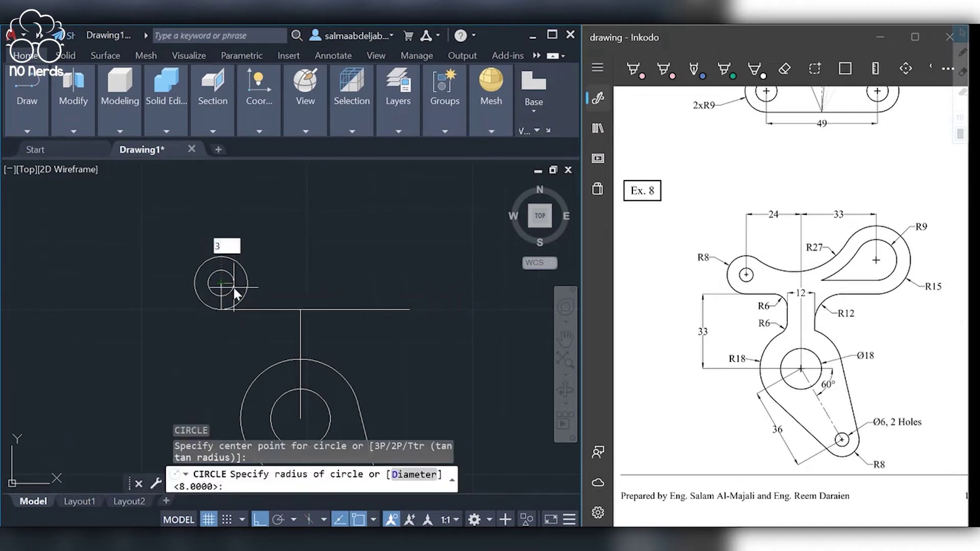
key(Return)
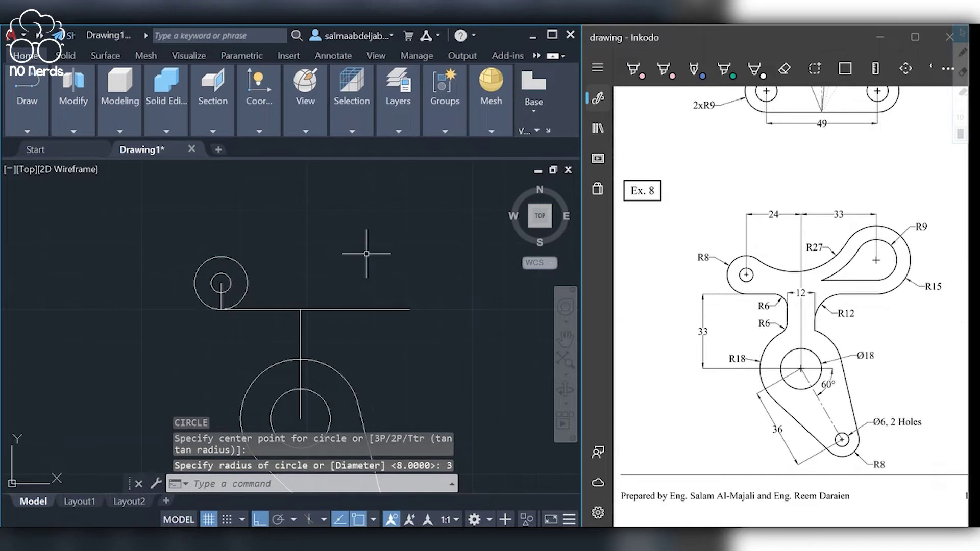
- Draw a 15-unit vertical riser up from the top line's right end
text(l)
key(Return)
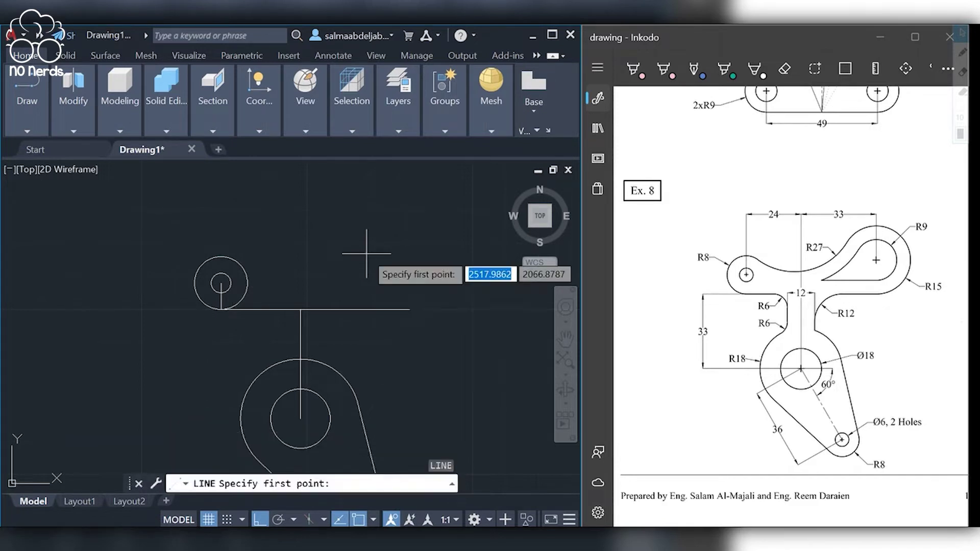
click(409, 310)
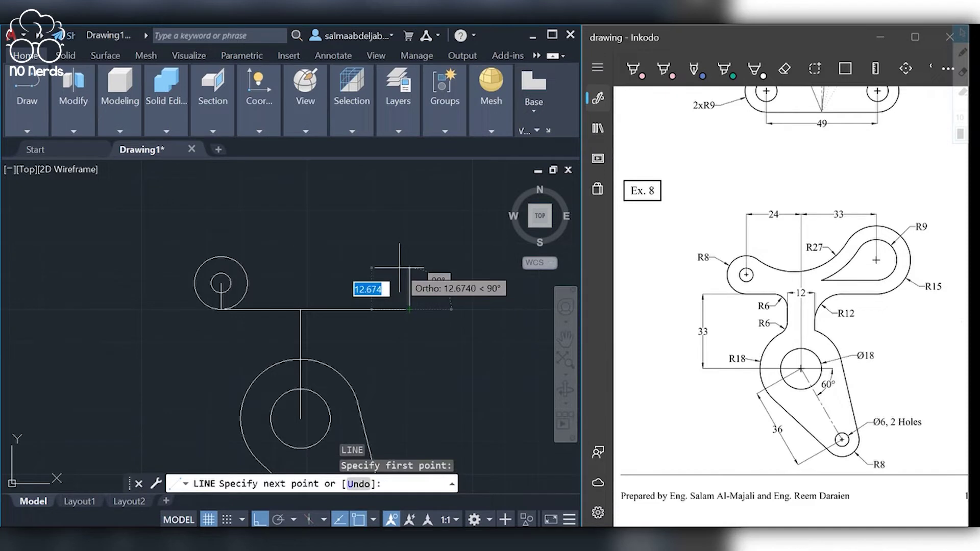
text(15)
key(Return)
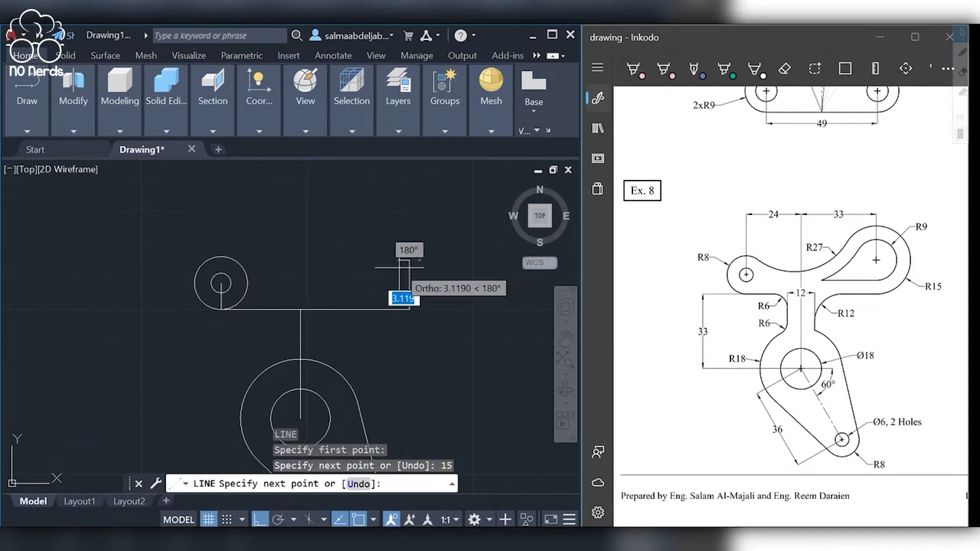
key(Return)
- Draw concentric R15 and R9 circles at the top of the right riser
click(37, 111)
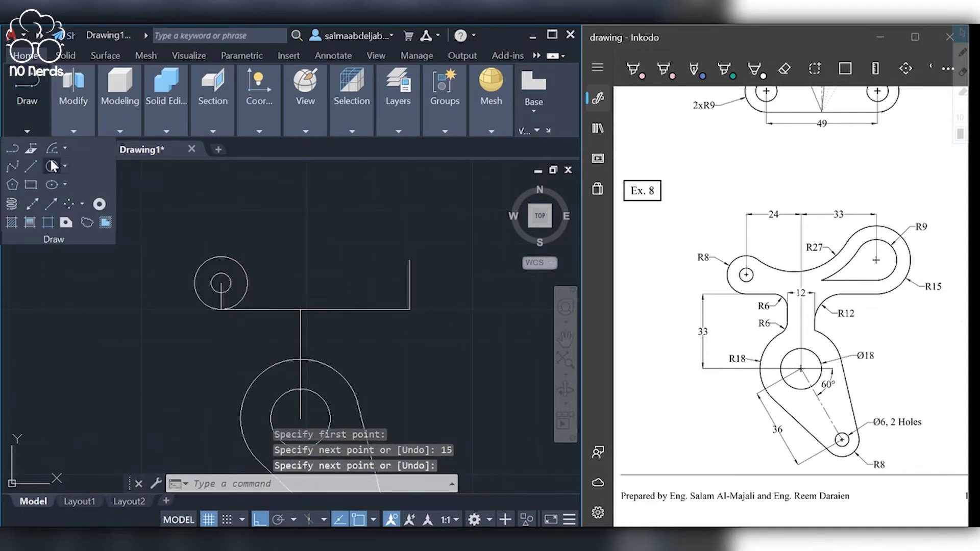
click(50, 161)
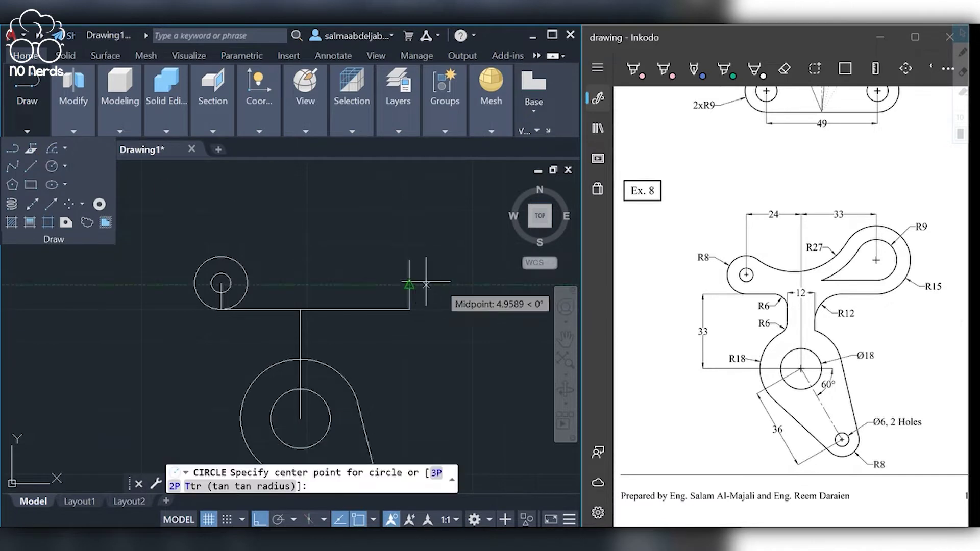
click(409, 261)
text(15)
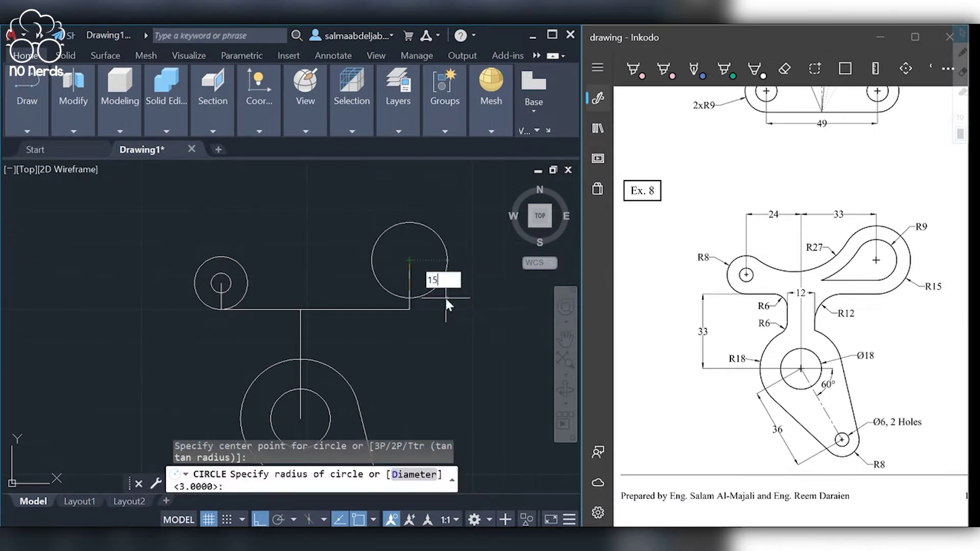
key(Return)
key(Return)
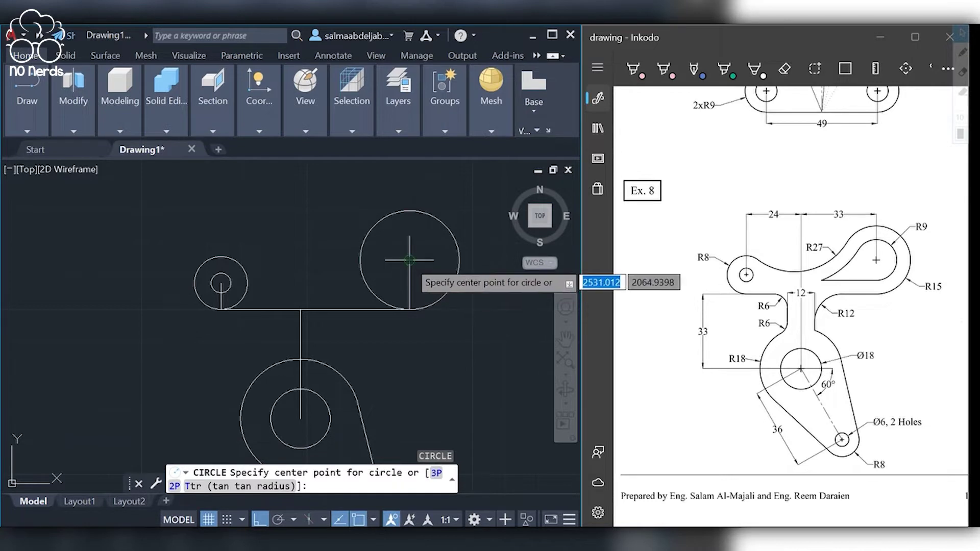
click(409, 260)
text(9)
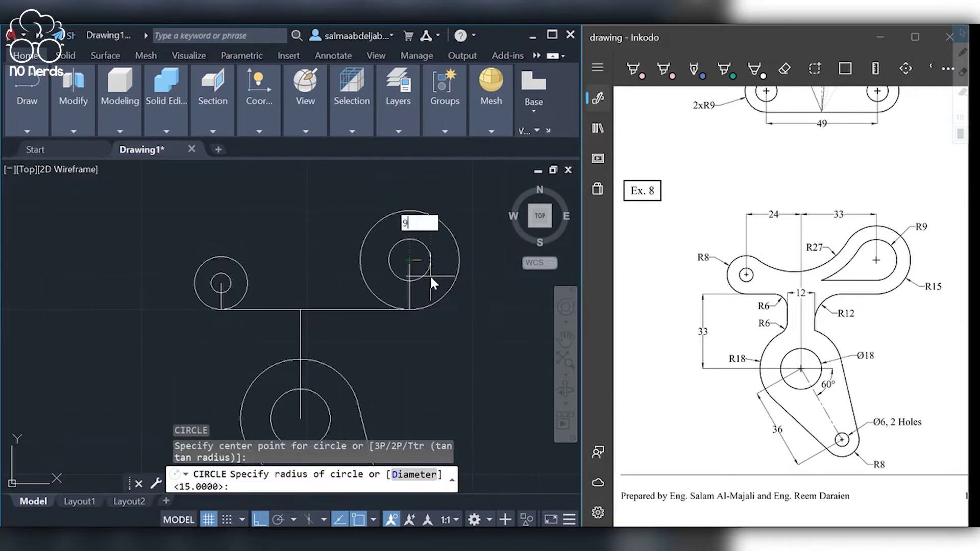
key(Return)
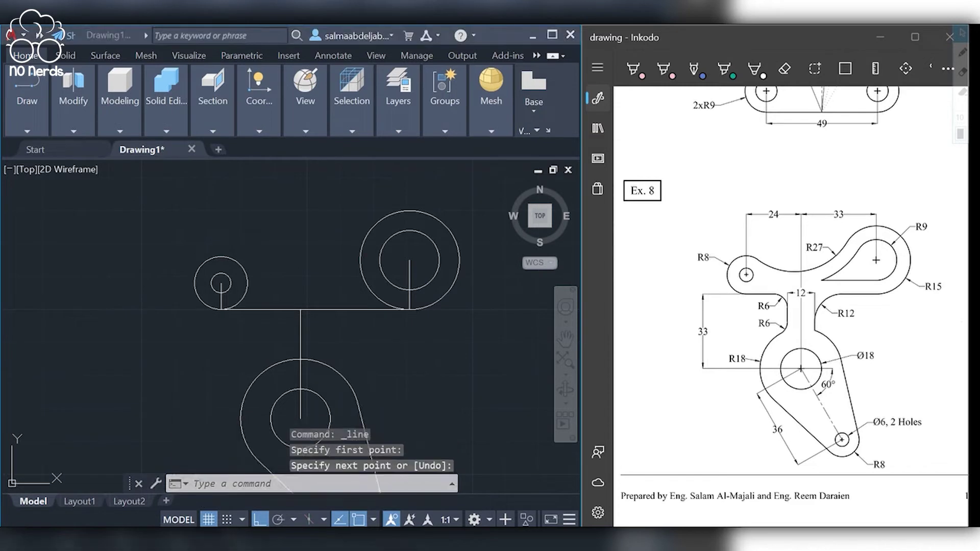
- Draw a Tan, Tan, Radius circle of radius 27 touching the left R8 and right R15 circles
click(31, 128)
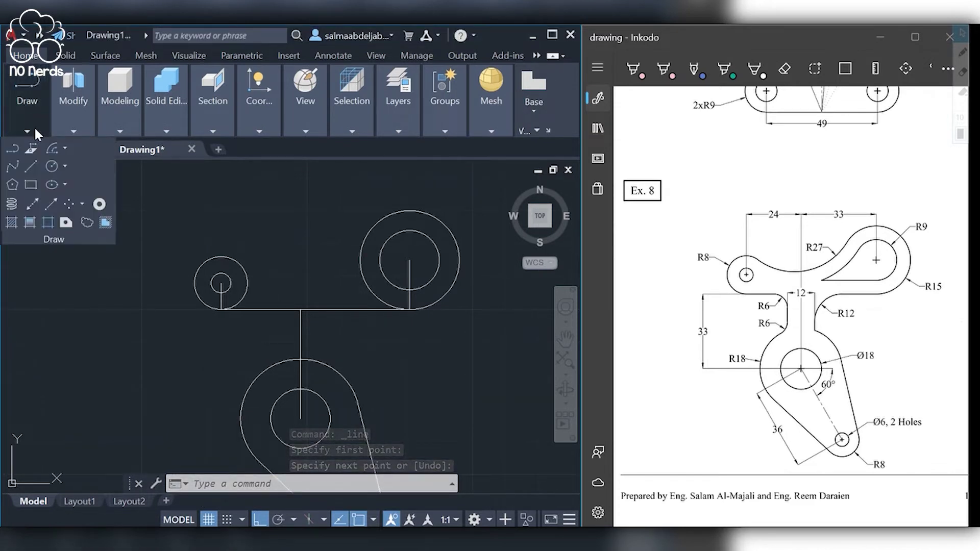
click(64, 165)
click(70, 312)
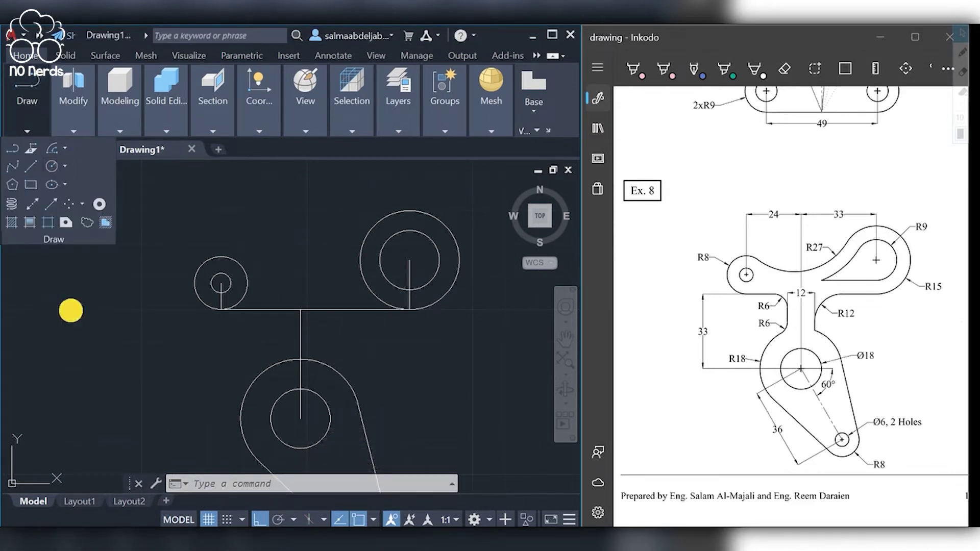
click(220, 258)
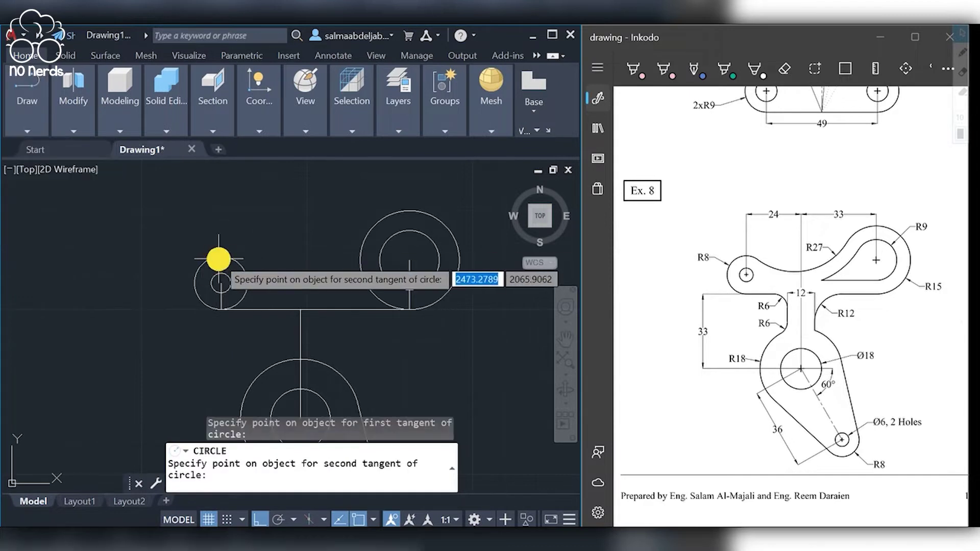
click(383, 217)
text(27)
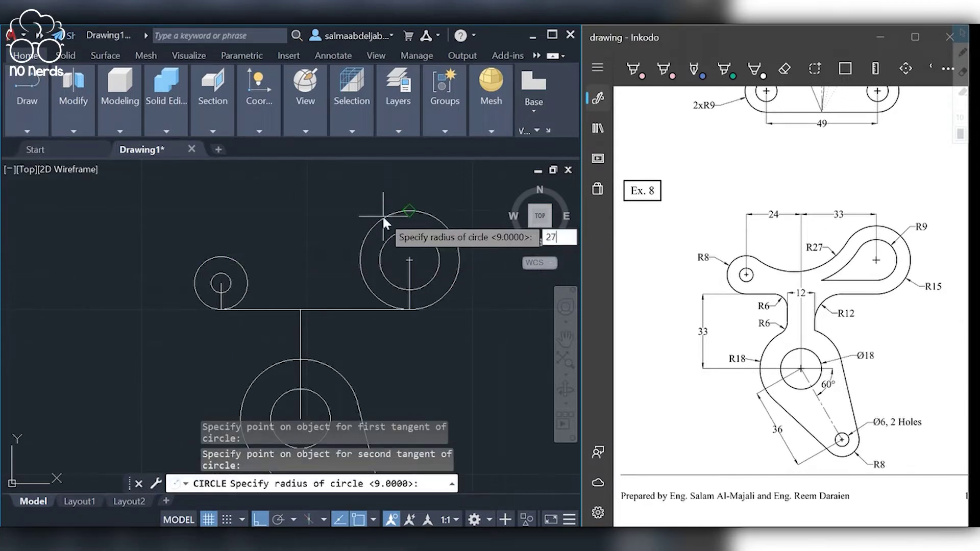
key(Return)
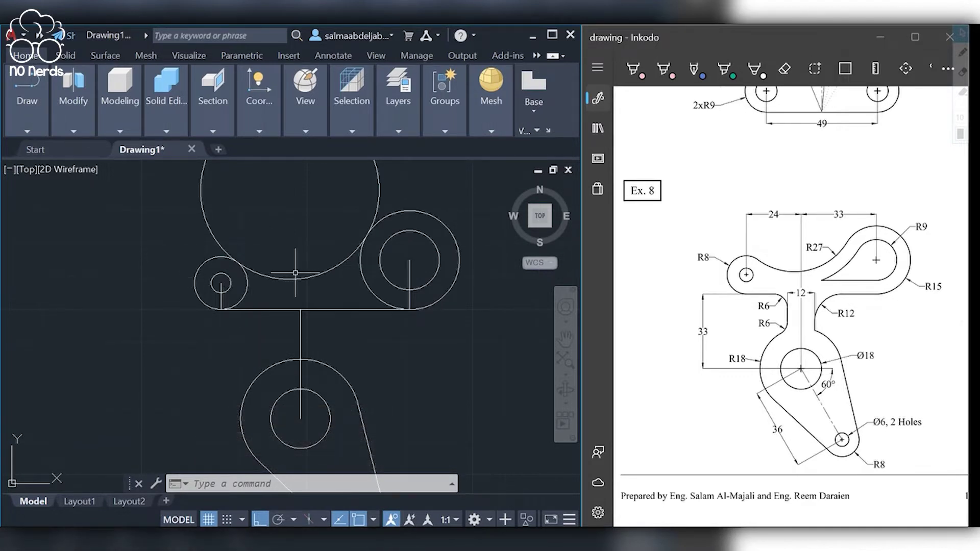
- Trim the R27 circle's lower and upper parts and the right R15 circle's lower-left arc
click(89, 147)
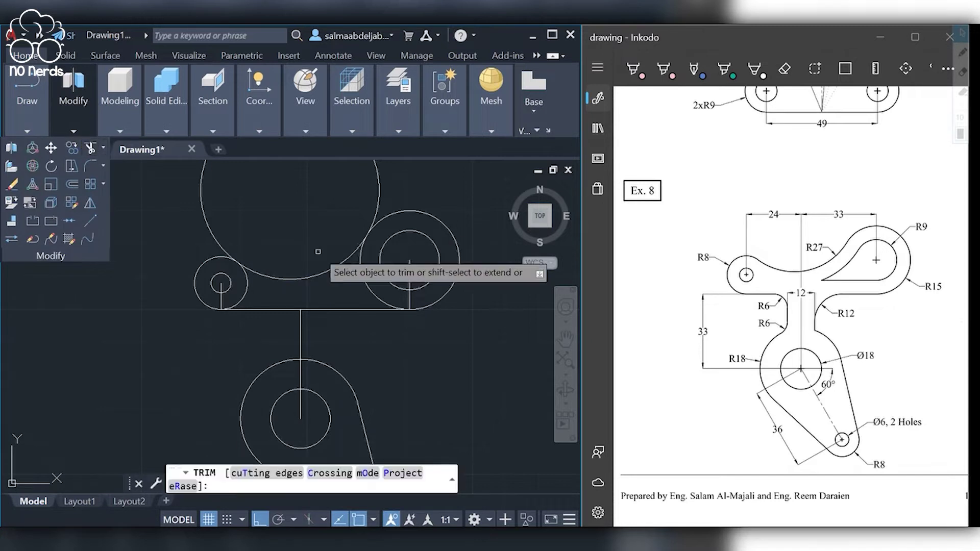
click(246, 293)
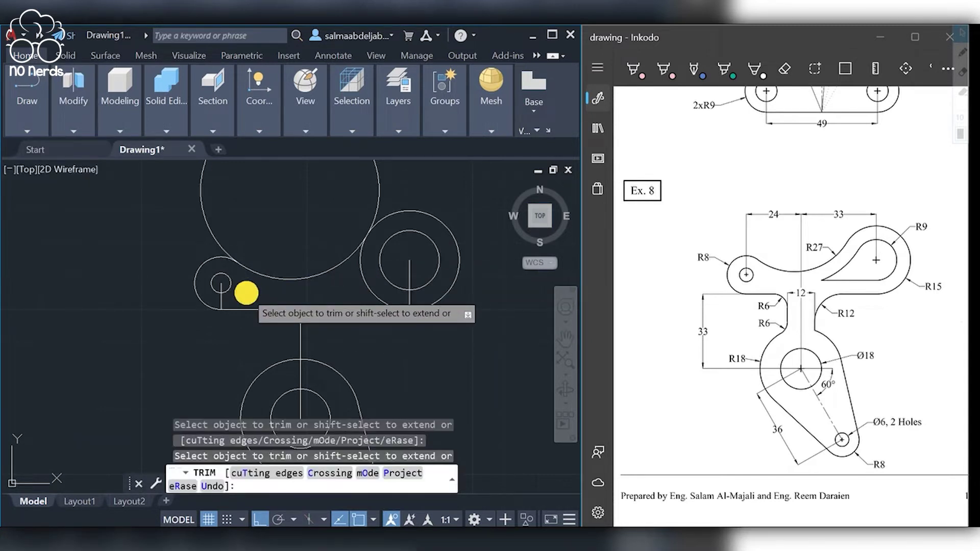
click(362, 274)
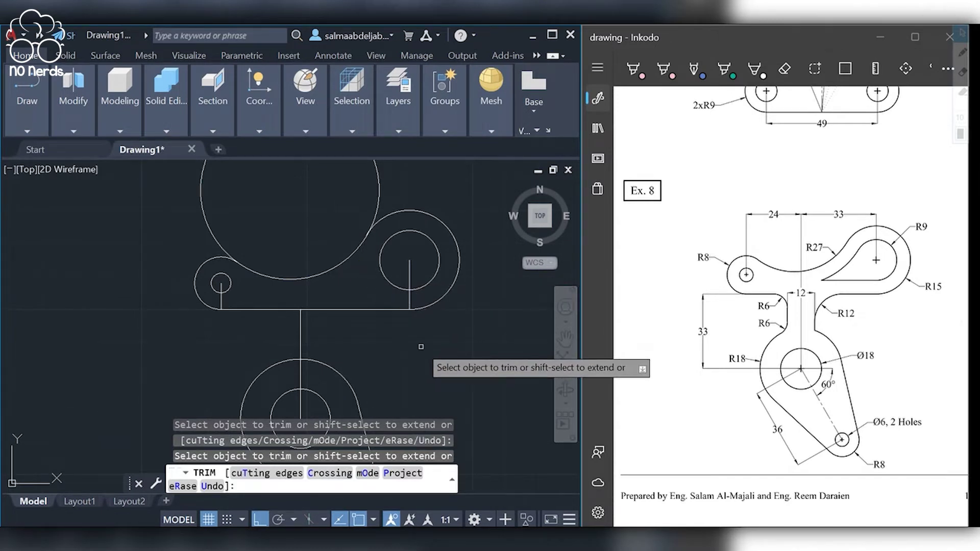
key(Return)
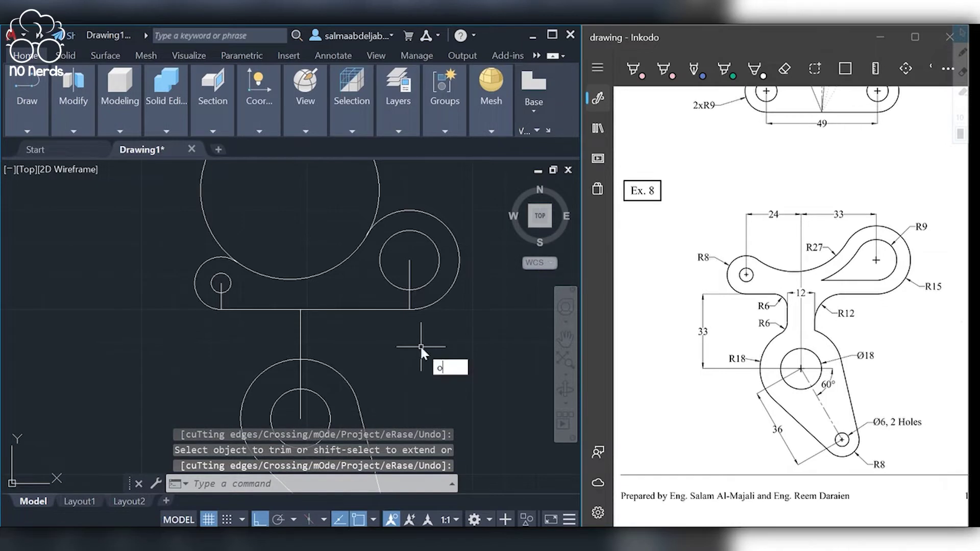
key(BackSpace)
click(86, 125)
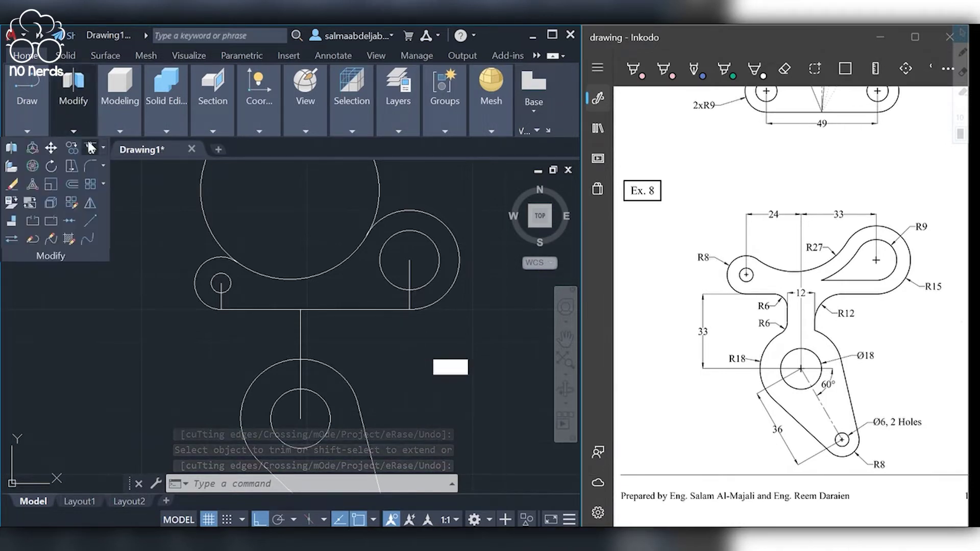
click(90, 148)
click(196, 227)
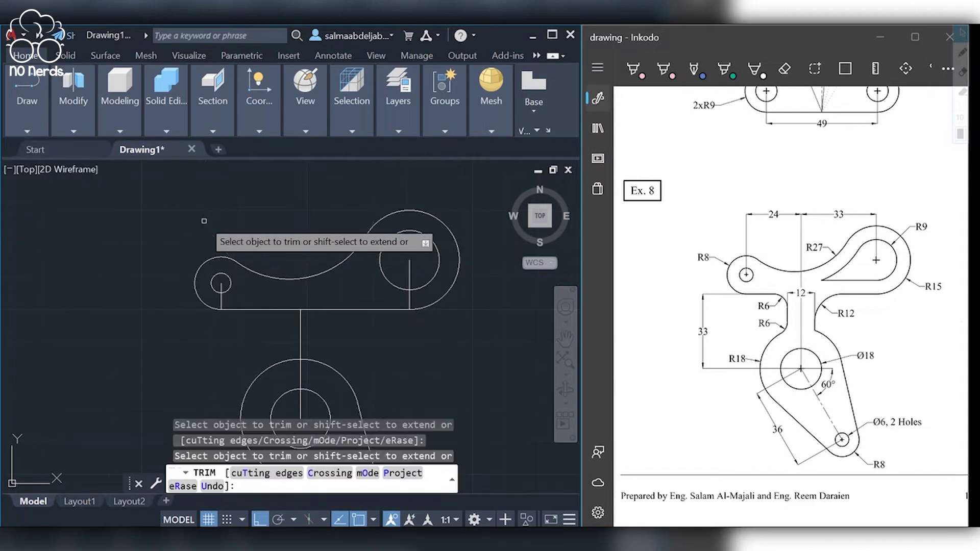
- Offset the curved R27 top arc 6 units downward
key(Return)
text(o)
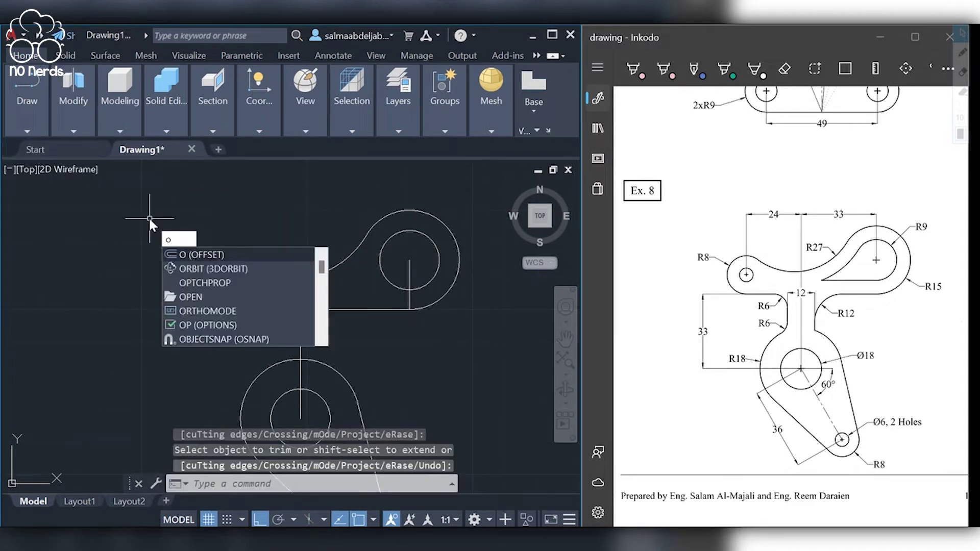
text(ff)
key(Return)
text(6)
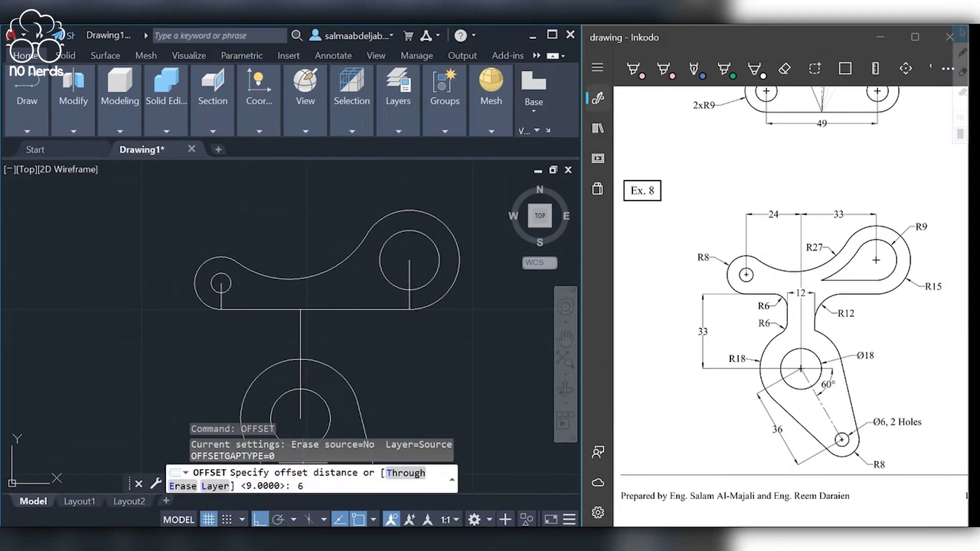
key(Return)
key(Escape)
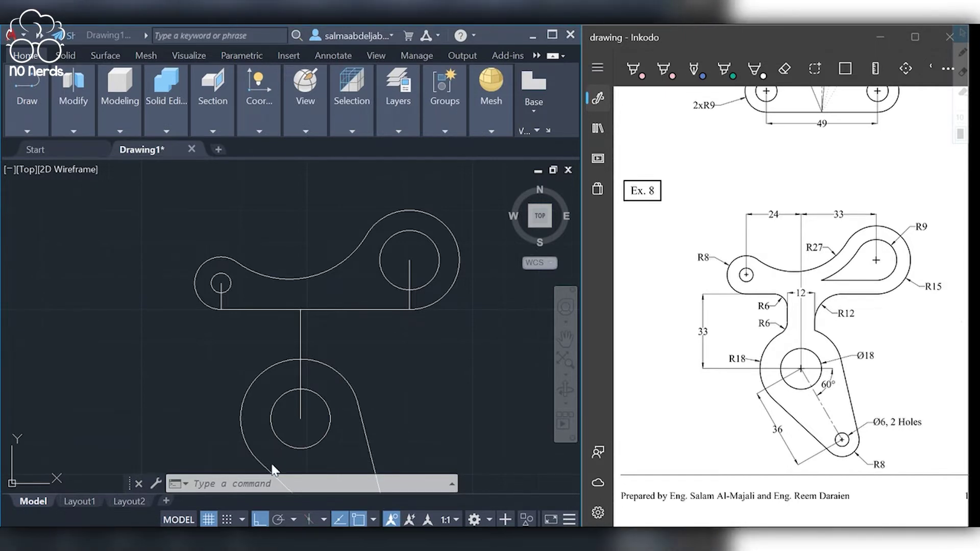
text(o)
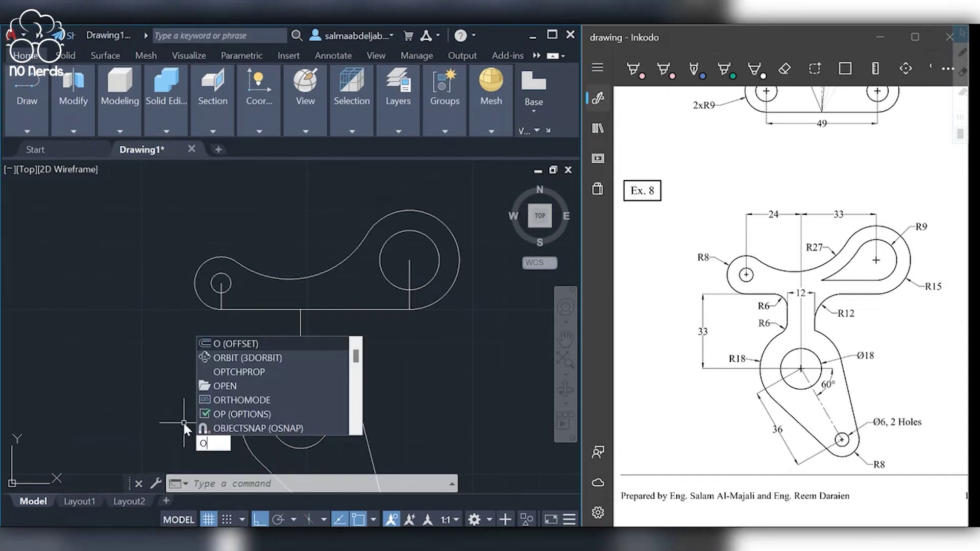
text(ff)
key(Return)
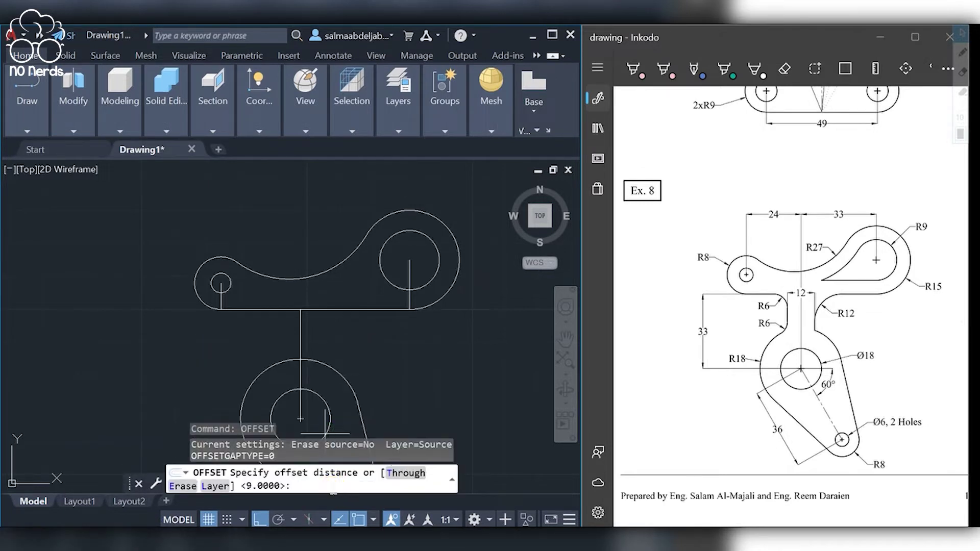
text(6)
key(Return)
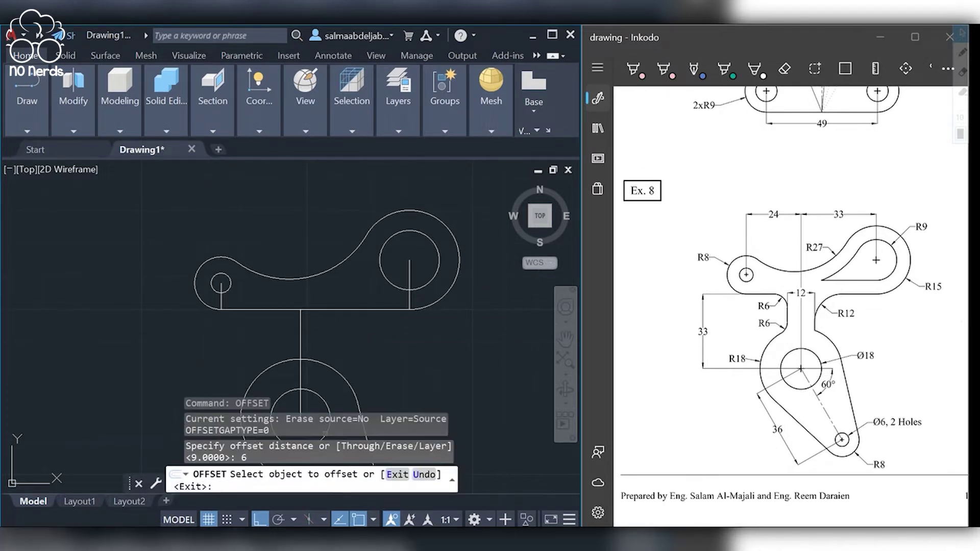
click(332, 266)
click(357, 285)
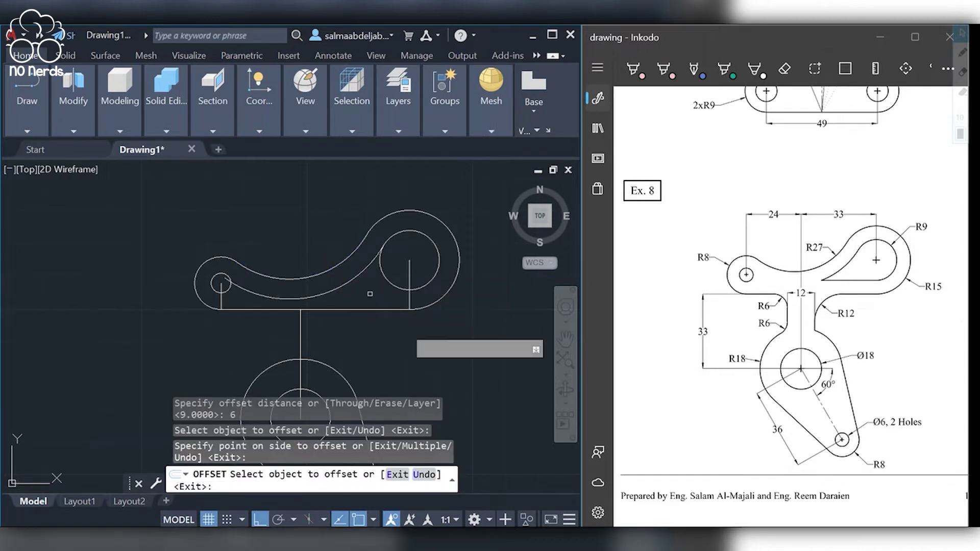
key(Return)
key(Return)
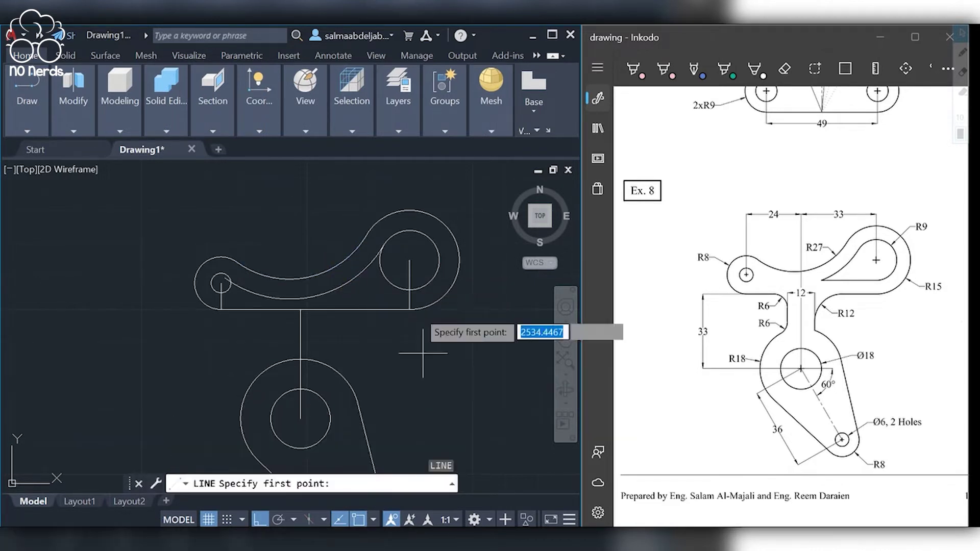
- Draw a horizontal line leftward from the offset arc's end
click(410, 289)
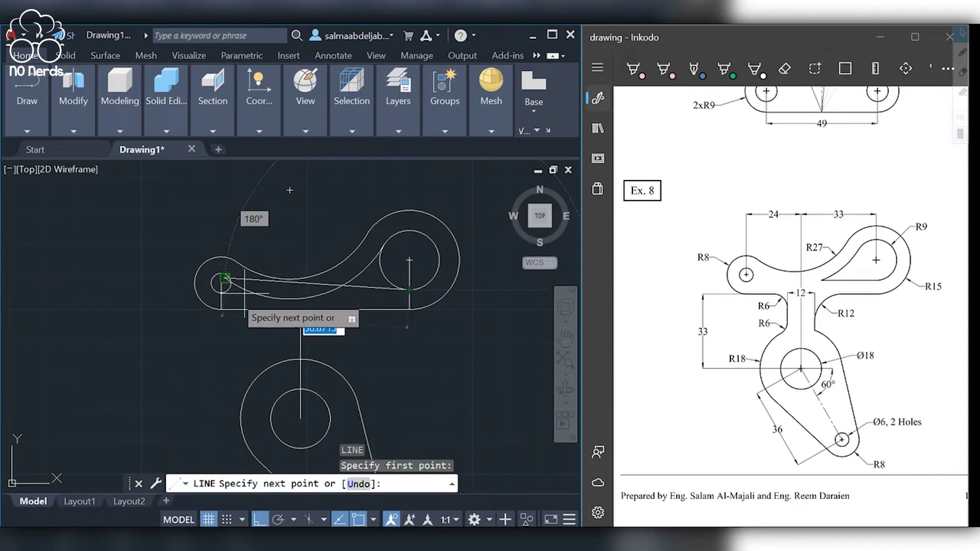
click(148, 297)
key(Return)
- Trim the excess line pieces, circle arcs and short vertical riser around the curved arm
click(69, 93)
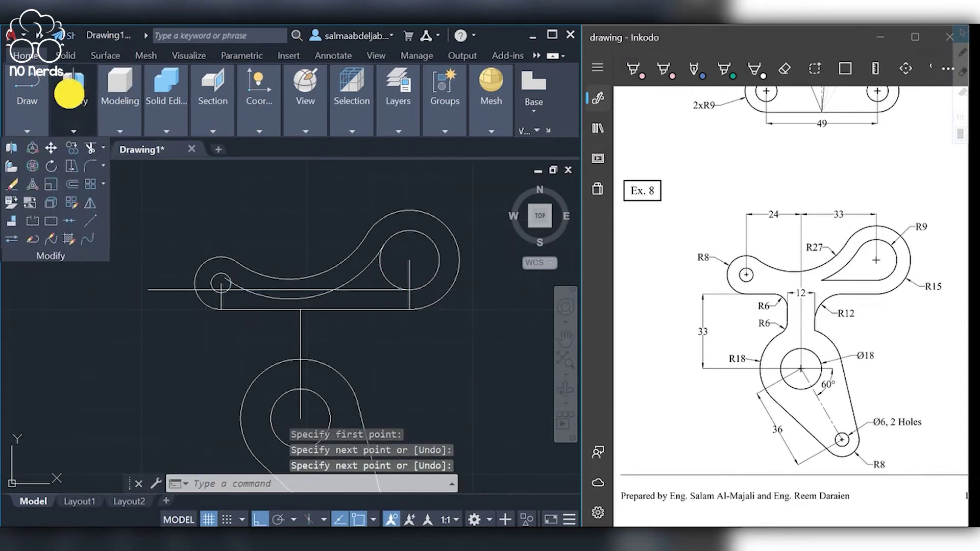
click(89, 146)
click(175, 289)
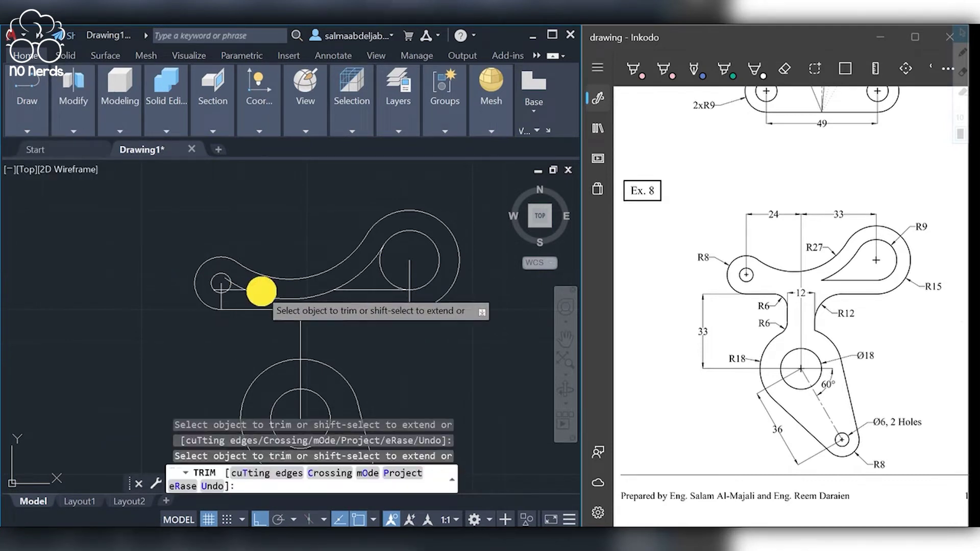
click(252, 290)
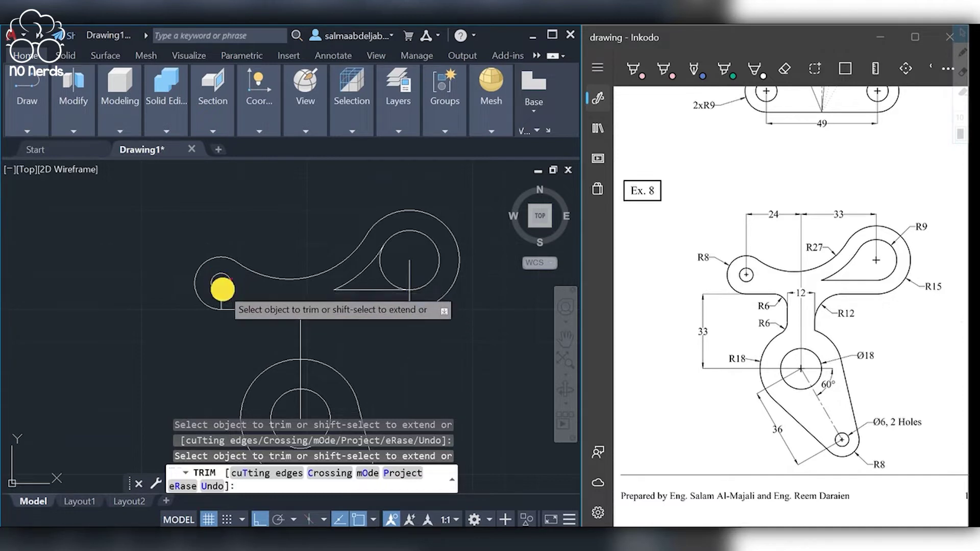
click(219, 290)
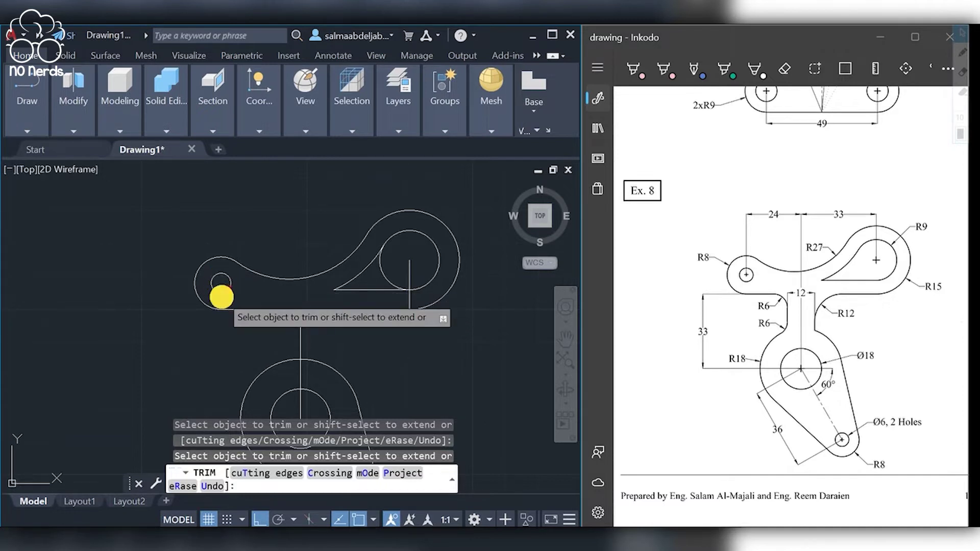
click(390, 278)
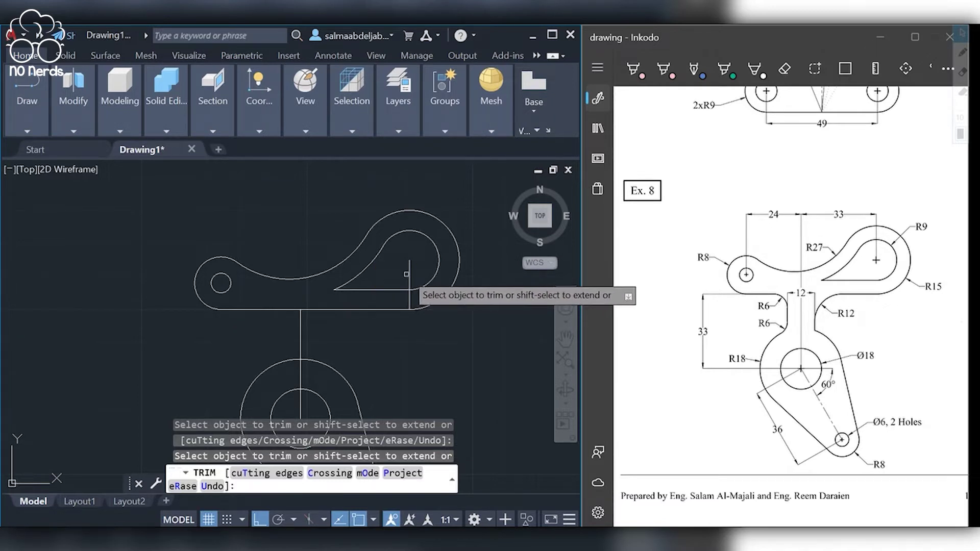
click(409, 278)
click(410, 302)
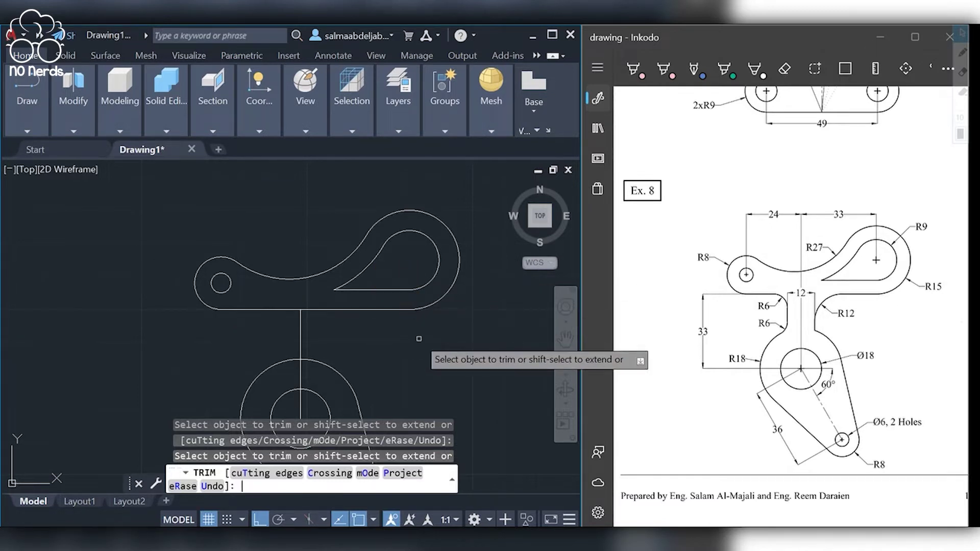
key(Return)
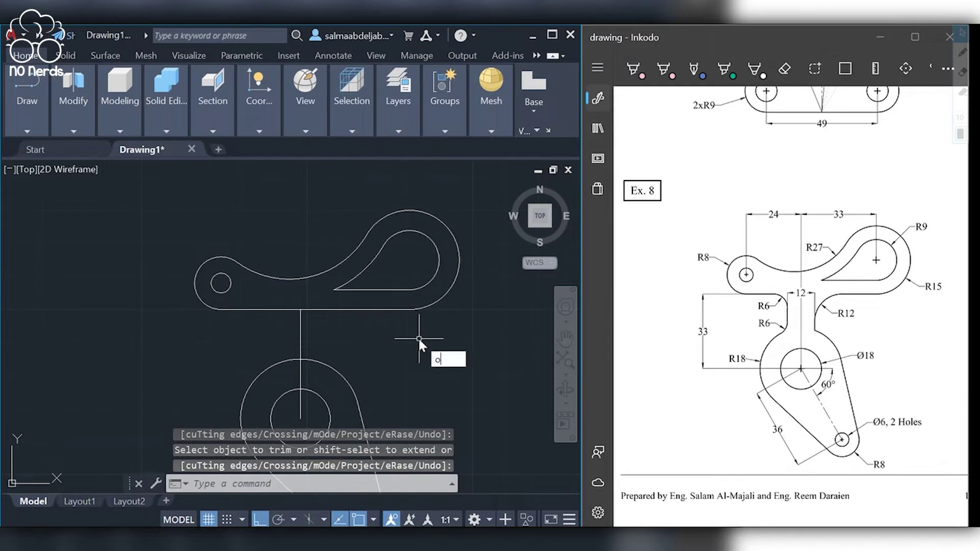
- Offset the vertical centre line 6 units to both the right and the left
text(f)
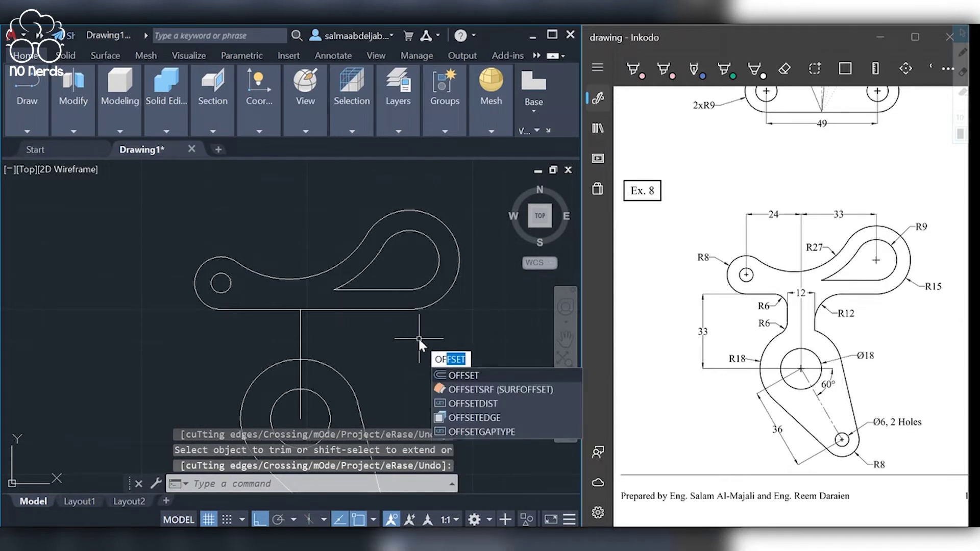
key(Return)
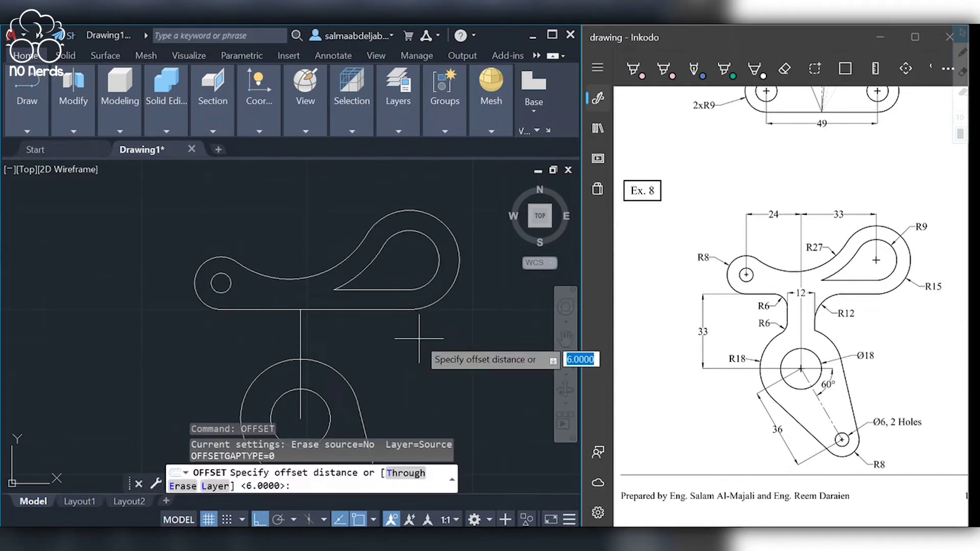
text(6)
key(Return)
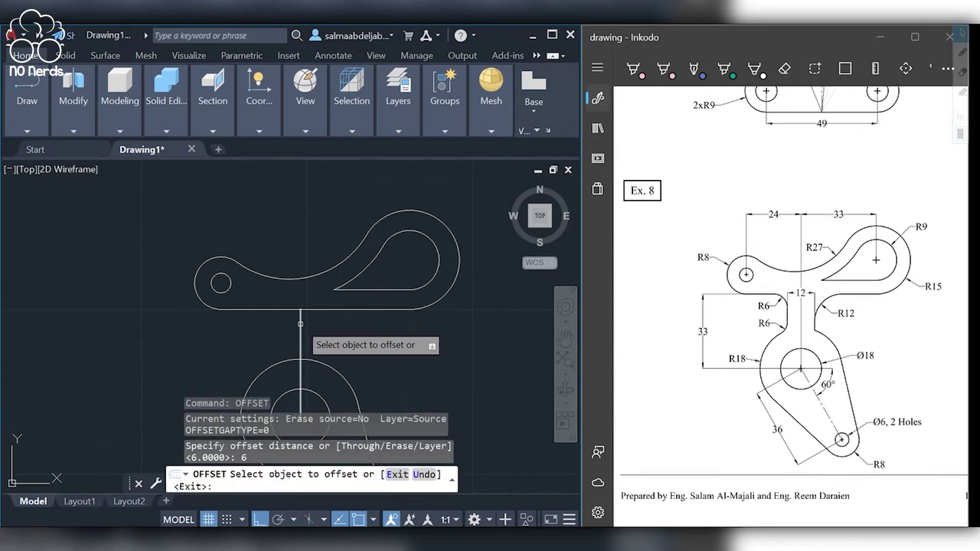
click(301, 324)
click(302, 324)
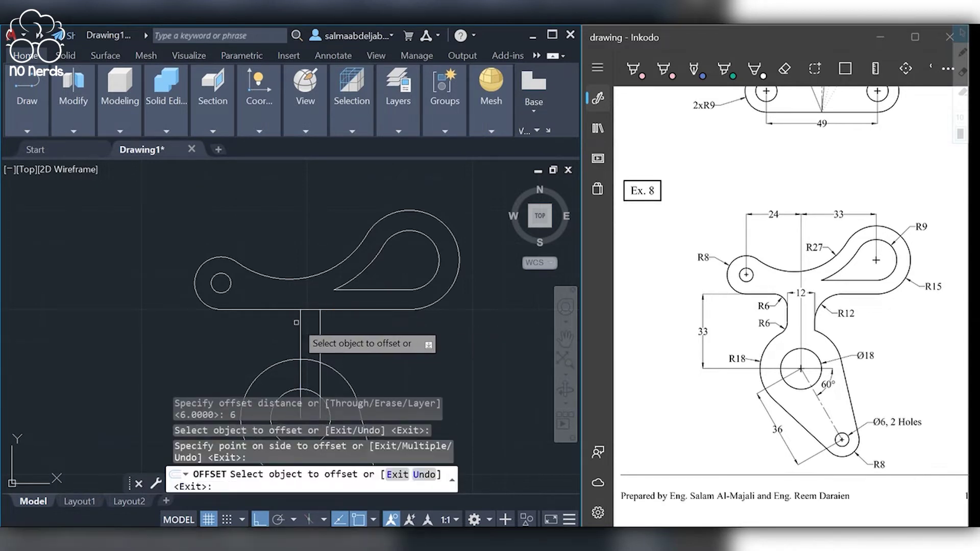
click(300, 324)
click(250, 328)
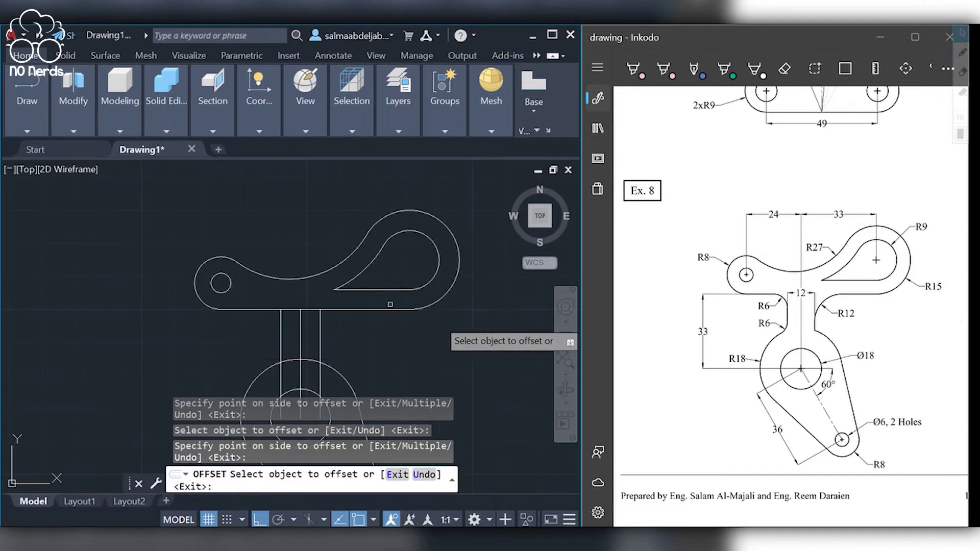
key(Return)
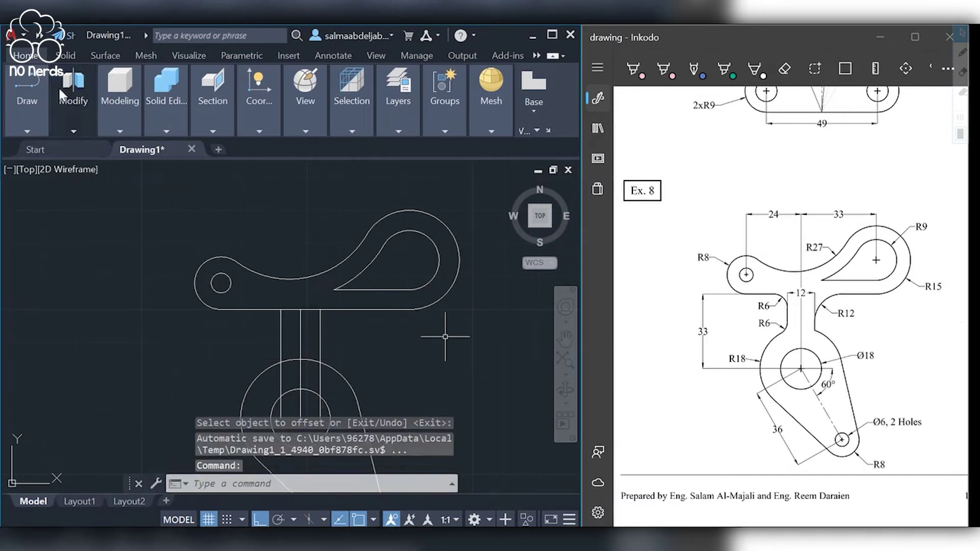
- Fillet with radius 6 (Multiple) the left neck line into the upper arm and the lower circle
click(66, 101)
click(89, 161)
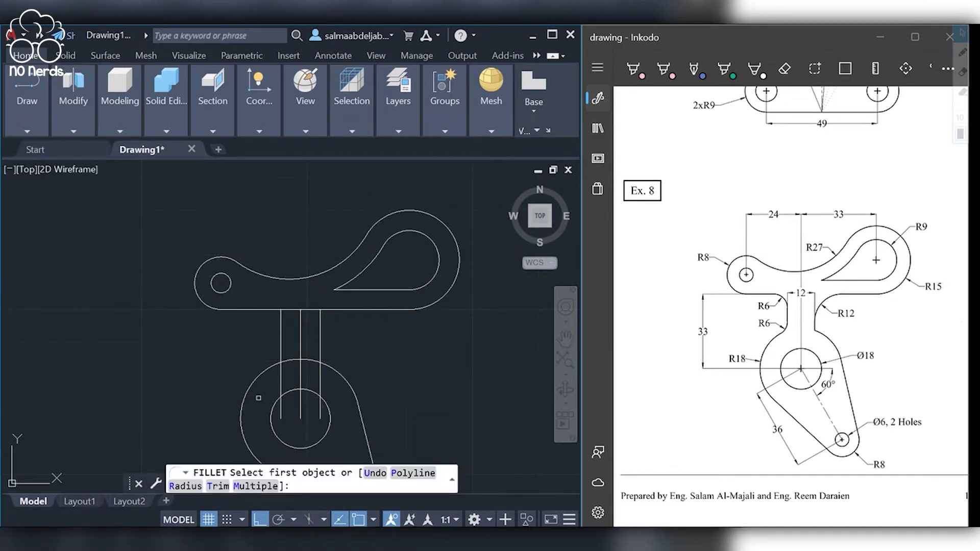
click(255, 486)
click(187, 485)
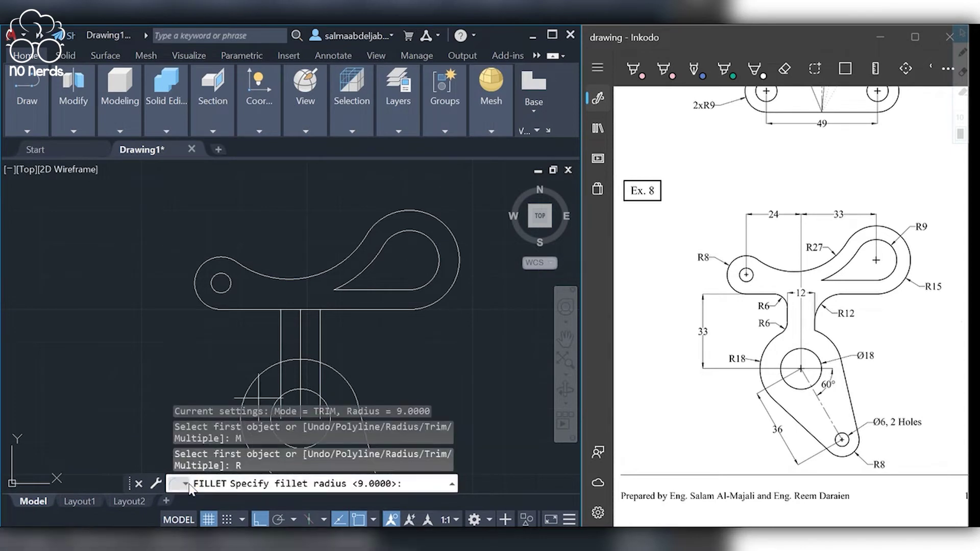
text(6)
key(Return)
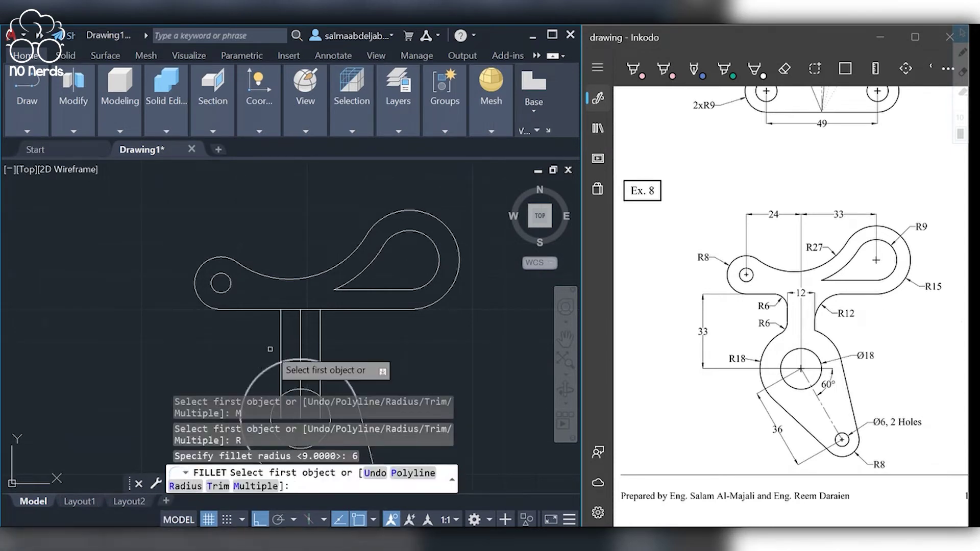
click(265, 310)
click(280, 319)
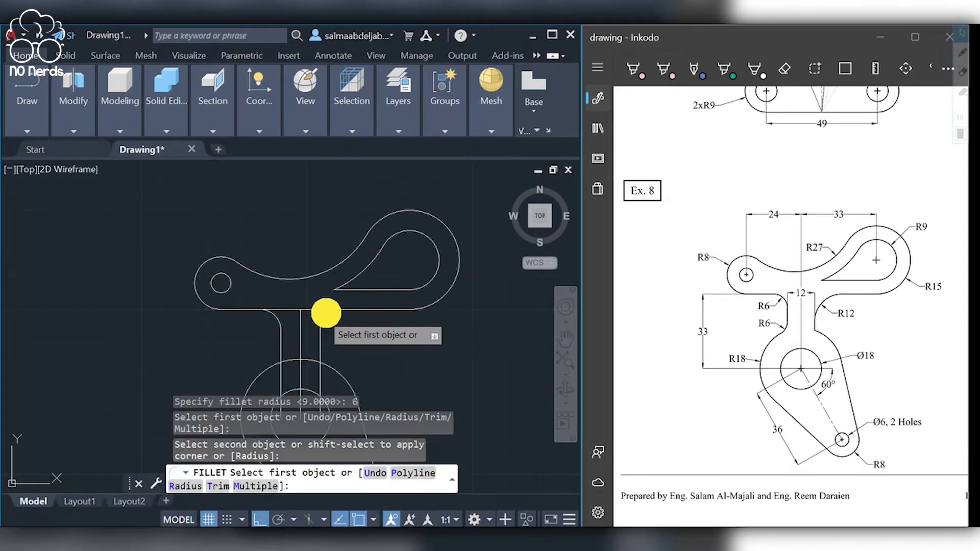
click(333, 310)
click(321, 319)
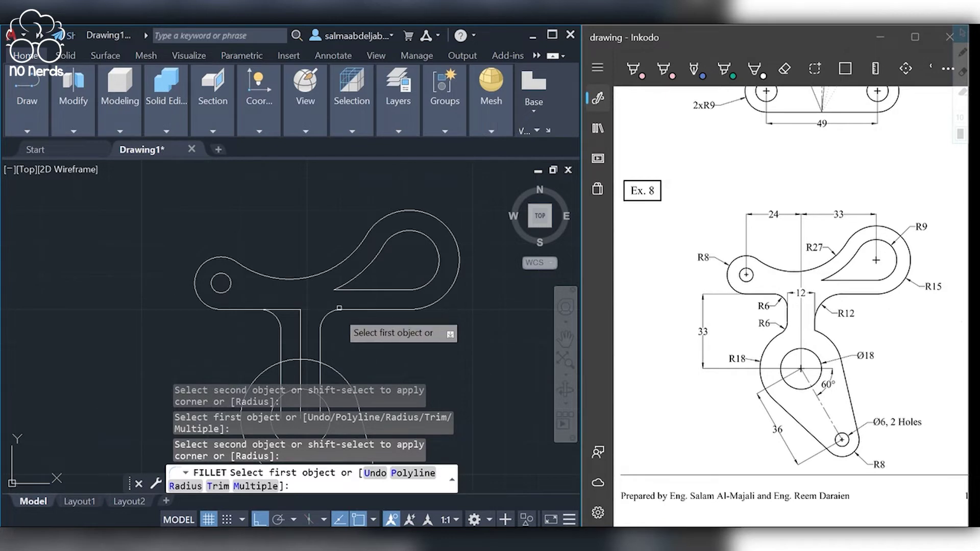
text(u)
key(Return)
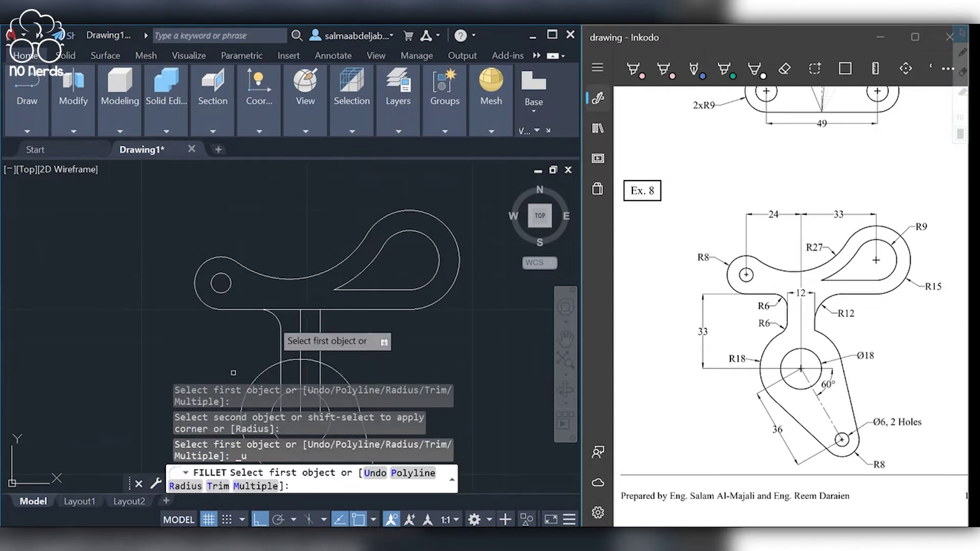
click(267, 373)
click(278, 343)
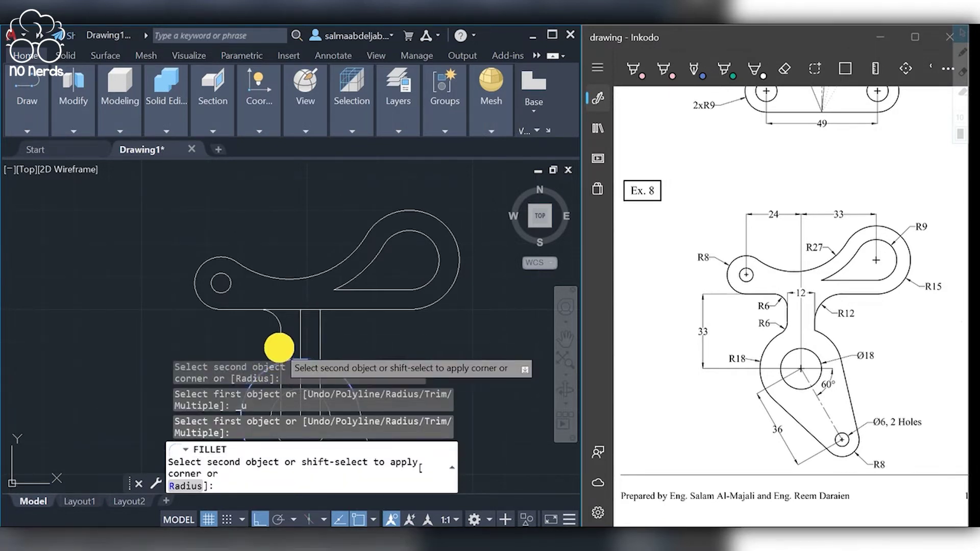
- Fillet the right neck line into the upper arm with radius 12
click(184, 486)
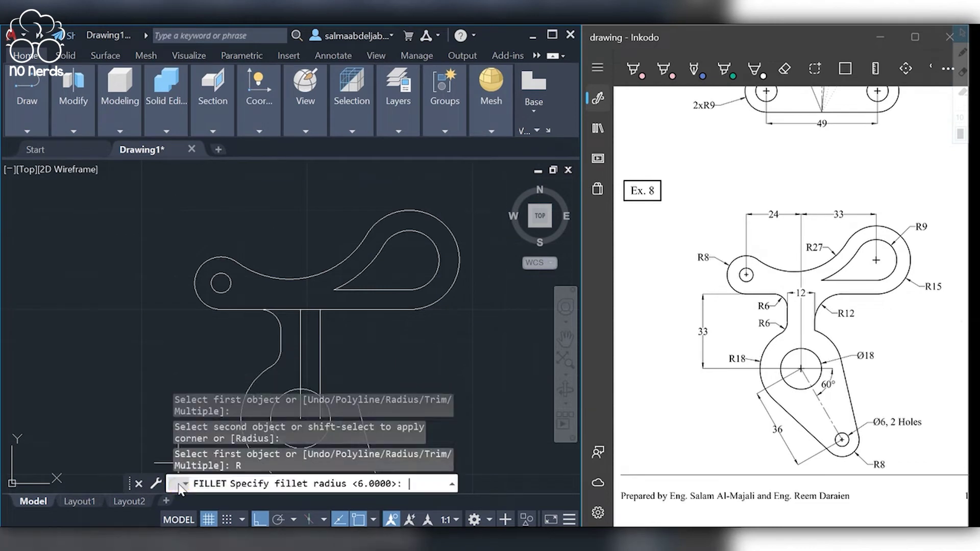
text(12)
key(Return)
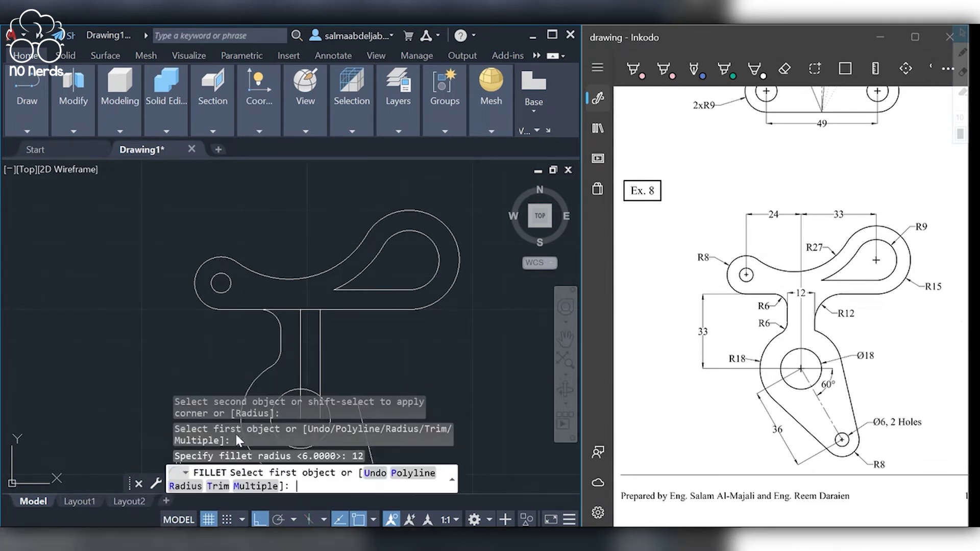
click(322, 333)
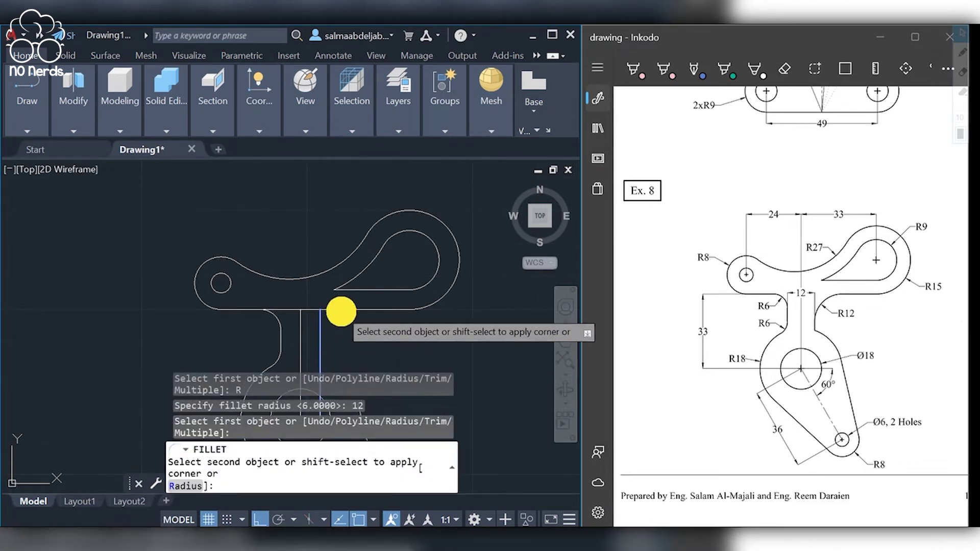
click(339, 308)
key(Return)
middle_drag(386, 357, 380, 284)
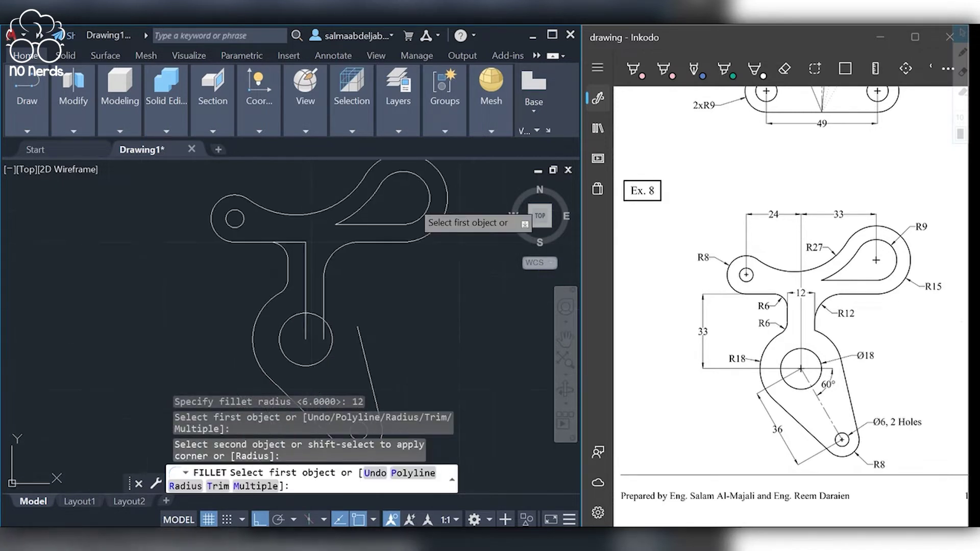
scroll(380, 284, down, 1)
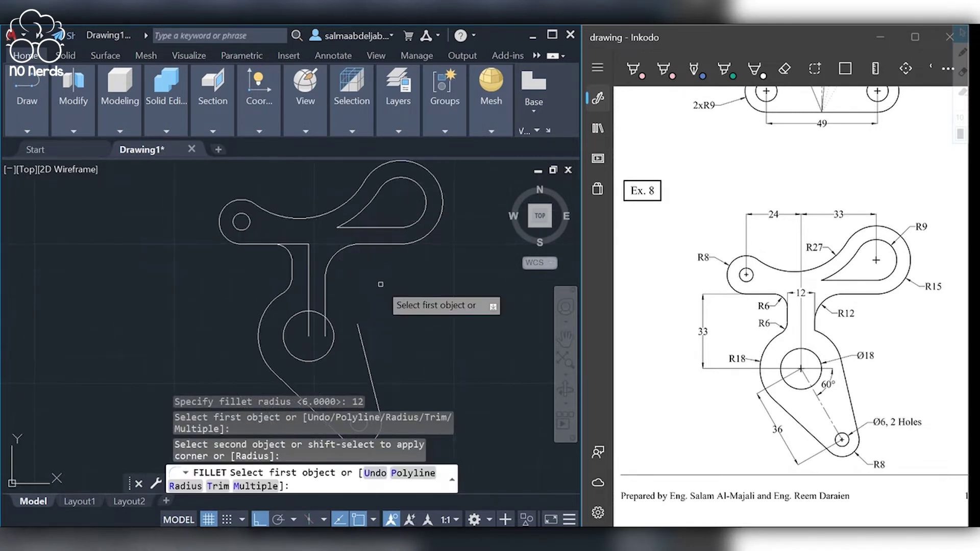
key(Return)
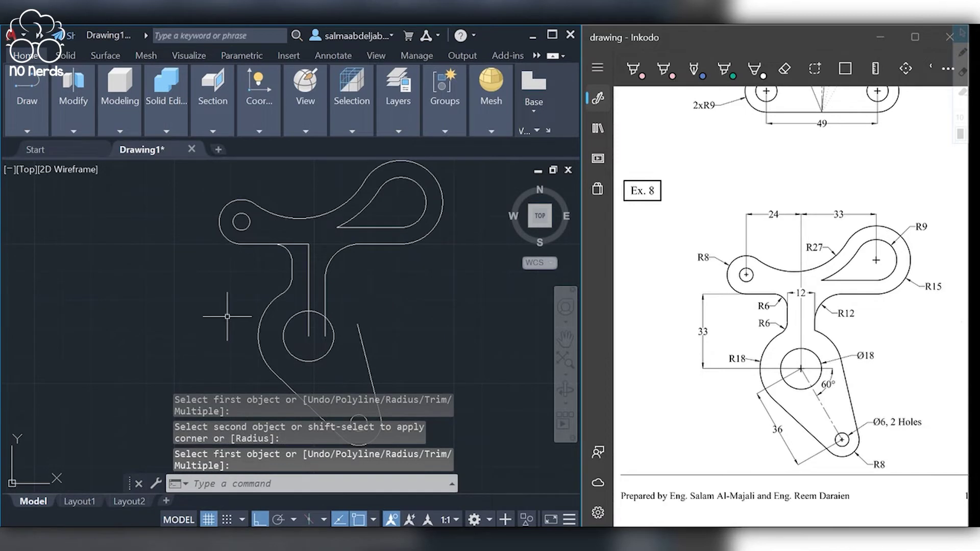
click(28, 110)
- Draw a radius-18 circle centred on the lower hole
click(63, 166)
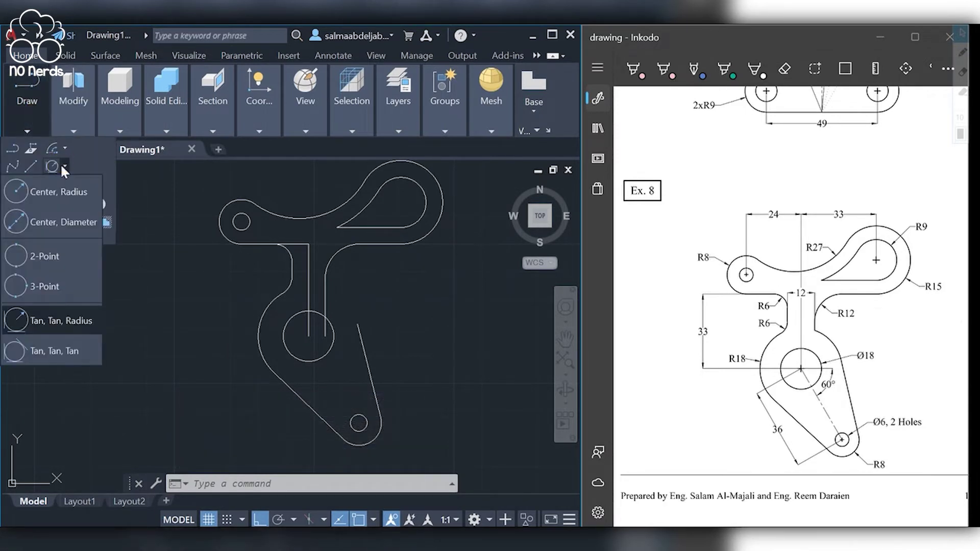
click(72, 193)
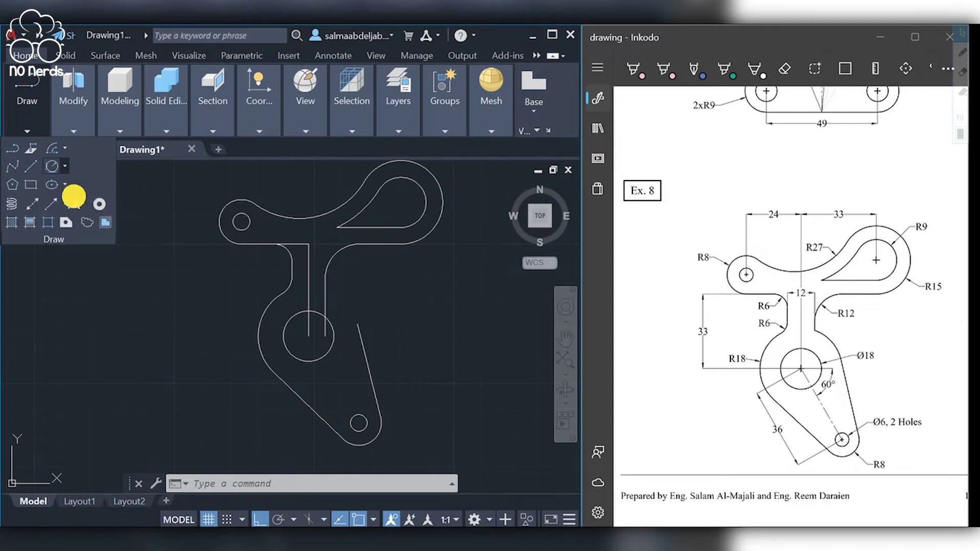
click(308, 337)
text(18)
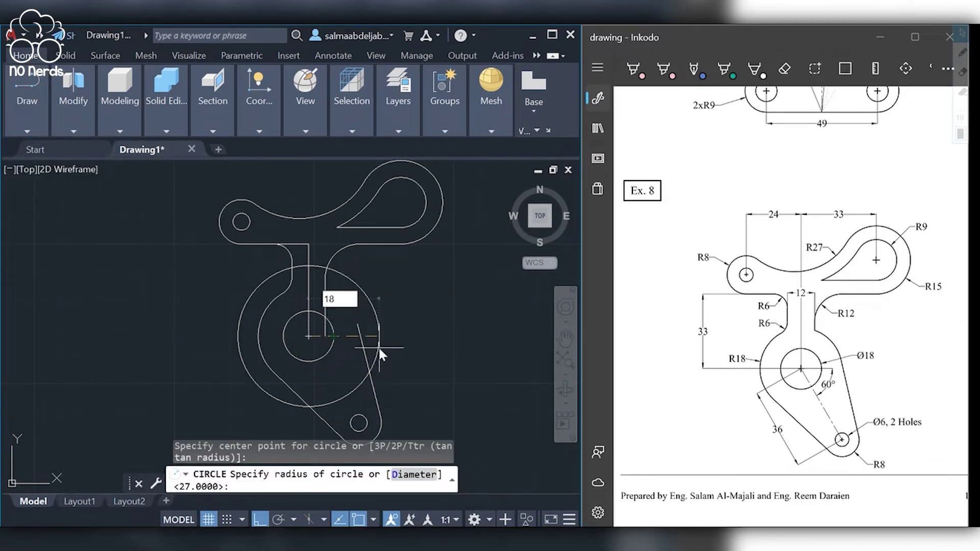
key(Return)
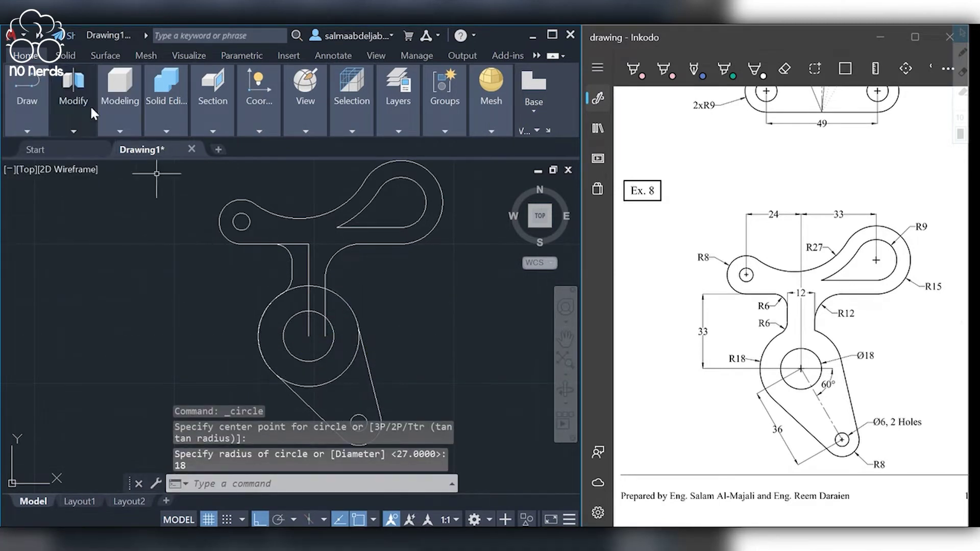
- Trim the leftover arc between the neck lines and the centre-line pieces around the R18 circle
click(73, 127)
click(83, 146)
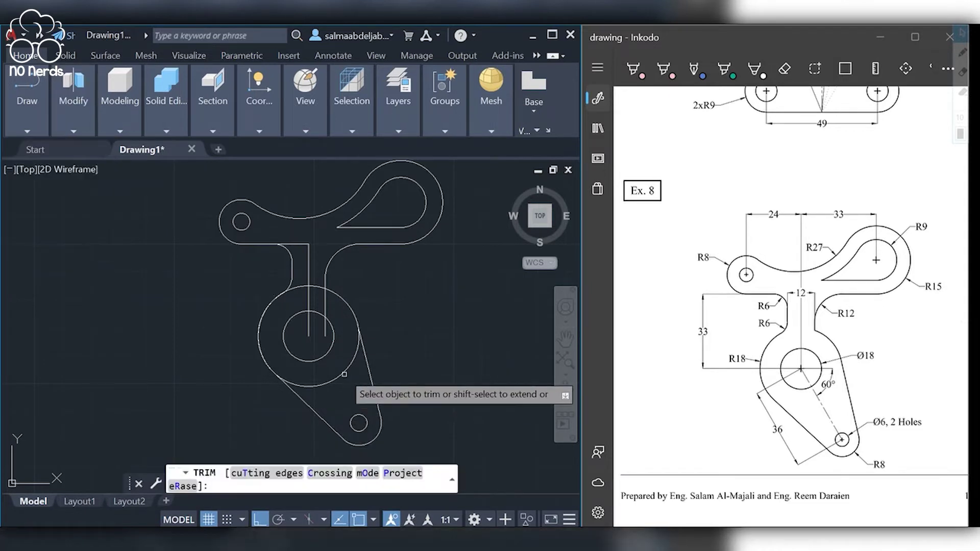
click(306, 286)
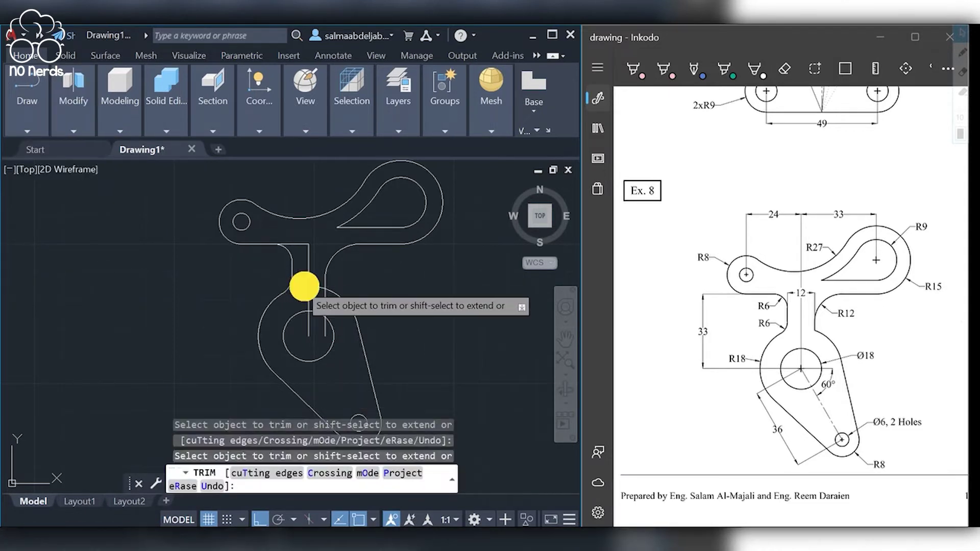
click(326, 313)
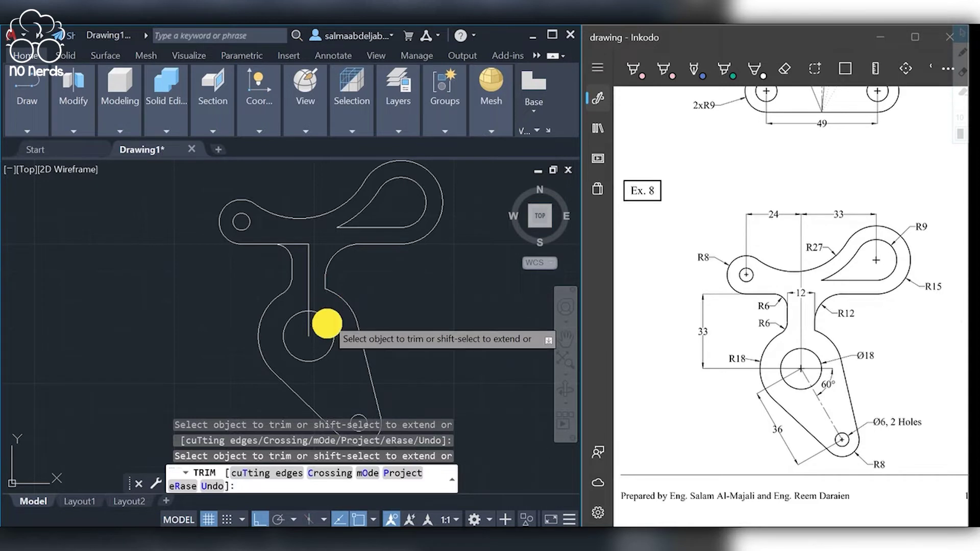
click(325, 331)
click(308, 329)
click(306, 303)
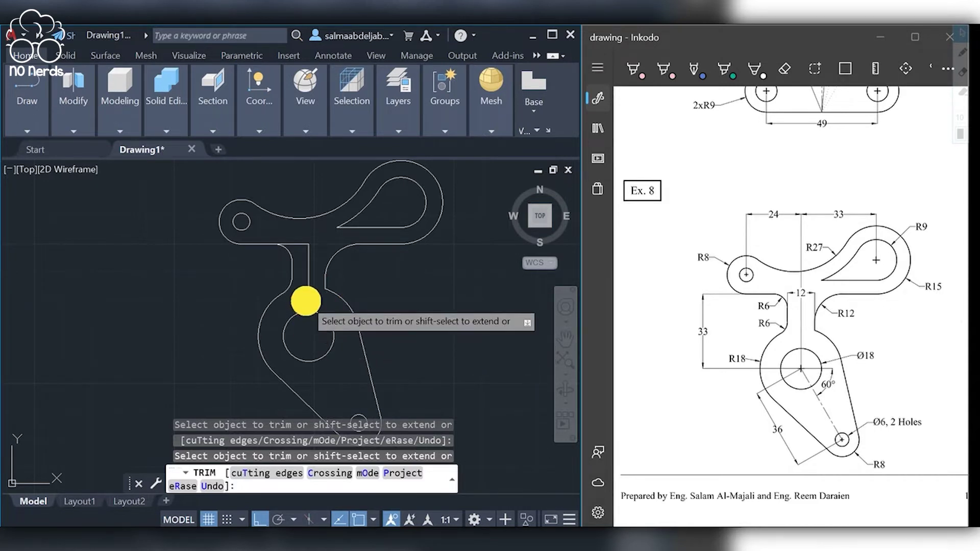
click(306, 258)
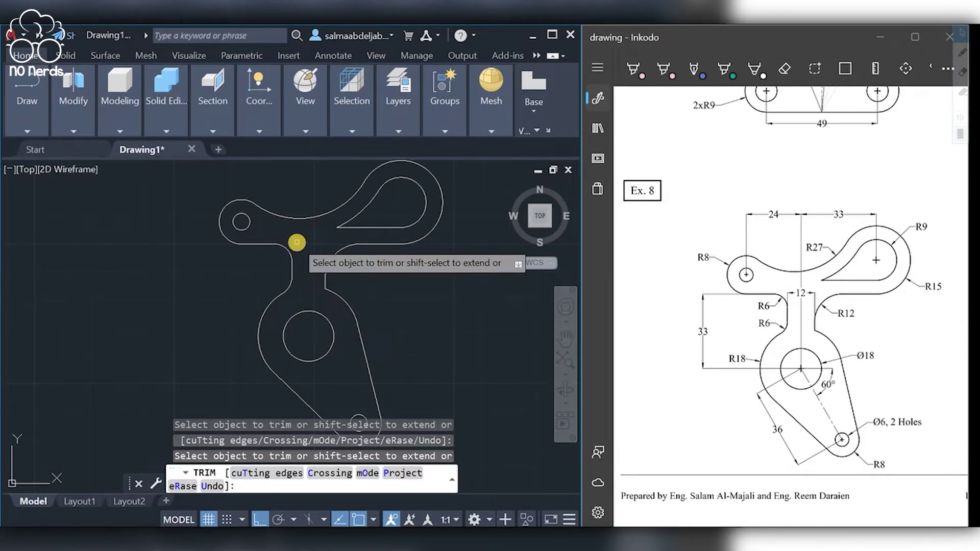
key(Return)
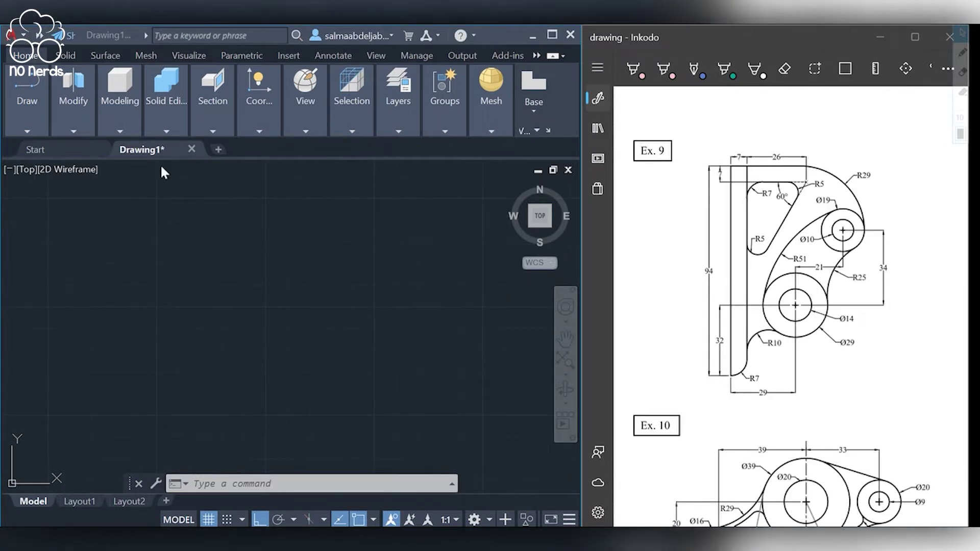
- Draw a Ø19 circle and a concentric R5 circle for Ex. 9
click(36, 130)
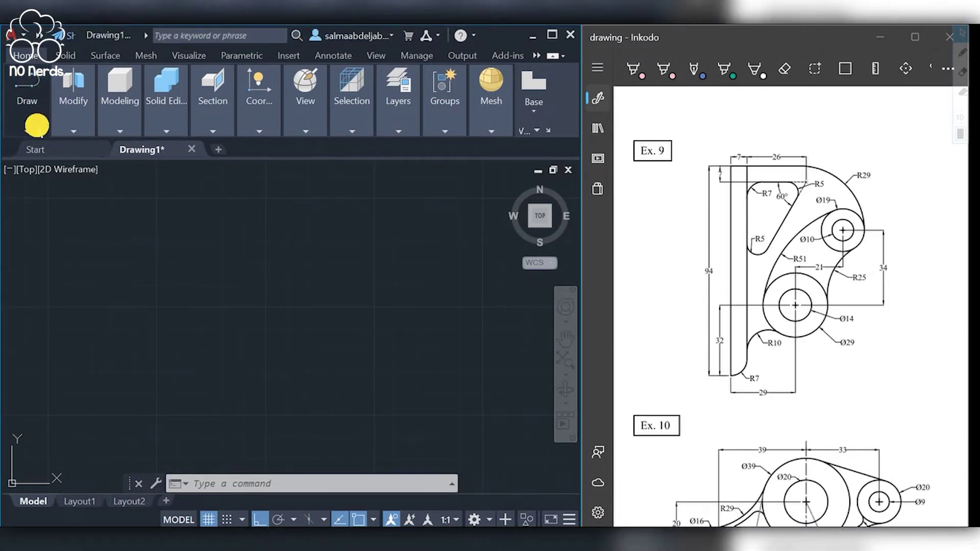
click(65, 167)
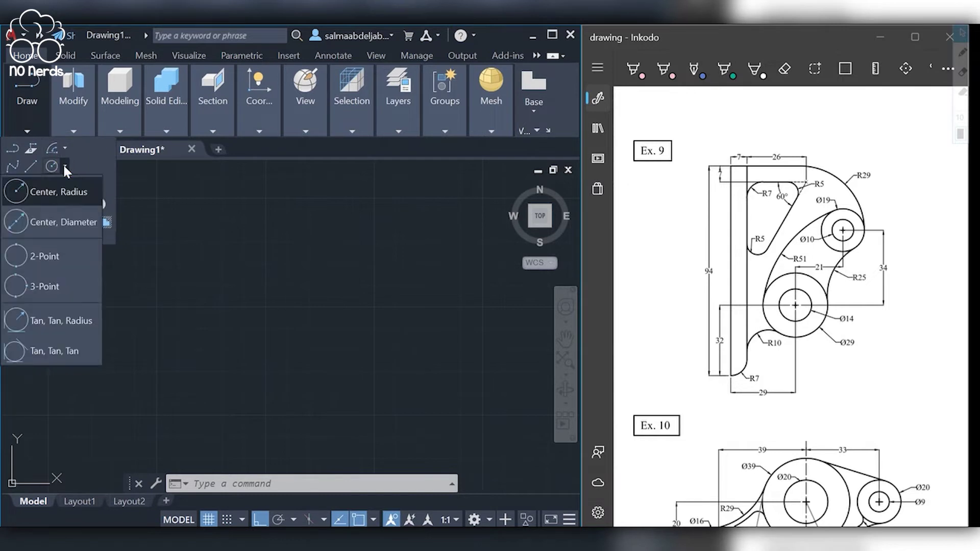
click(66, 221)
click(352, 275)
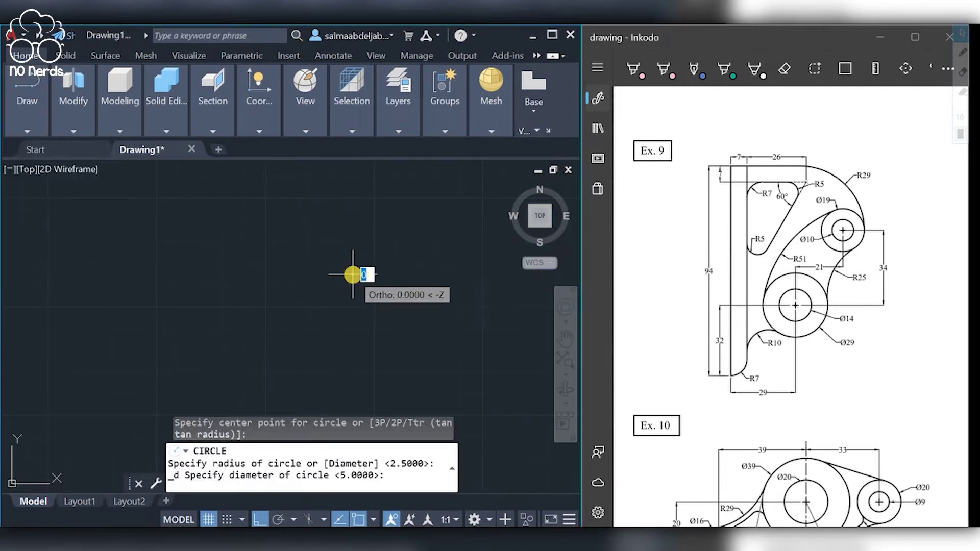
text(19)
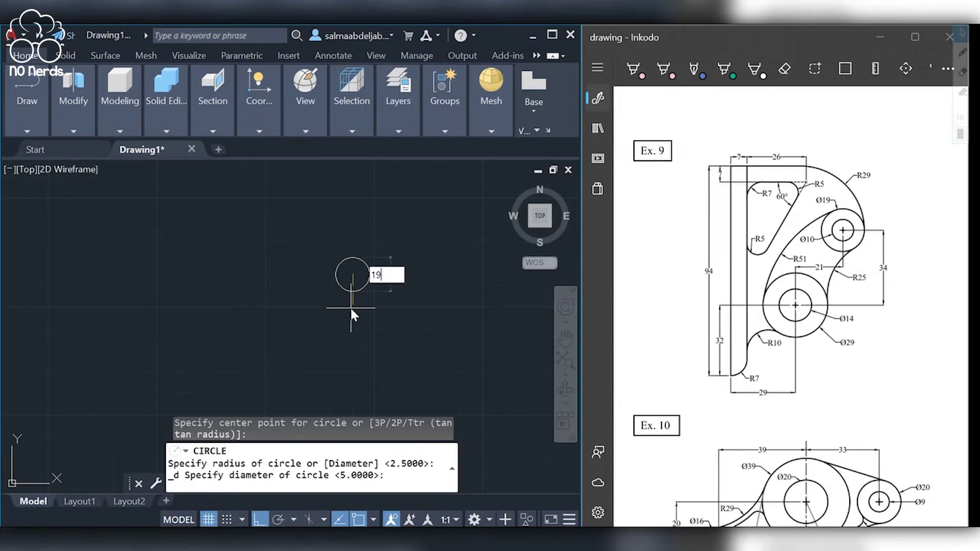
key(Return)
key(Return)
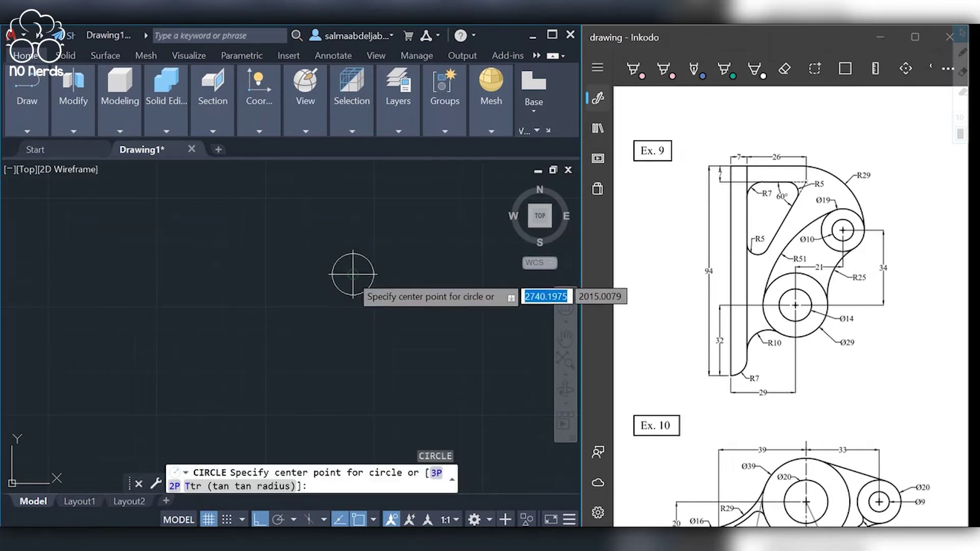
click(352, 274)
text(5)
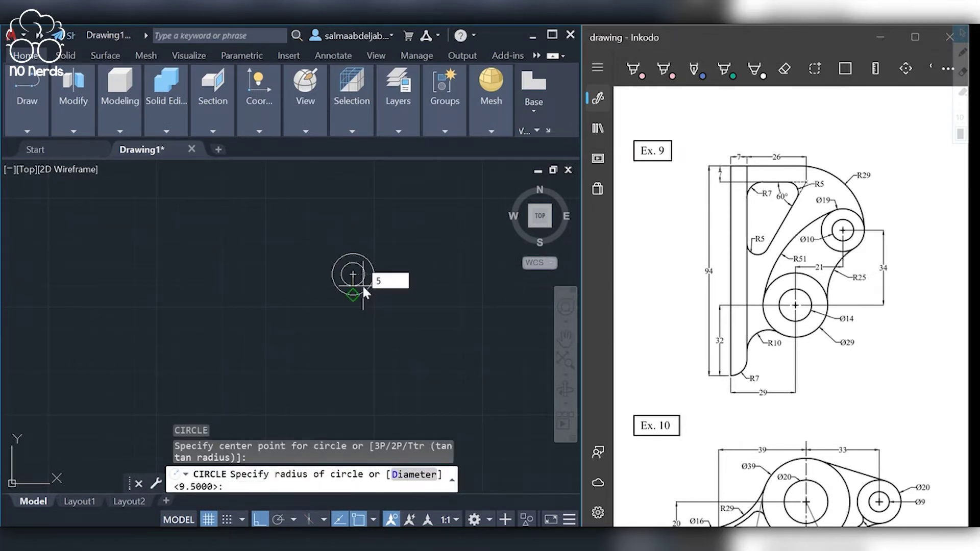
key(Return)
- Draw a 34-unit line straight down from the circles' centre
text(l)
key(Return)
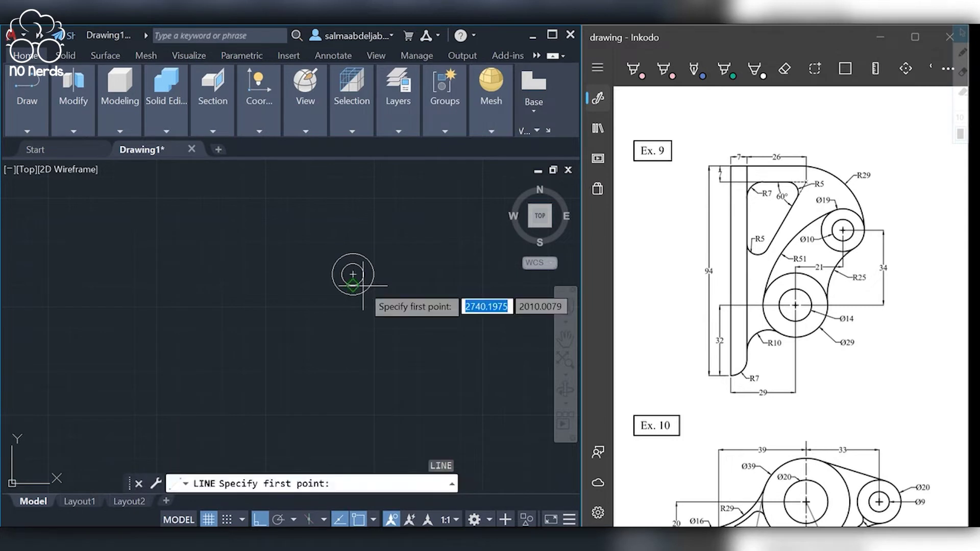
click(353, 277)
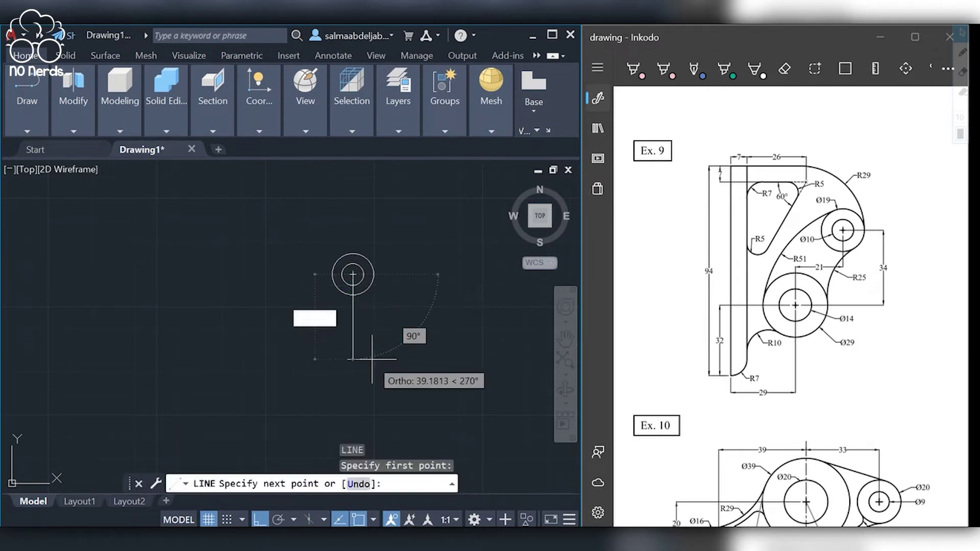
text(34)
key(Return)
text(21)
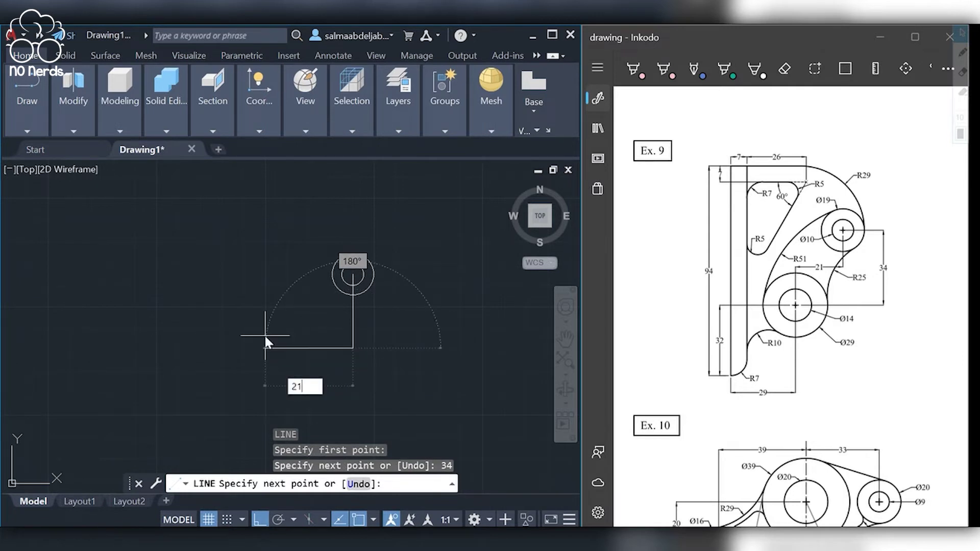
- Finish the 21-unit line left, then draw 29 left and 32 down from its end
key(Return)
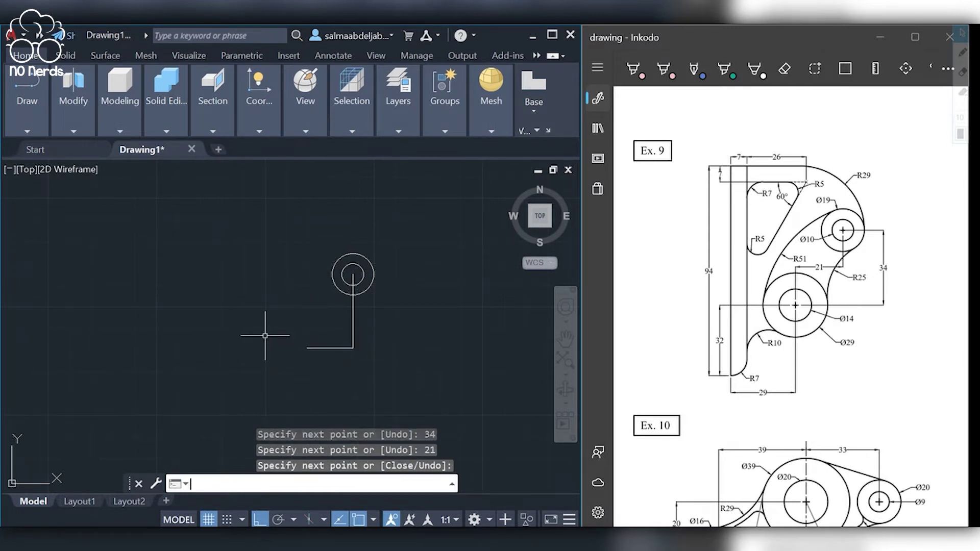
key(Return)
key(Return)
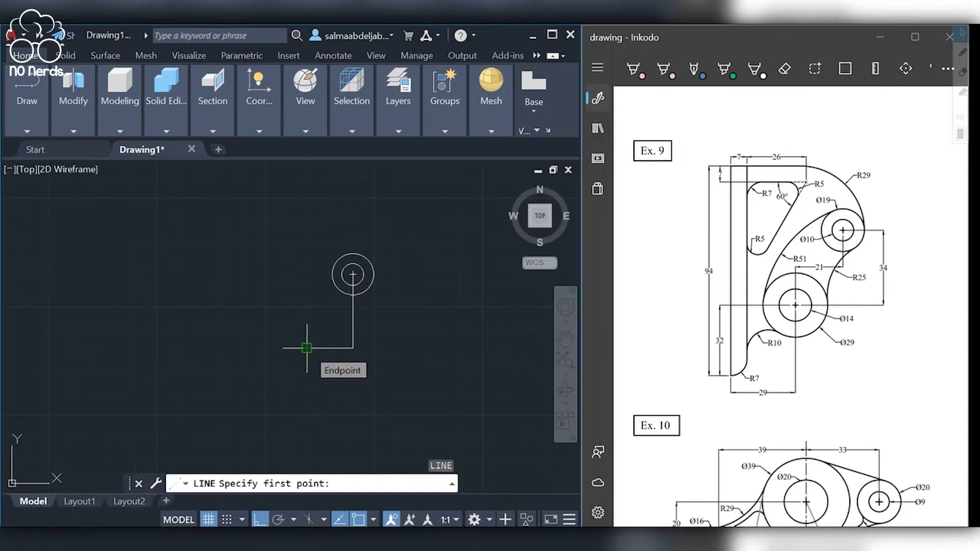
click(307, 348)
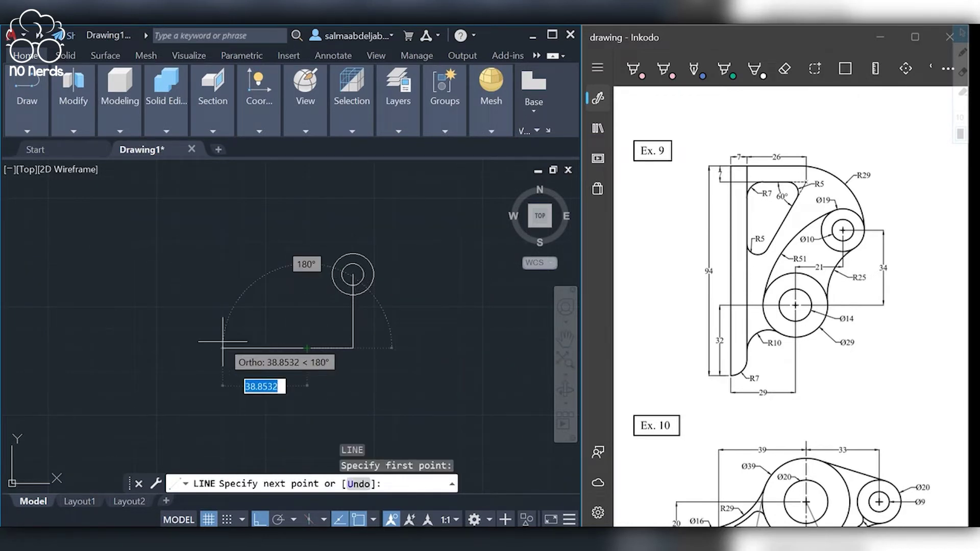
text(29)
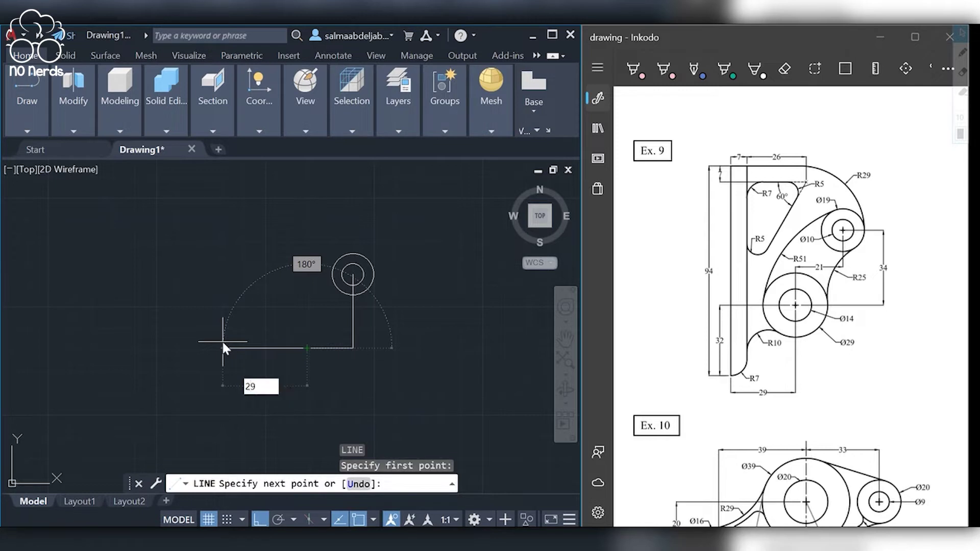
key(Return)
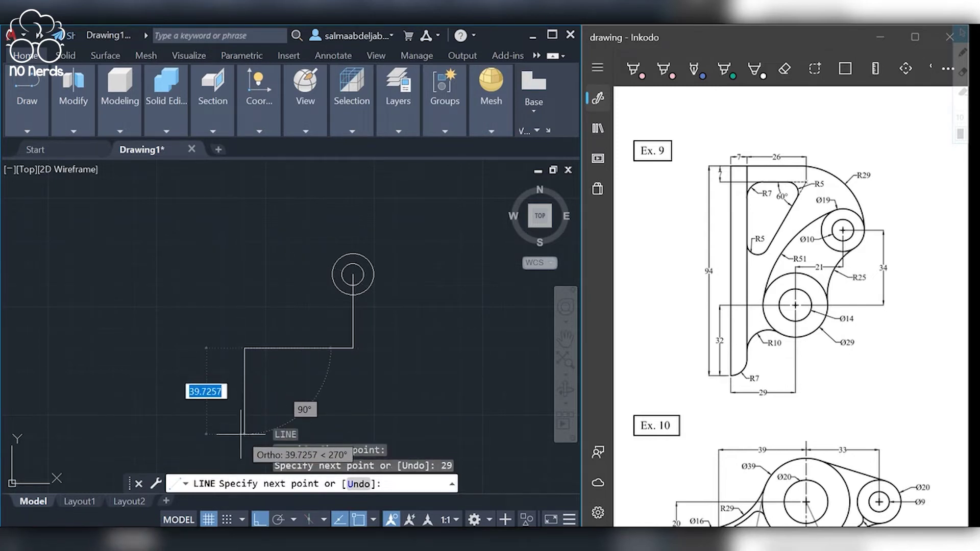
text(32)
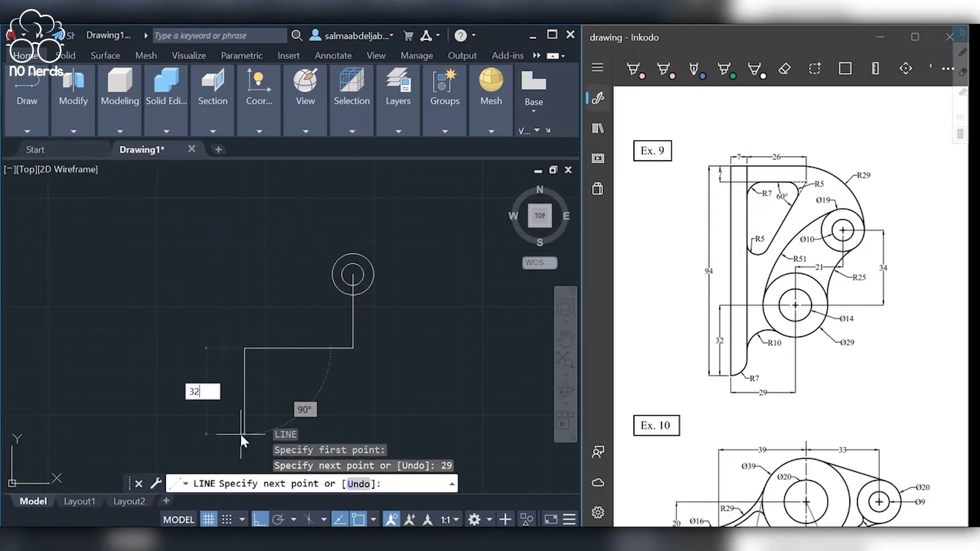
key(Return)
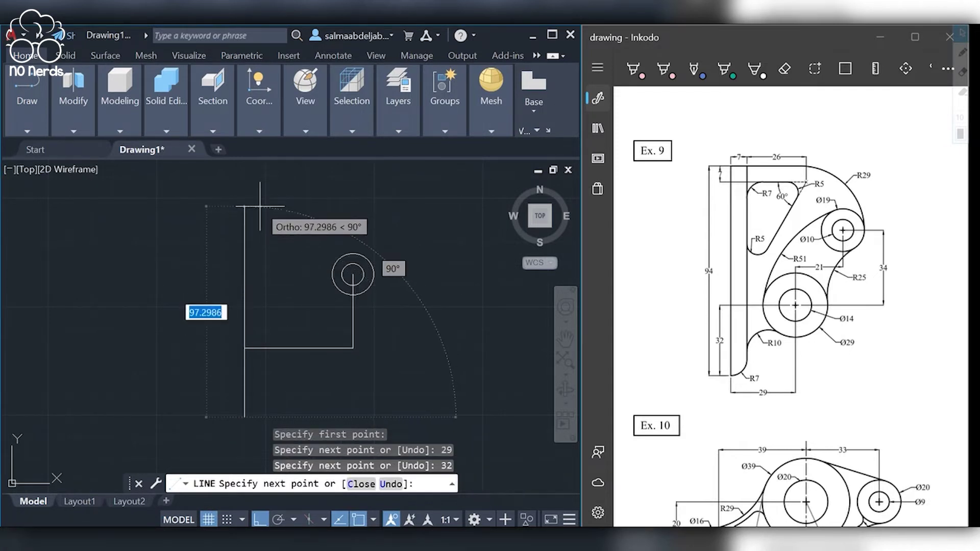
- Continue the profile with 94 up, 7 and 26 right, then 7 down
text(9)
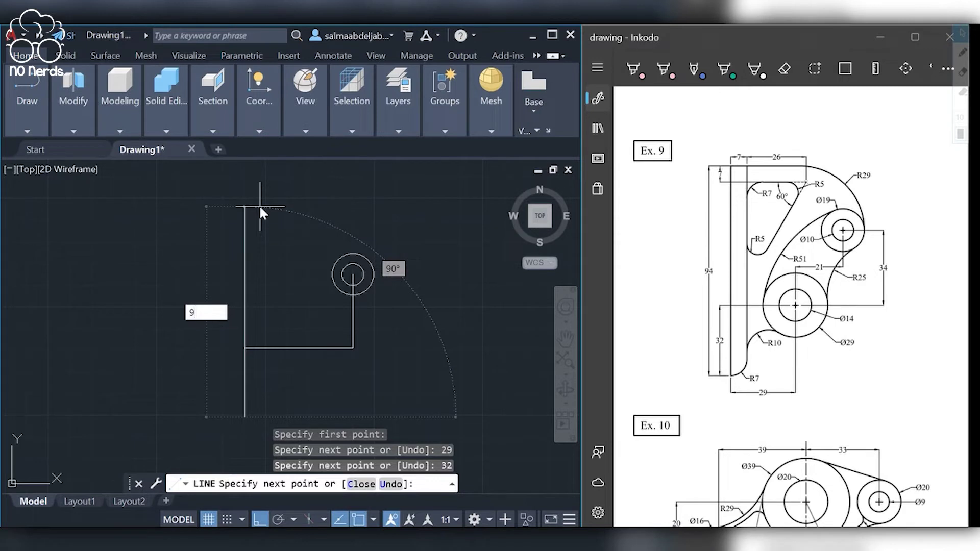
text(4)
key(Return)
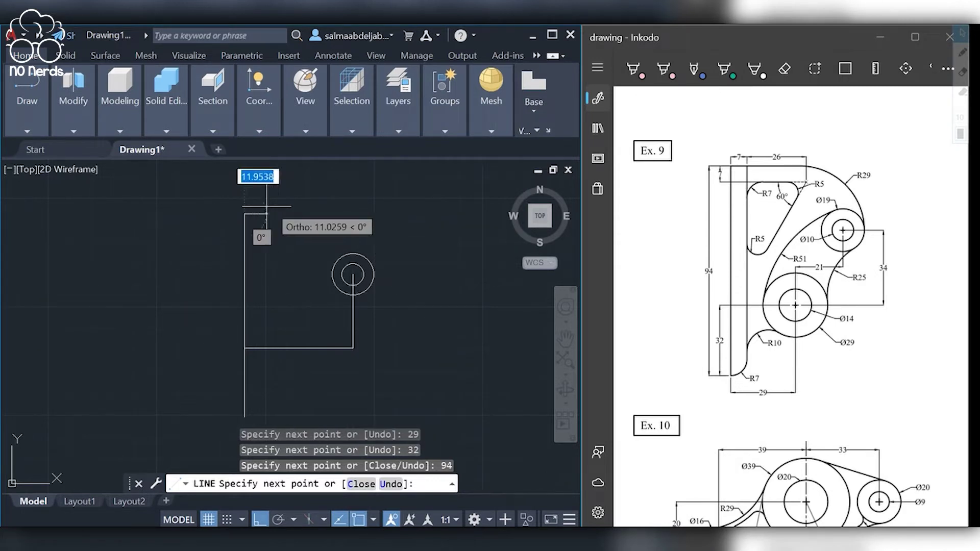
text(7)
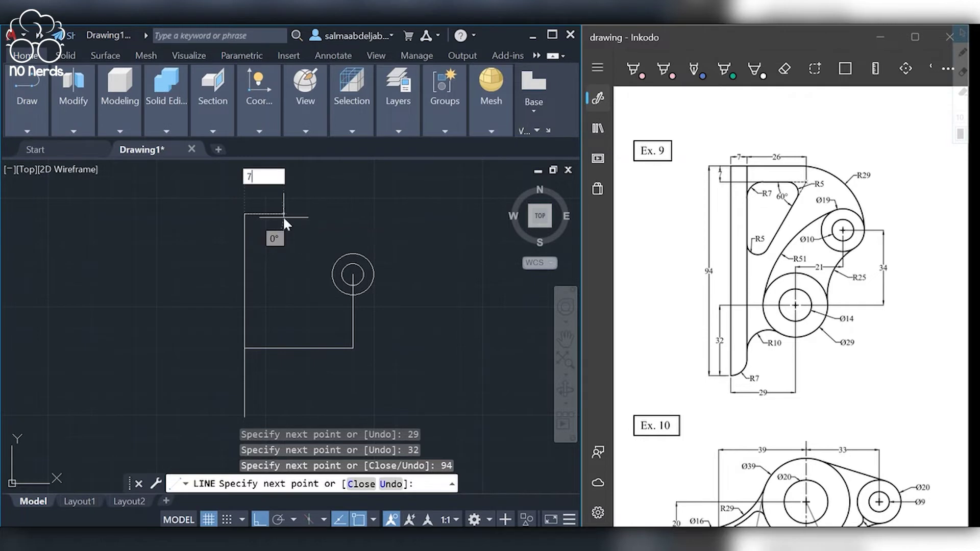
key(Return)
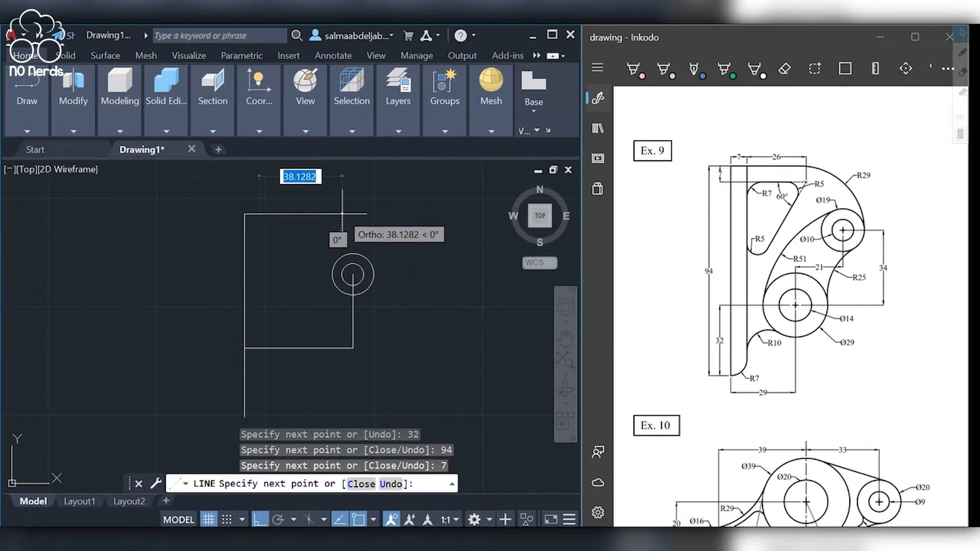
text(26)
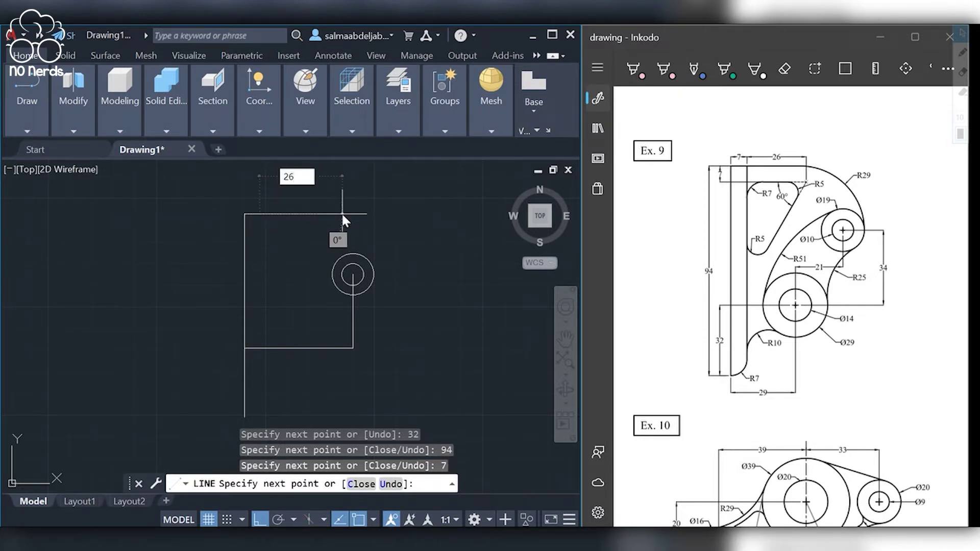
key(Return)
text(7)
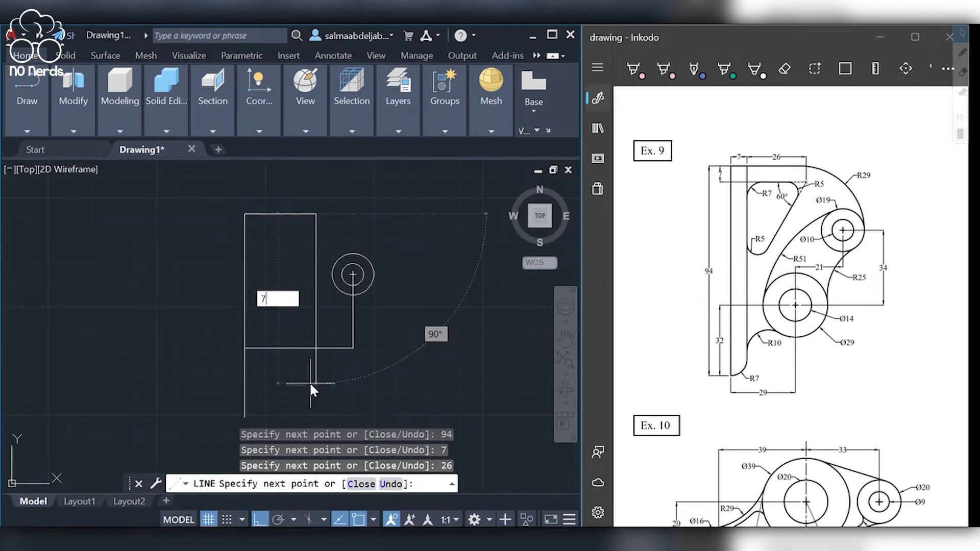
key(Return)
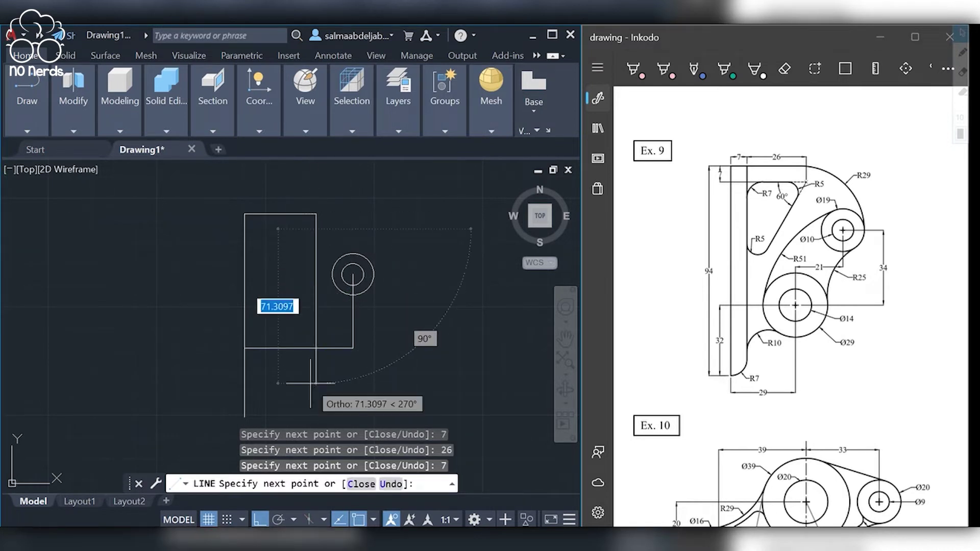
key(Return)
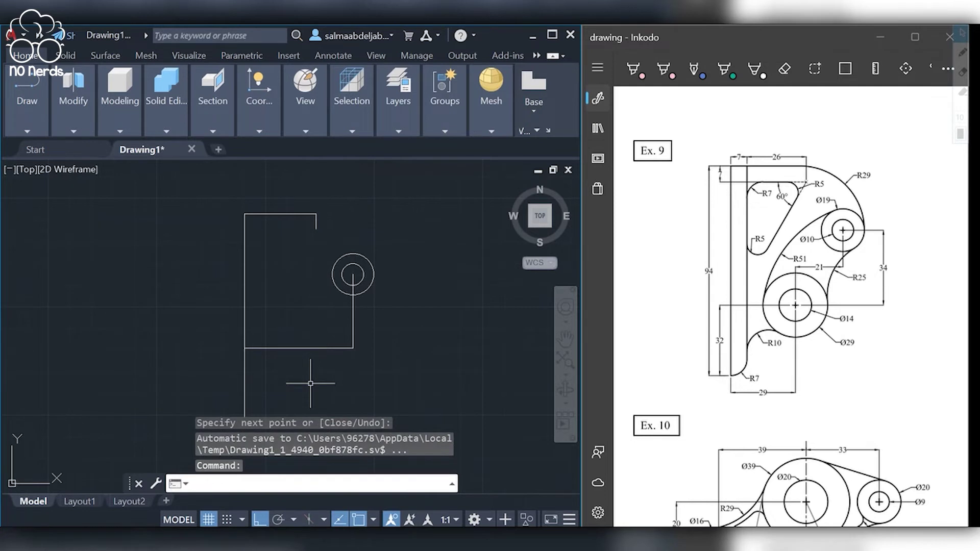
mouse_move(26, 99)
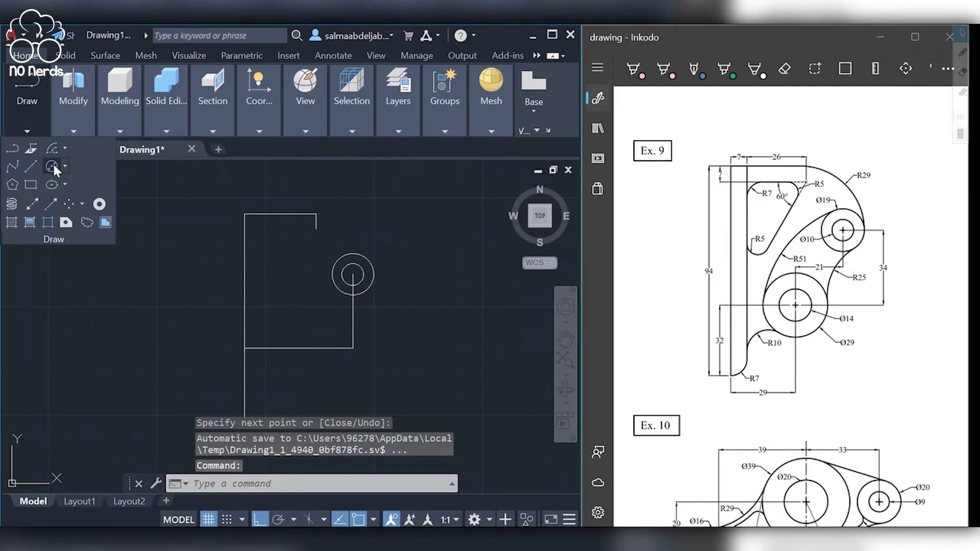
- Draw a Ø29 circle centred on the endpoint of the 21-unit line
click(53, 168)
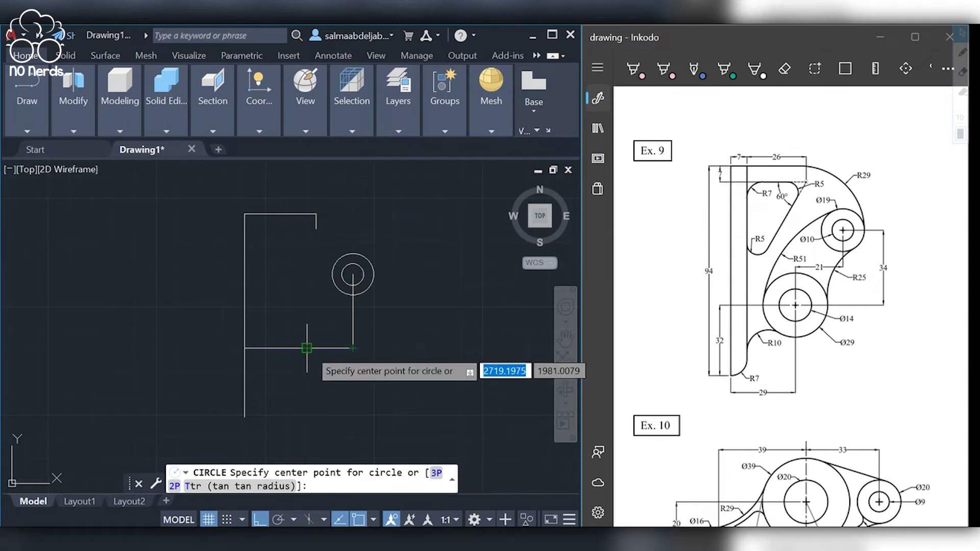
click(306, 349)
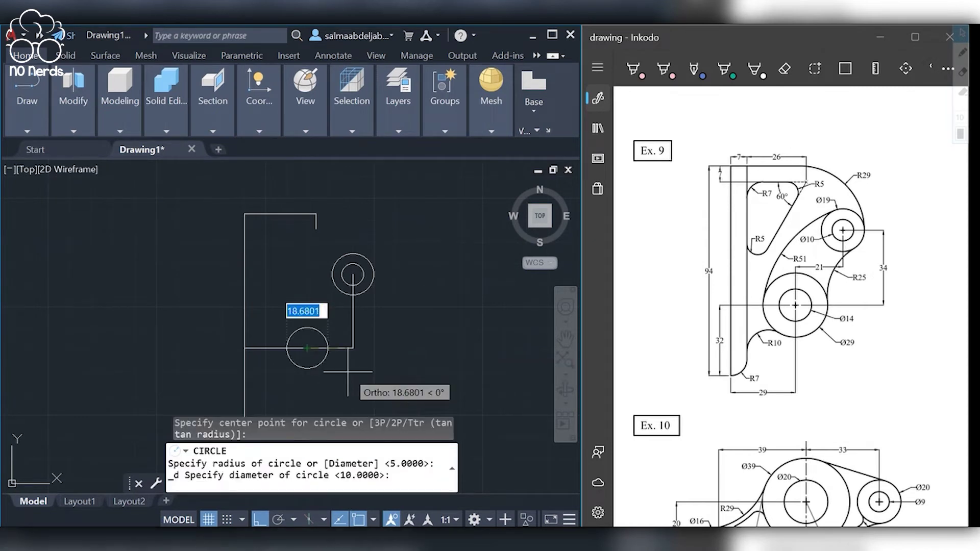
text(2)
key(Return)
key(Return)
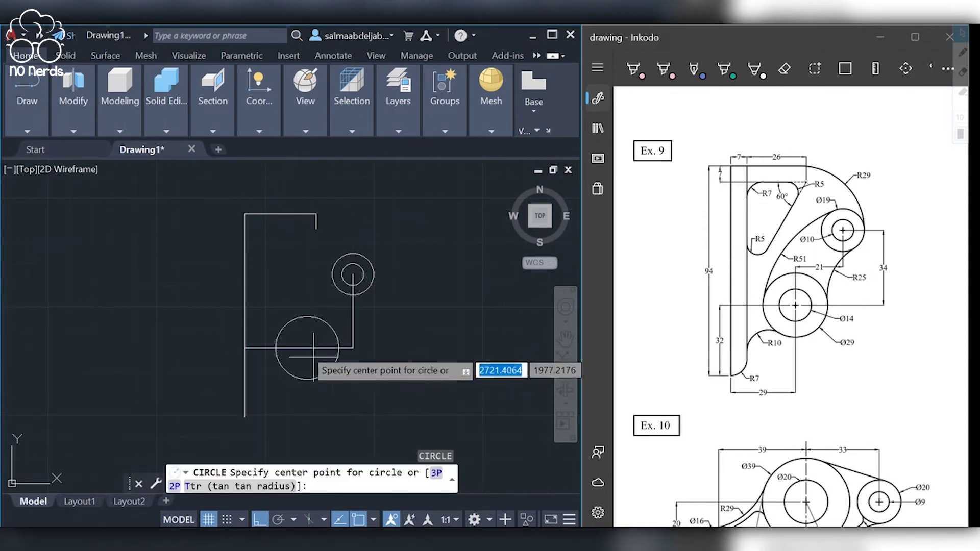
- Add a concentric radius 7 circle at the same centre
click(306, 348)
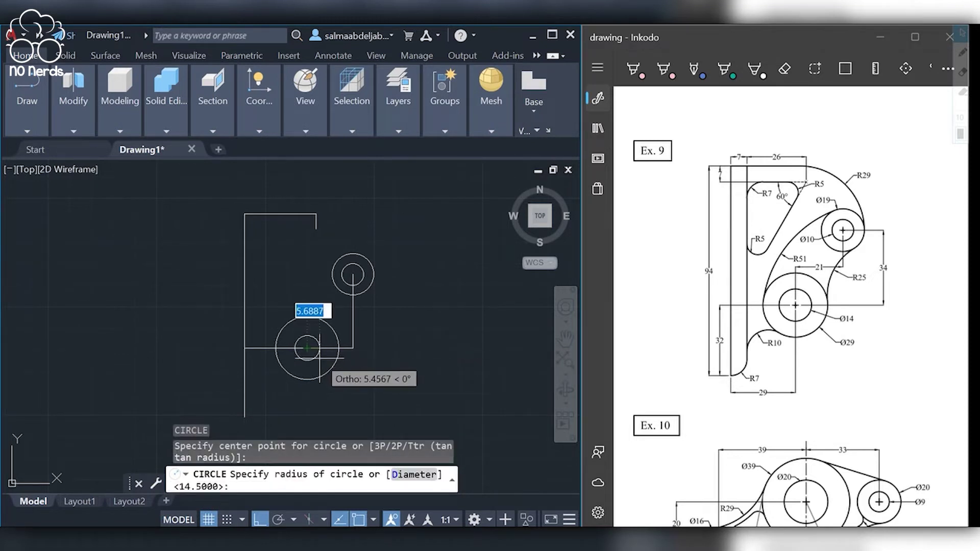
text(1)
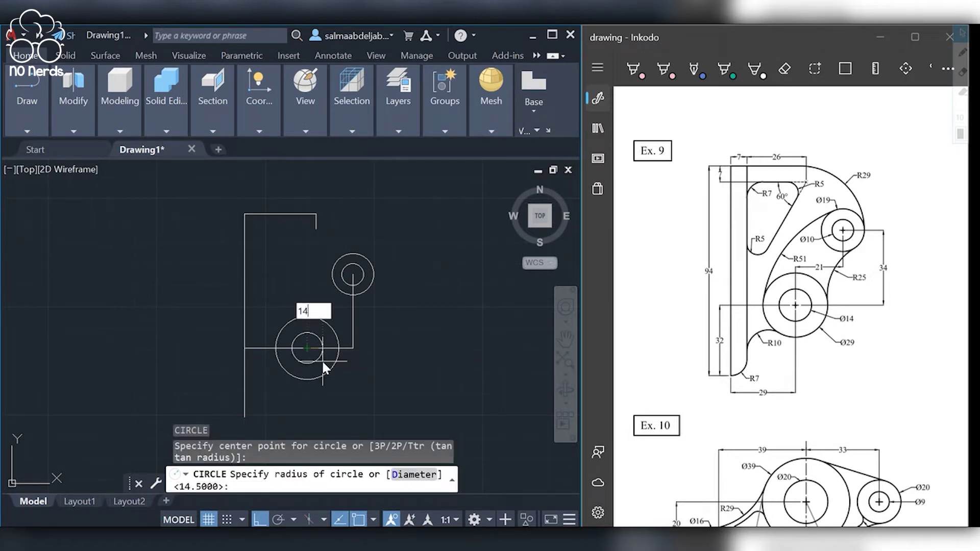
key(BackSpace)
text(7)
key(Return)
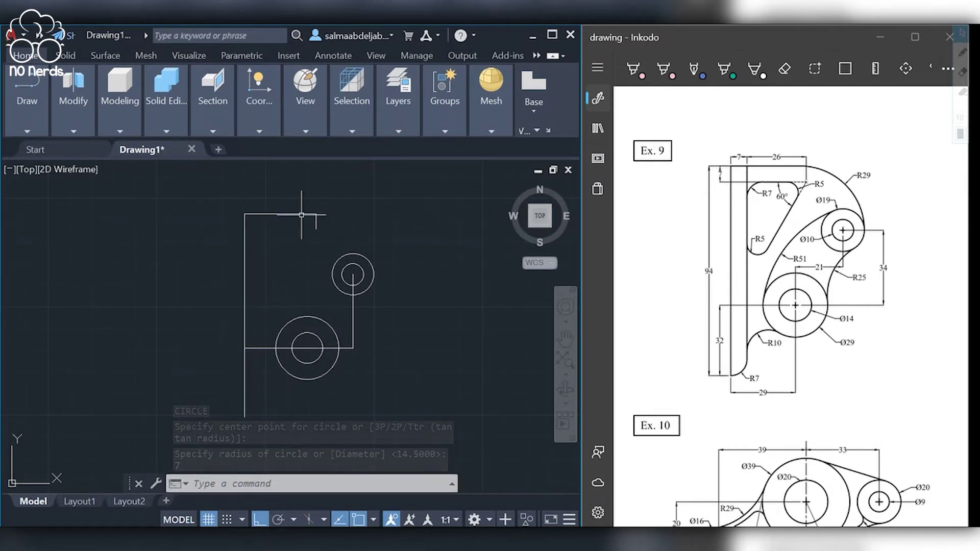
click(32, 110)
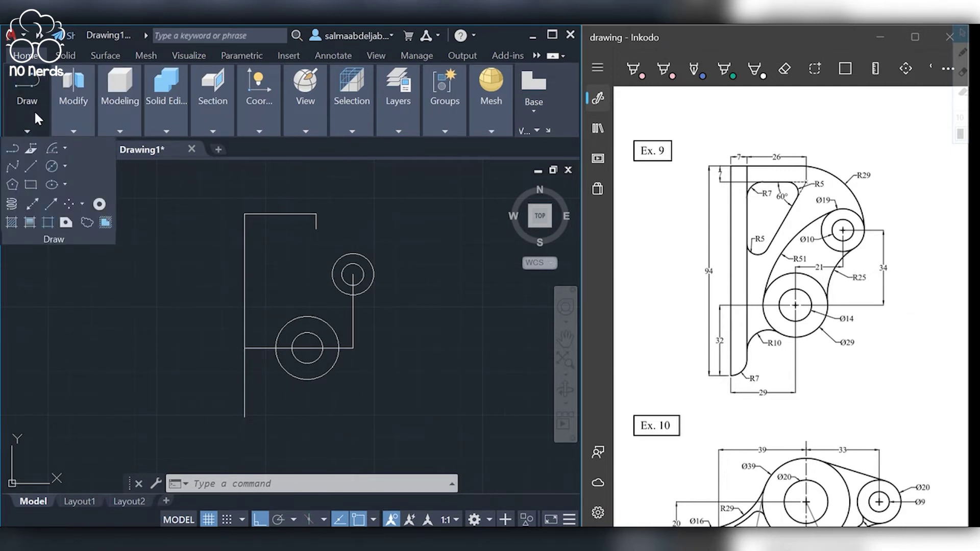
- Draw a radius 51 circle tangent to the upper small circle and the lower circle
click(76, 108)
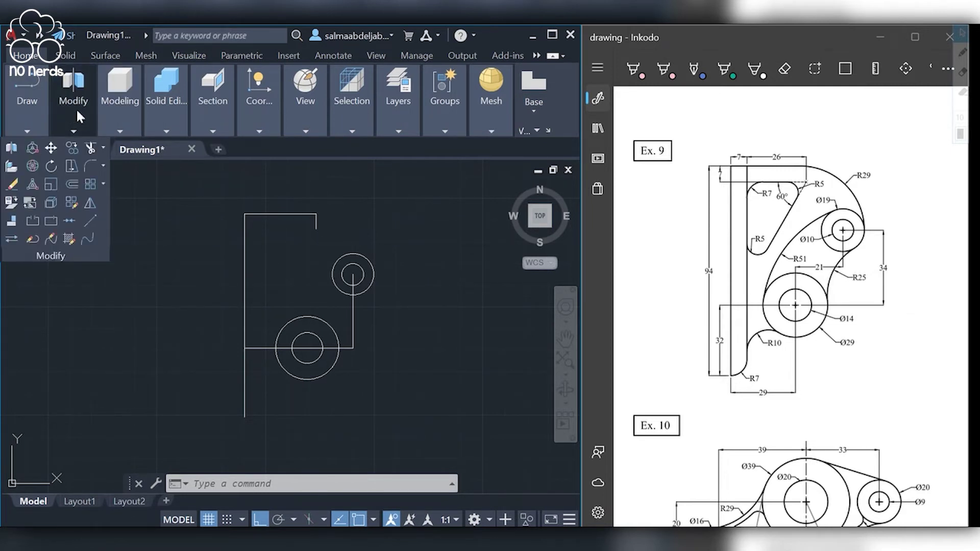
click(28, 107)
click(65, 166)
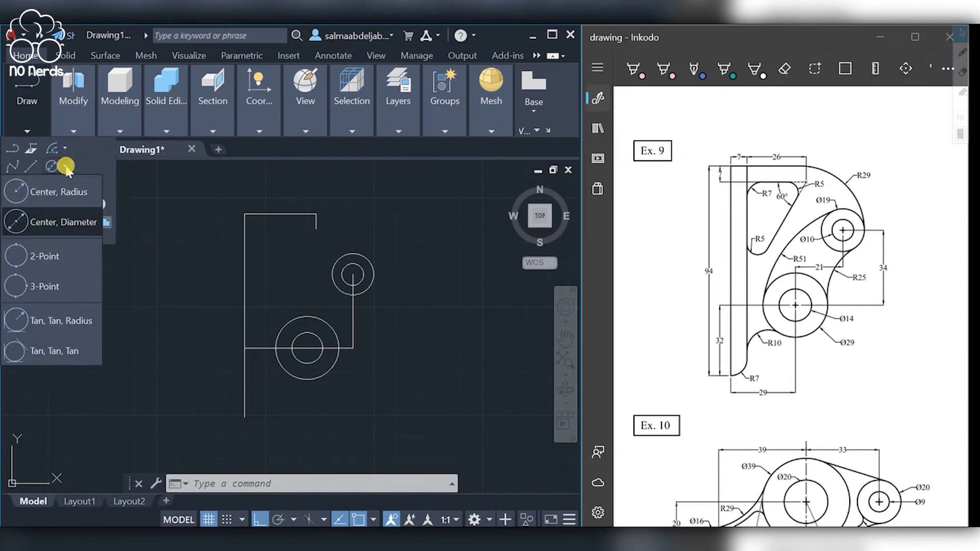
click(69, 320)
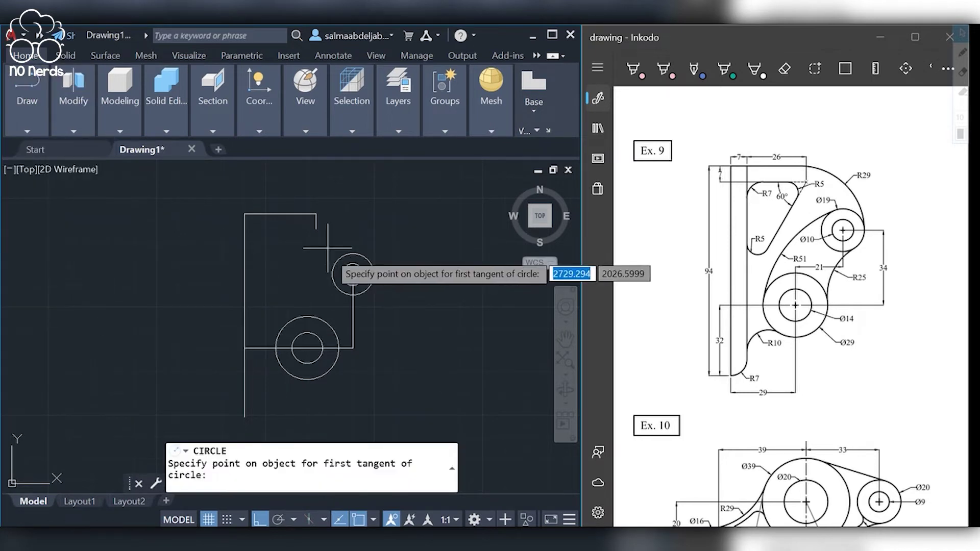
click(347, 256)
click(281, 334)
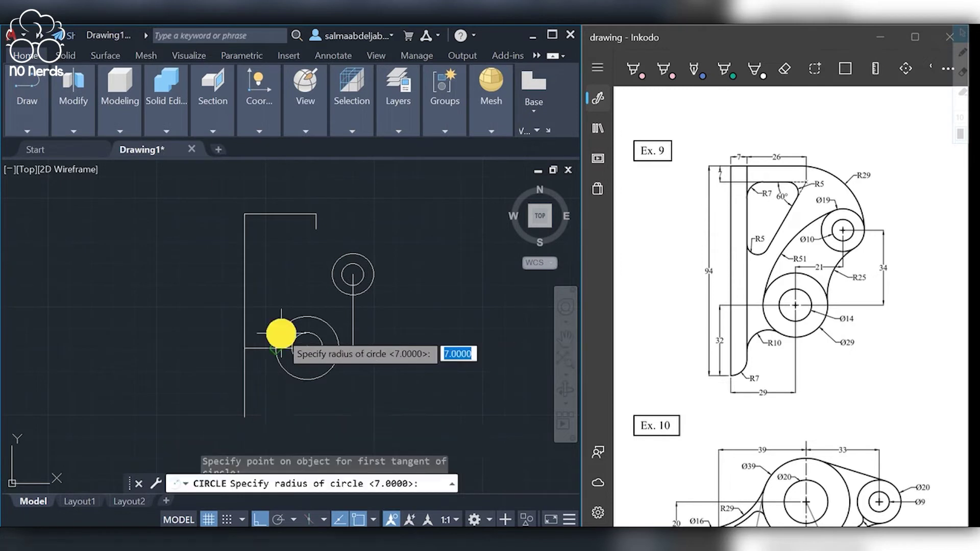
text(51)
key(Return)
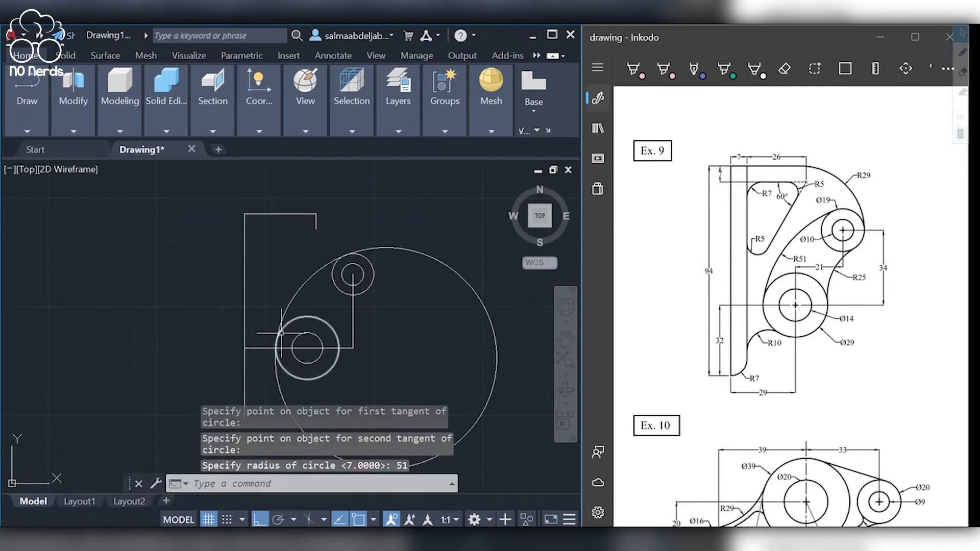
- Add a radius 25 circle tangent to both circles, redoing a misplaced first attempt
click(53, 169)
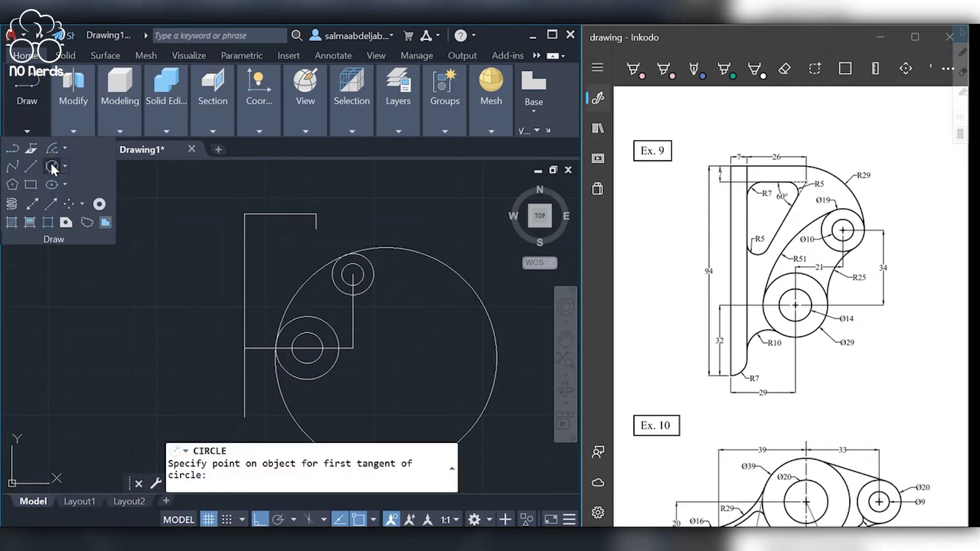
click(328, 382)
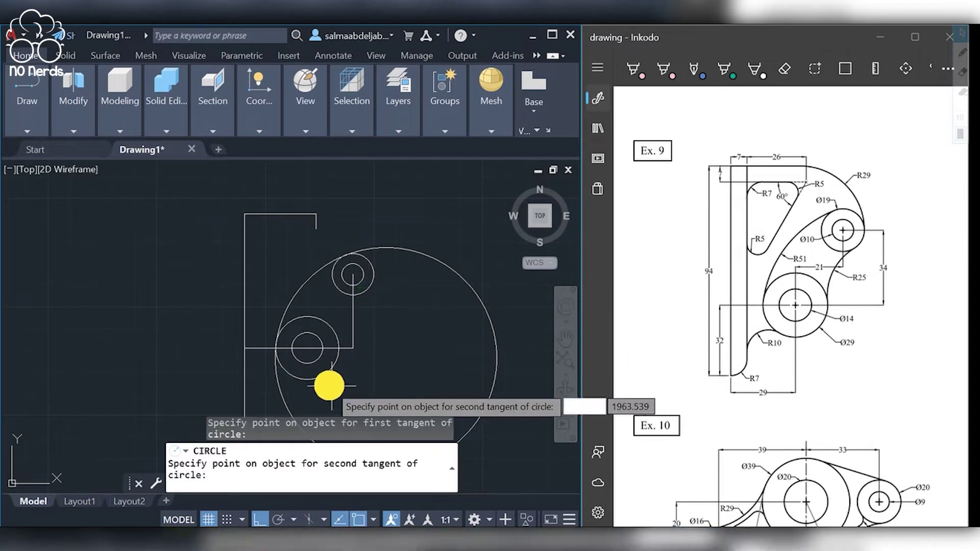
click(328, 376)
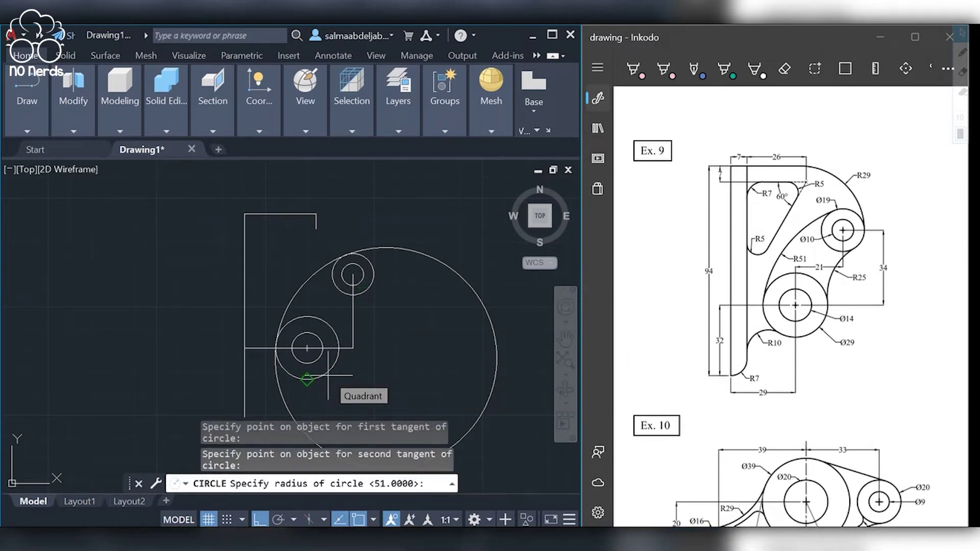
text(25)
key(Return)
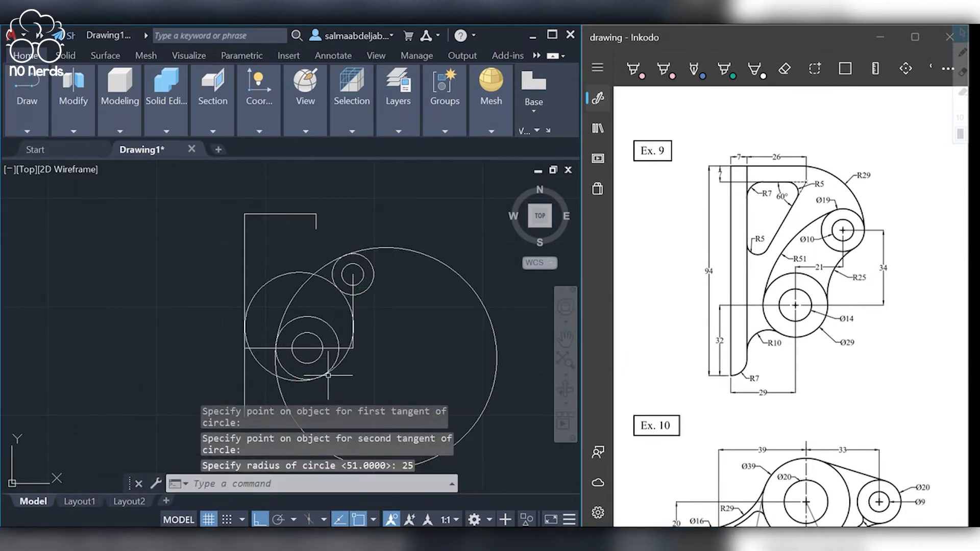
key(ctrl+z)
mouse_move(27, 98)
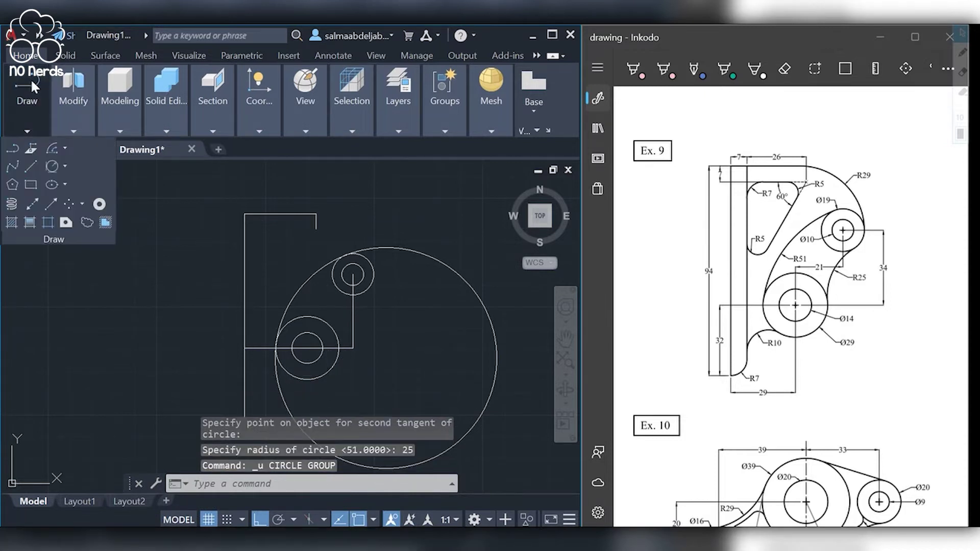
click(51, 167)
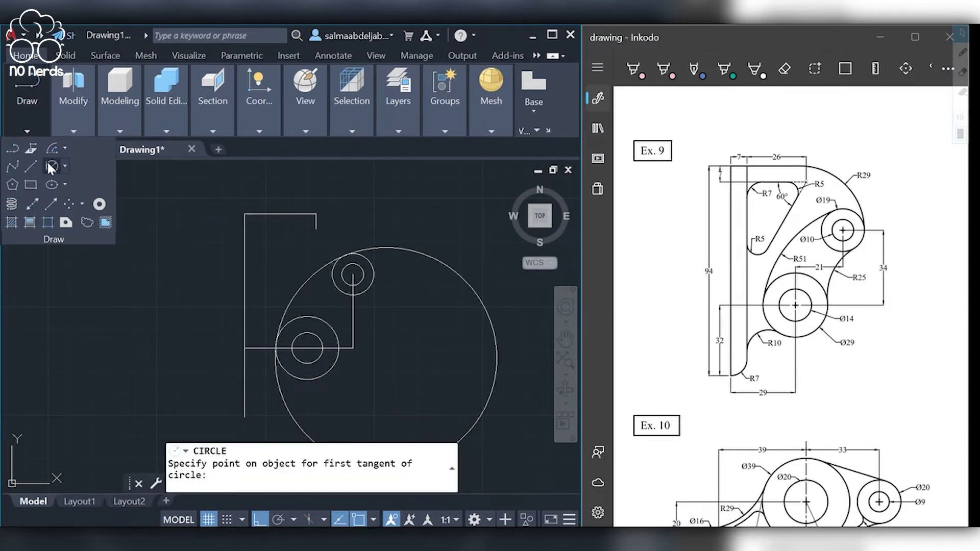
click(367, 292)
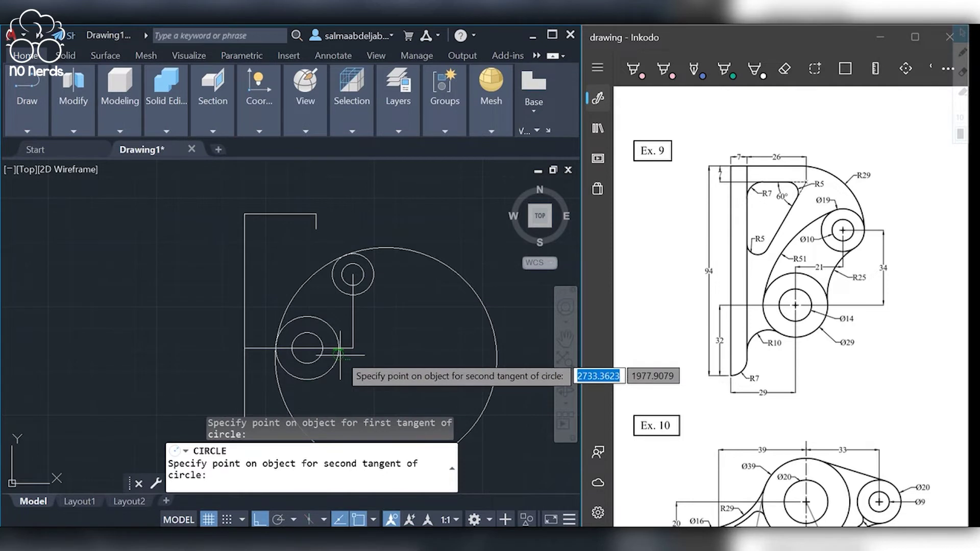
click(339, 350)
text(25)
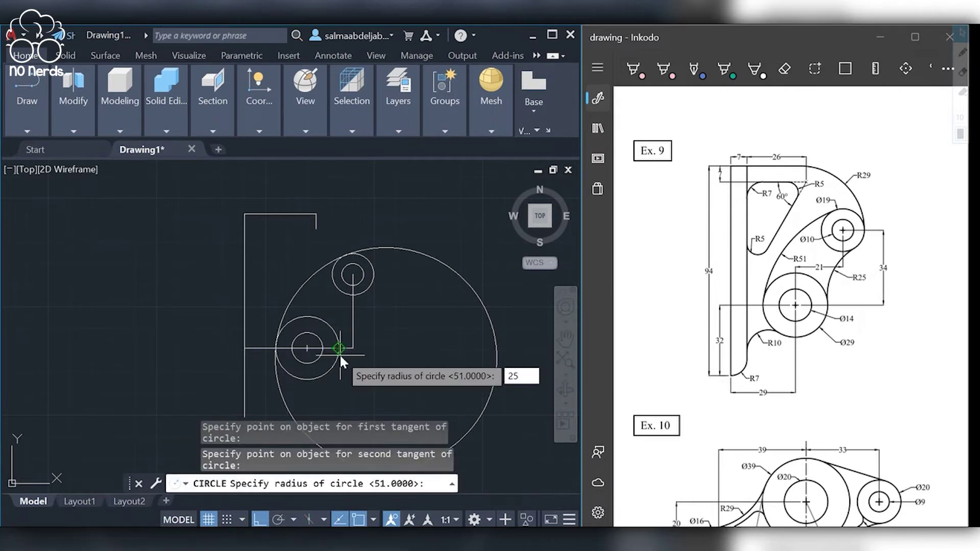
key(Return)
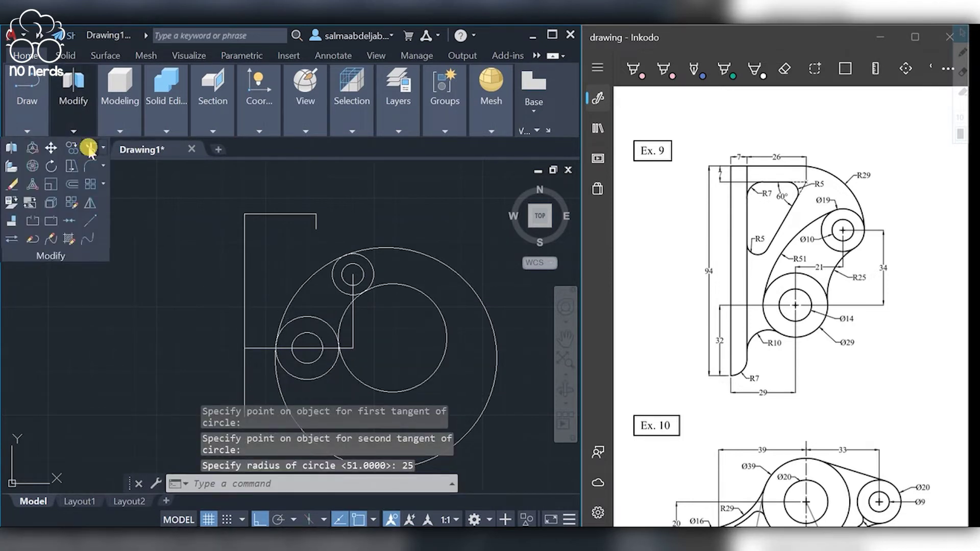
- Trim the R51 and R25 circles and stray line pieces into a curved arm between the circles
click(89, 148)
click(391, 392)
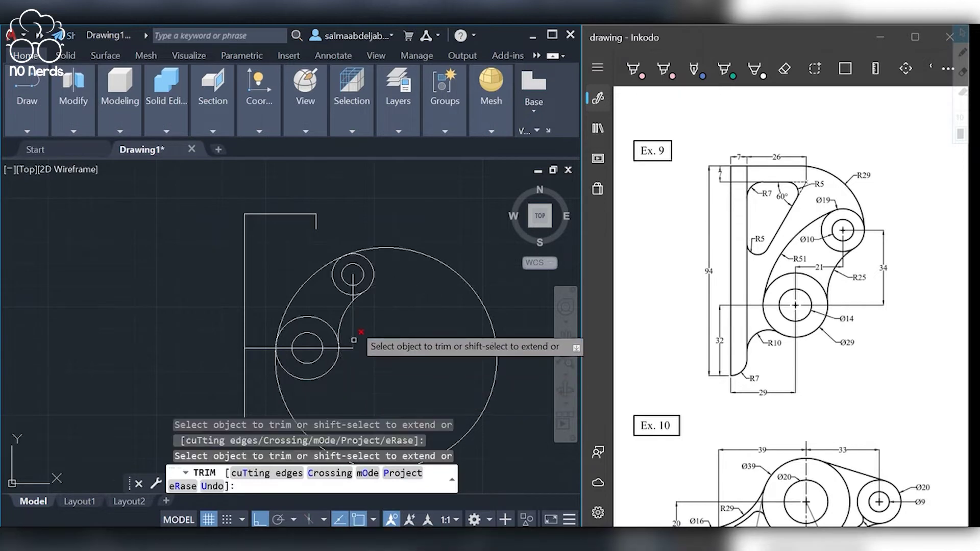
click(351, 324)
click(352, 348)
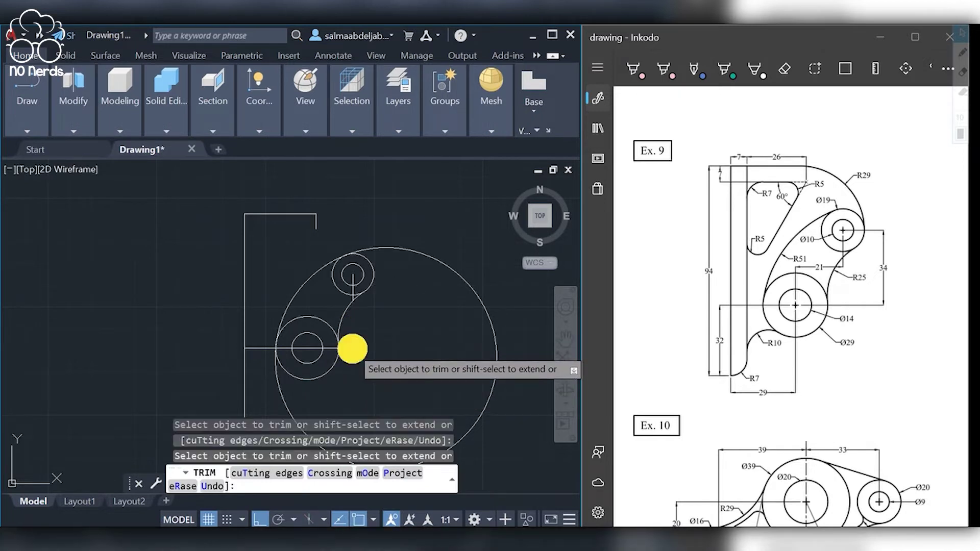
click(331, 347)
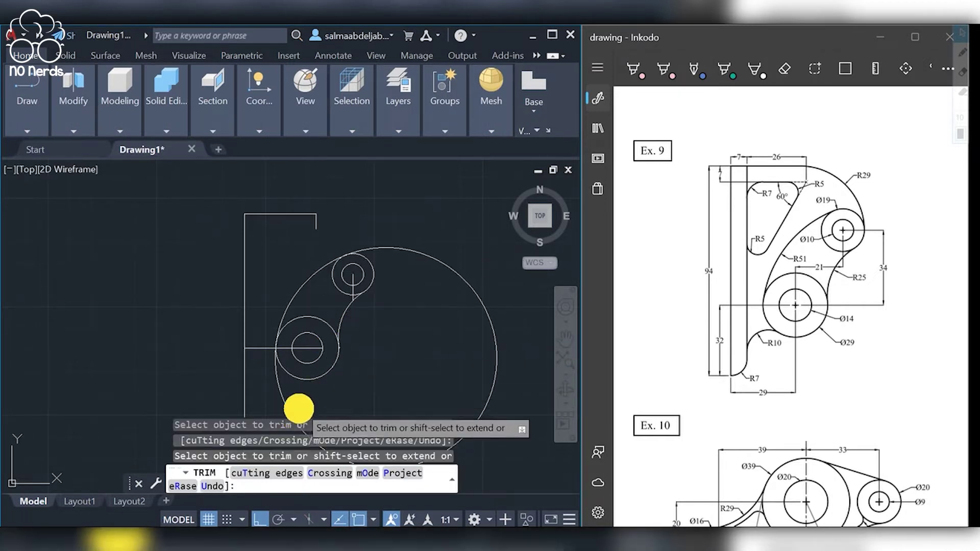
click(299, 408)
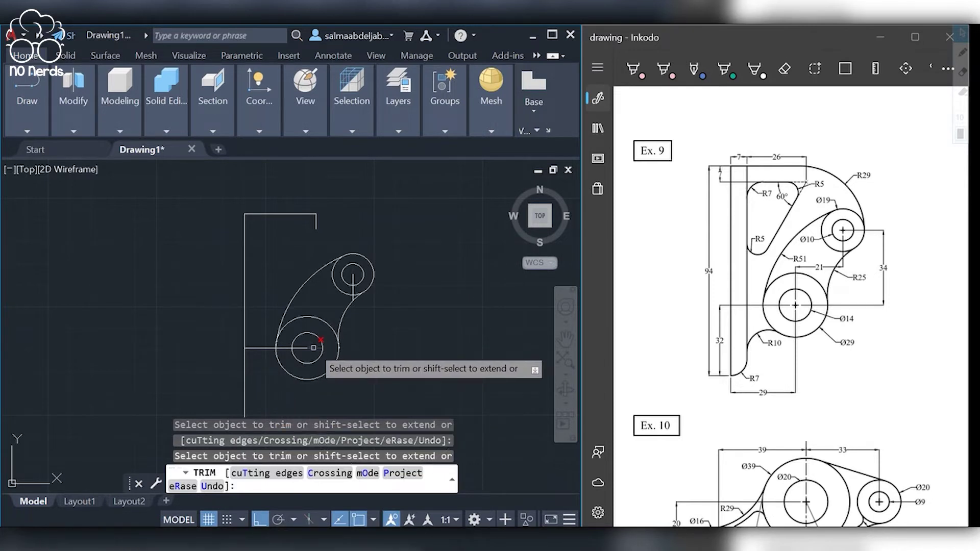
click(353, 288)
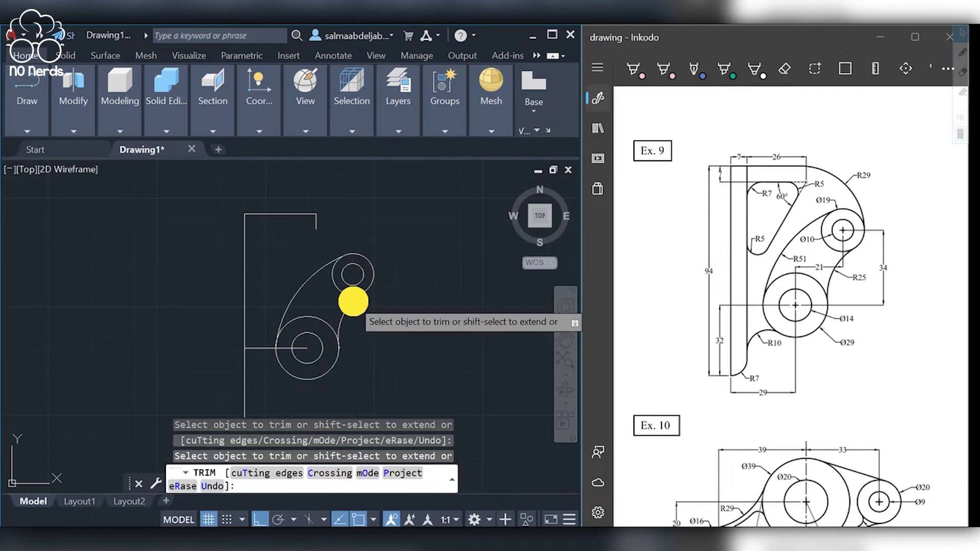
click(352, 296)
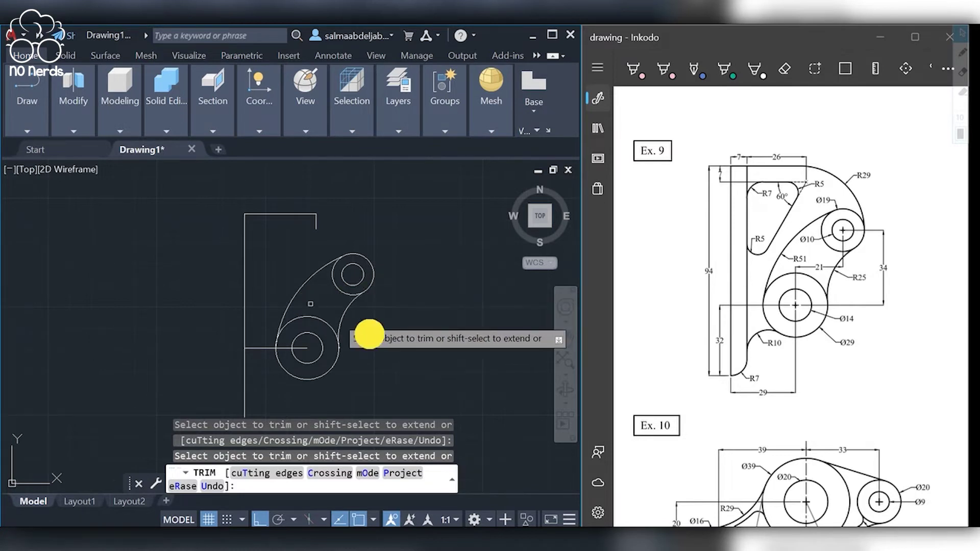
key(Return)
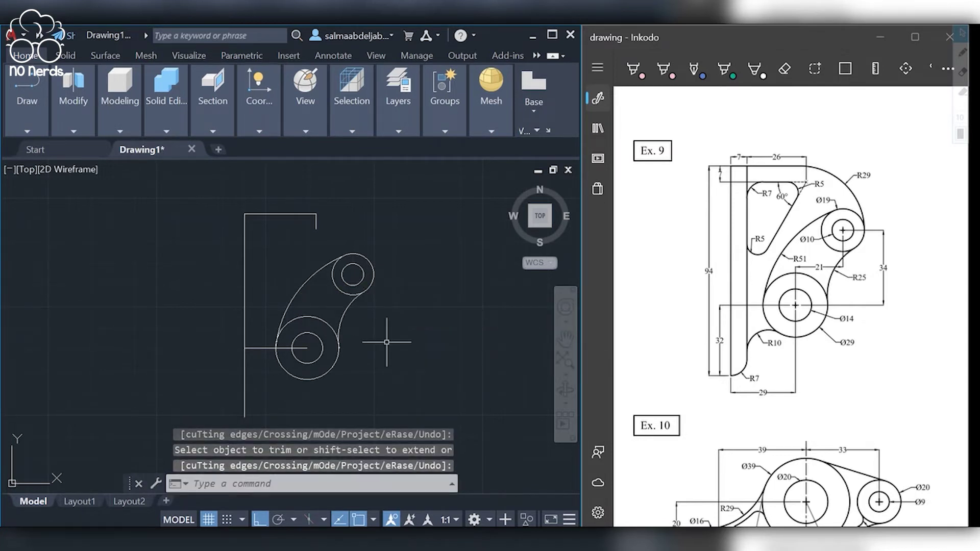
text(l)
key(Return)
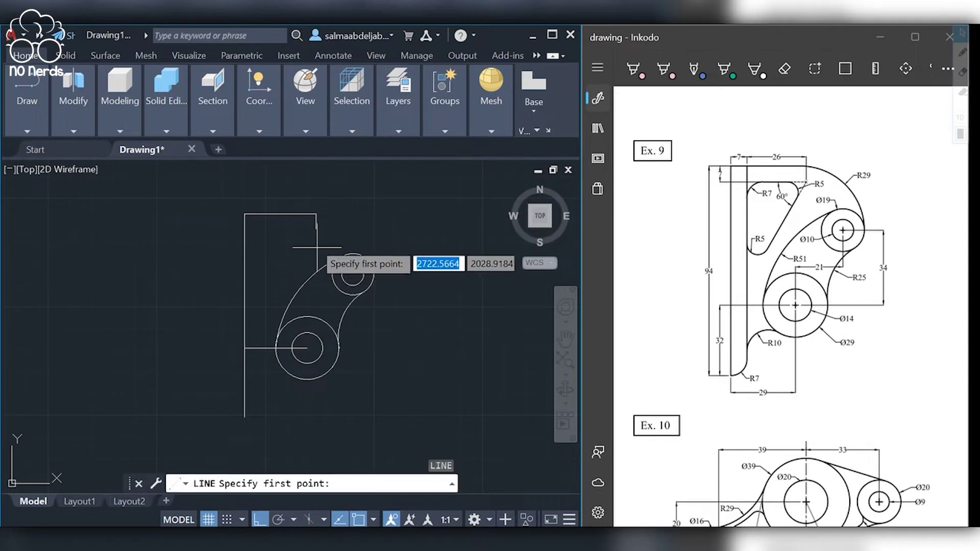
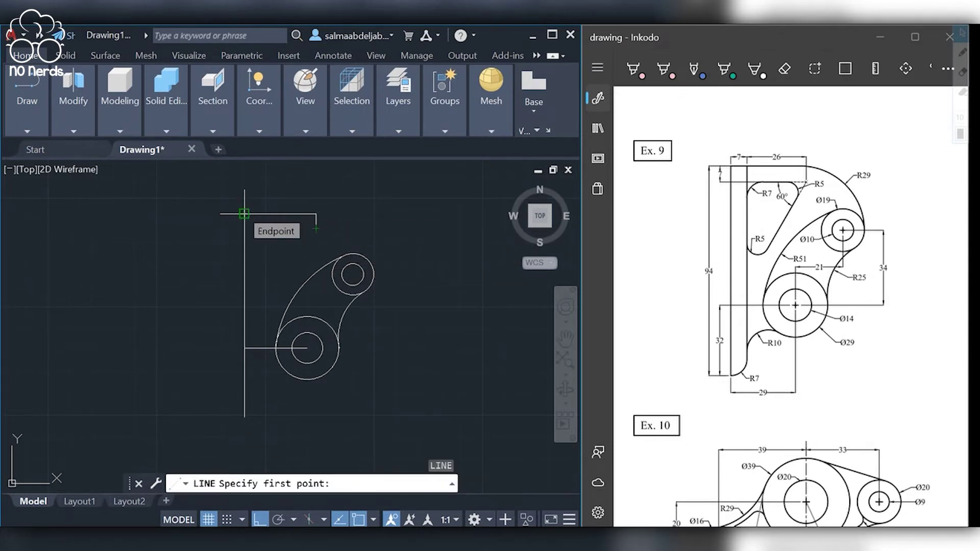
- Finish the short top segment and offset the left vertical line 7 units right
click(207, 286)
key(Escape)
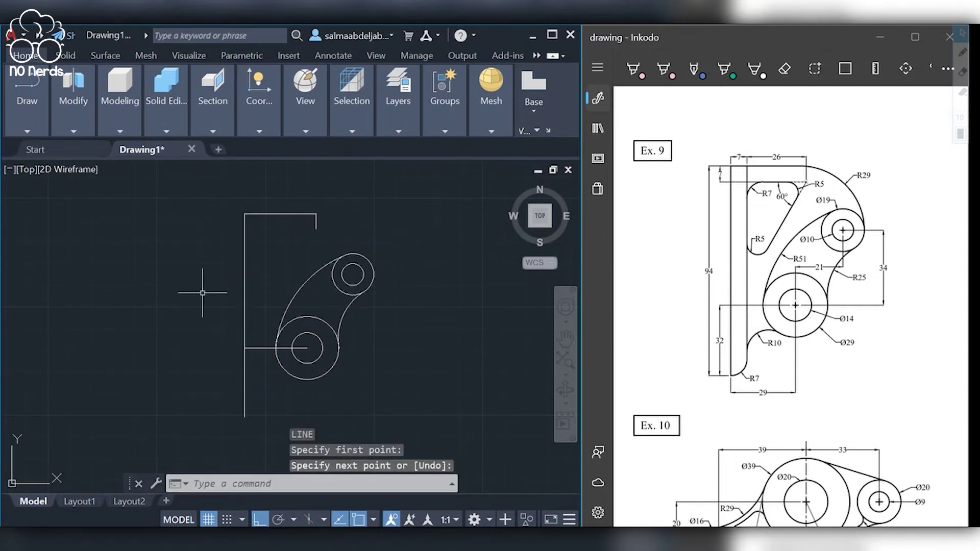
text(off)
key(Return)
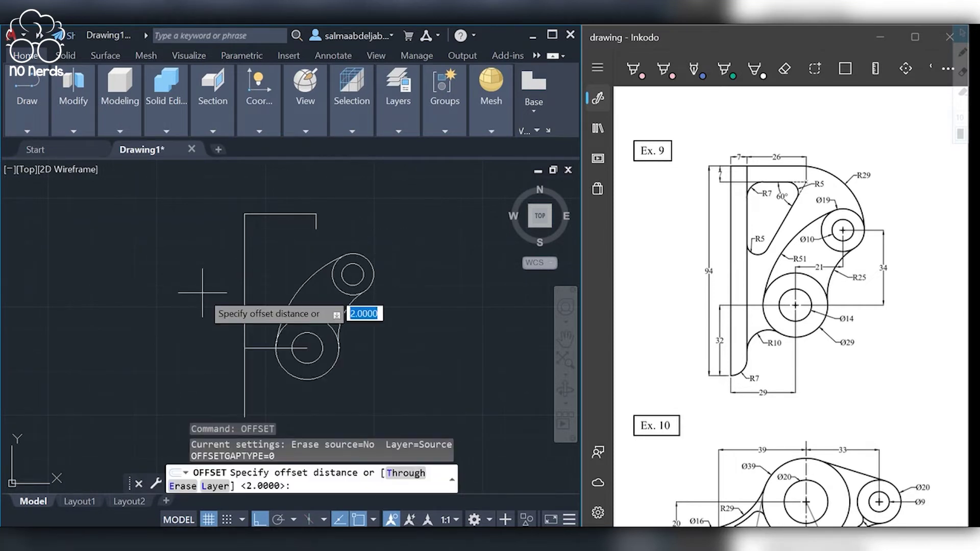
text(7)
key(Return)
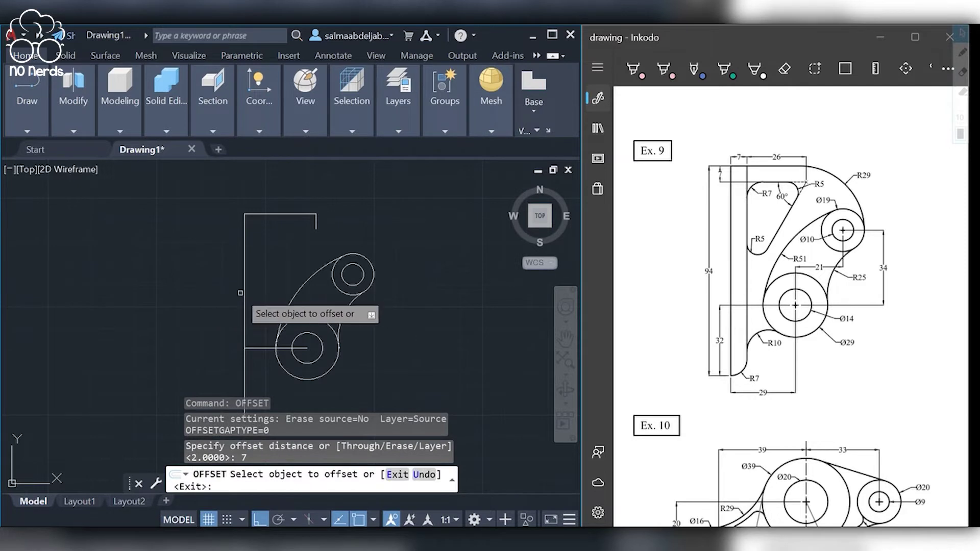
click(244, 293)
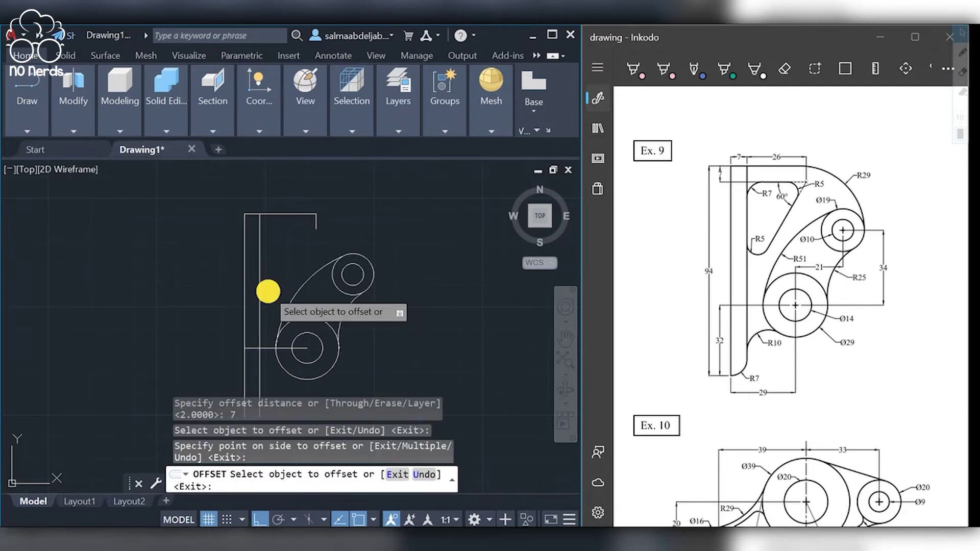
text(l)
key(Return)
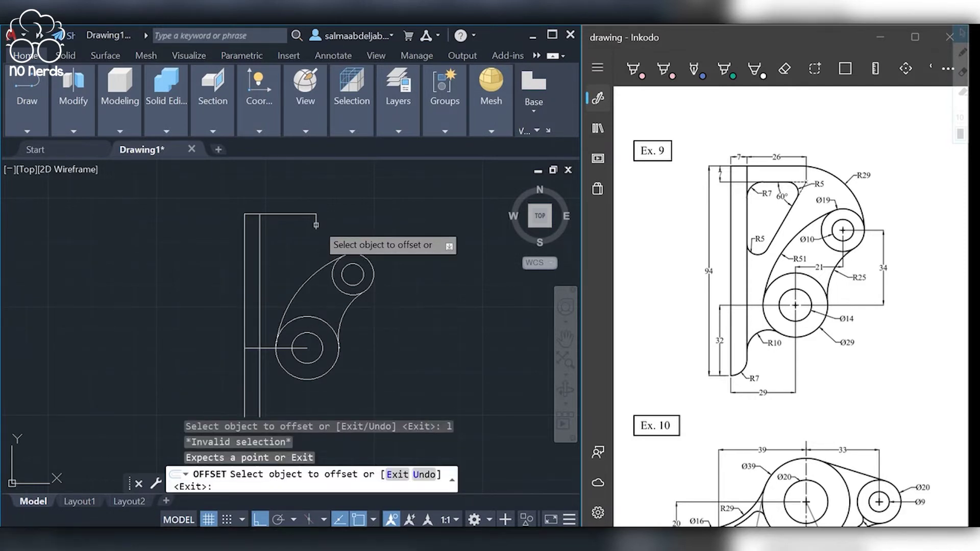
key(Escape)
- Draw a 26-unit horizontal top edge from the top-right corner
text(l)
key(Return)
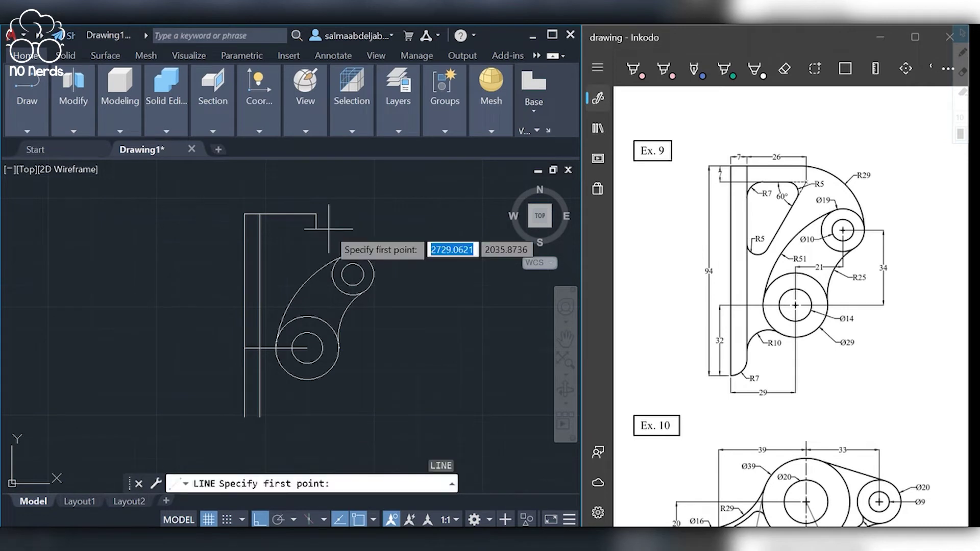
click(316, 228)
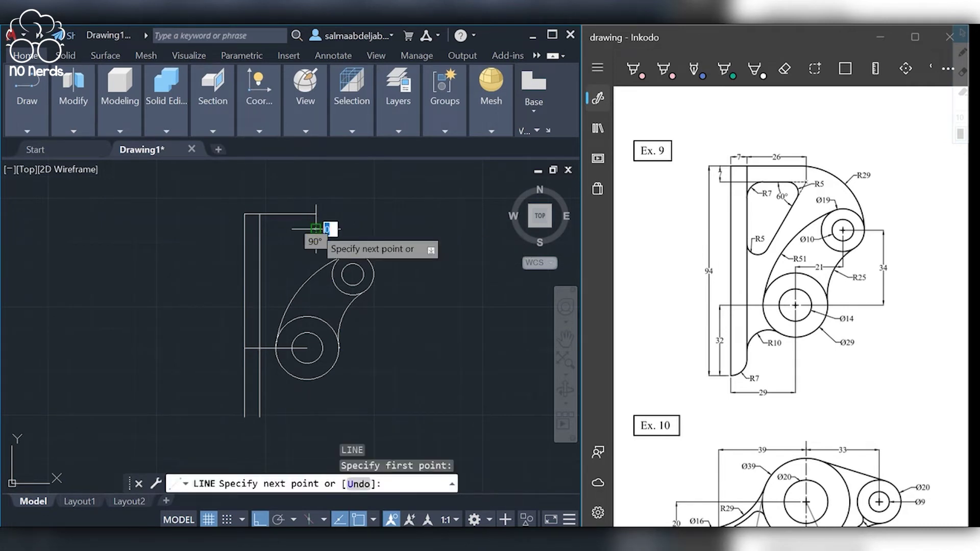
text(26)
key(Return)
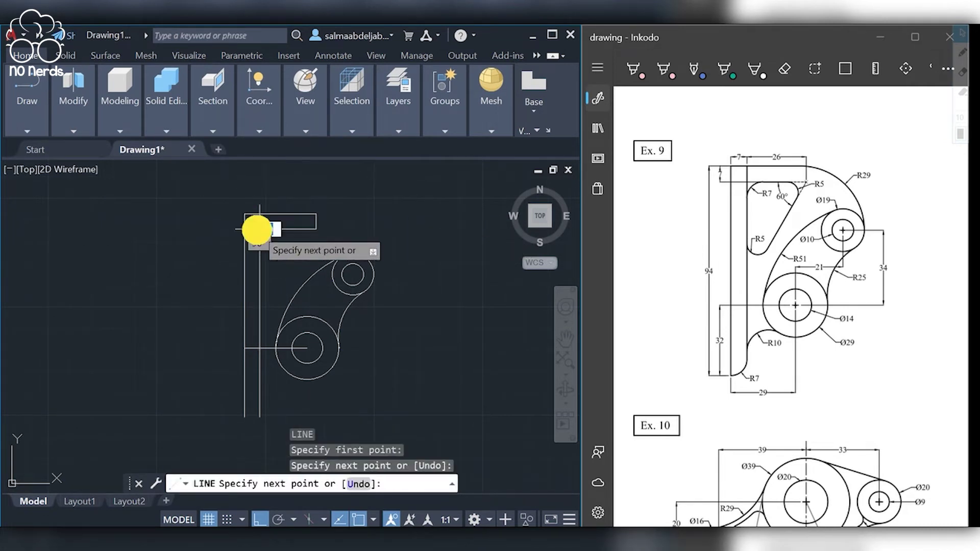
key(Return)
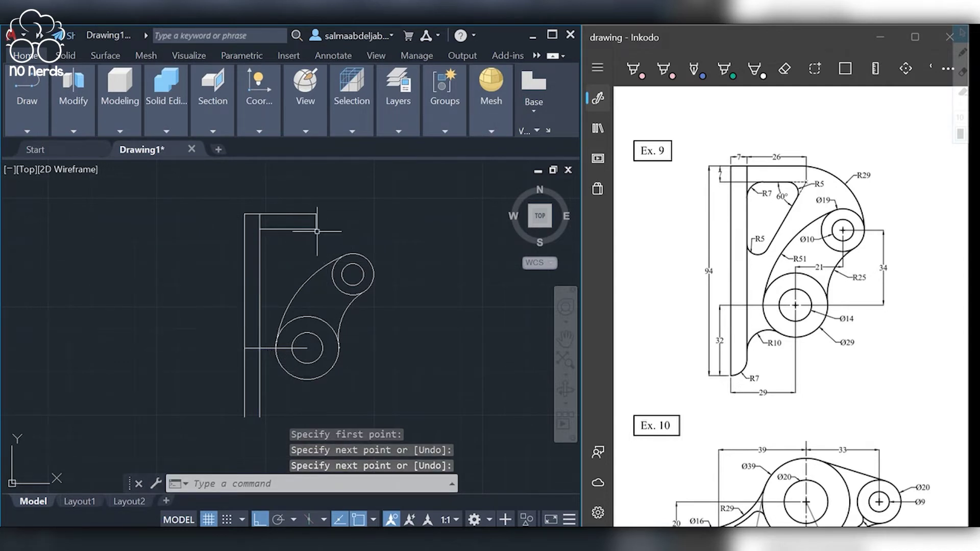
- Draw a 100-unit line at -120° from the top edge's right end
key(Return)
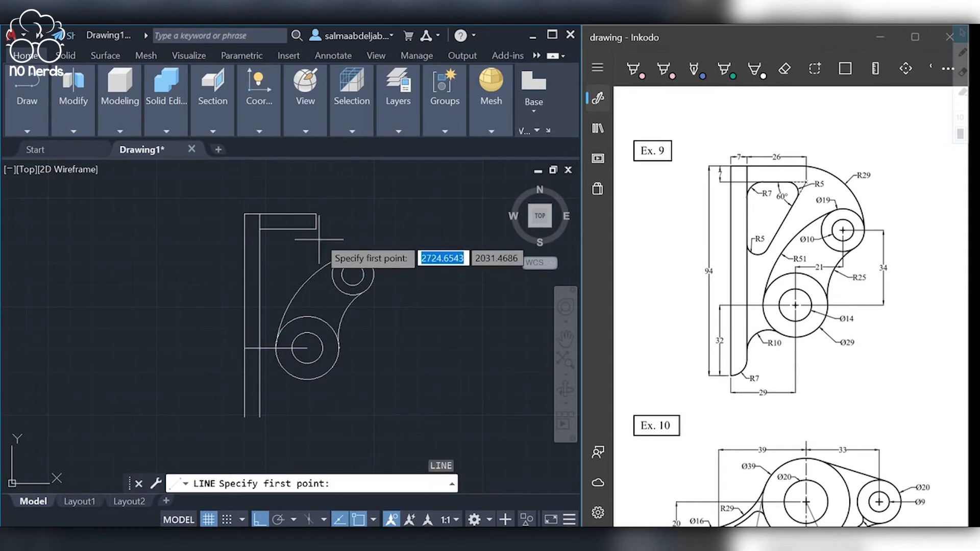
click(316, 229)
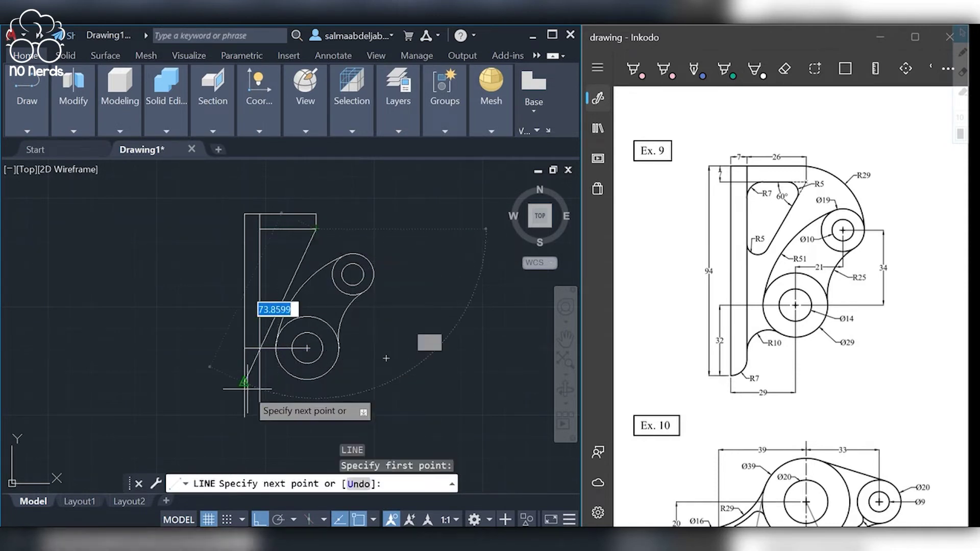
text(100)
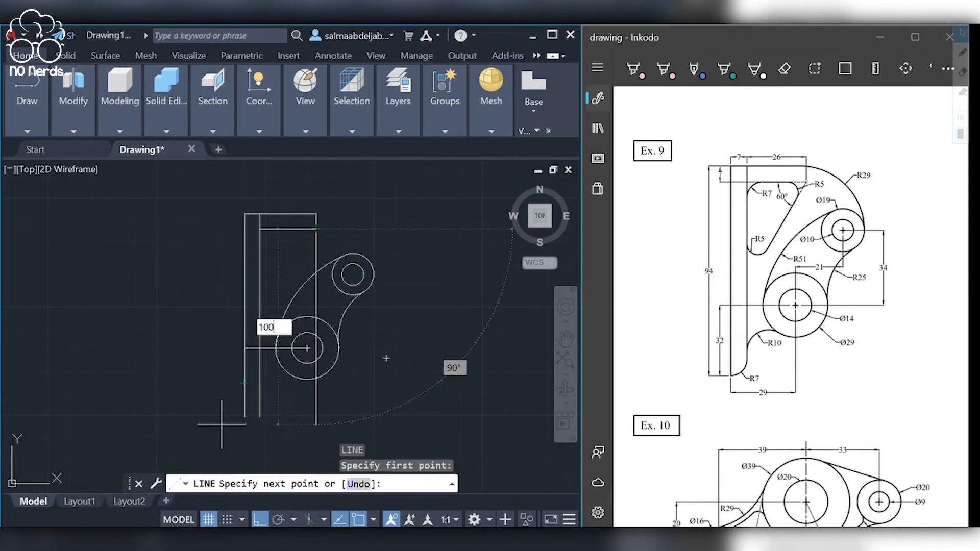
key(Tab)
text(-120)
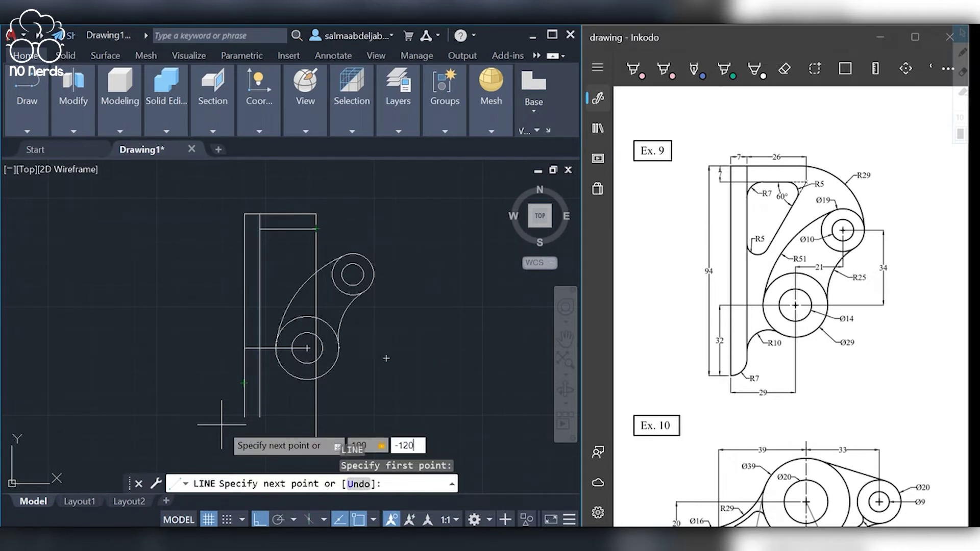
key(Return)
key(Return)
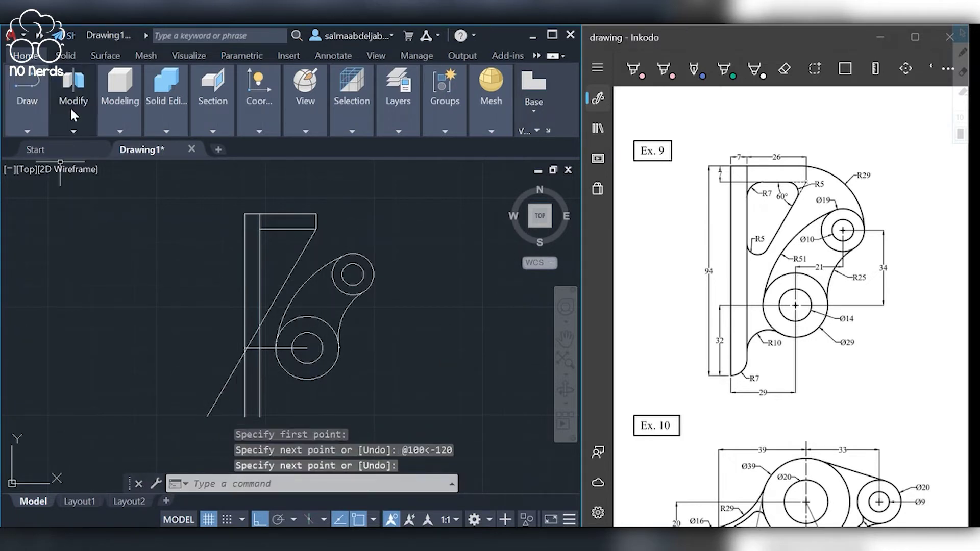
click(74, 131)
- Trim the slanted line's end that extends past the edge
click(89, 150)
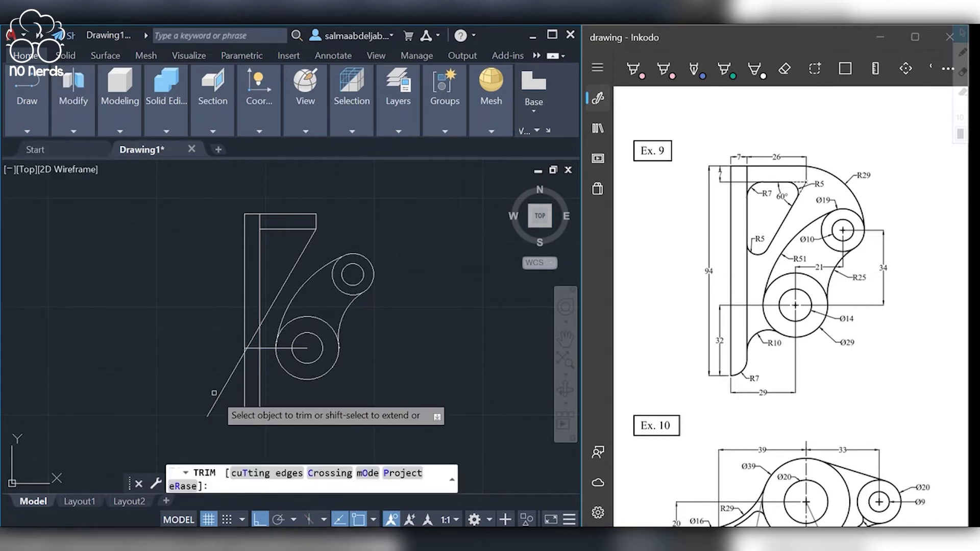
click(252, 340)
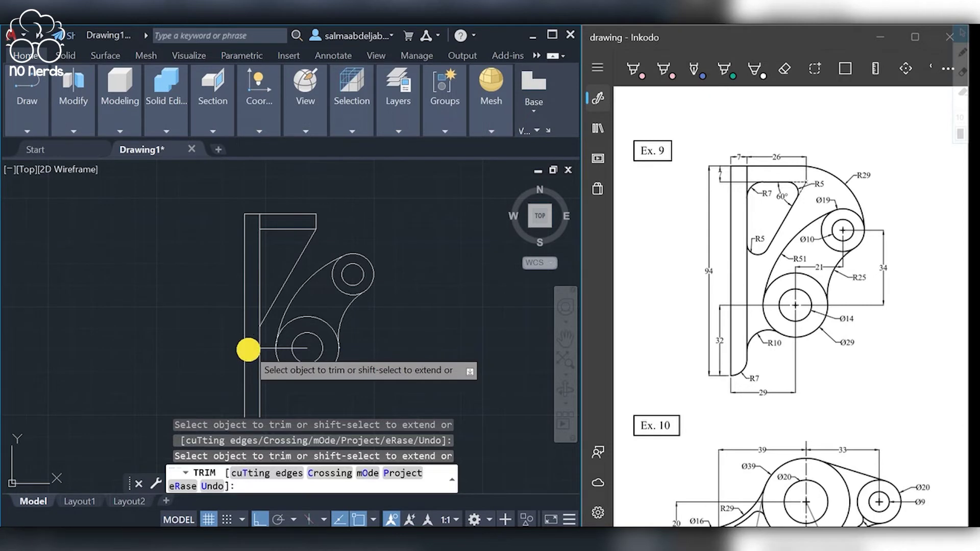
key(Return)
- Fillet the top corner and the inner vertical–slanted corner with radius 5
click(61, 102)
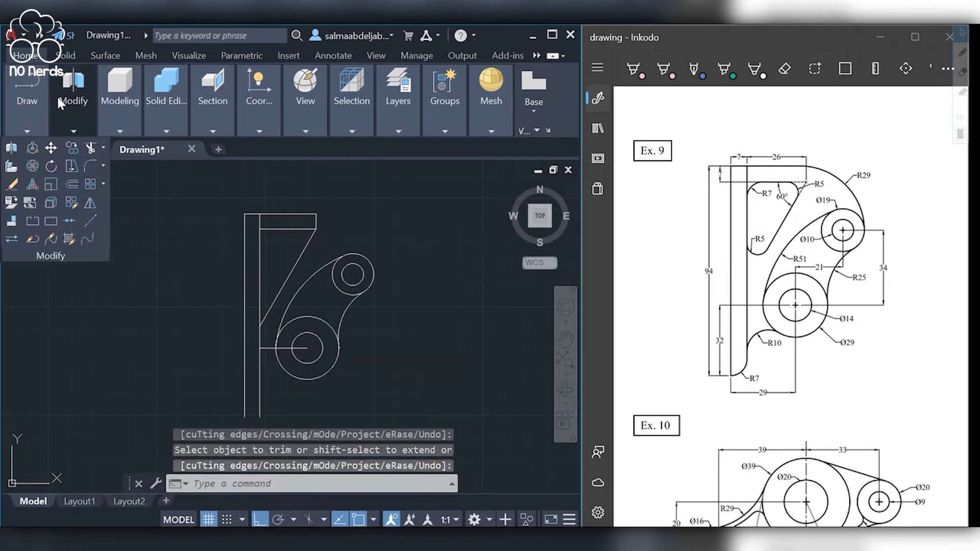
click(87, 162)
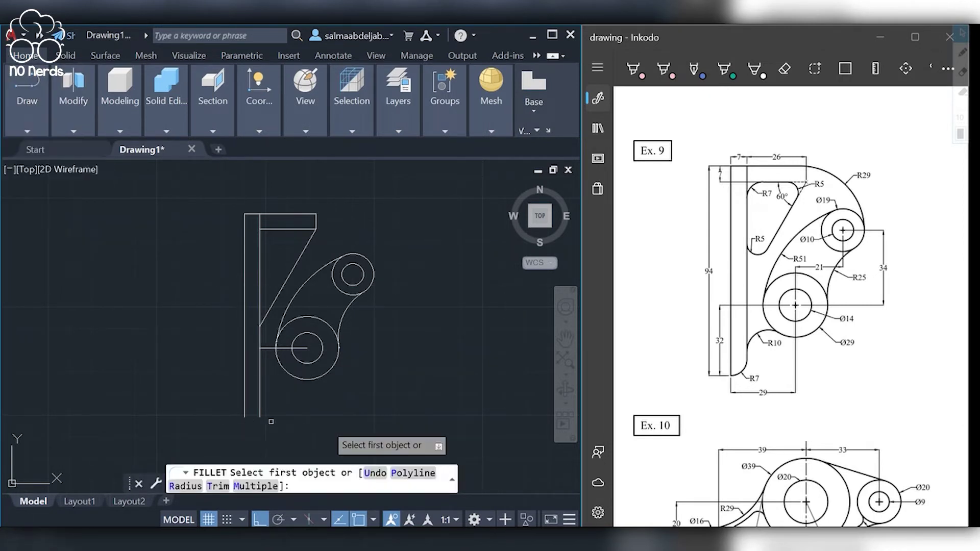
click(265, 487)
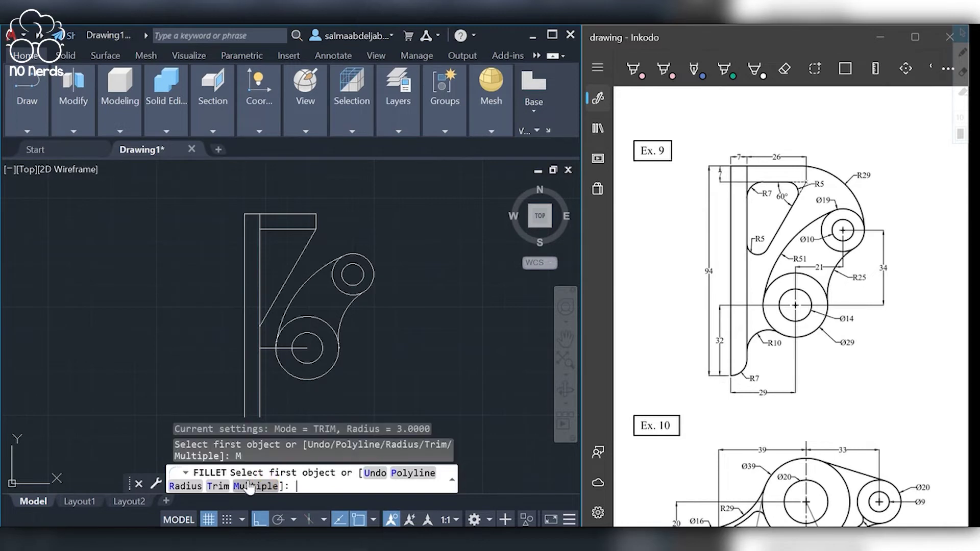
click(190, 487)
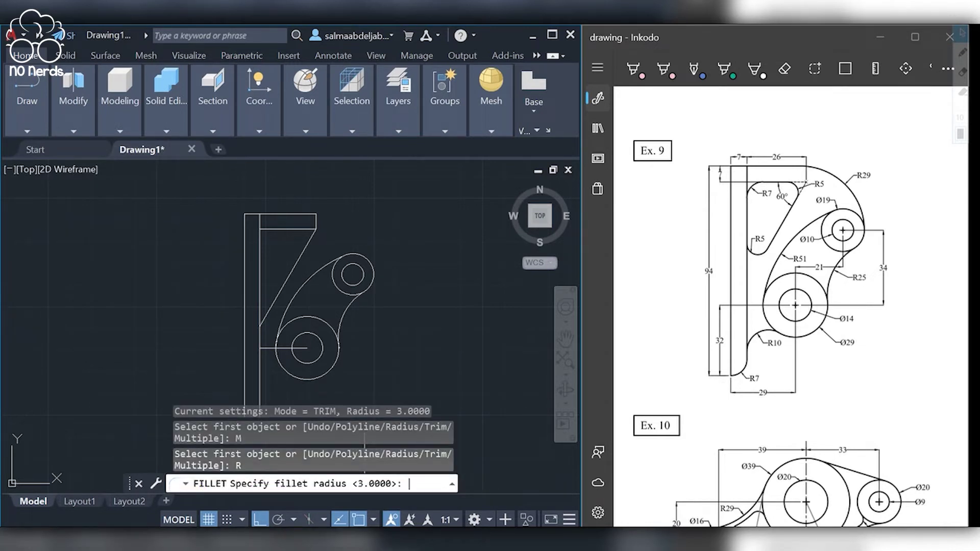
text(5)
key(Return)
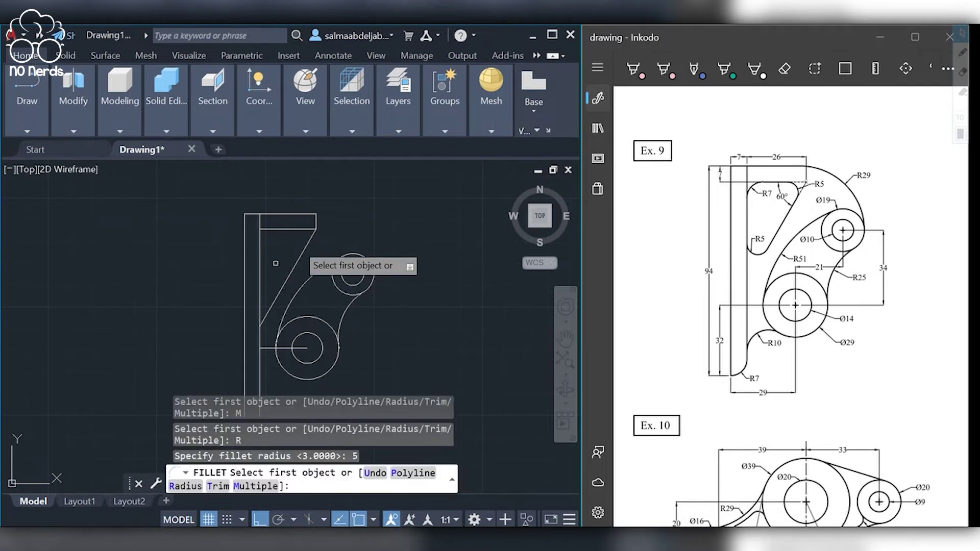
click(306, 230)
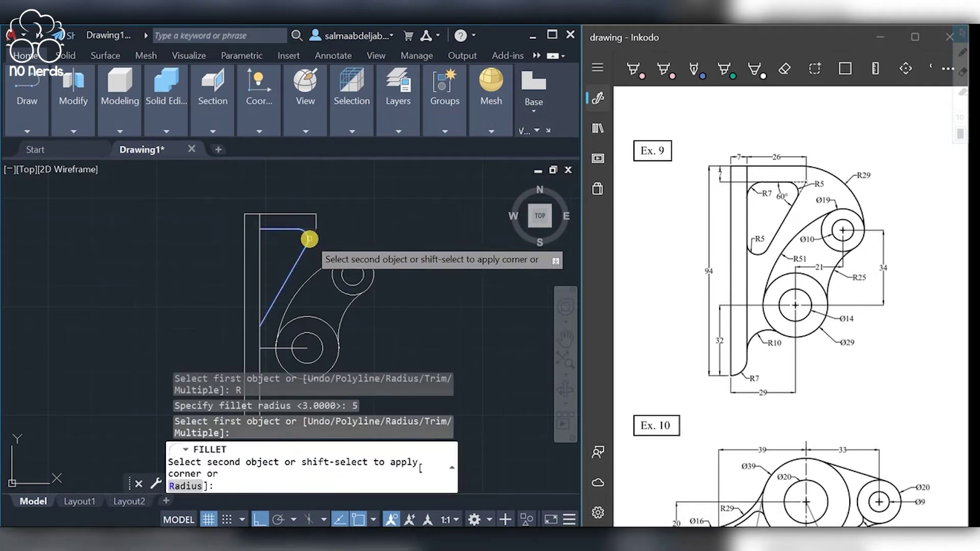
click(309, 238)
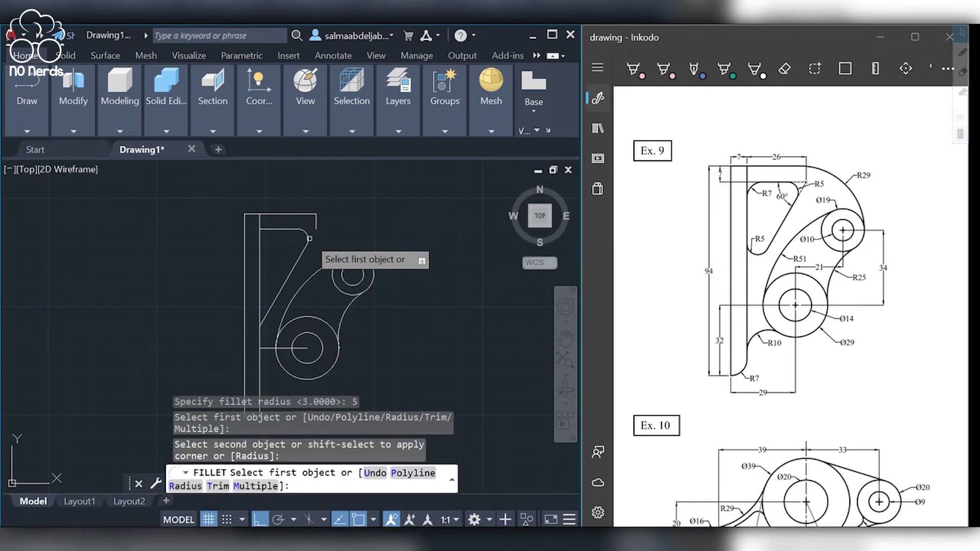
click(259, 297)
click(270, 306)
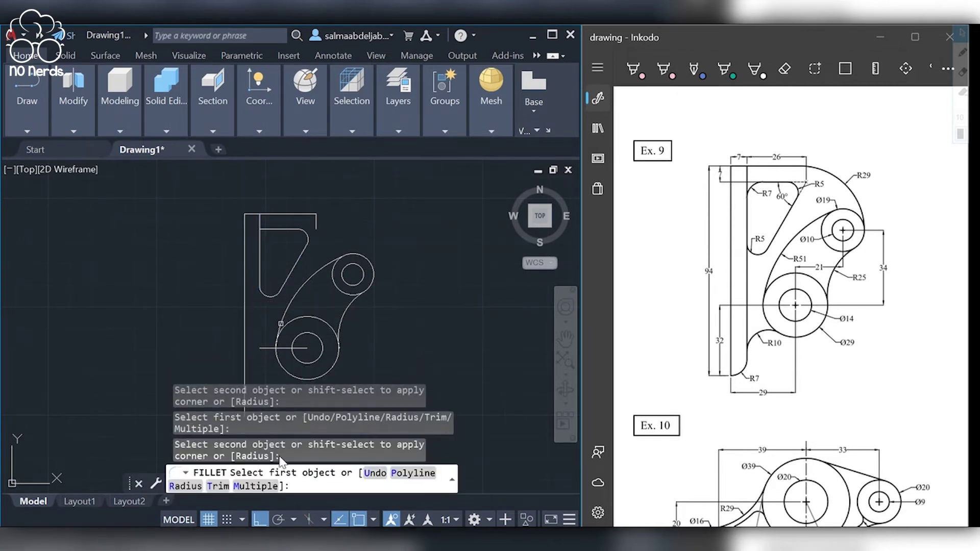
- Round the top-left inner corner with a radius-7 fillet
click(197, 487)
text(7)
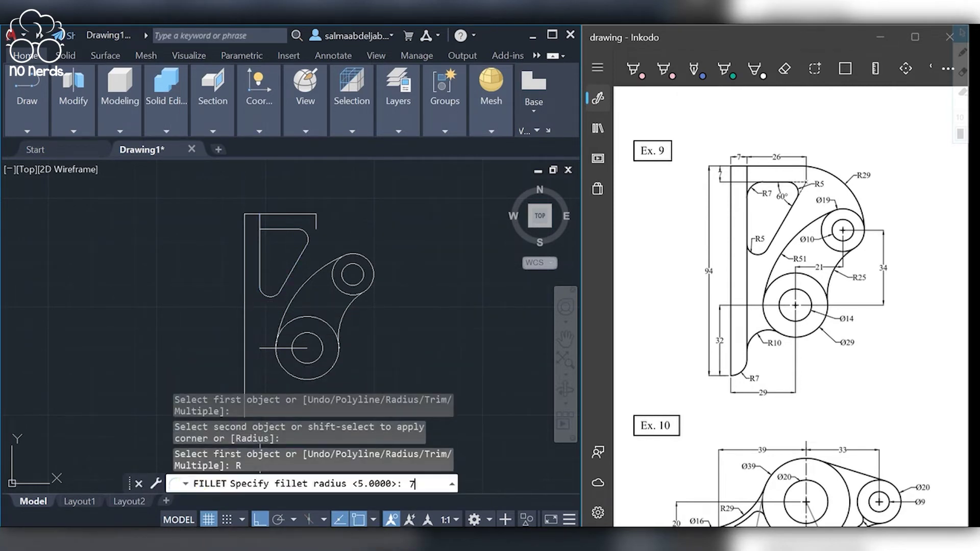
key(Return)
click(260, 241)
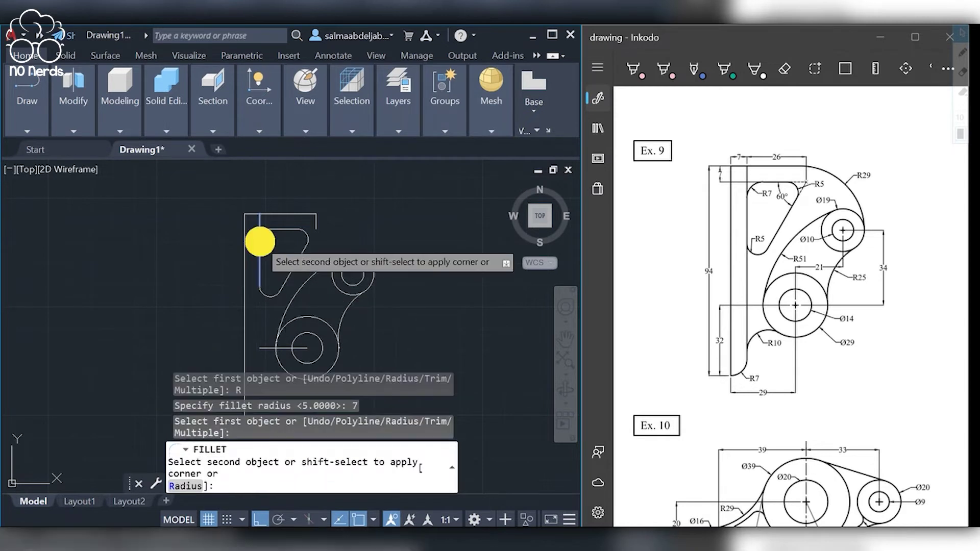
click(263, 215)
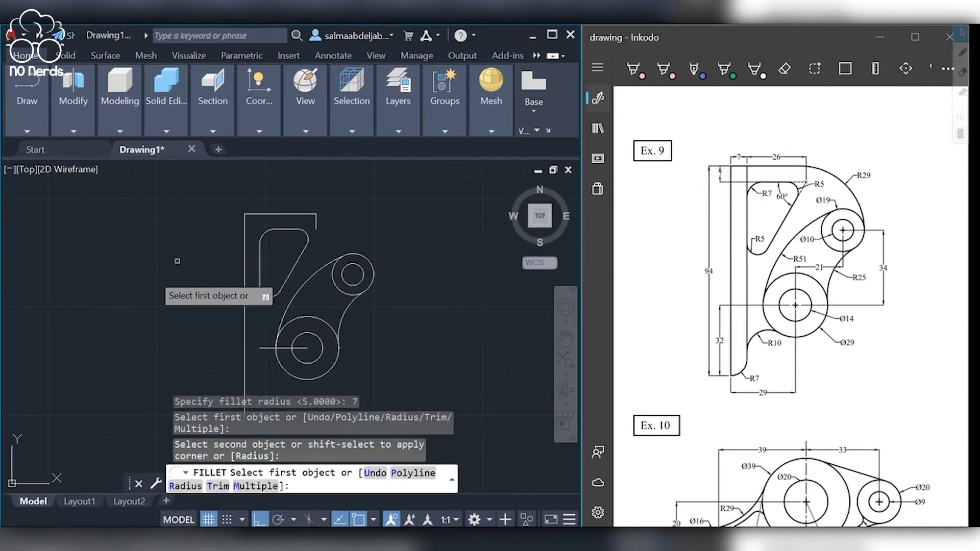
key(Return)
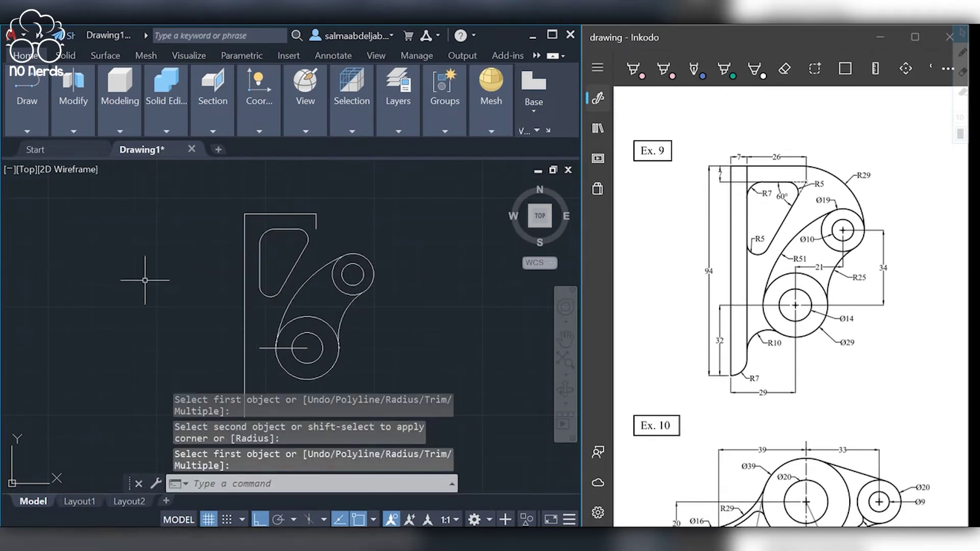
- Erase the short leftover line at the top right
middle_drag(299, 257, 316, 222)
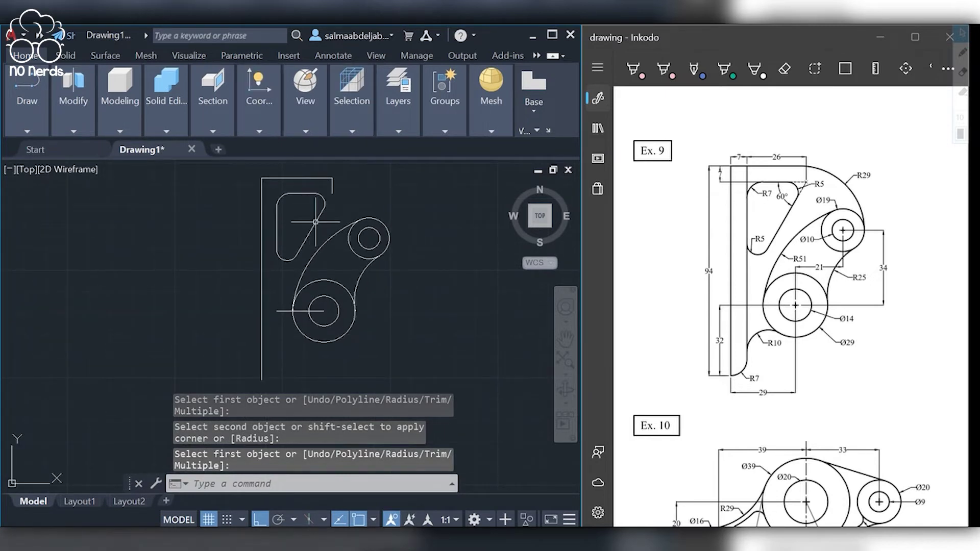
click(332, 187)
key(Delete)
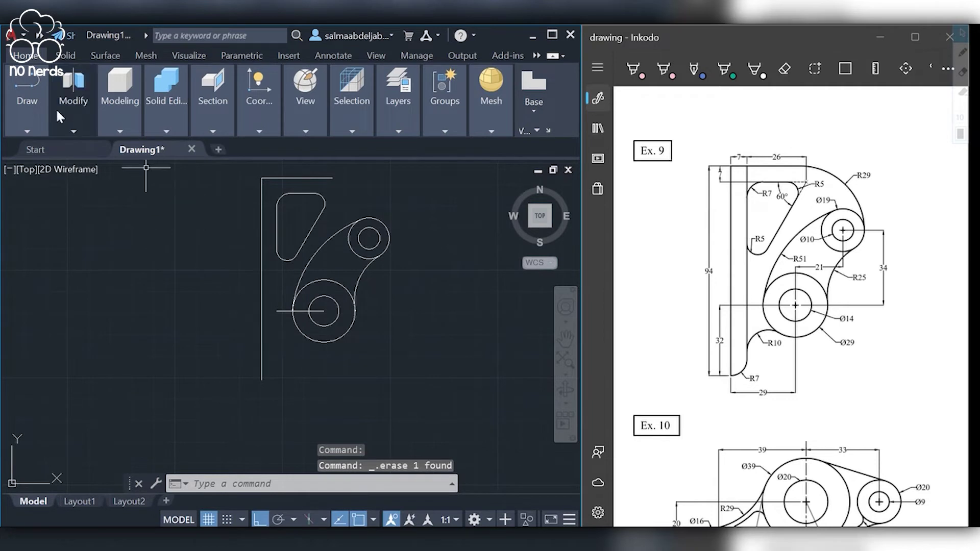
- Try a radius-29 fillet between the top line and small circle, then undo it
mouse_move(74, 100)
click(92, 164)
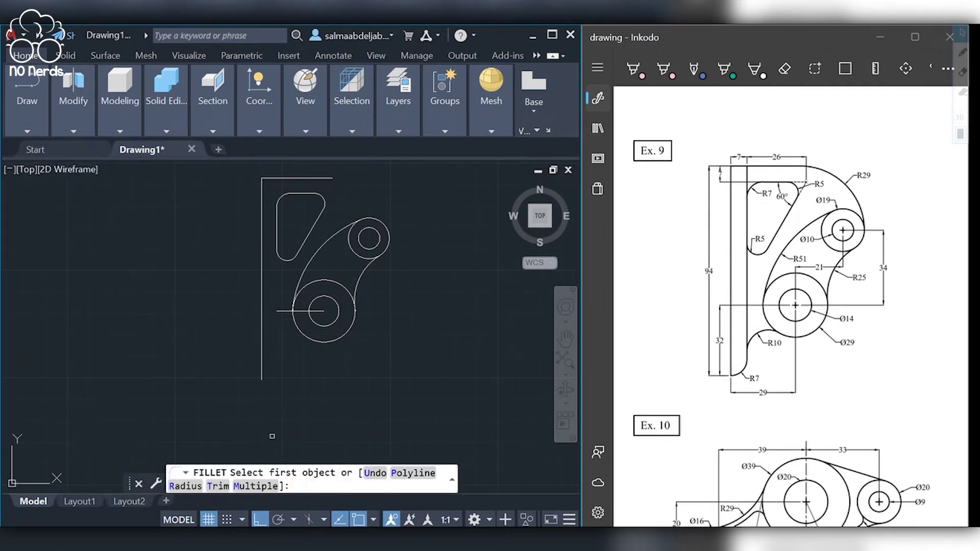
click(195, 488)
text(29)
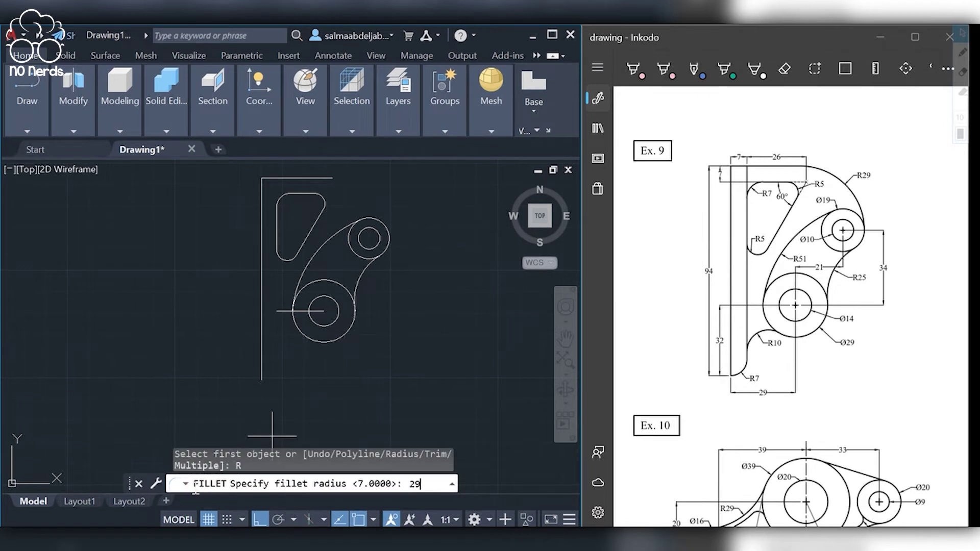
key(Return)
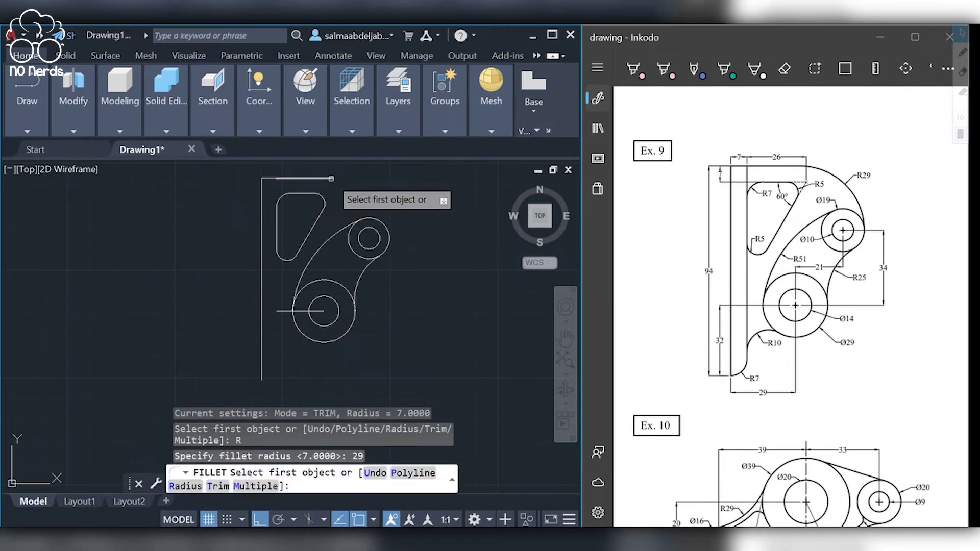
click(331, 178)
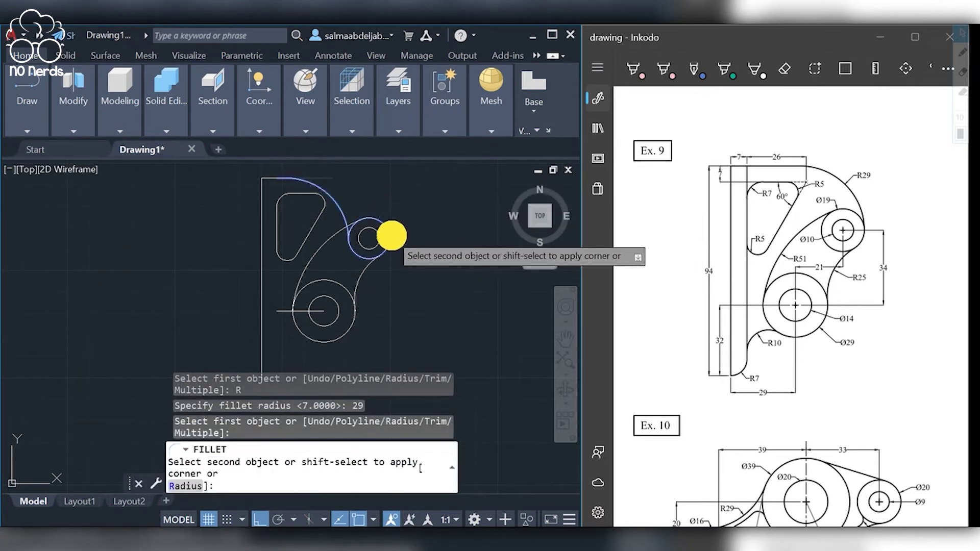
click(390, 235)
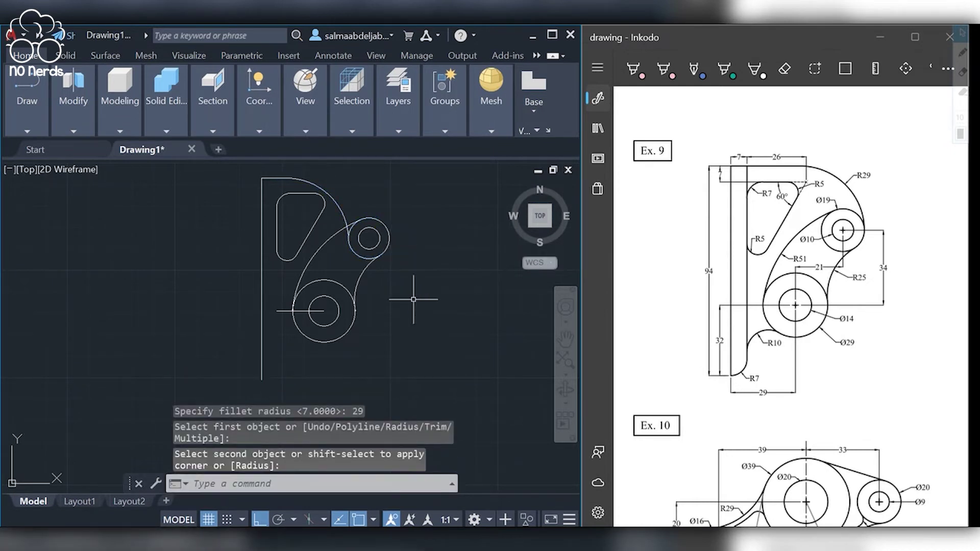
key(ctrl+z)
- Draw a radius-29 circle tangent to the small upper circle and the top line
click(56, 100)
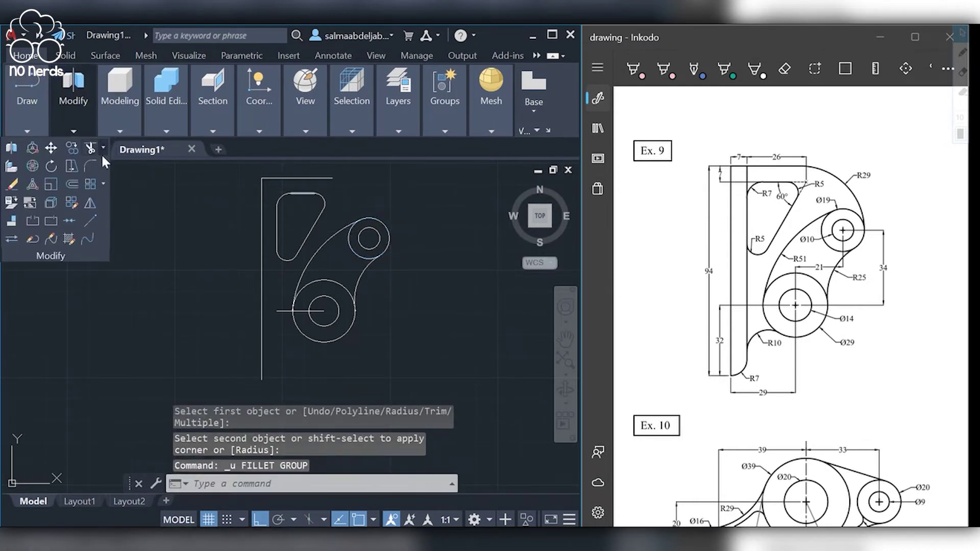
click(27, 110)
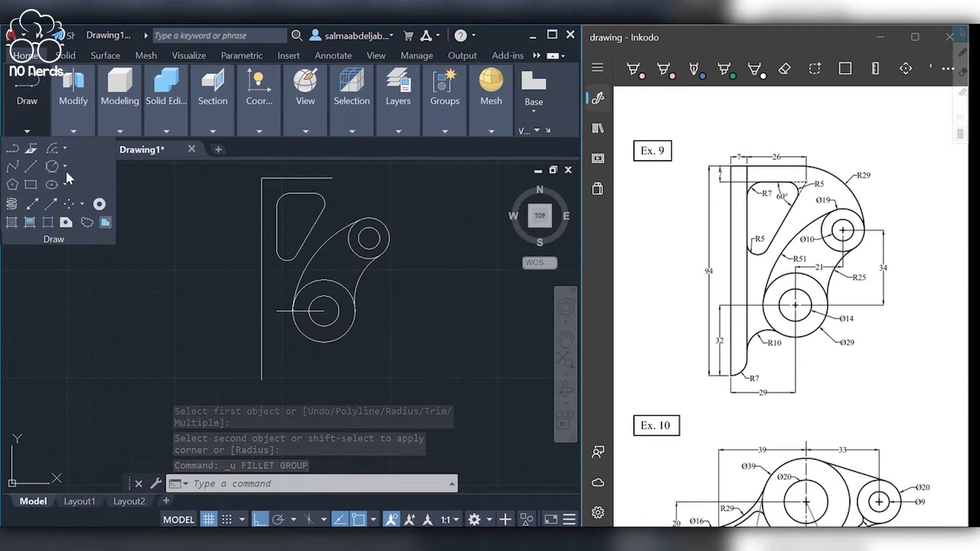
click(57, 168)
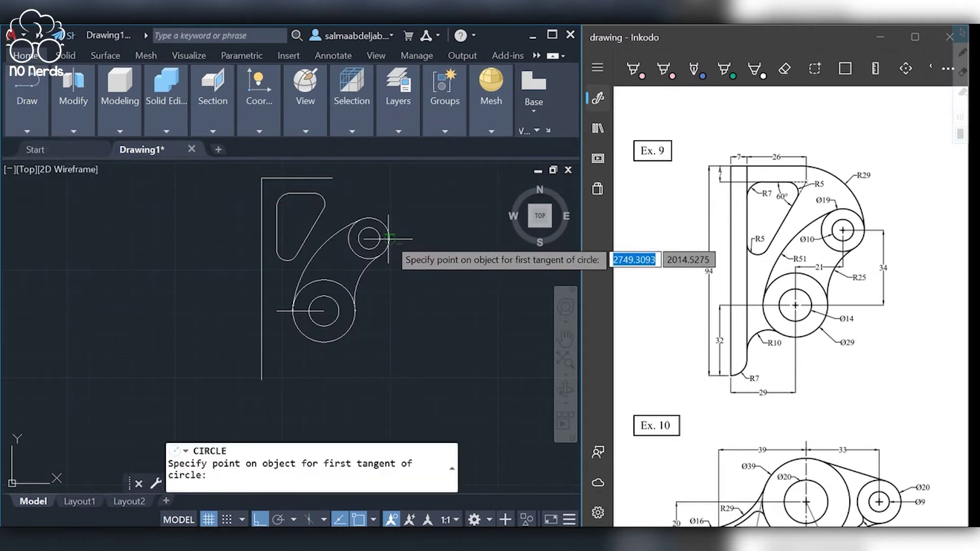
click(390, 239)
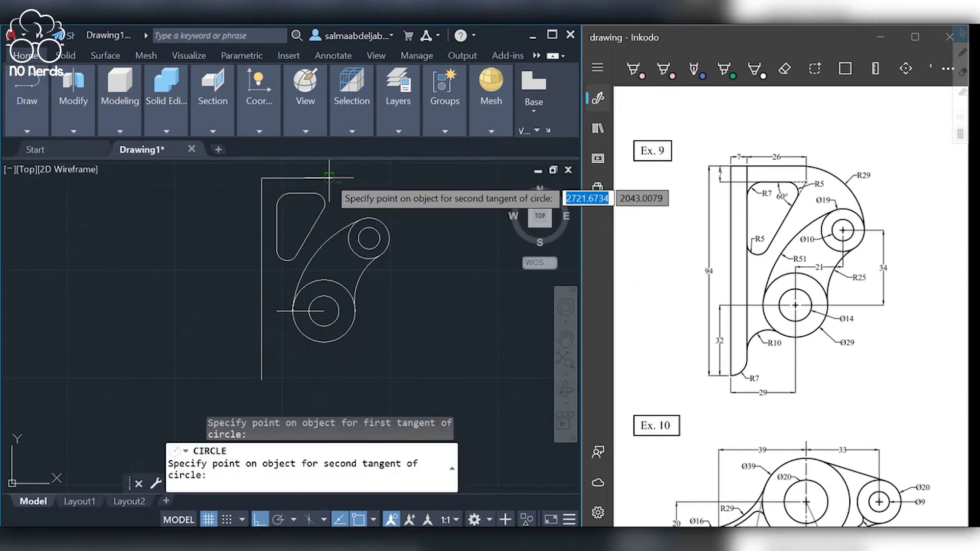
click(328, 178)
text(29)
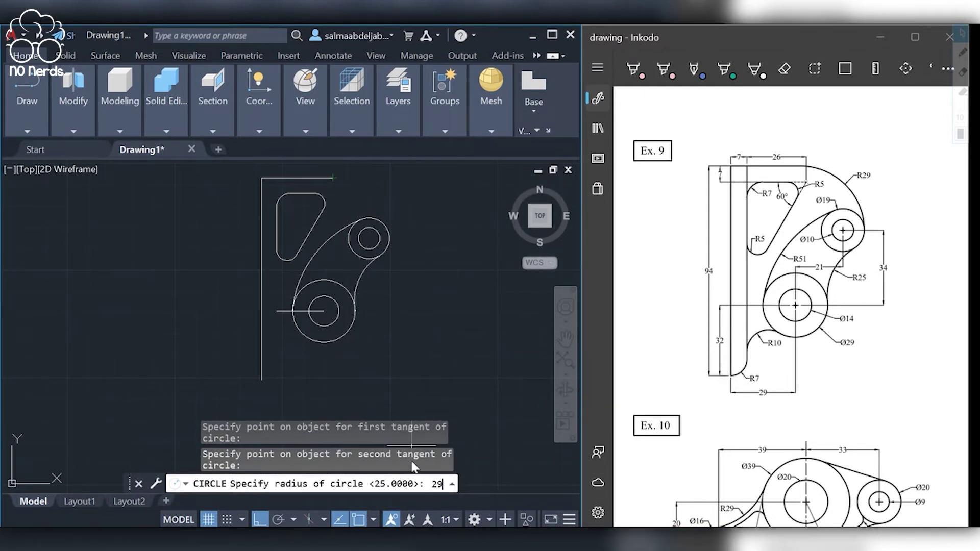
key(Return)
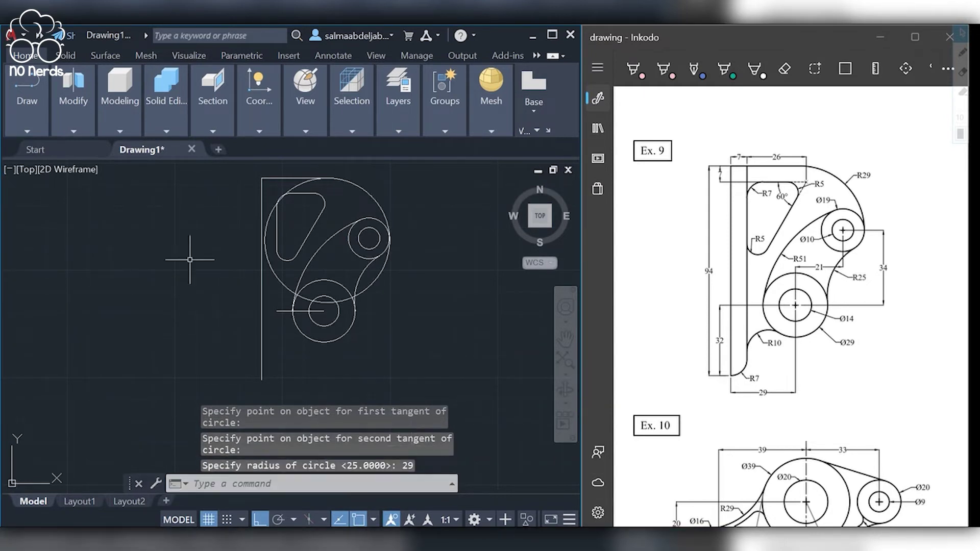
- Trim the R29 circle's left arc and the overlapping arcs around the lower circle
click(74, 107)
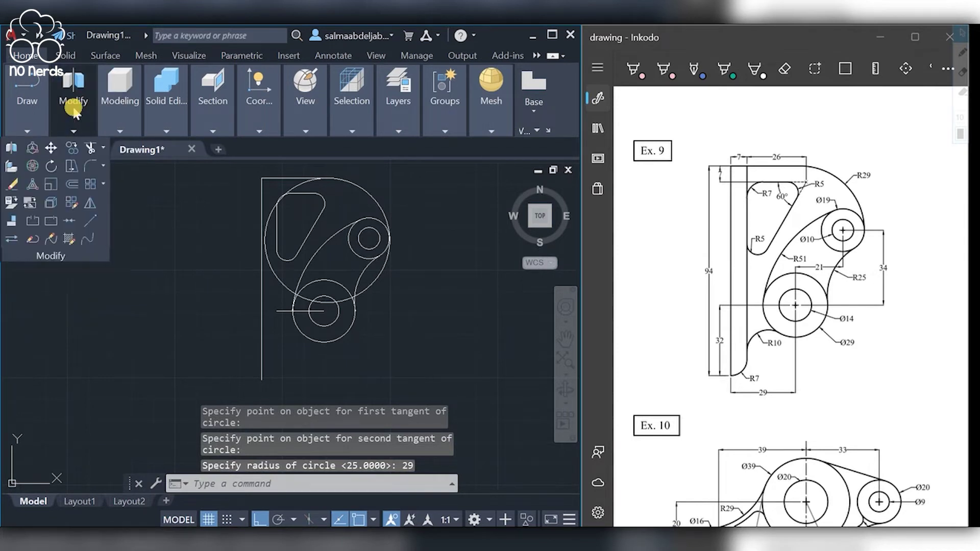
click(86, 149)
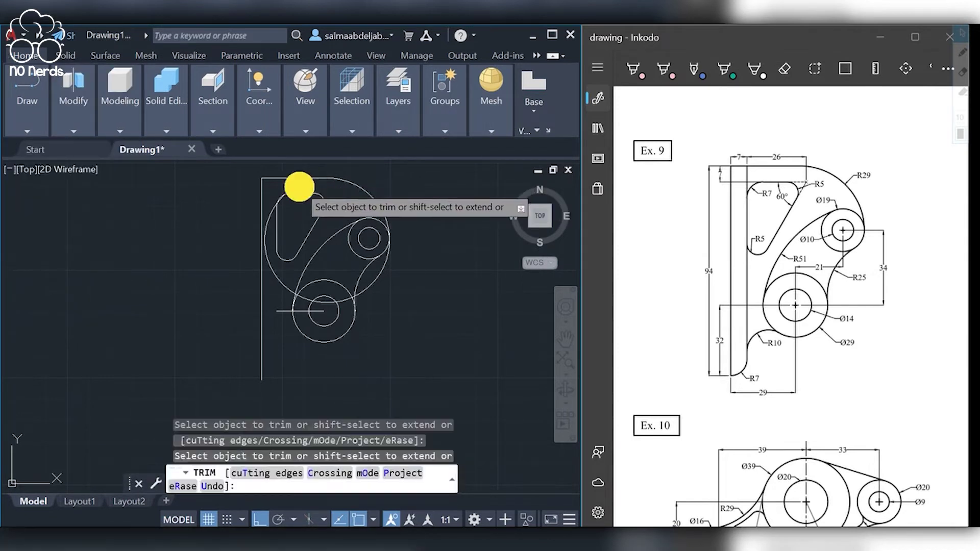
click(269, 212)
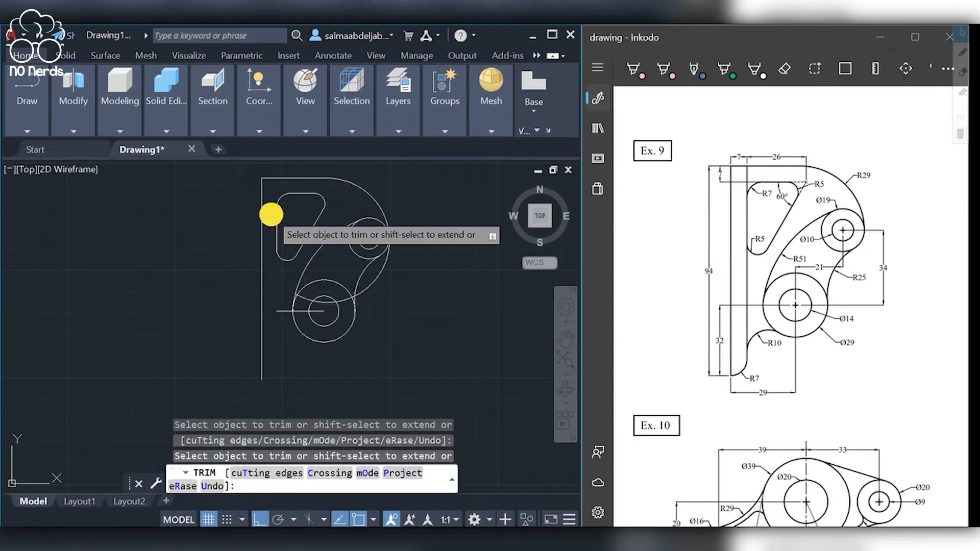
click(327, 302)
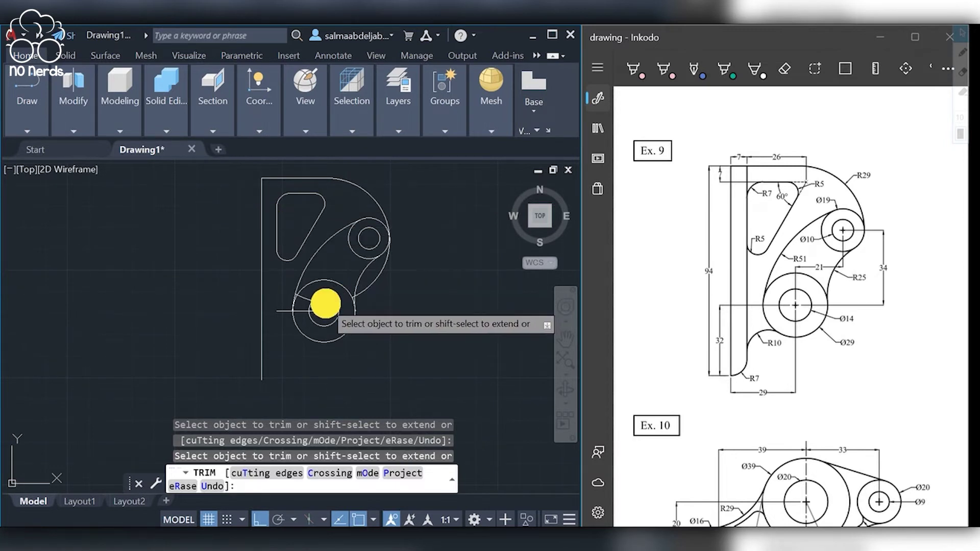
click(372, 290)
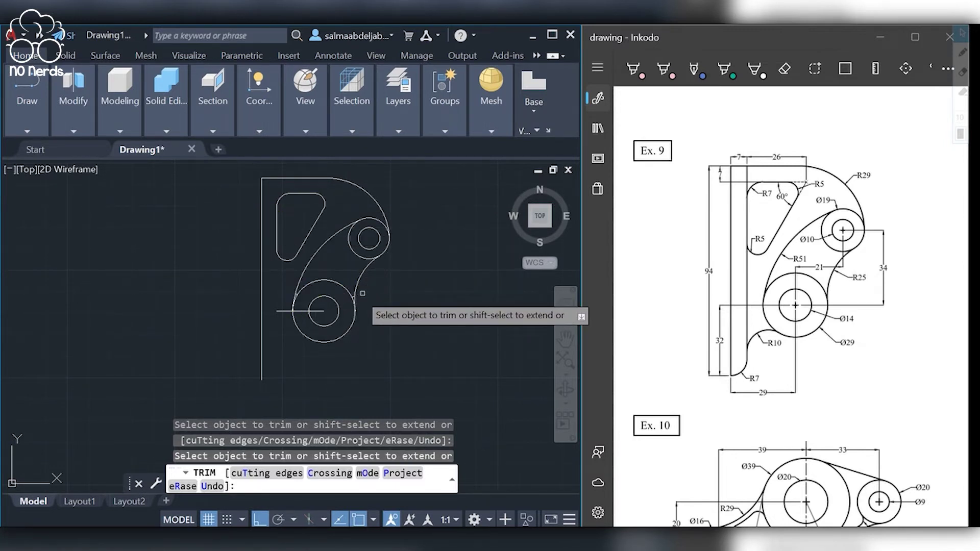
click(297, 295)
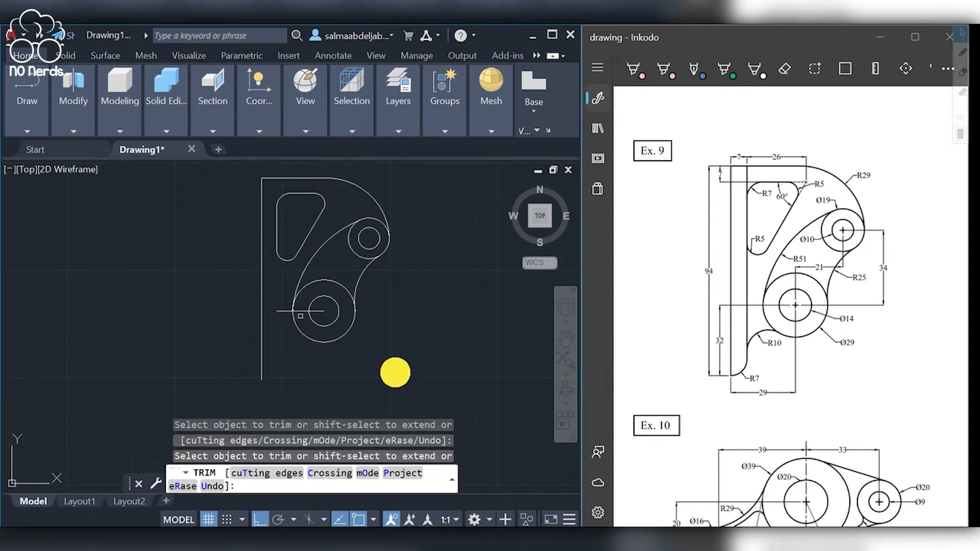
key(Return)
- Draw a 94-unit vertical line down from the profile's top-left corner
text(l)
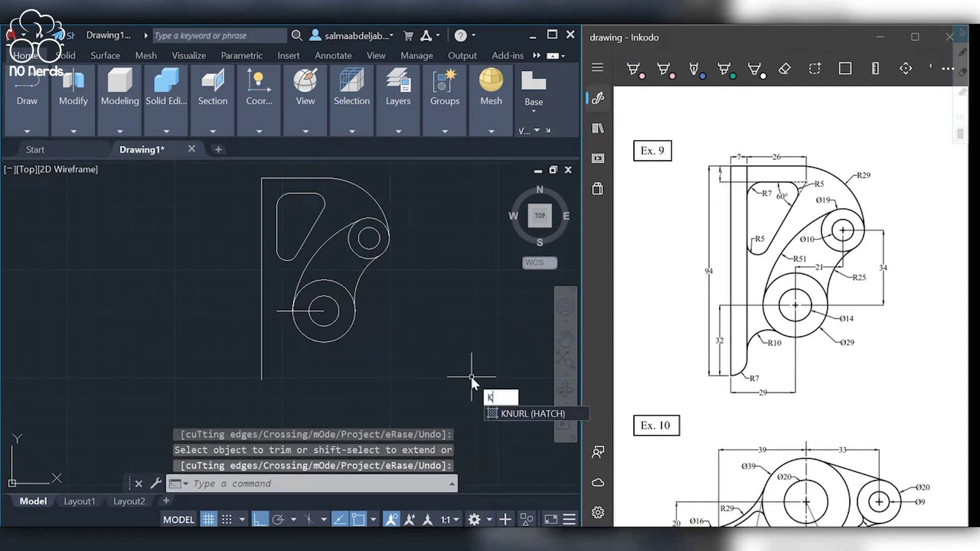
key(Return)
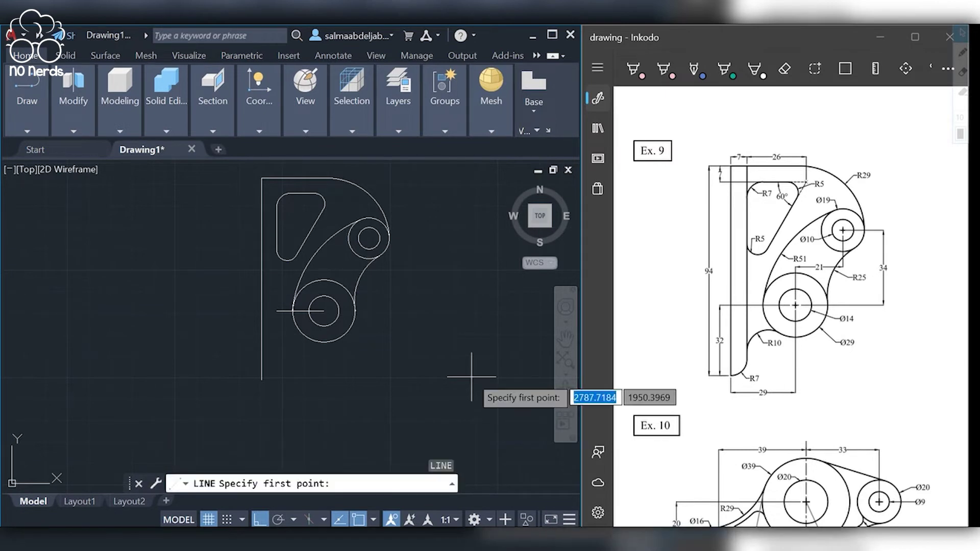
click(276, 177)
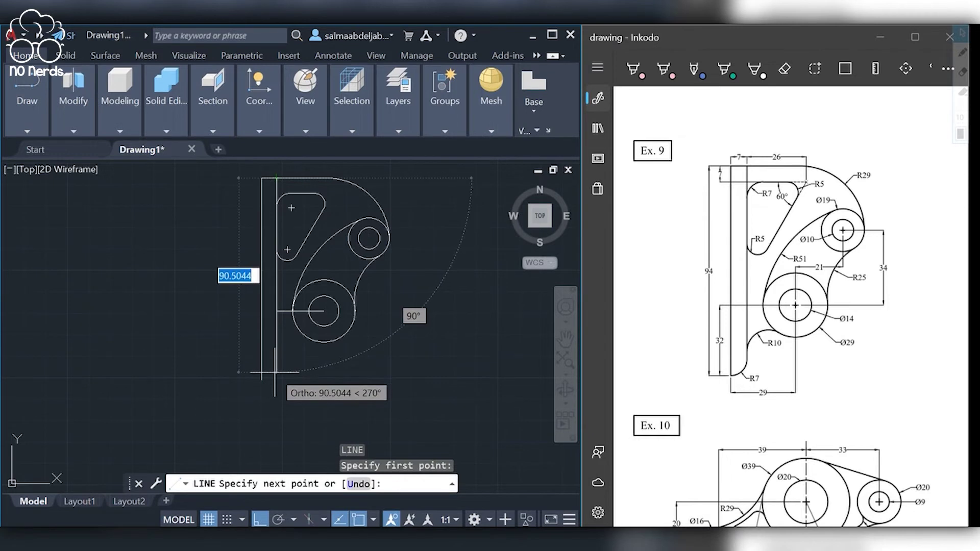
text(94)
key(Return)
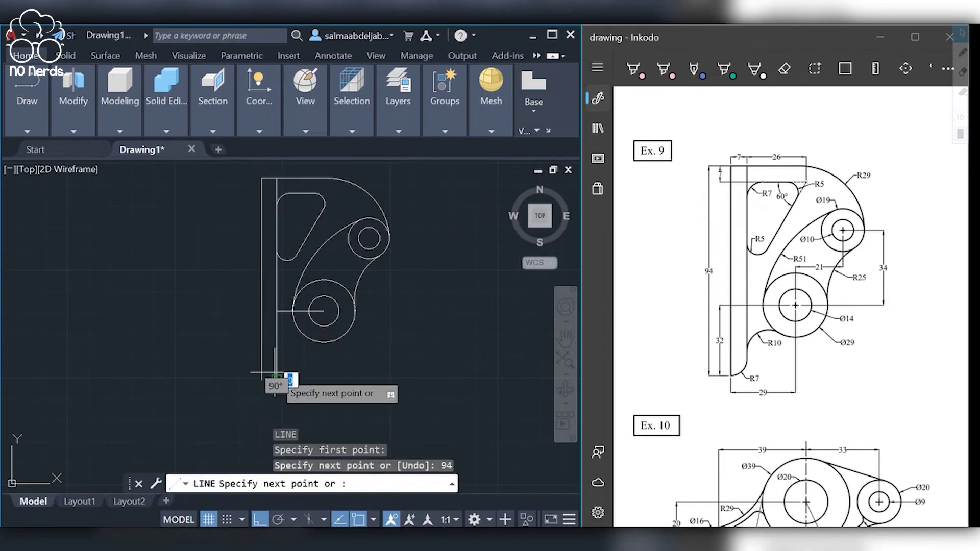
key(Return)
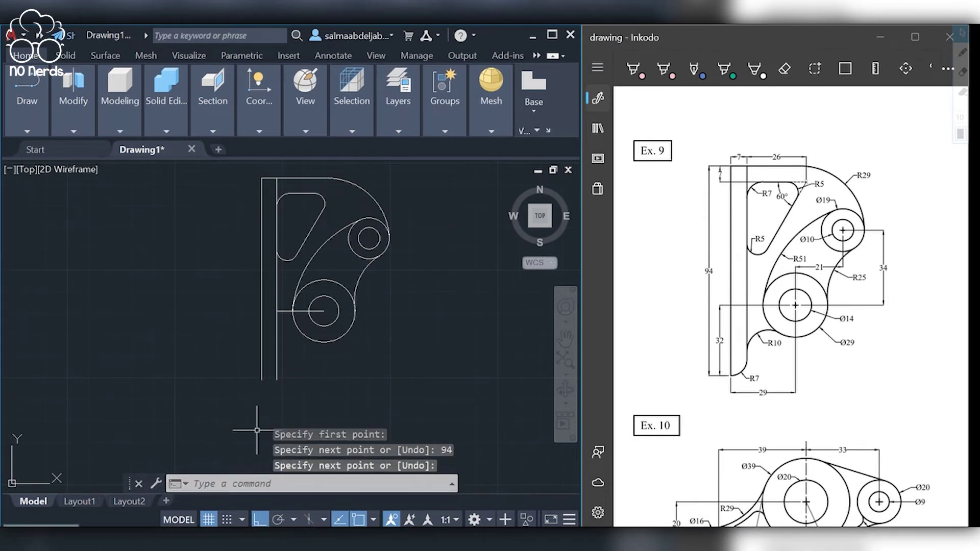
click(70, 106)
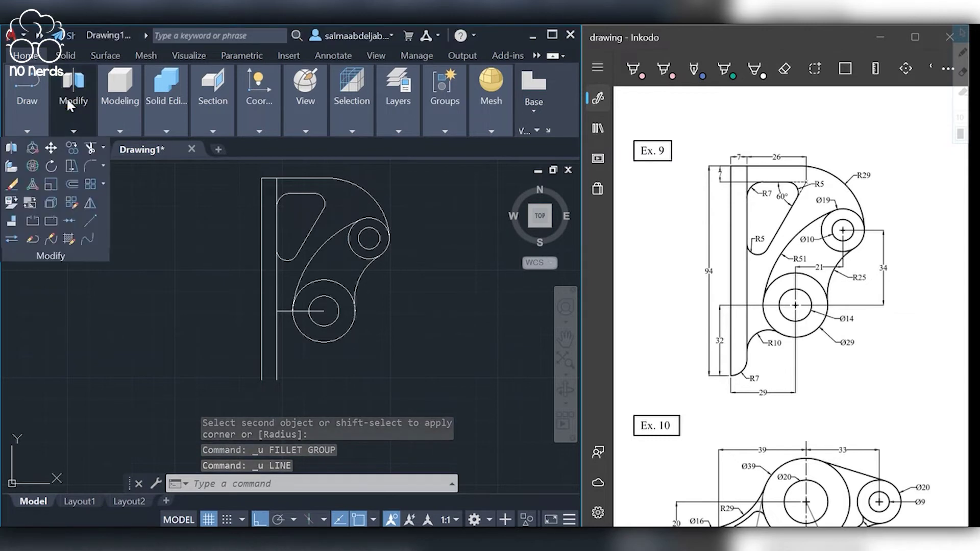
- Draw the short bottom edge from the vertical line's lower end to the left line
text(l)
key(Return)
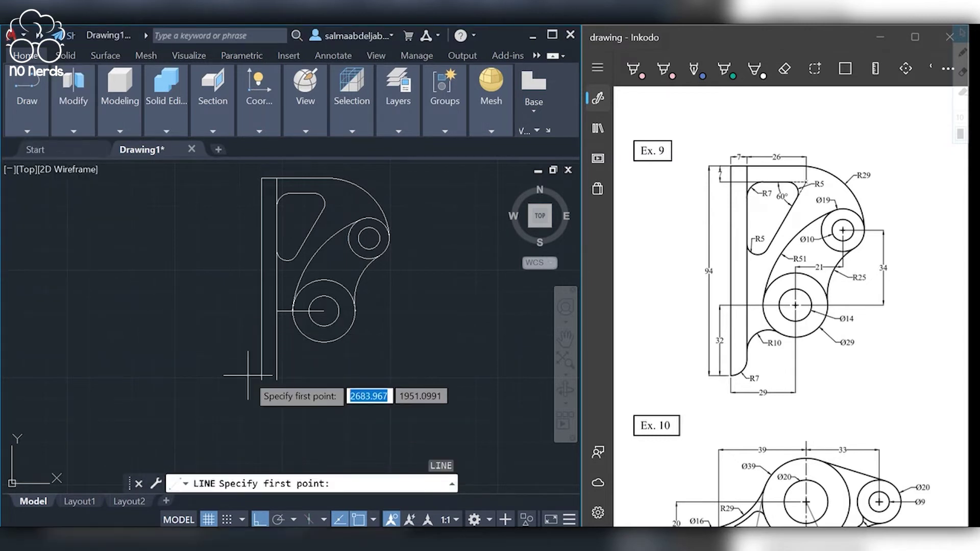
click(275, 381)
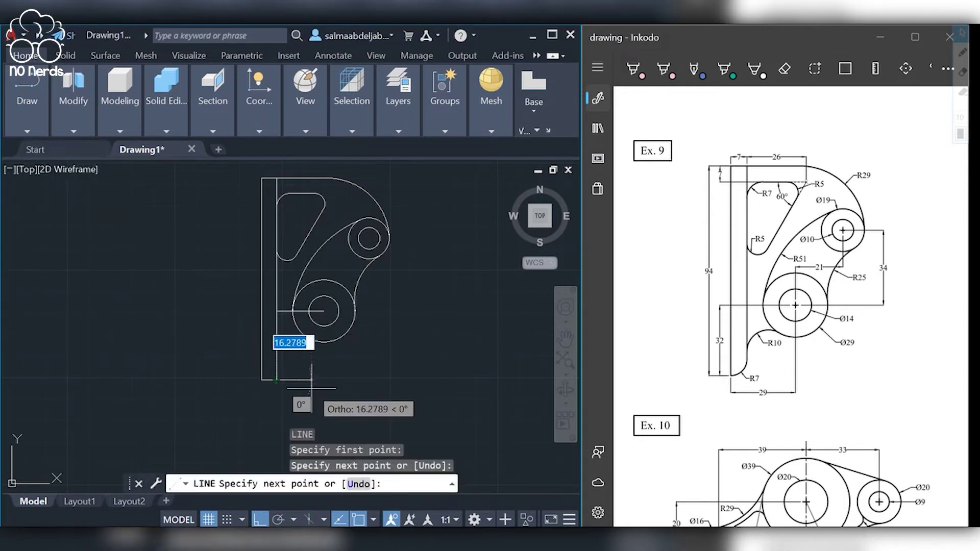
key(Return)
click(73, 106)
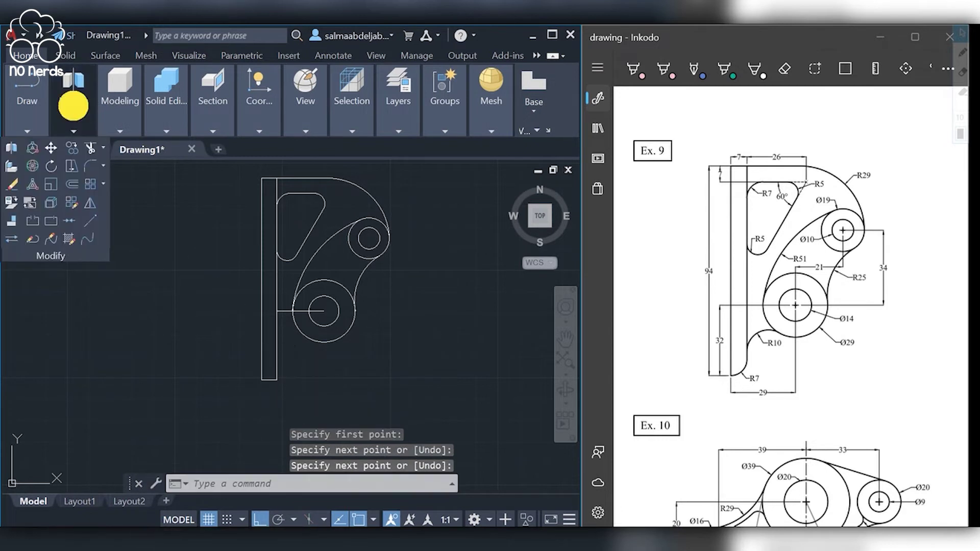
click(92, 166)
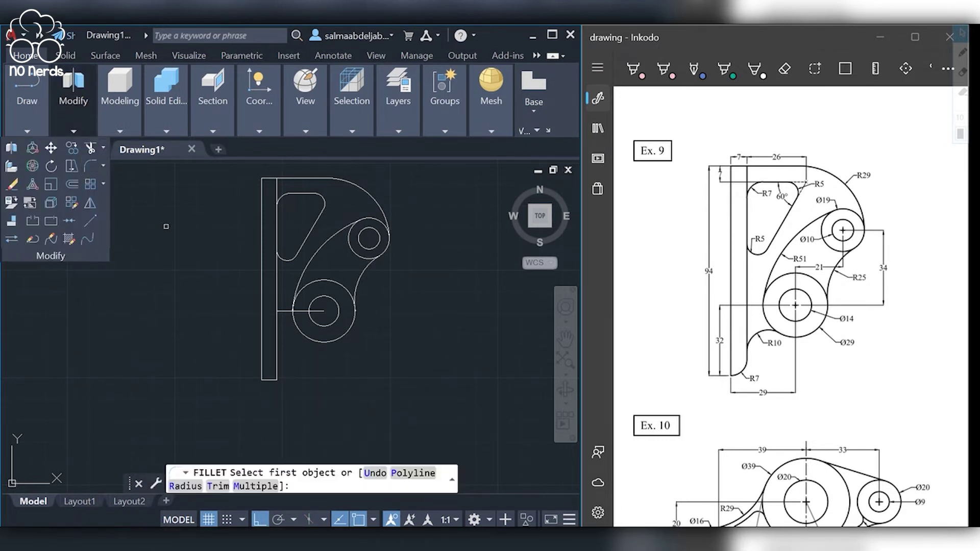
- Round the base strip's bottom corner with a radius-7 fillet
click(184, 486)
key(Return)
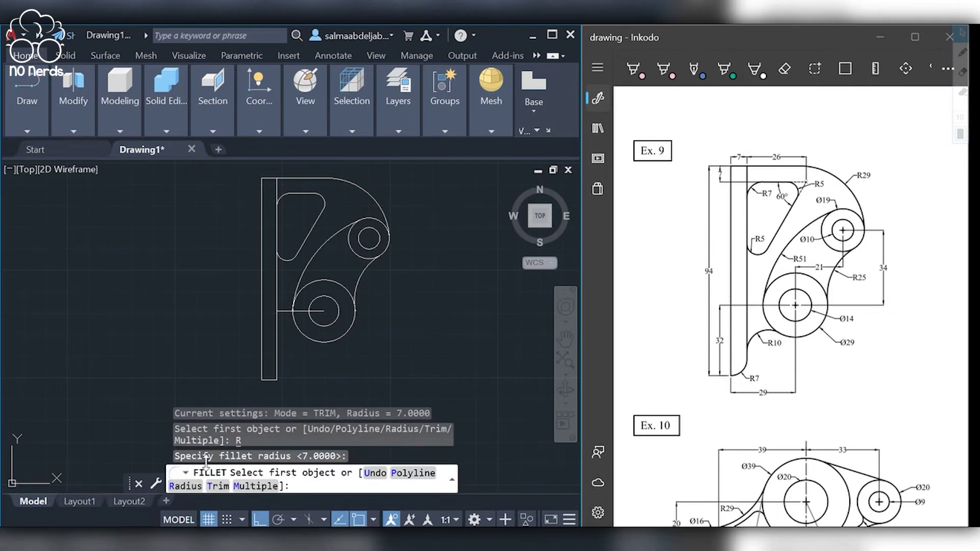
click(255, 486)
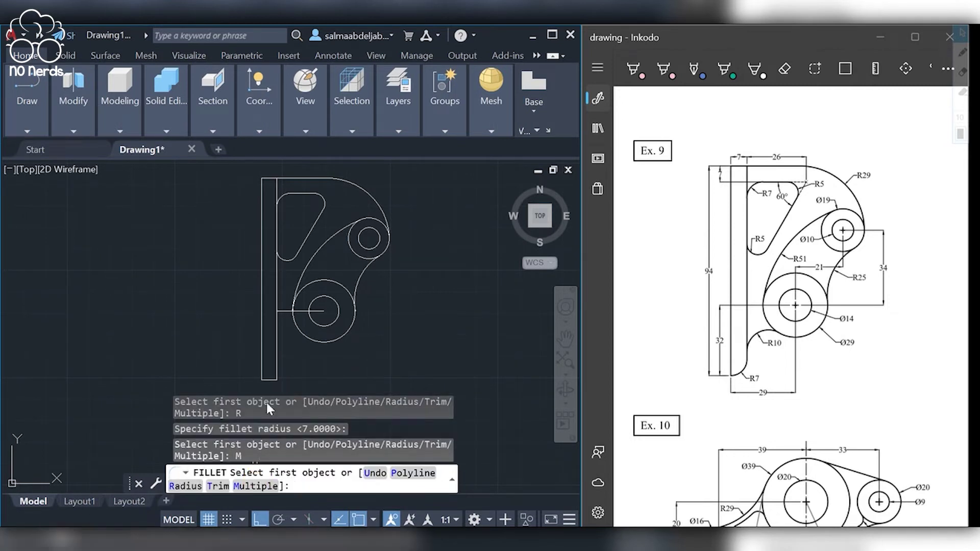
click(263, 381)
click(276, 364)
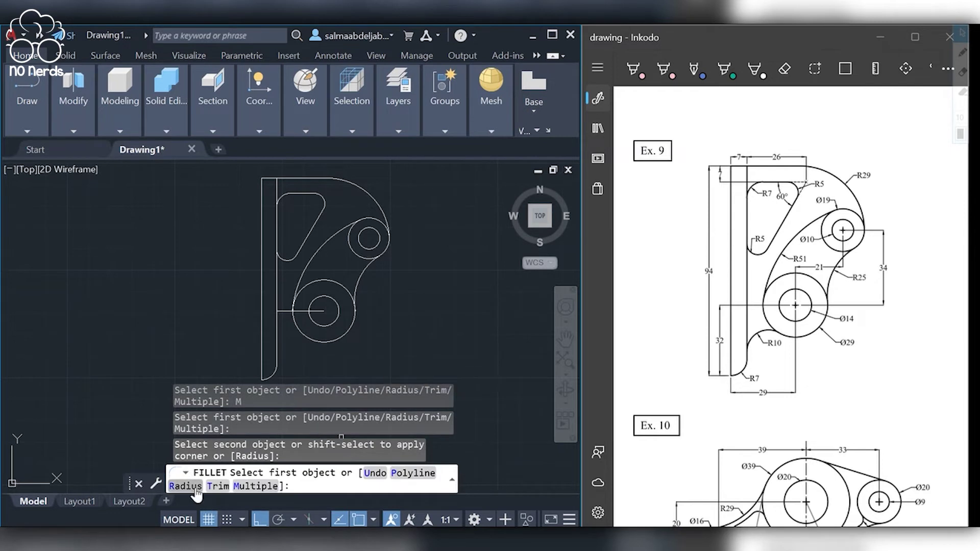
- Try a radius-10 fillet between the vertical line and lower circle, then undo it
click(195, 487)
text(10)
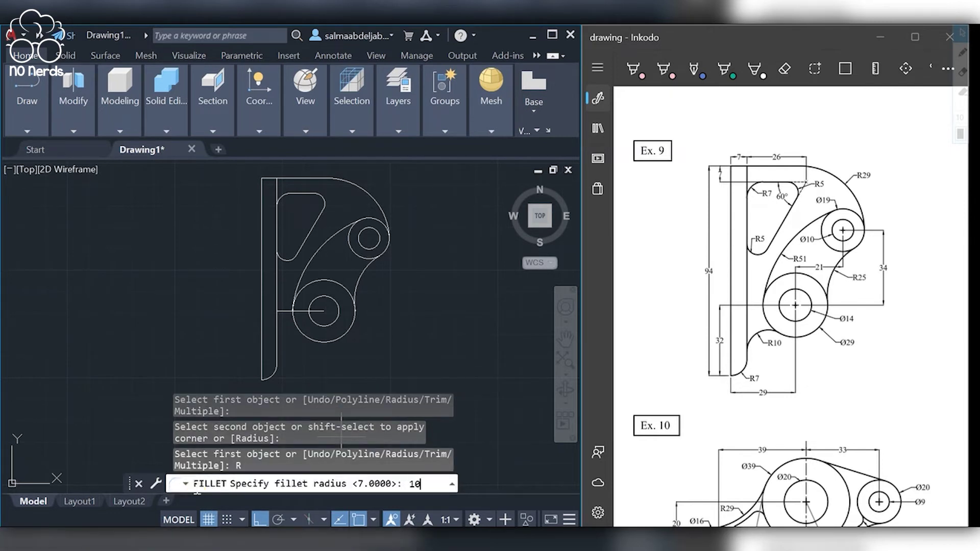
key(Return)
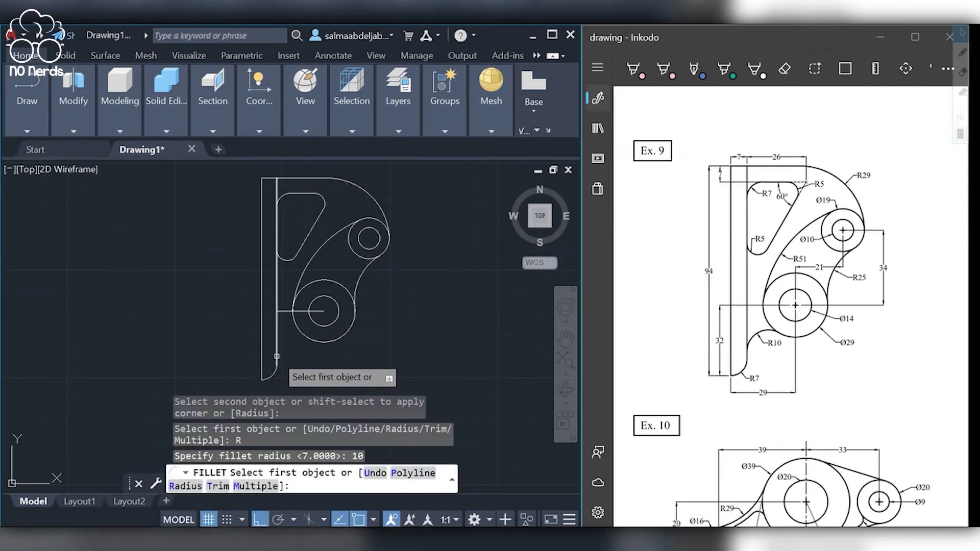
click(277, 357)
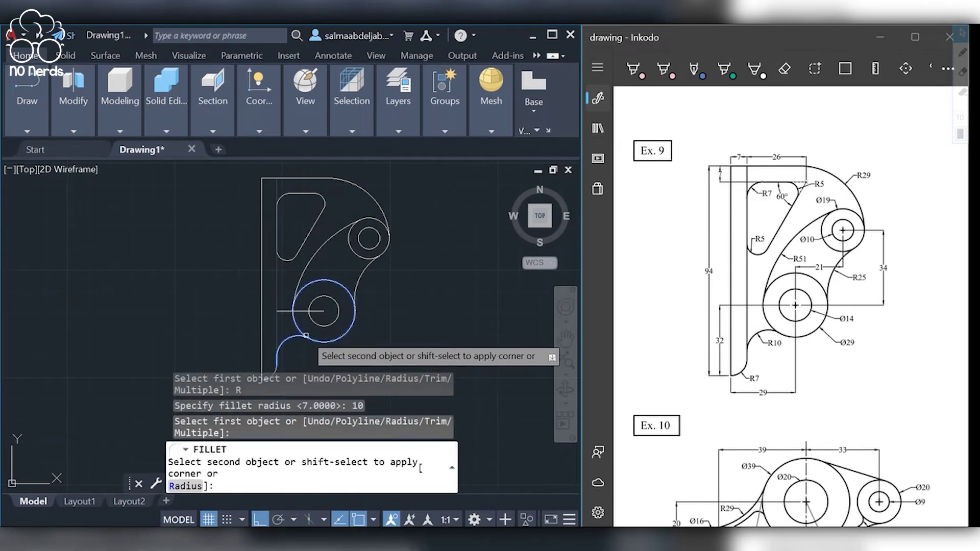
click(305, 336)
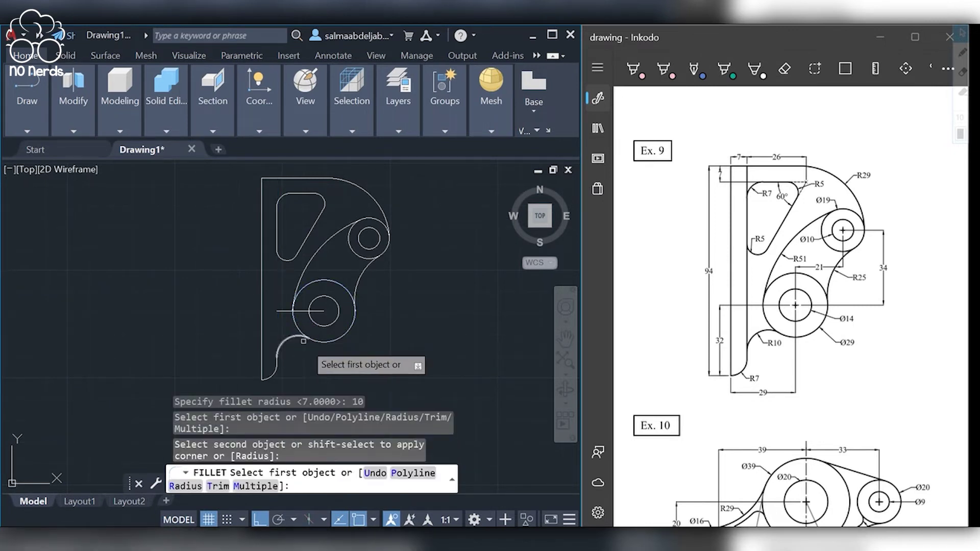
key(ctrl+z)
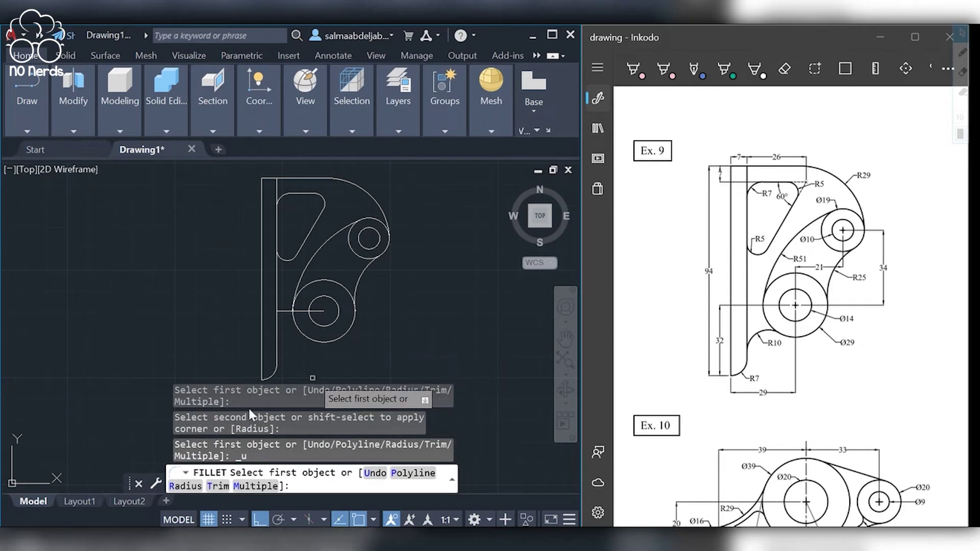
- Add an untrimmed radius-10 fillet between the vertical line and the lower circle
click(214, 480)
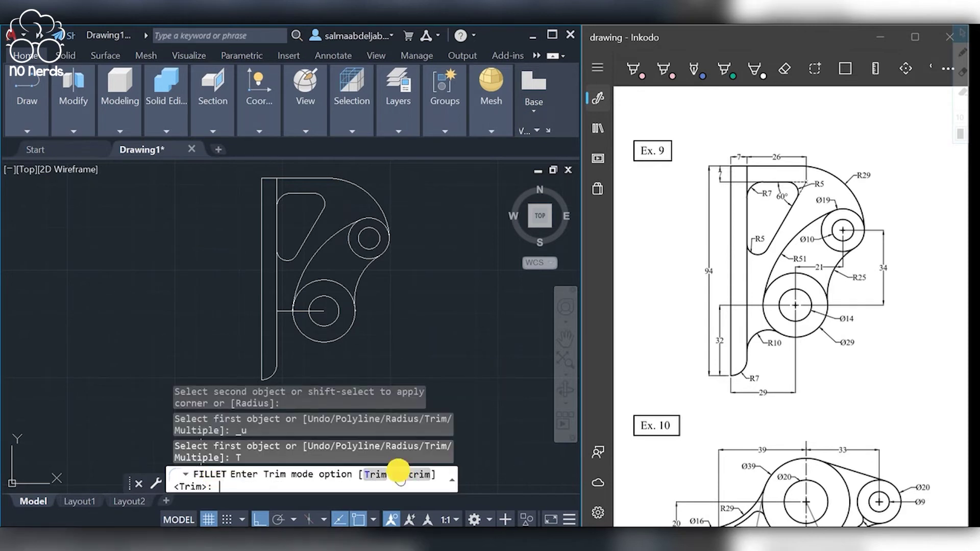
click(400, 474)
click(222, 486)
key(Return)
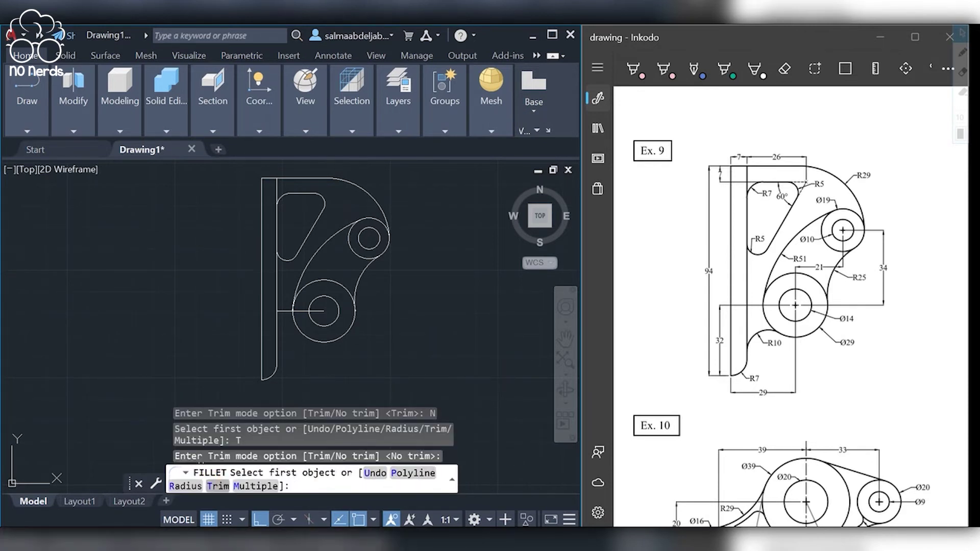
click(276, 351)
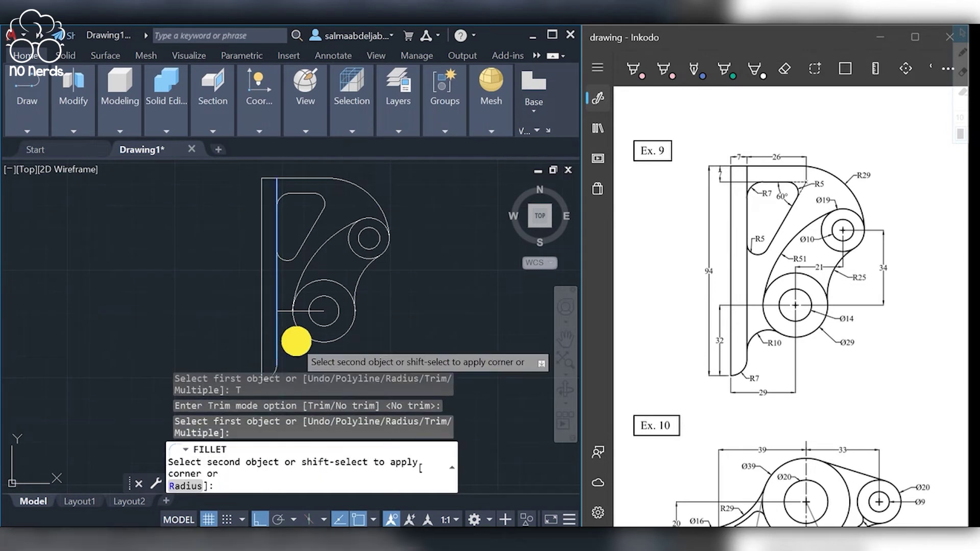
click(311, 337)
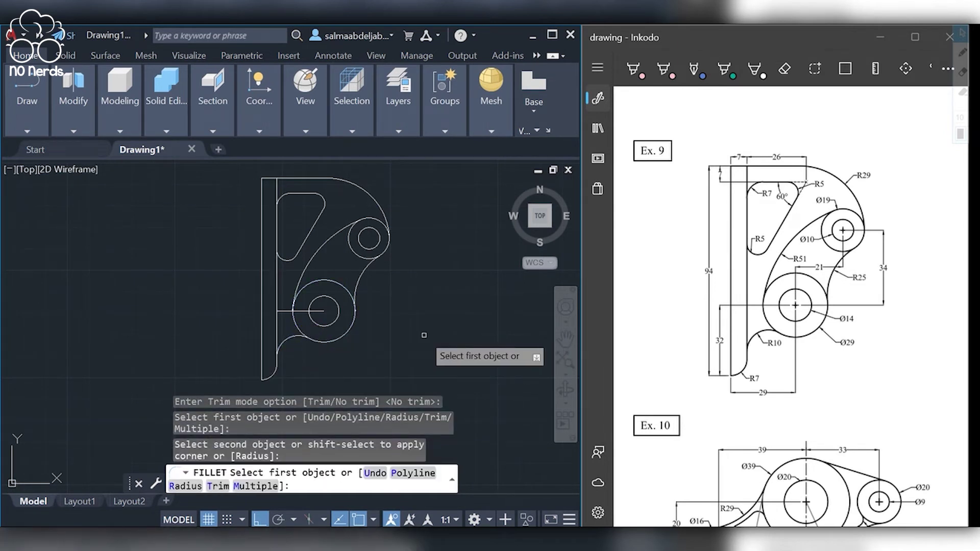
key(Return)
- Delete the horizontal construction line
click(302, 308)
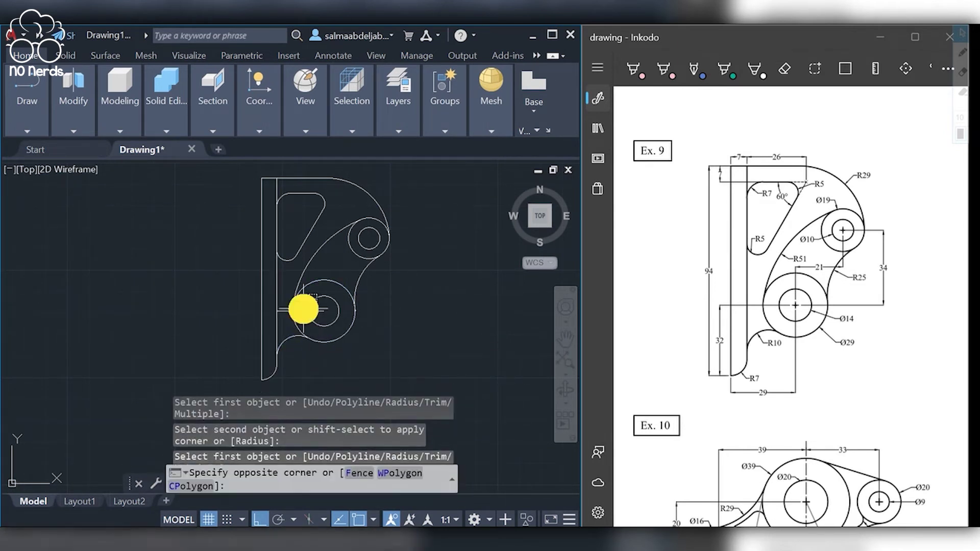
click(304, 311)
key(Delete)
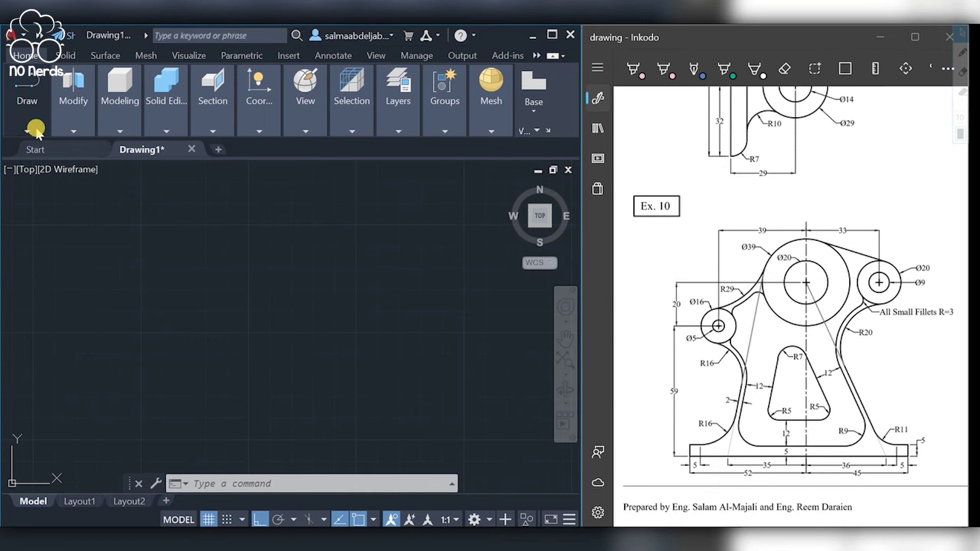
- Draw a Ø39 circle with a concentric radius-10 circle
click(28, 130)
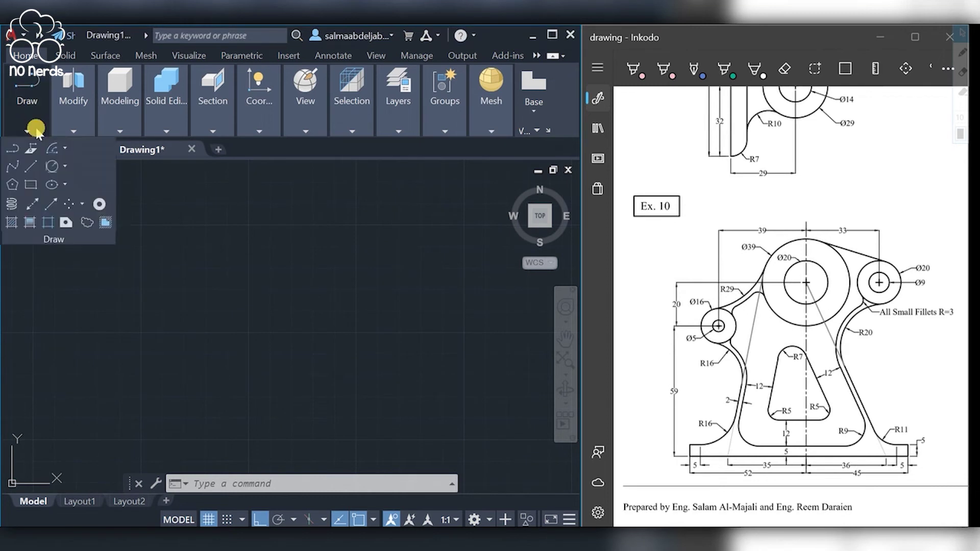
click(64, 165)
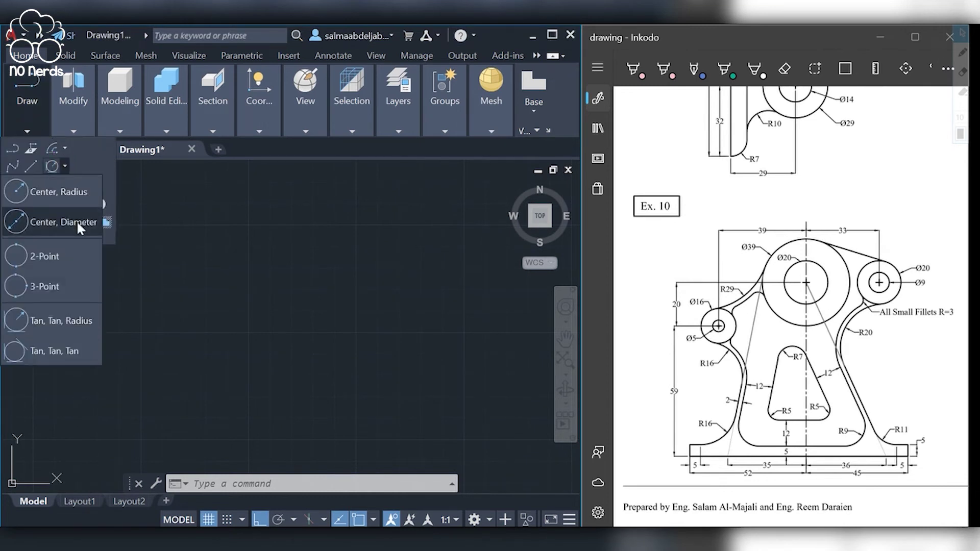
click(78, 221)
click(305, 261)
text(d)
key(Return)
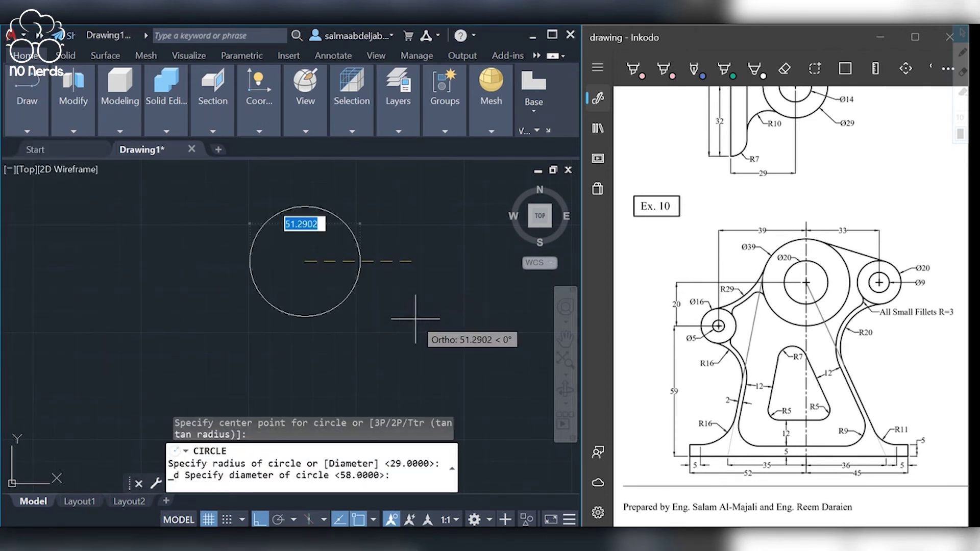
text(39)
key(Return)
key(Return)
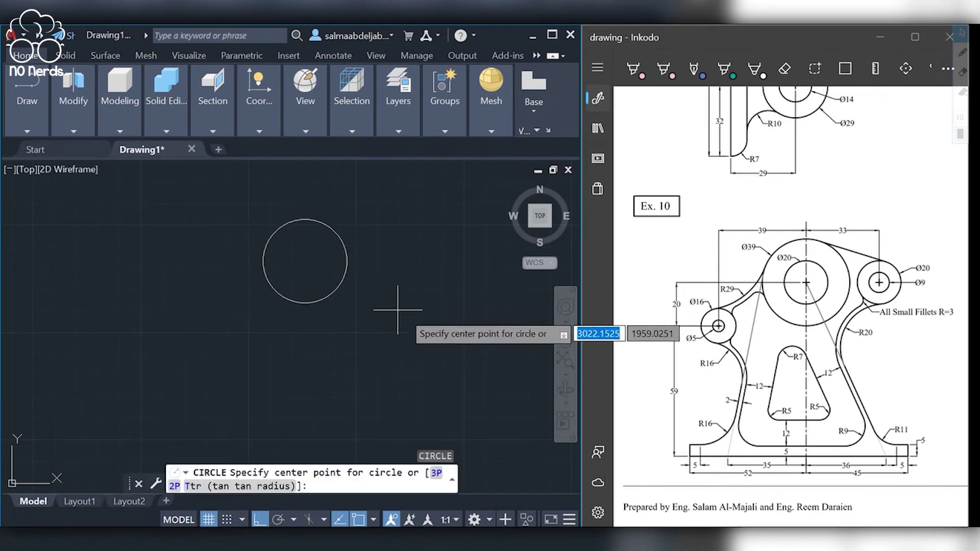
click(305, 261)
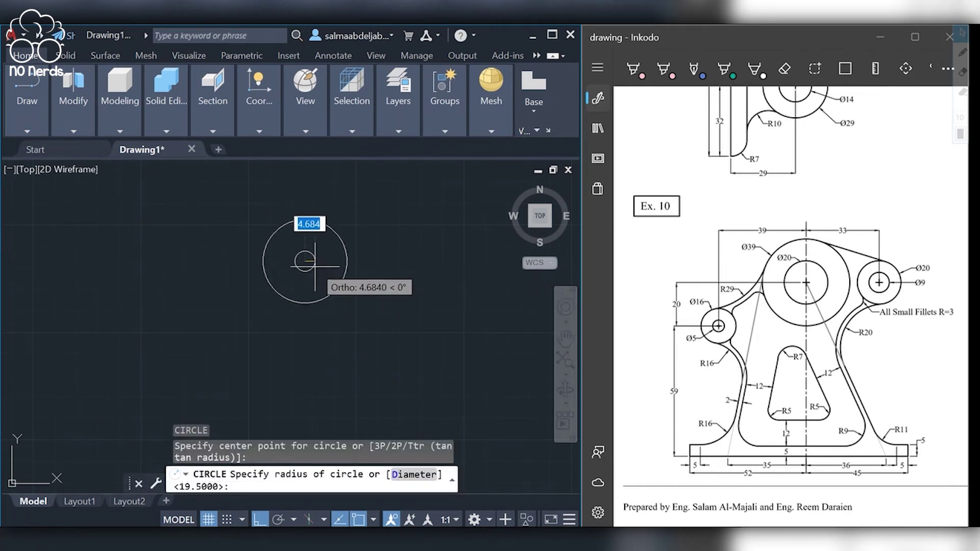
text(10)
key(Return)
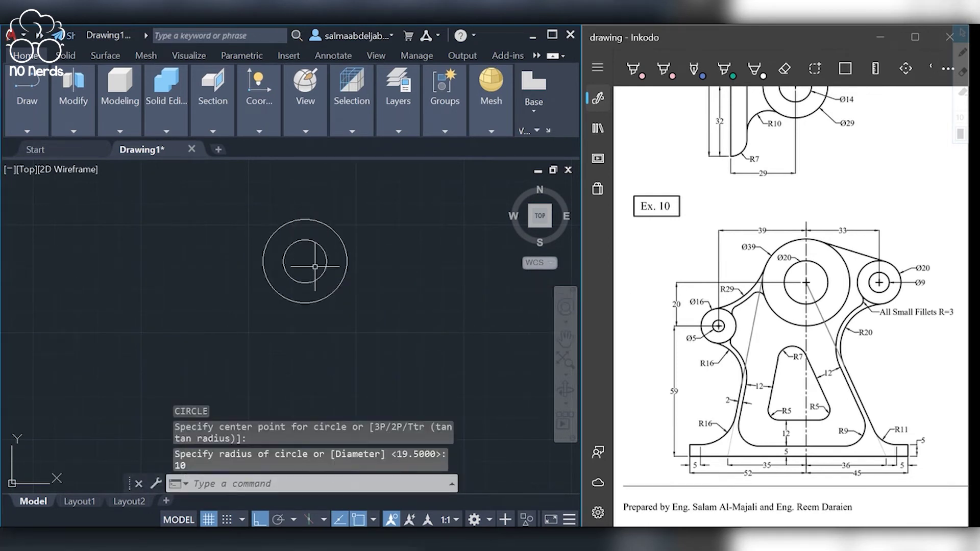
- Draw construction lines from the circles' centre: 39 left then 20 down, and 33 right
text(l)
key(Return)
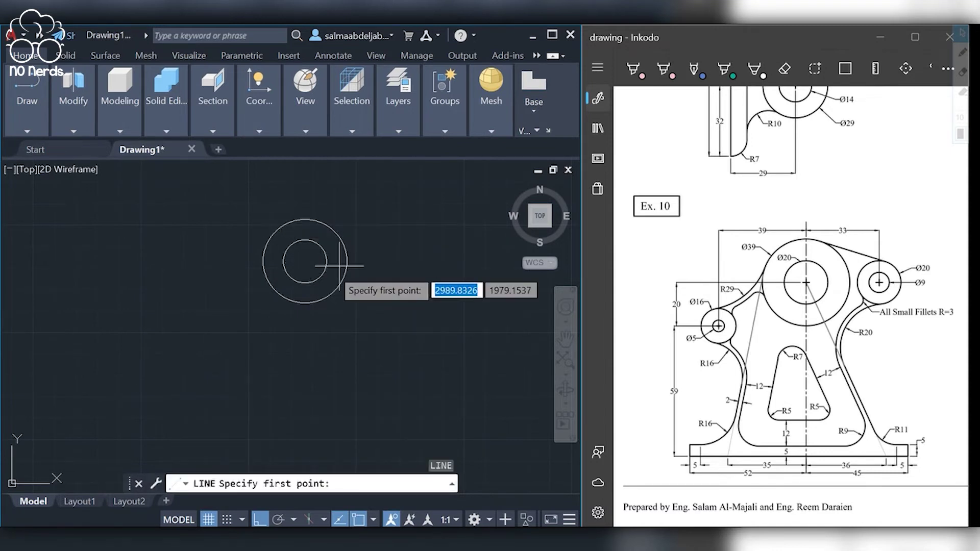
click(305, 262)
text(39)
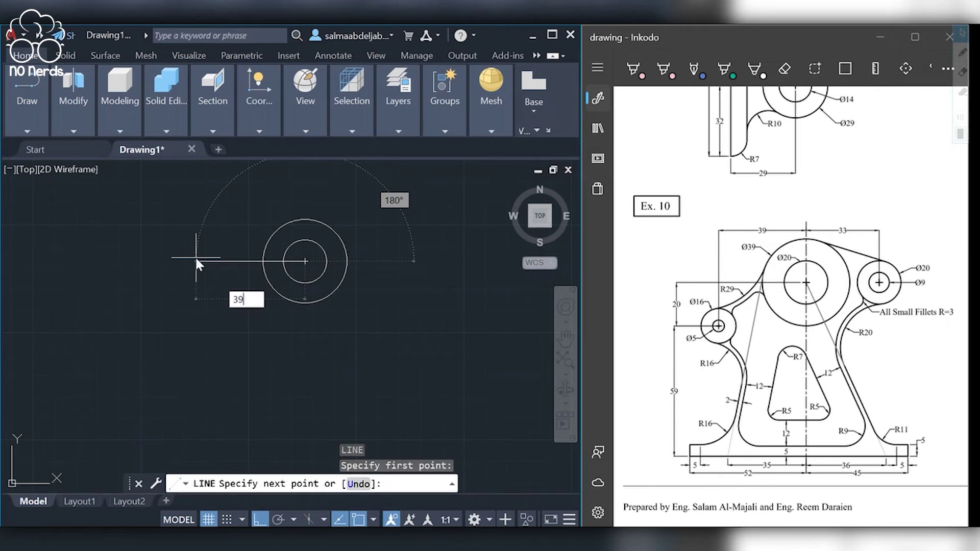
key(Return)
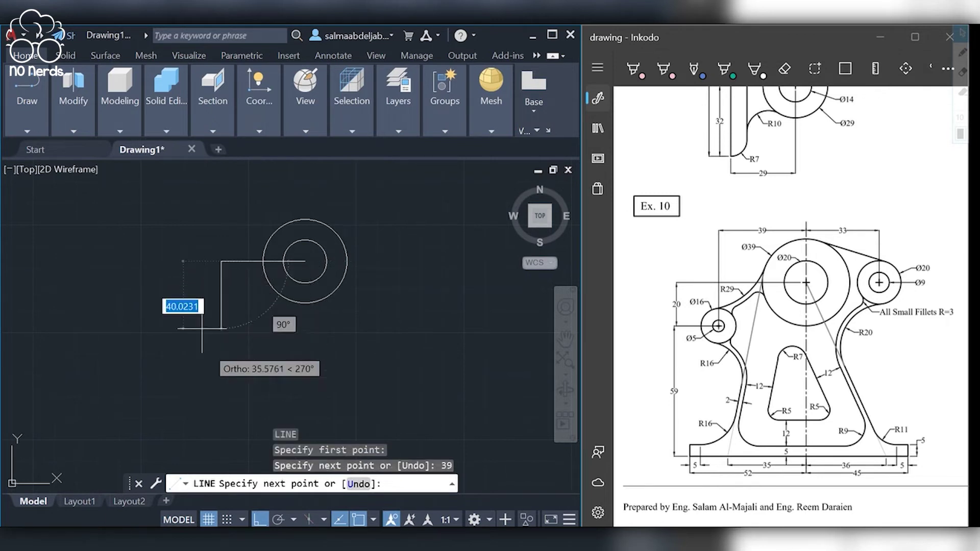
text(20)
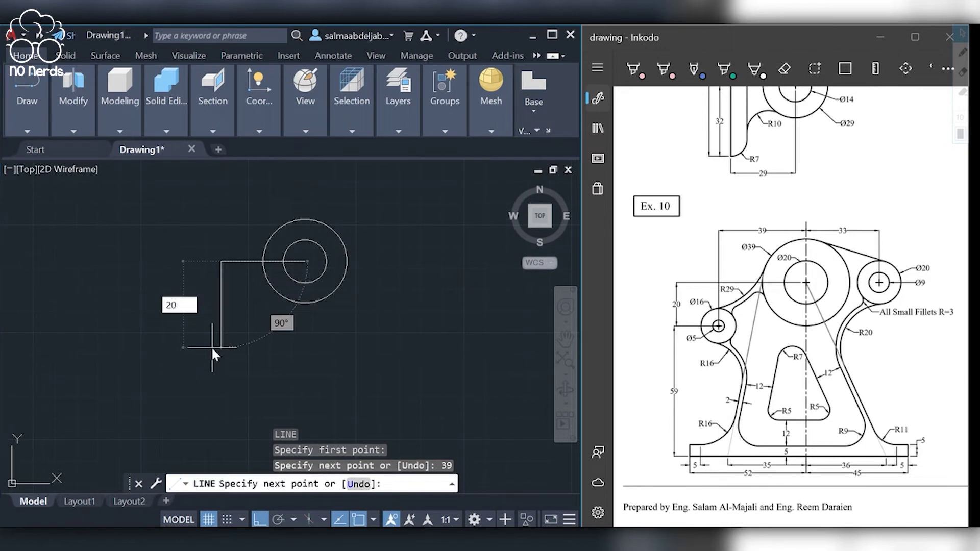
key(Return)
key(Return)
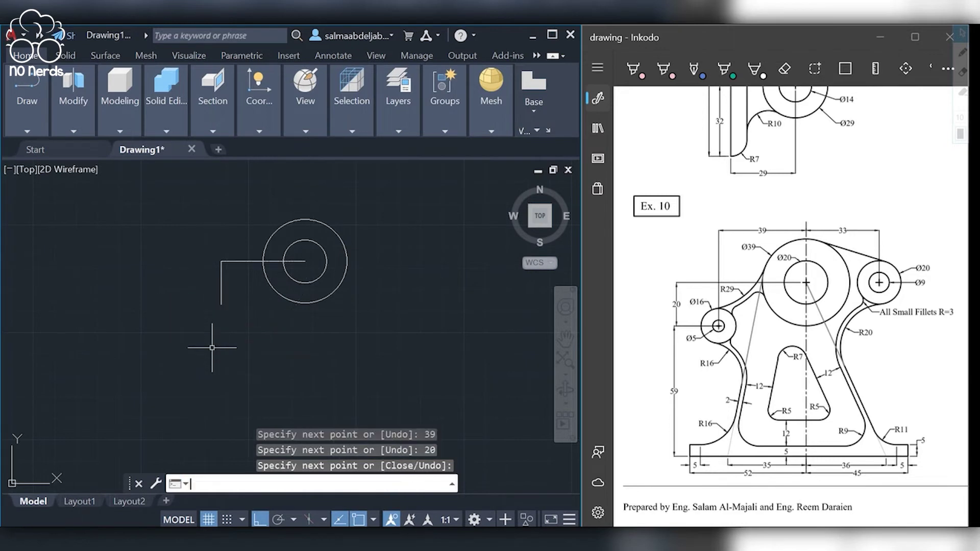
key(Return)
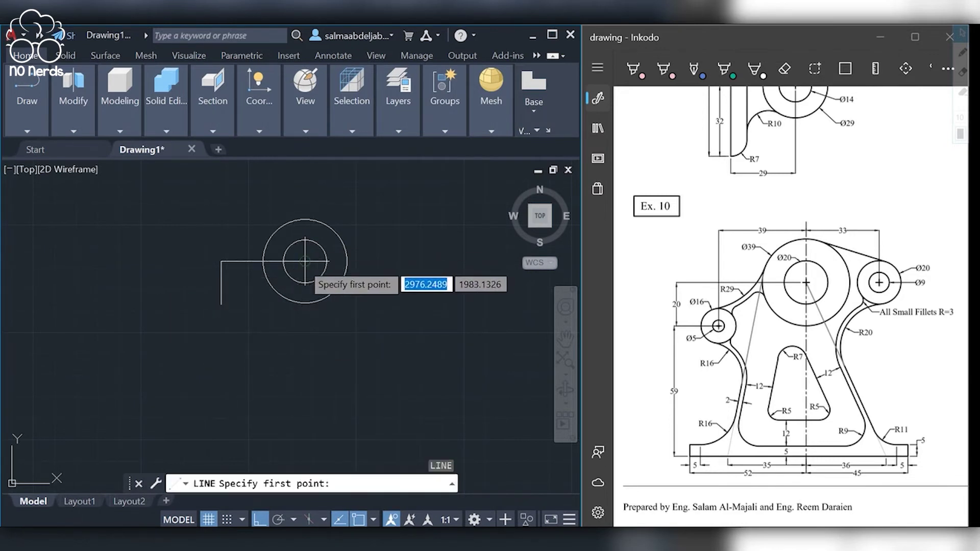
click(306, 261)
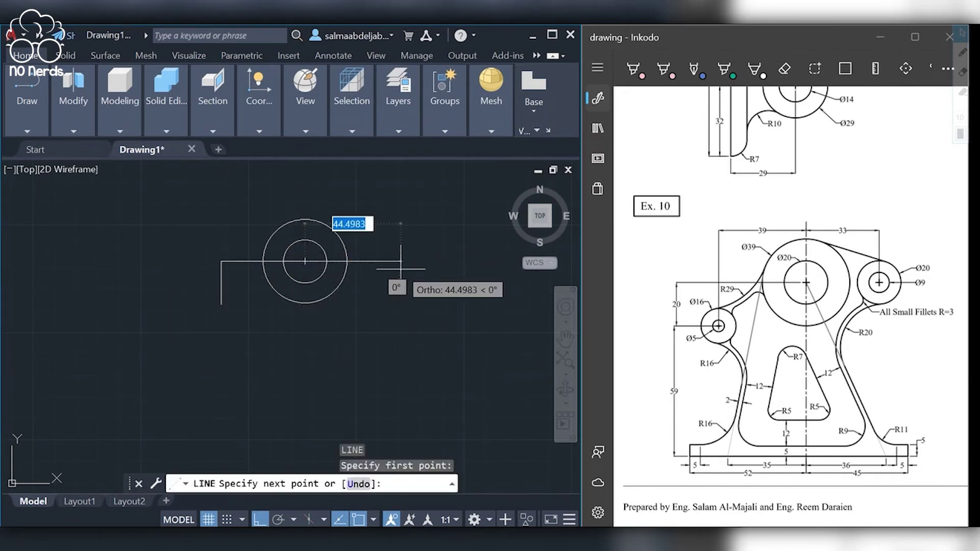
text(33)
key(Return)
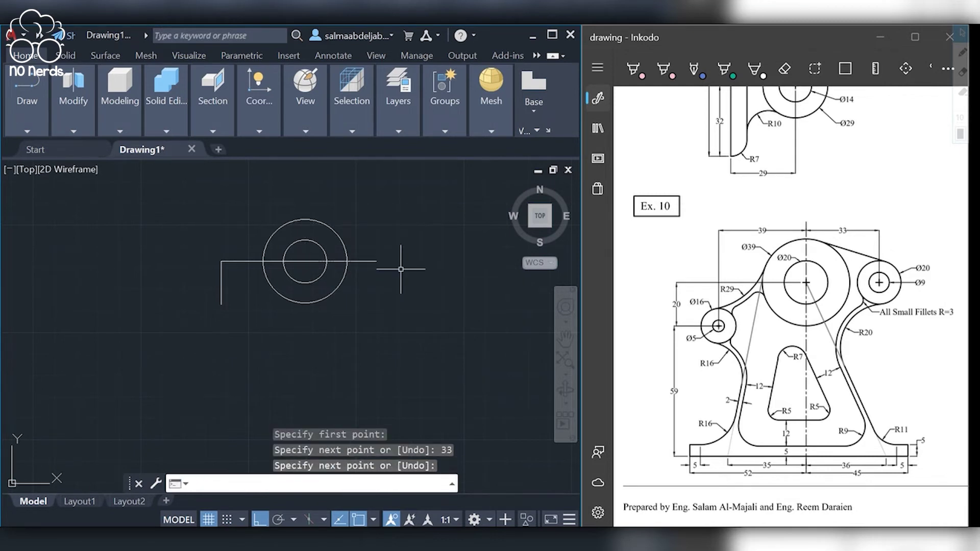
key(Escape)
- At the 33-unit line's right end, draw a Ø9 circle with a concentric radius-10 circle
click(27, 102)
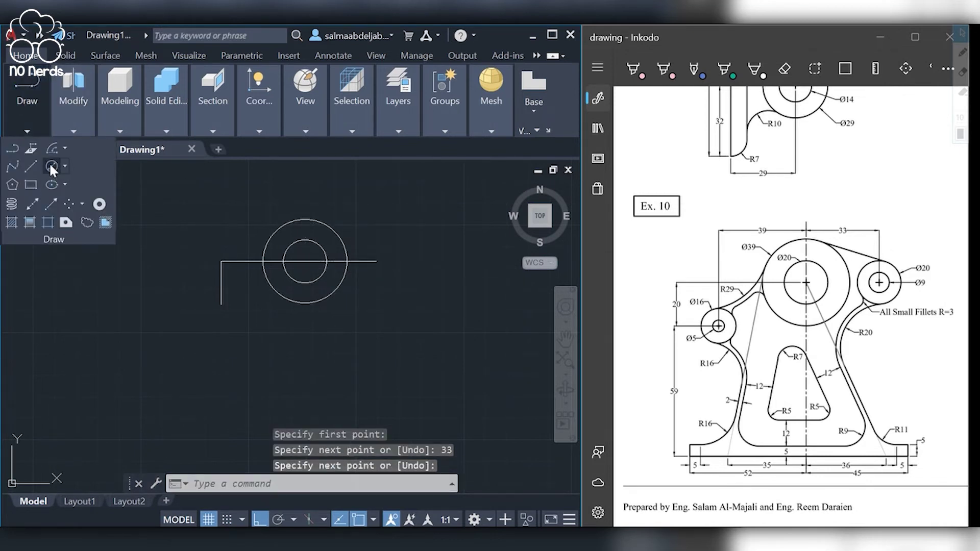
click(52, 167)
click(376, 261)
key(Down)
key(Return)
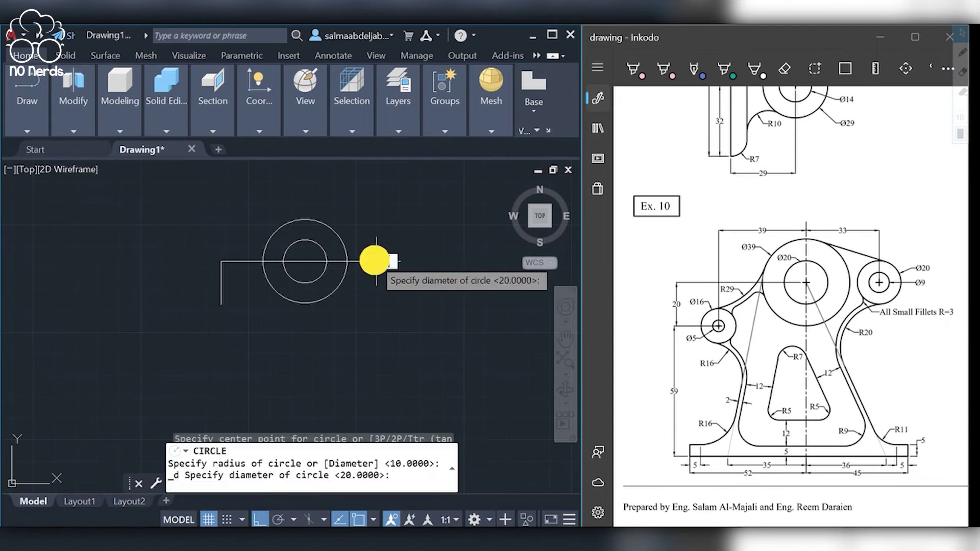
text(9)
key(Return)
key(Return)
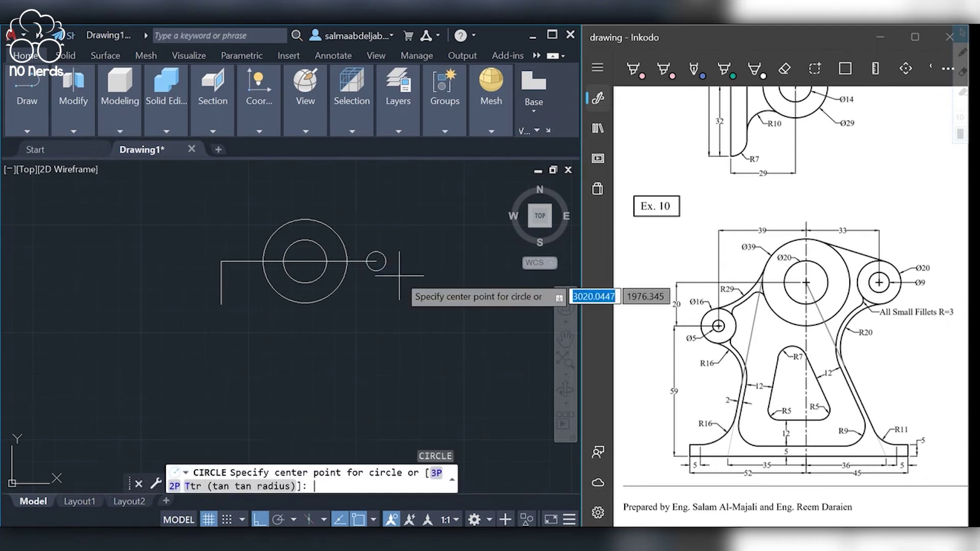
click(376, 260)
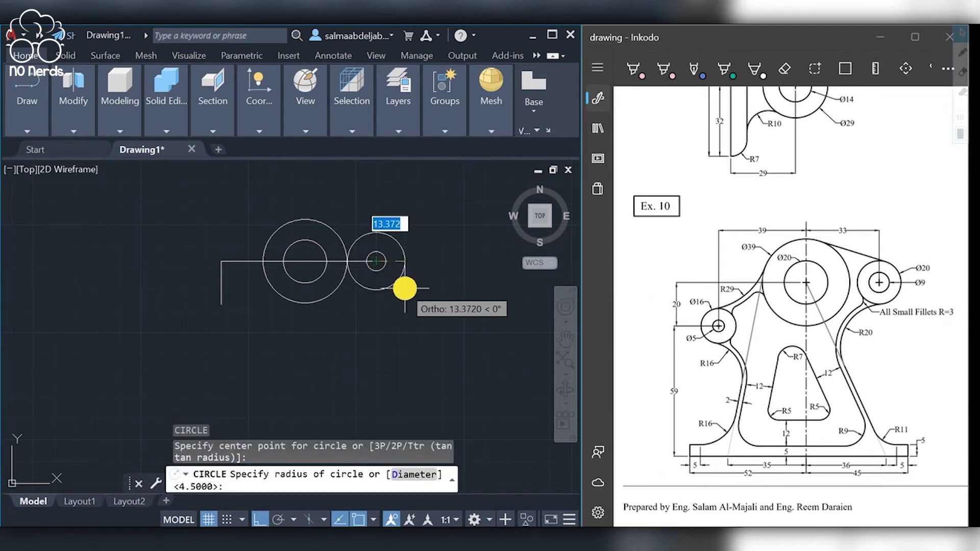
text(10)
key(Return)
key(Return)
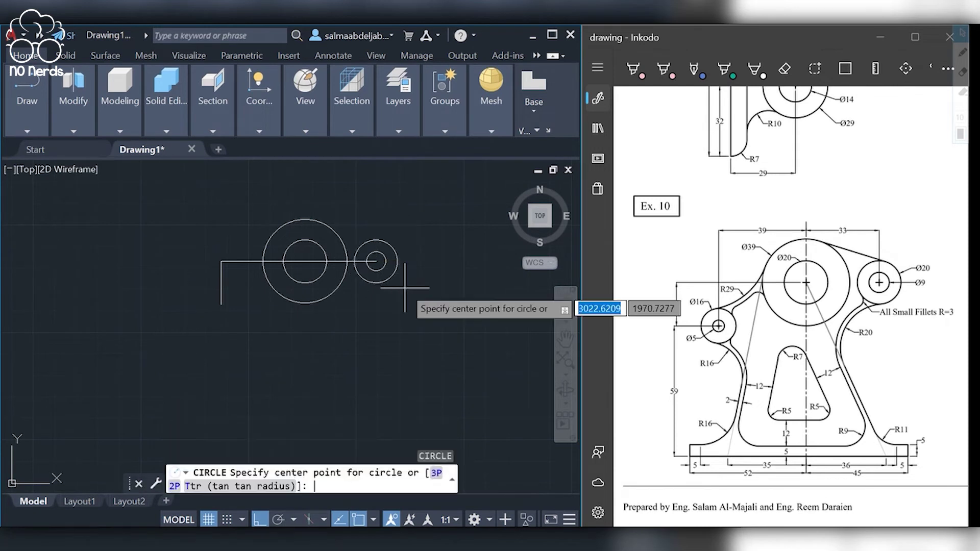
- Draw a radius-8 circle with a concentric Ø5 circle at the left line end
click(221, 304)
text(8)
key(Return)
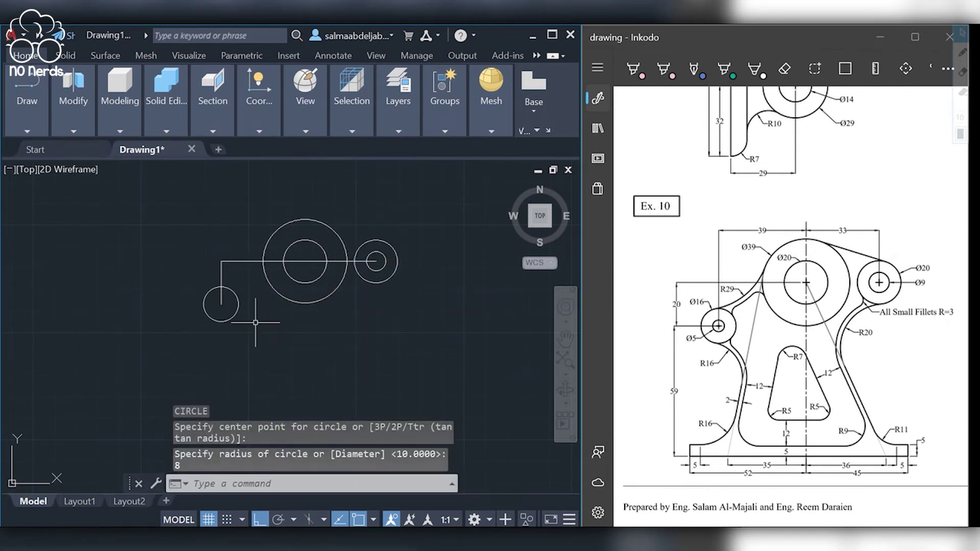
click(51, 162)
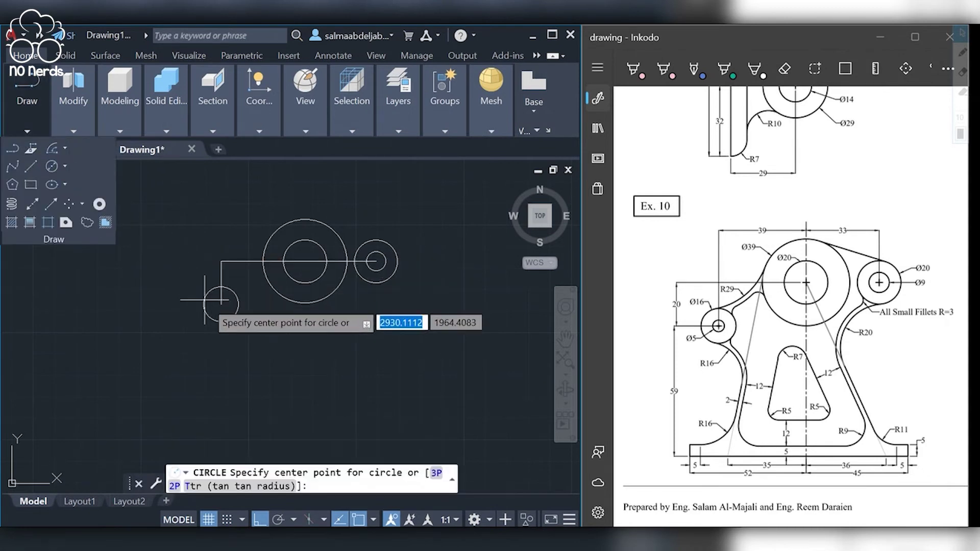
click(221, 304)
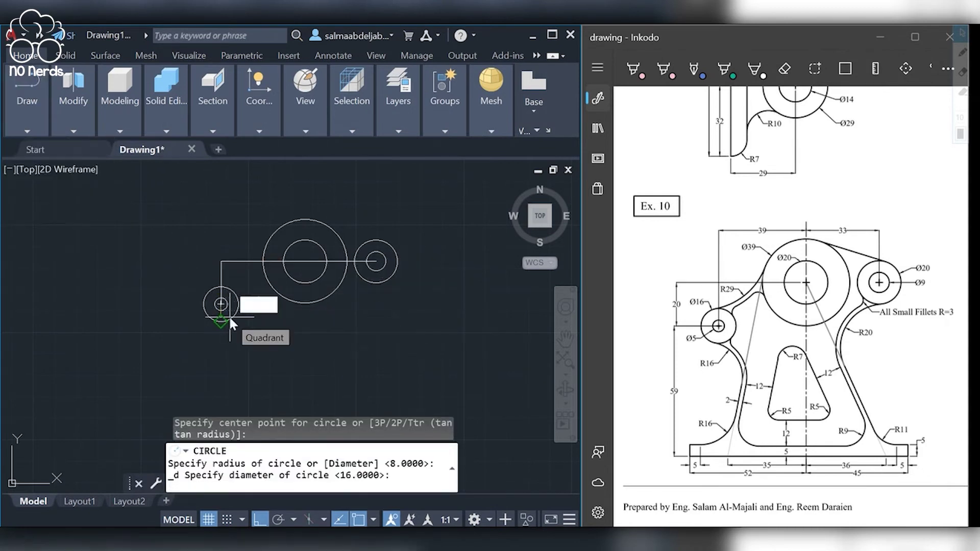
text(5)
key(Return)
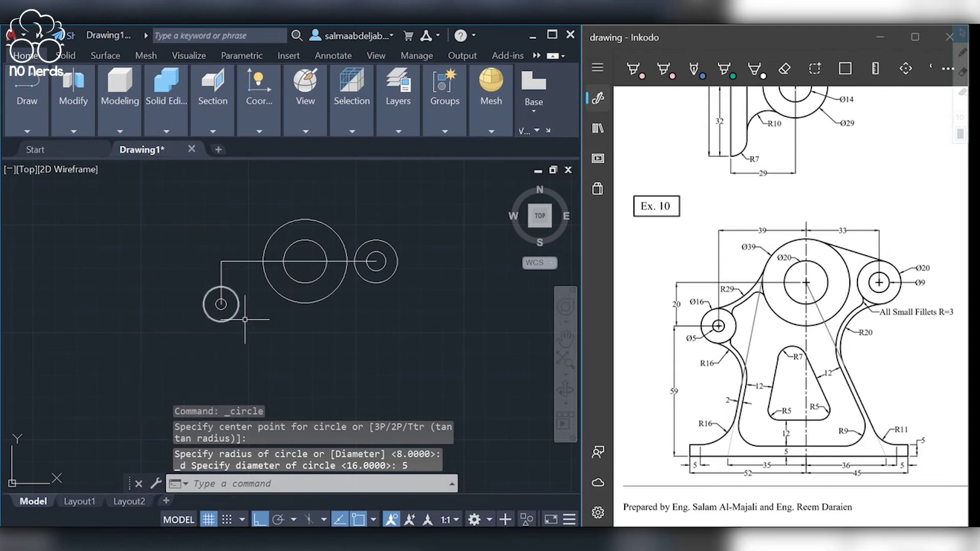
- Draw a 79-unit vertical line down from the large circle's centre, with 35-unit left and 36-unit right base segments, rising back to the centre
text(l)
key(Return)
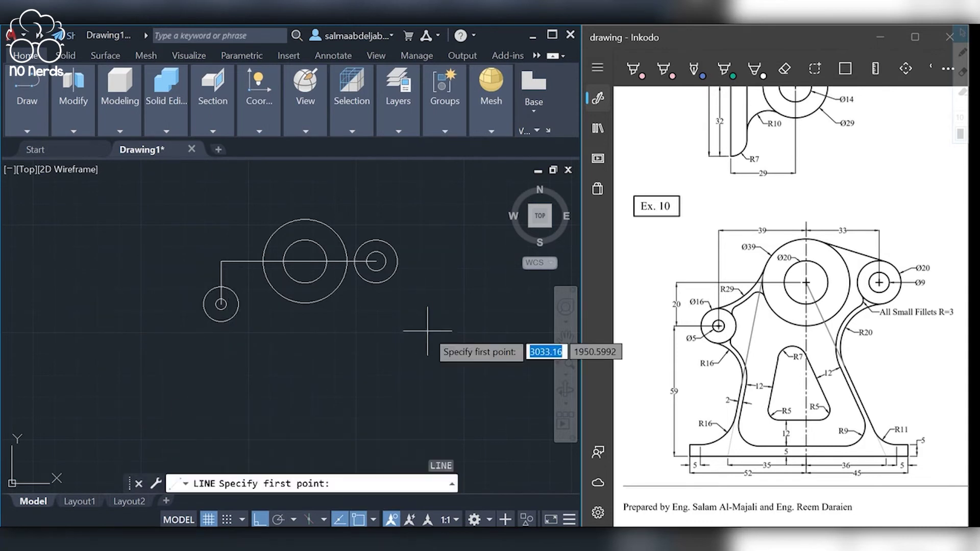
click(305, 261)
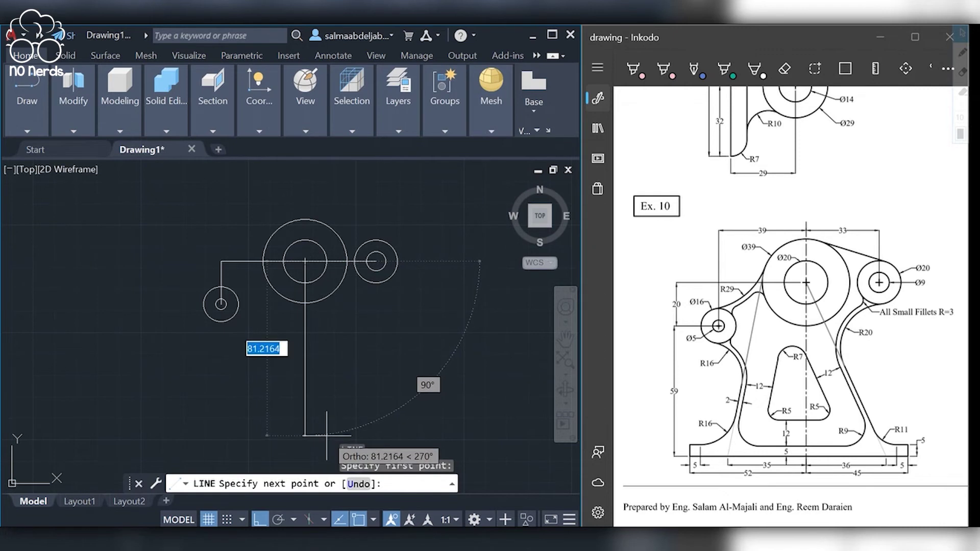
text(79)
key(Return)
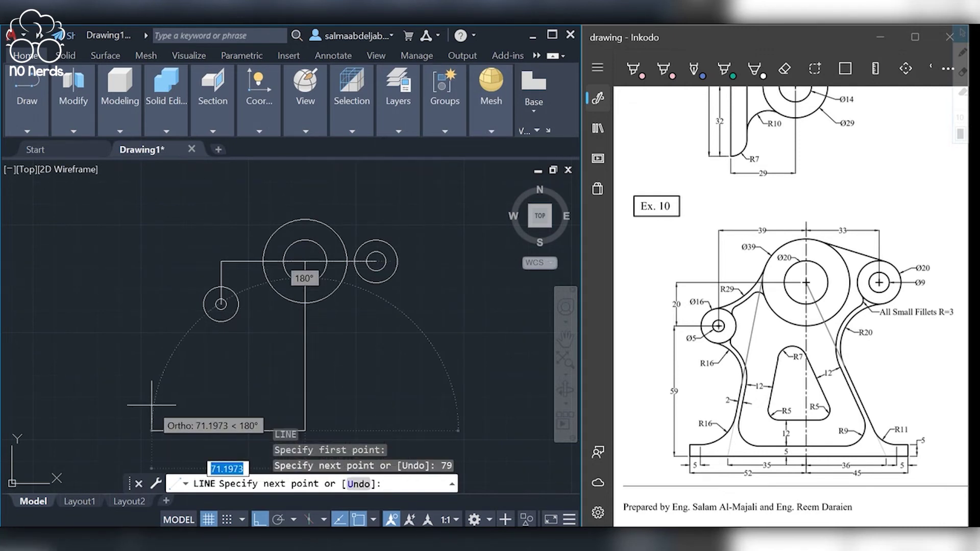
text(35)
key(Return)
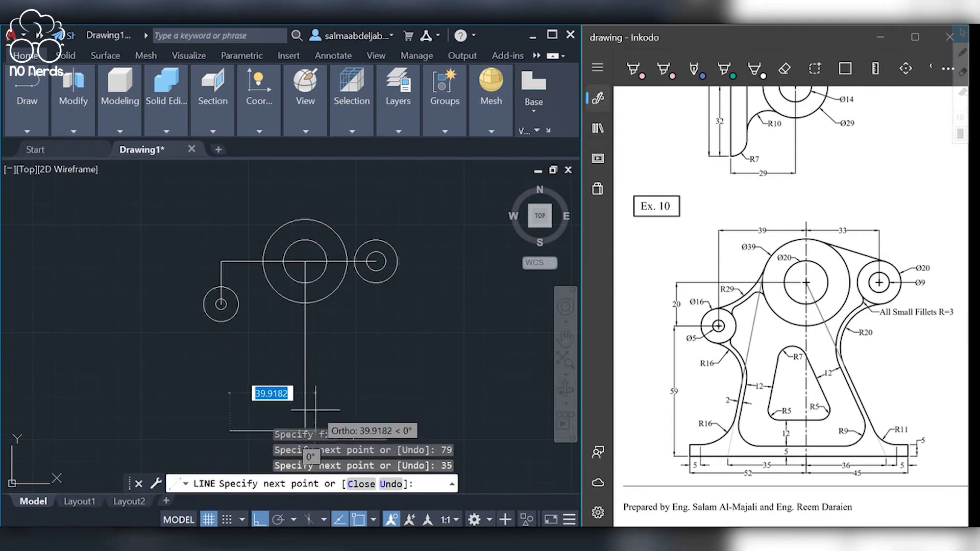
scroll(305, 438, down, 1)
middle_drag(305, 438, 304, 335)
click(305, 333)
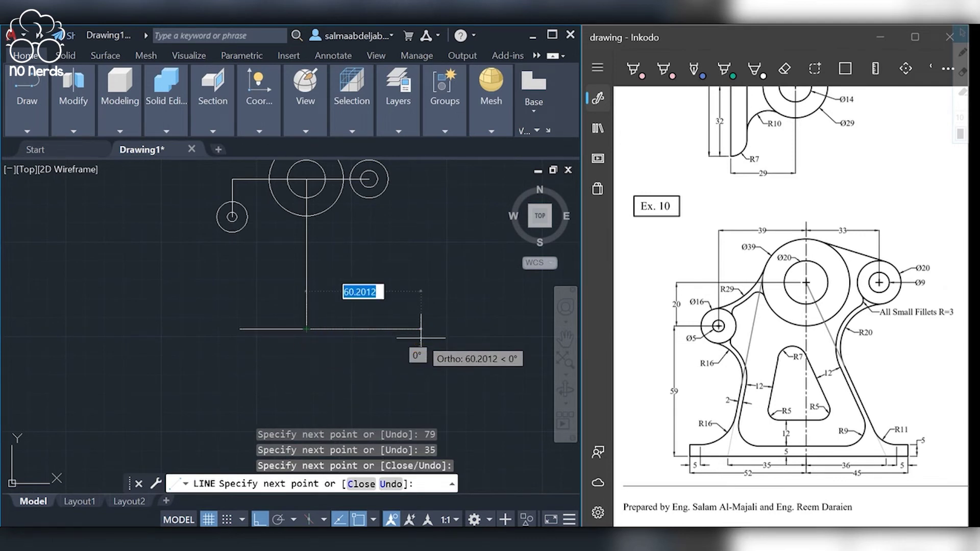
text(36)
key(Return)
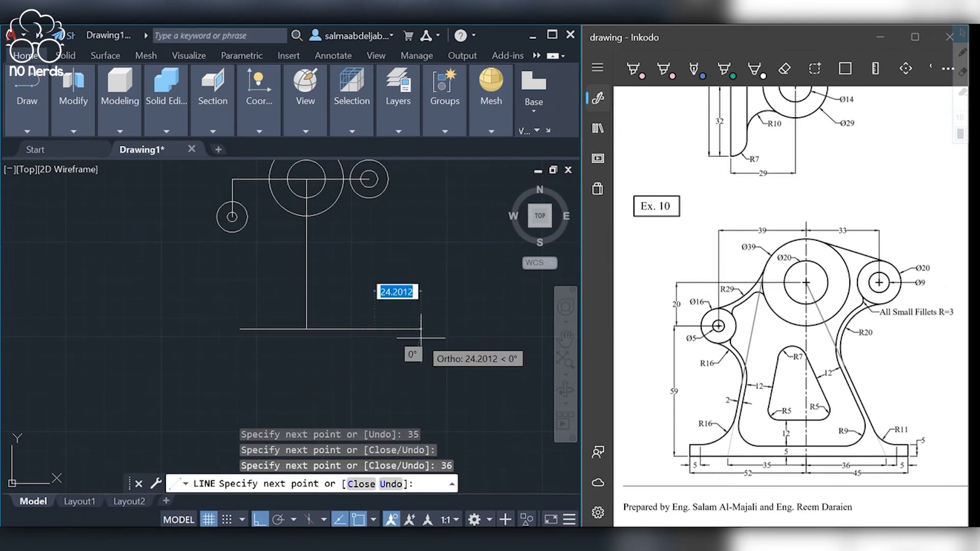
click(306, 178)
key(Return)
- Draw the left side line from the base's left end tangent to the large circle
text(l)
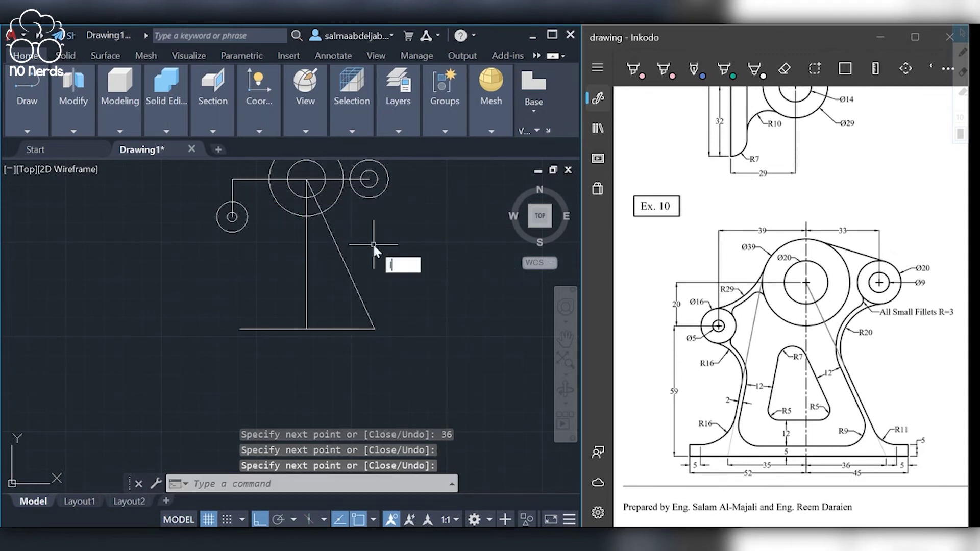
key(Return)
click(240, 329)
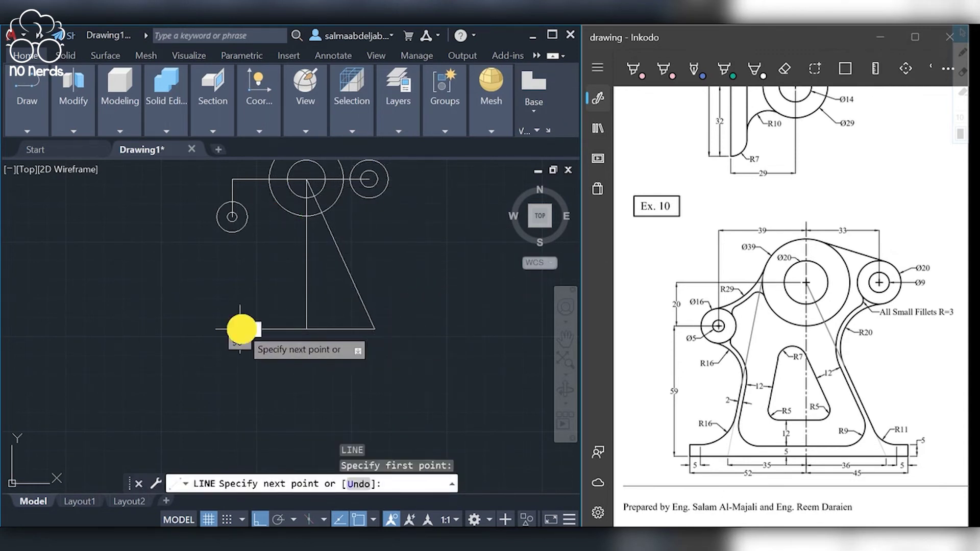
shift+right_click(260, 248)
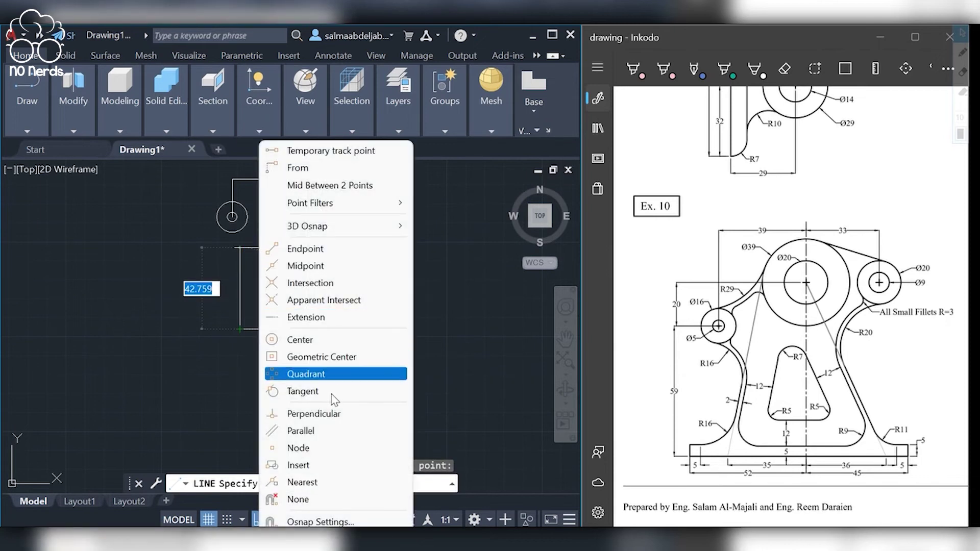
click(306, 391)
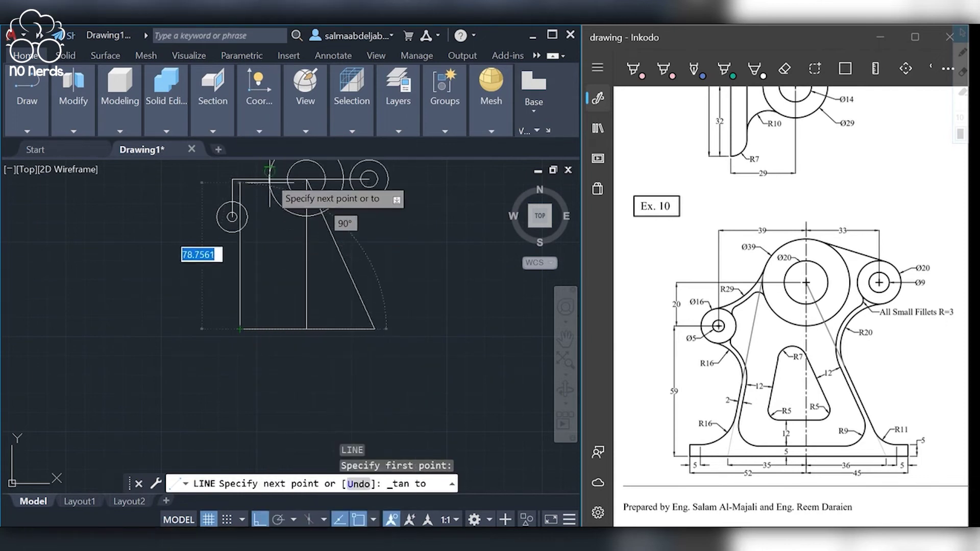
click(270, 173)
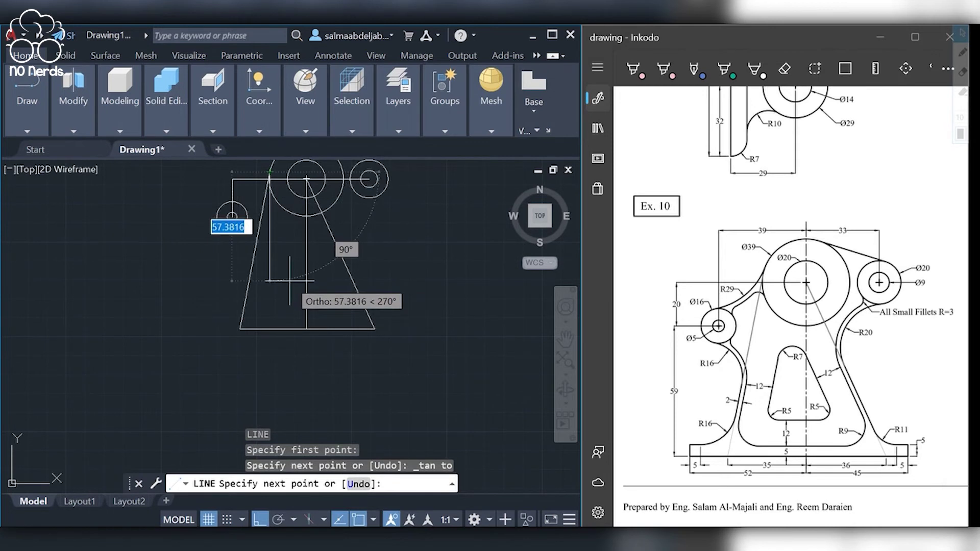
key(Return)
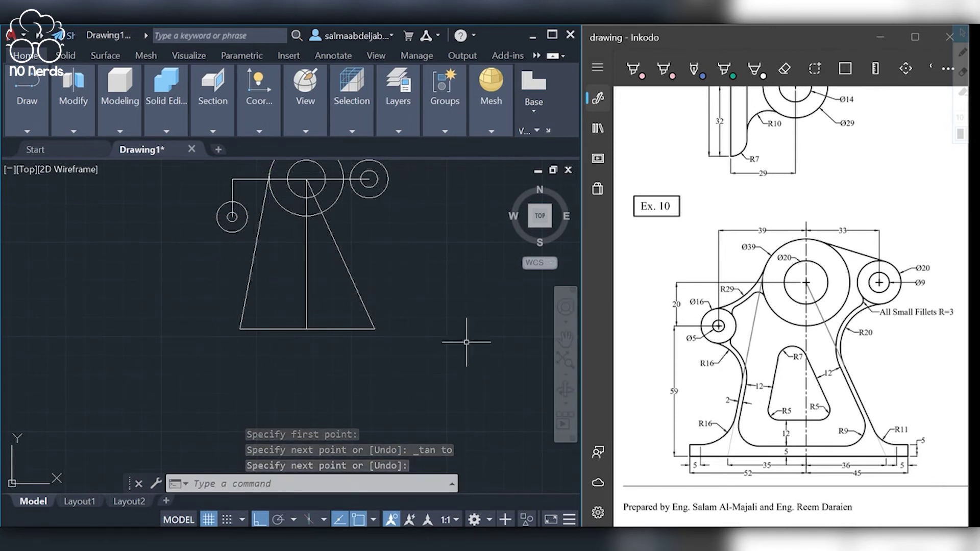
- Draw a 5-unit-high base plate running 52 left and 45 right of the base midpoint
text(L)
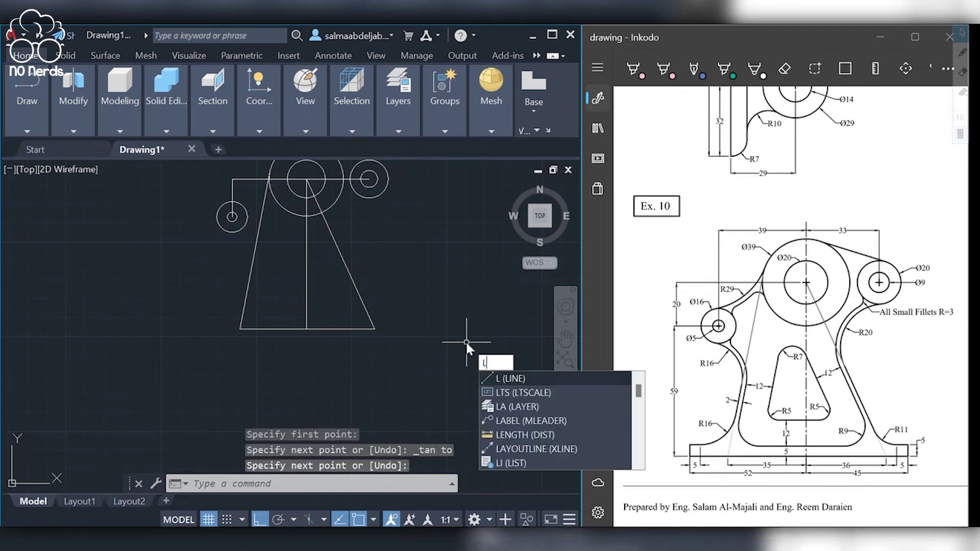
key(Return)
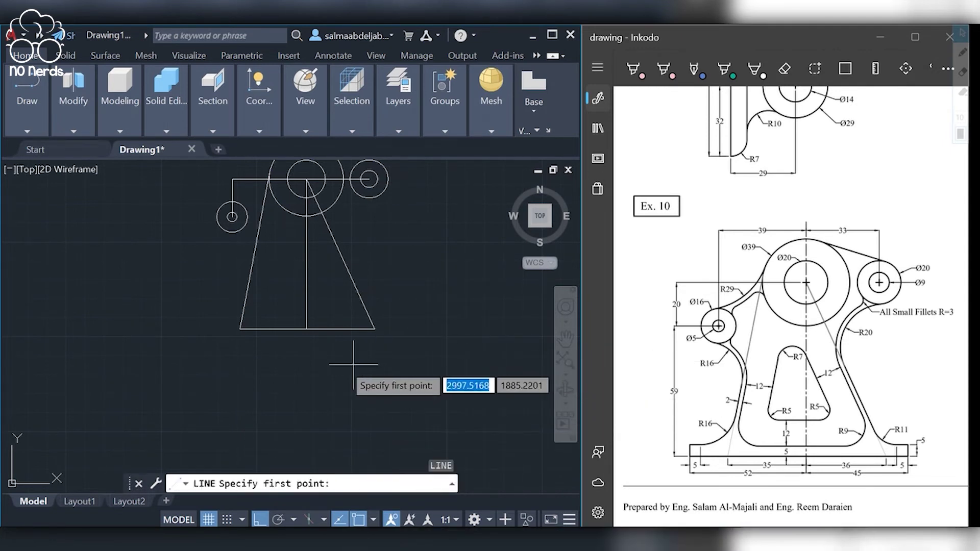
click(306, 329)
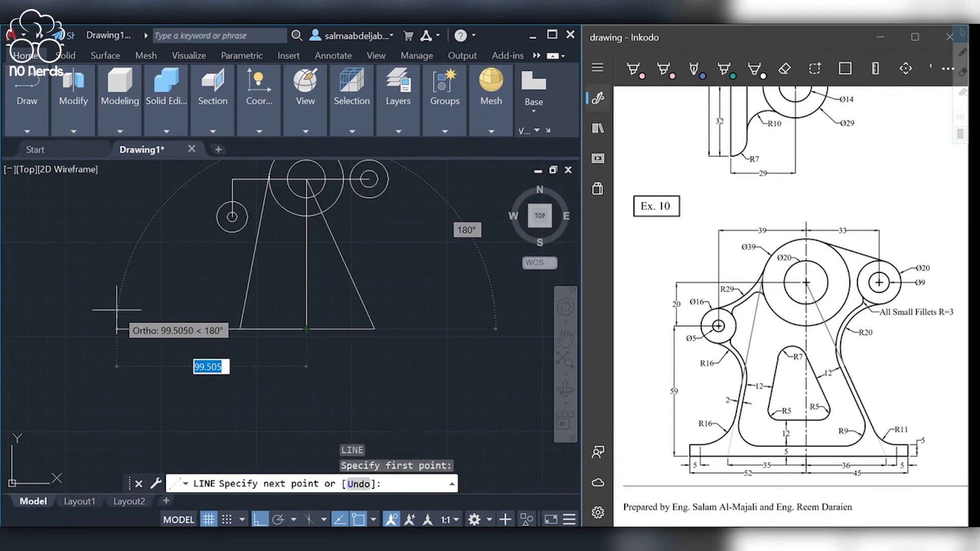
text(2)
key(Return)
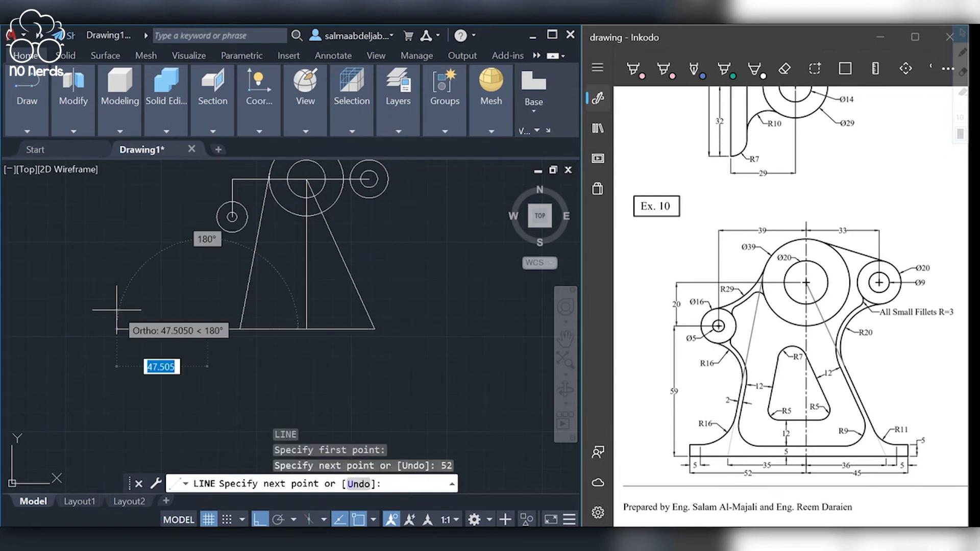
click(306, 329)
text(45)
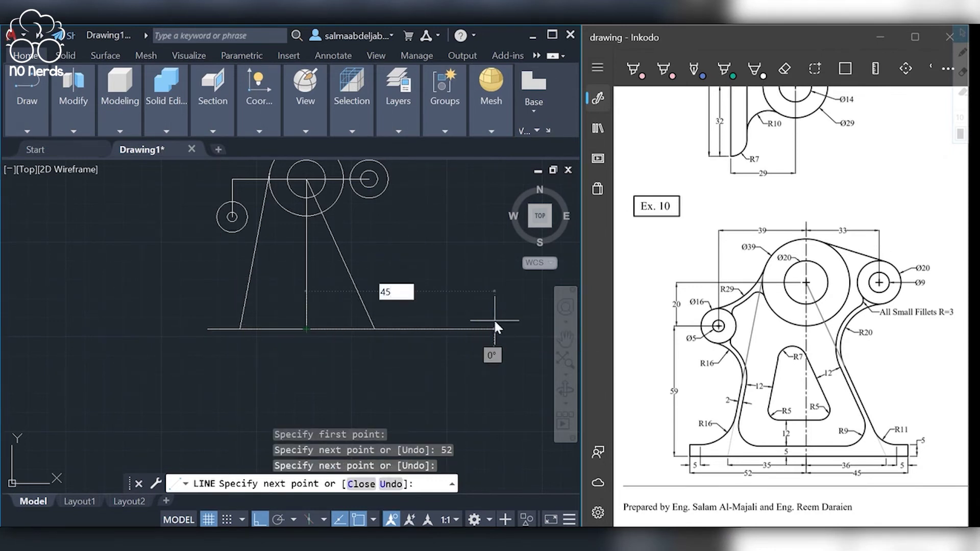
key(Return)
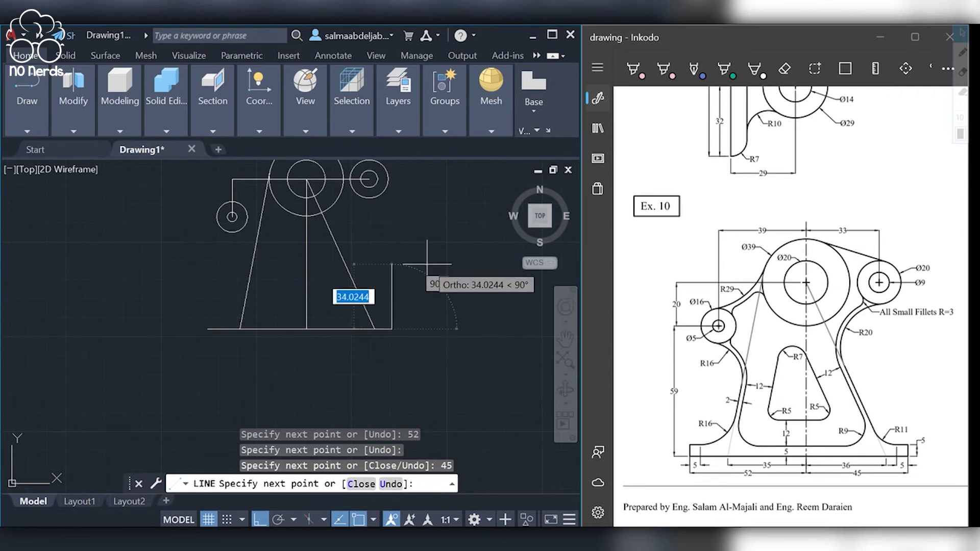
key(Return)
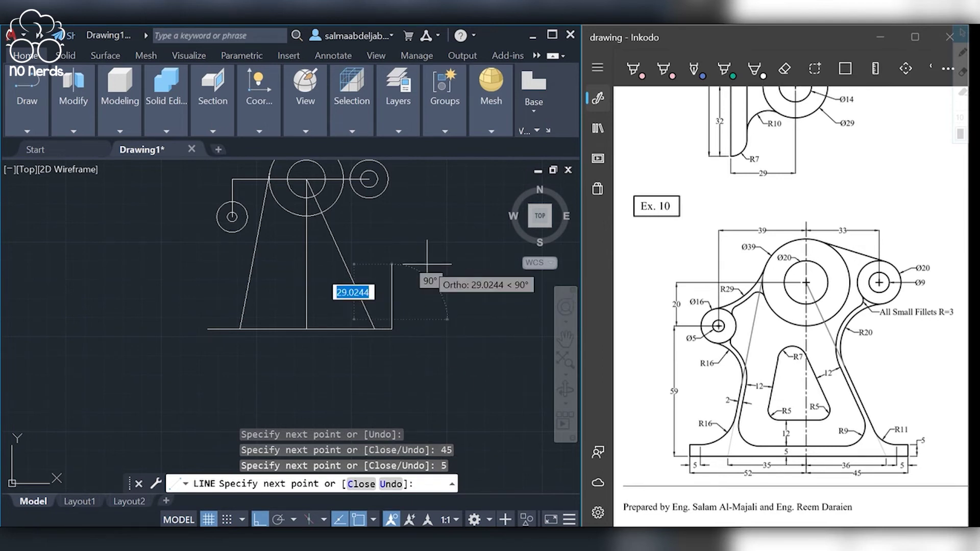
click(206, 320)
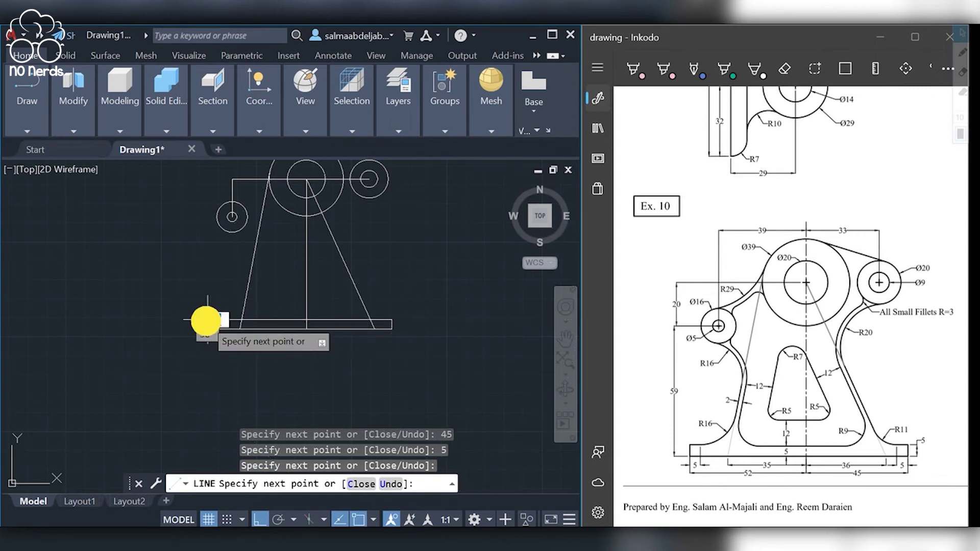
key(Return)
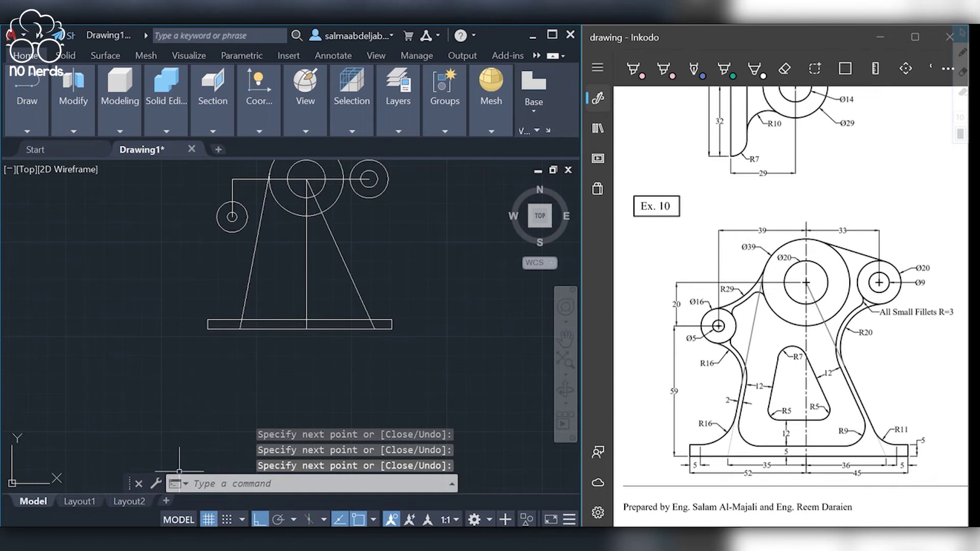
- Delete the horizontal construction lines across the top of the sketch
click(248, 177)
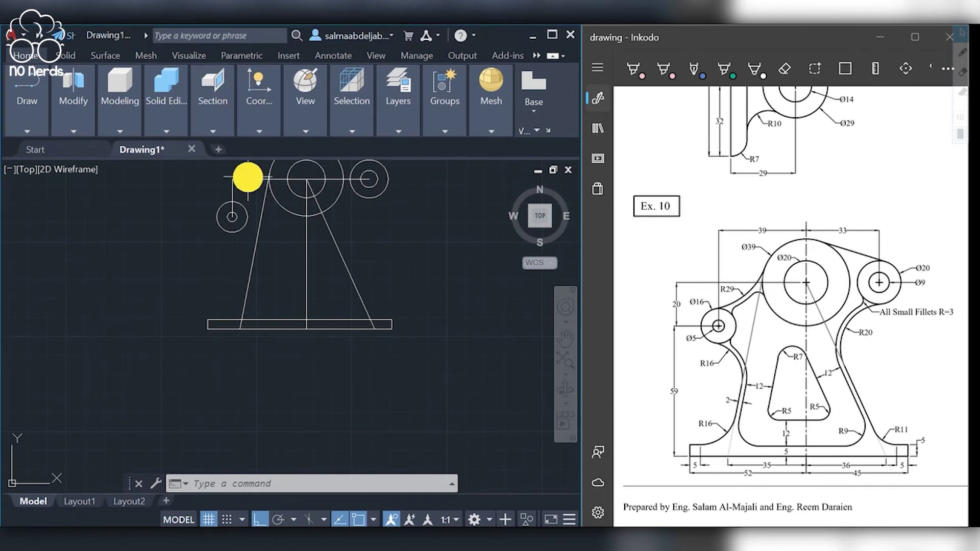
click(336, 180)
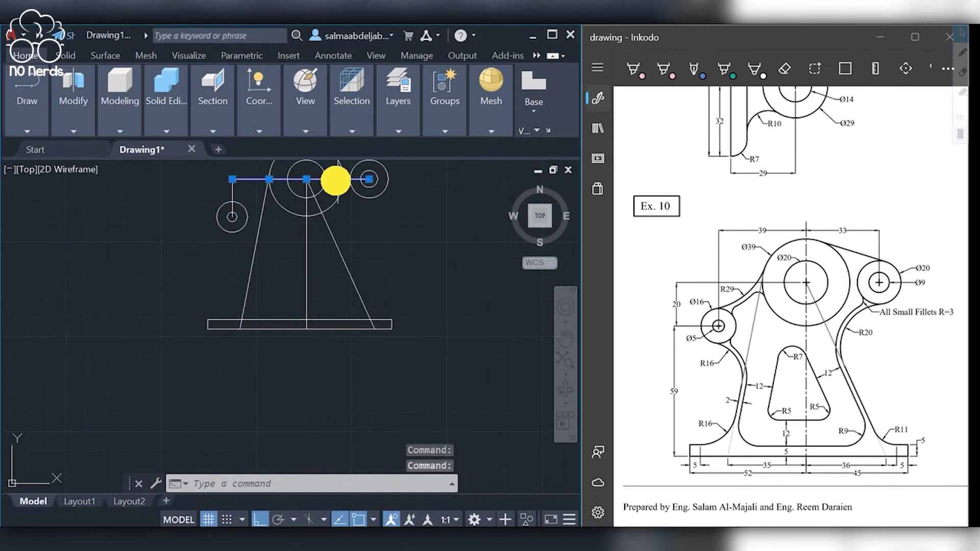
key(Delete)
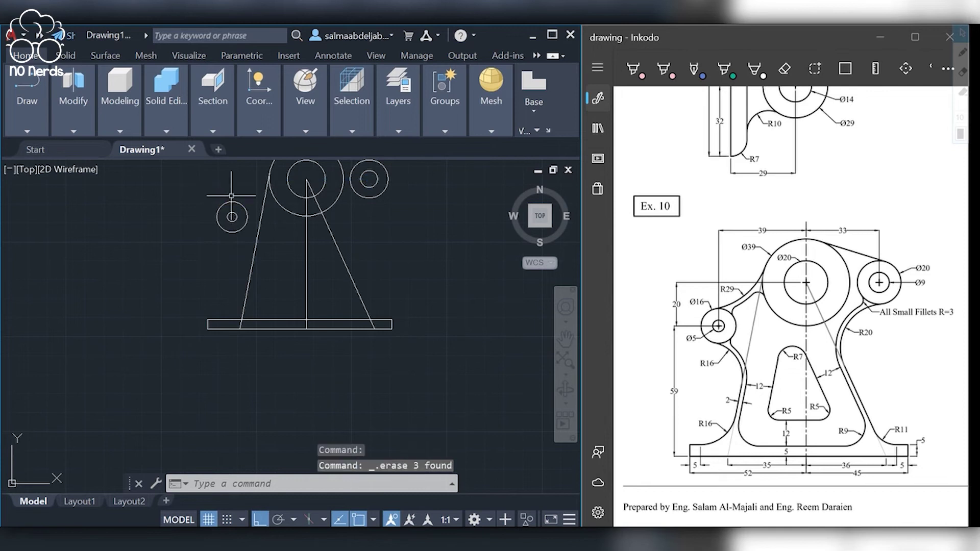
middle_drag(231, 195, 230, 194)
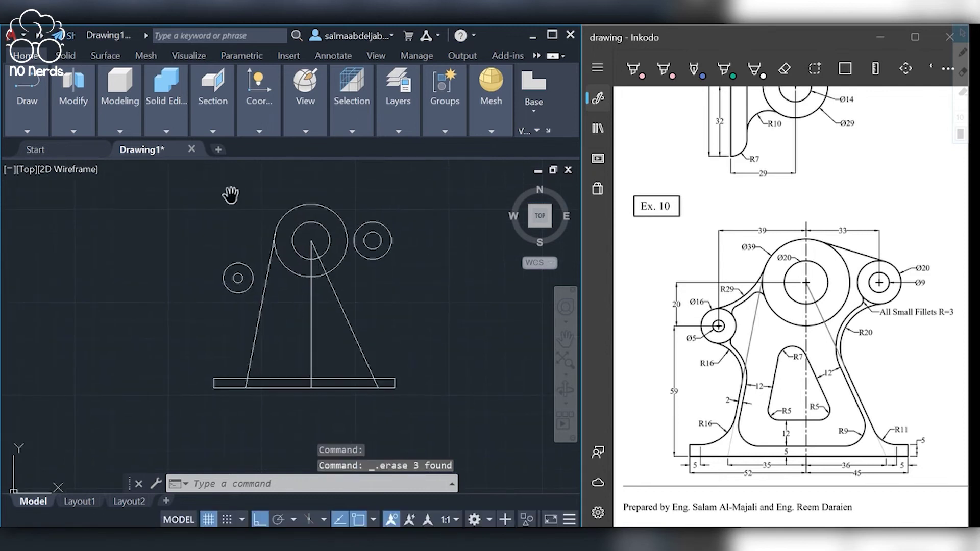
- Join the large circle and small left circle with an R29 fillet, in multiple-fillet mode
click(29, 105)
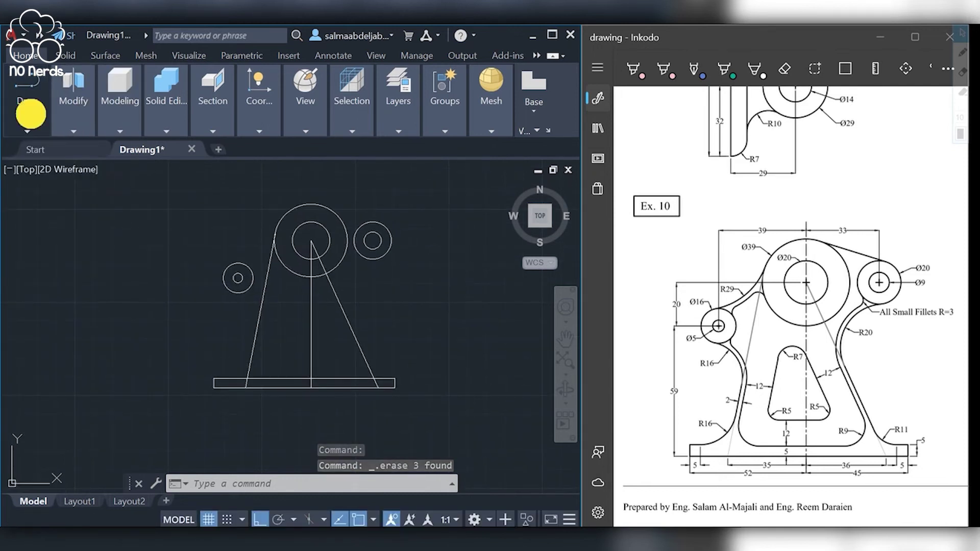
click(61, 123)
click(86, 160)
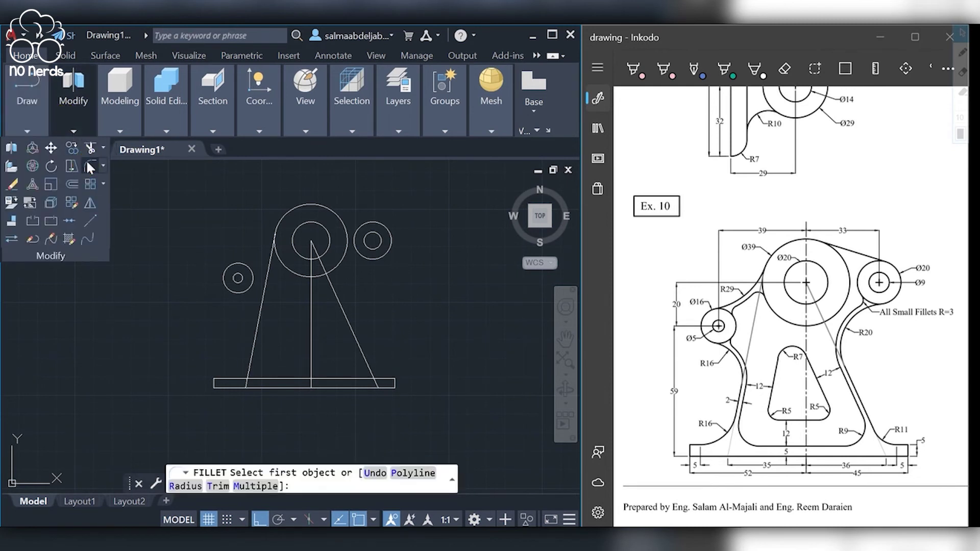
click(252, 485)
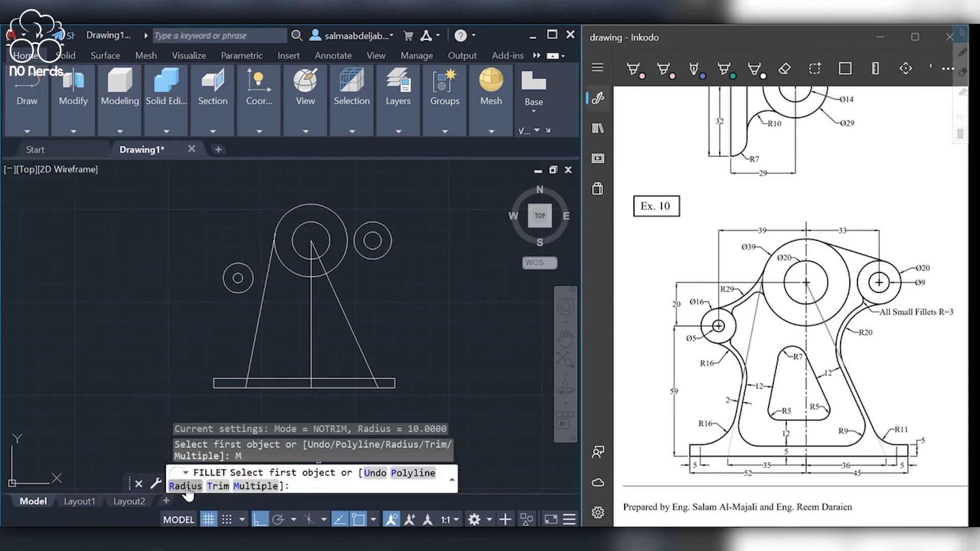
click(187, 486)
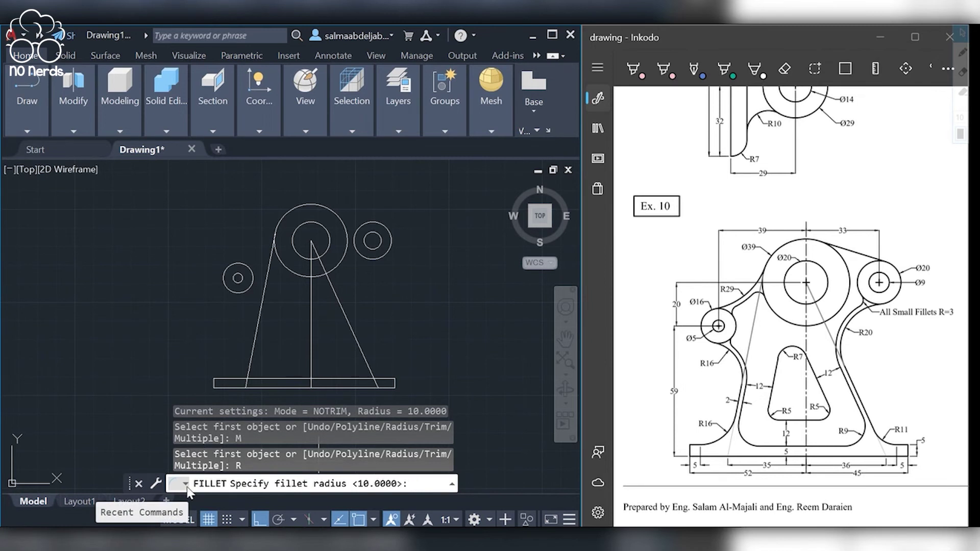
text(29)
key(Return)
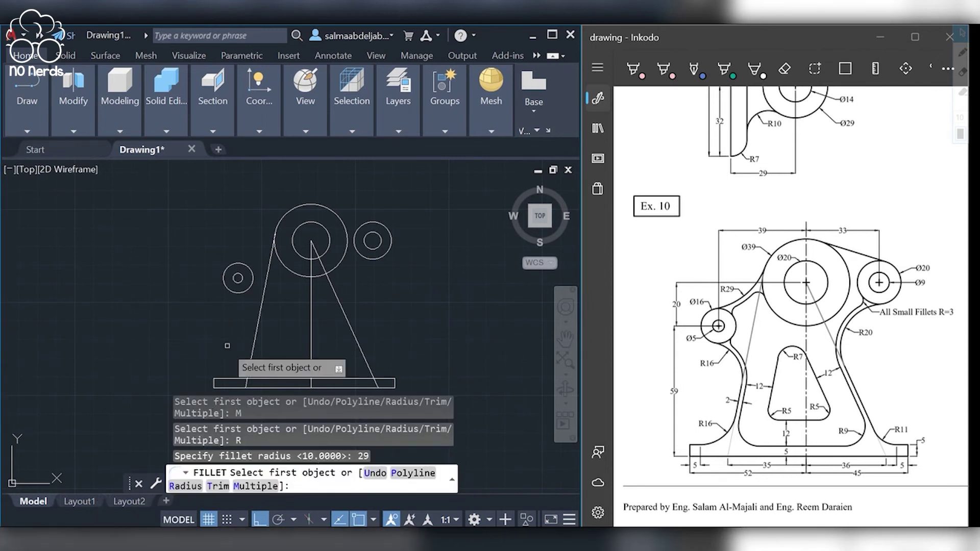
click(278, 219)
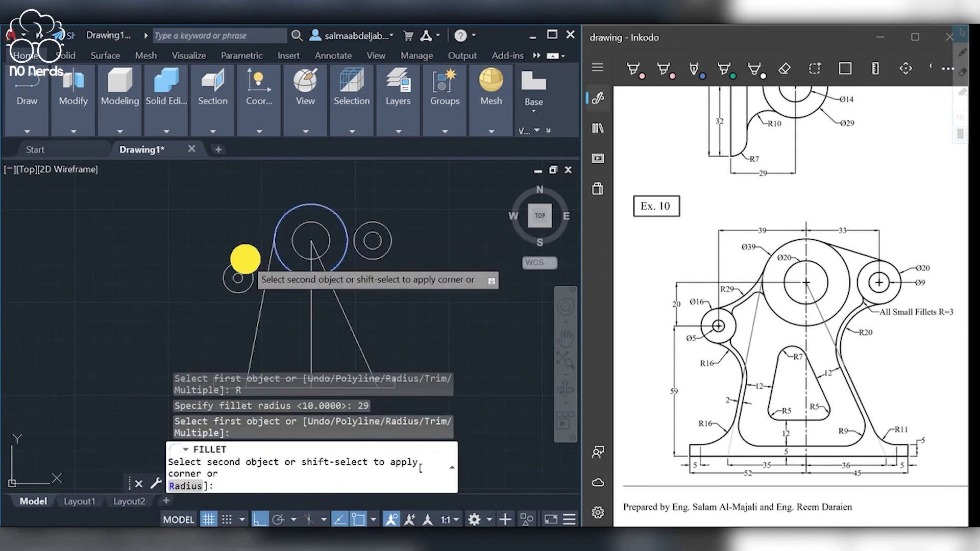
click(243, 264)
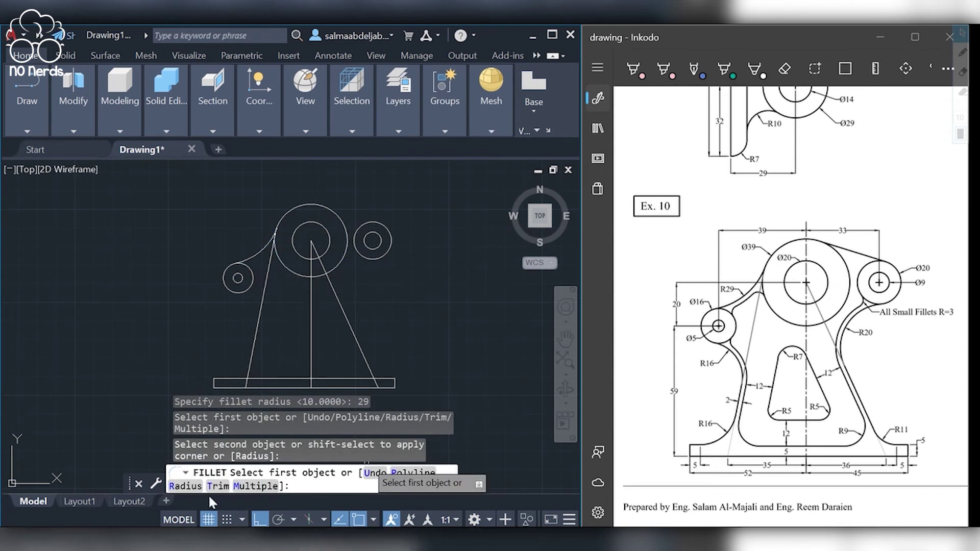
- Add R16 fillets from the small left circle to the left slanted line and into the base plate
click(193, 486)
text(16)
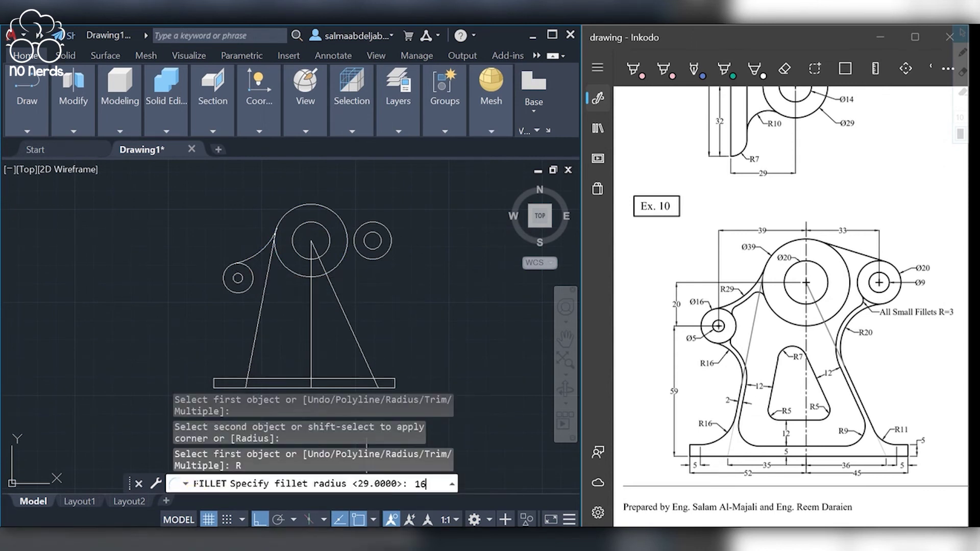
key(Return)
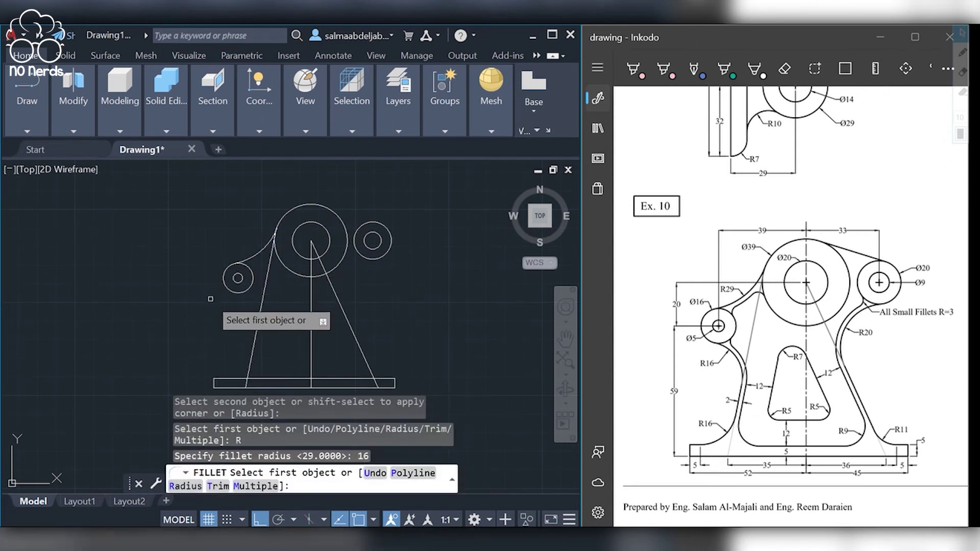
click(246, 290)
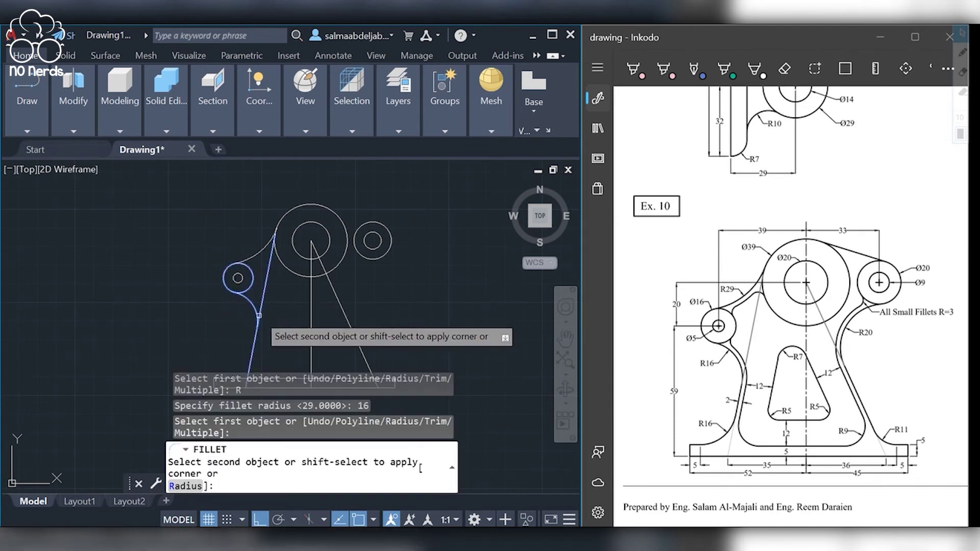
click(259, 316)
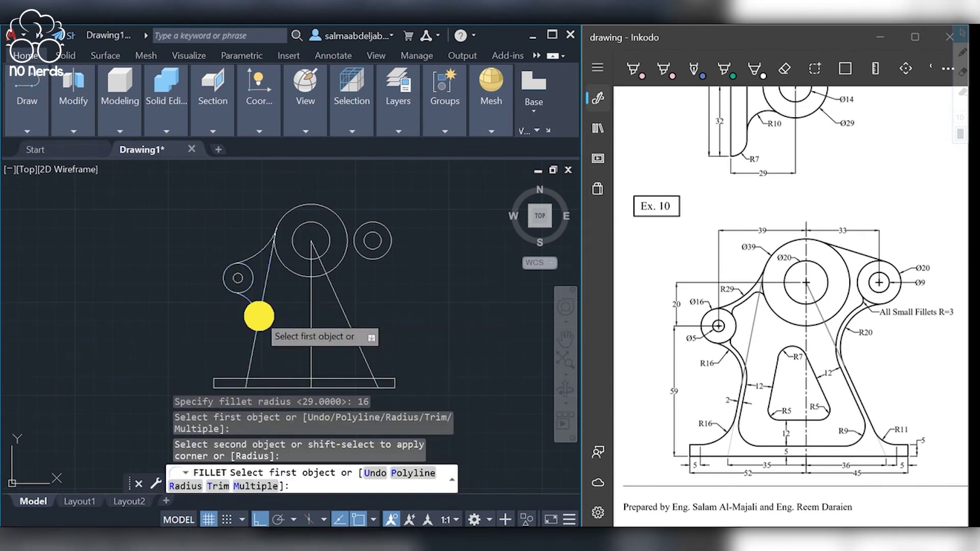
click(234, 378)
click(252, 350)
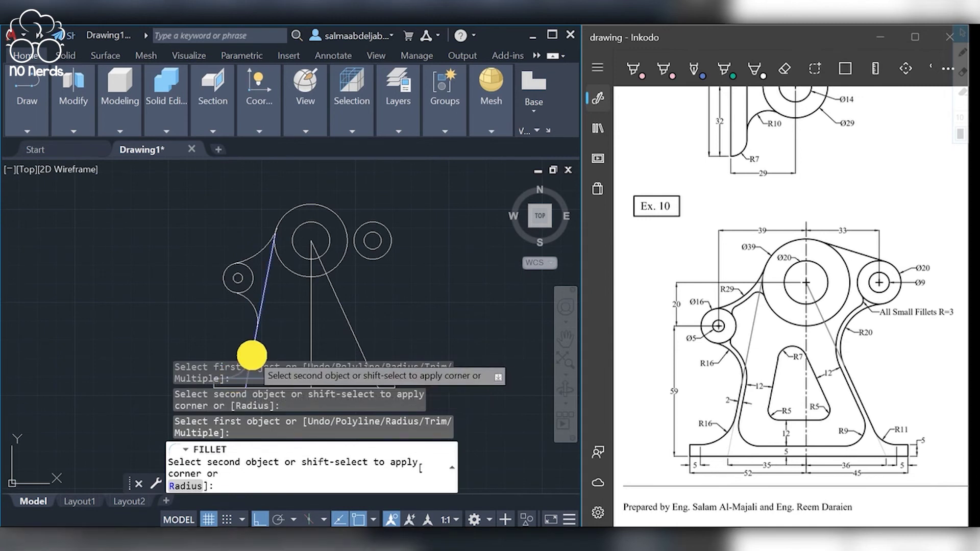
middle_drag(382, 341, 364, 303)
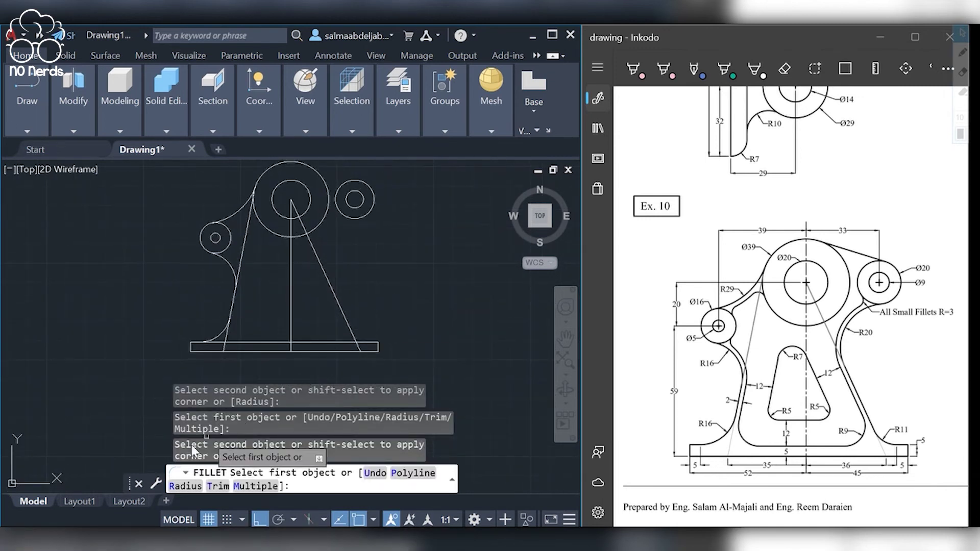
- Fillet the right slanted line into the base plate at R11 and into the small right circle at R20
click(197, 484)
text(11)
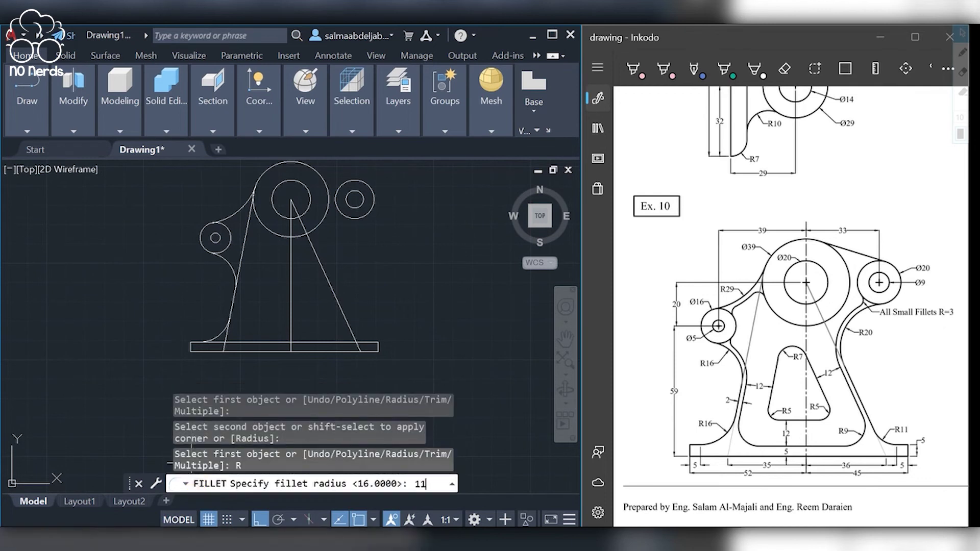
key(Return)
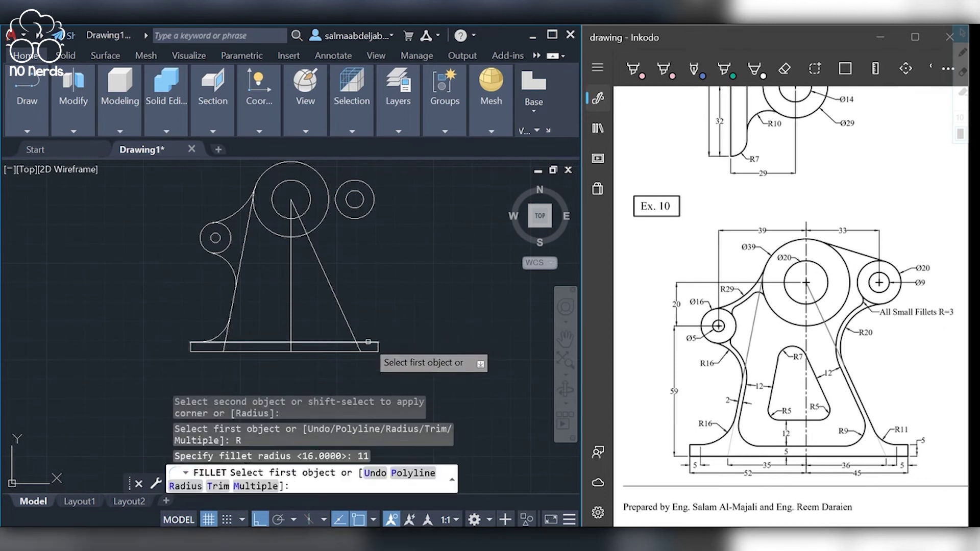
click(356, 339)
click(366, 342)
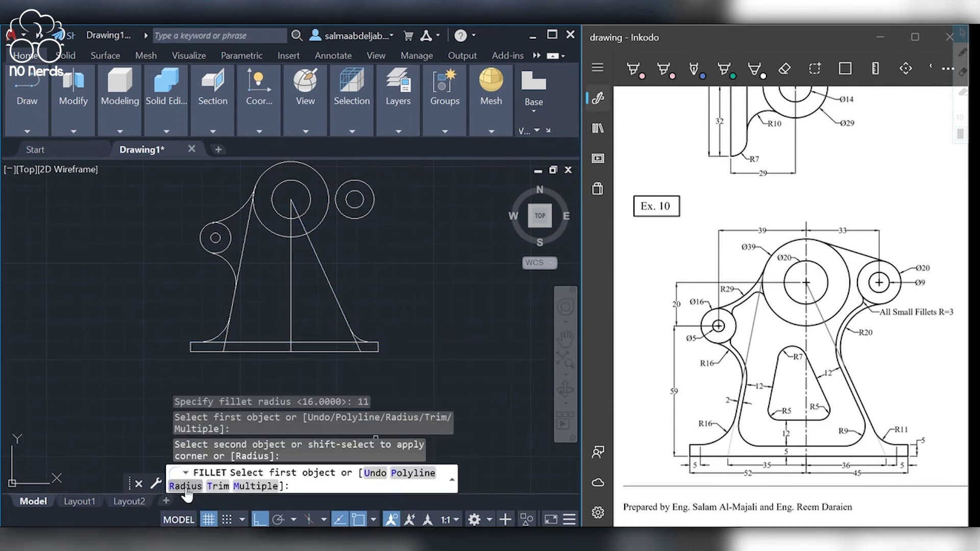
click(186, 487)
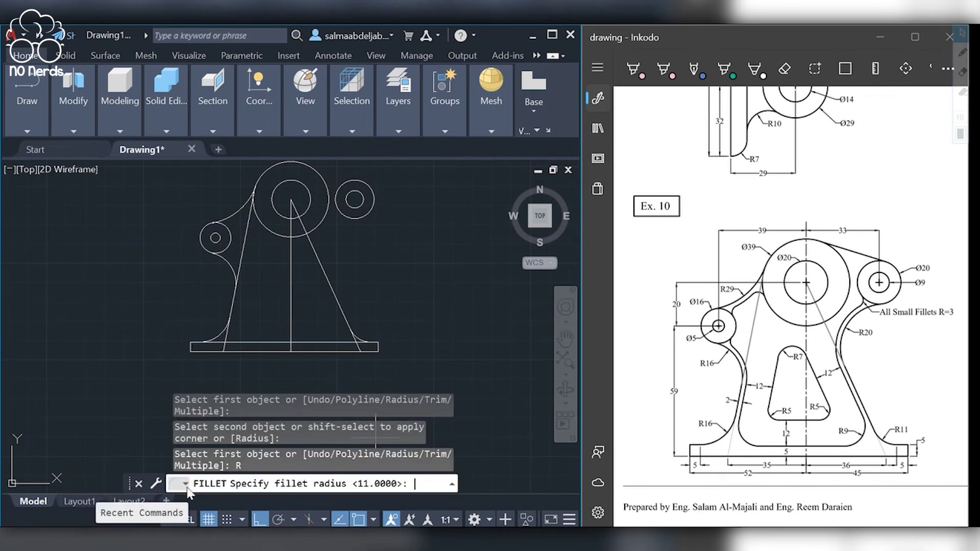
text(20)
key(Return)
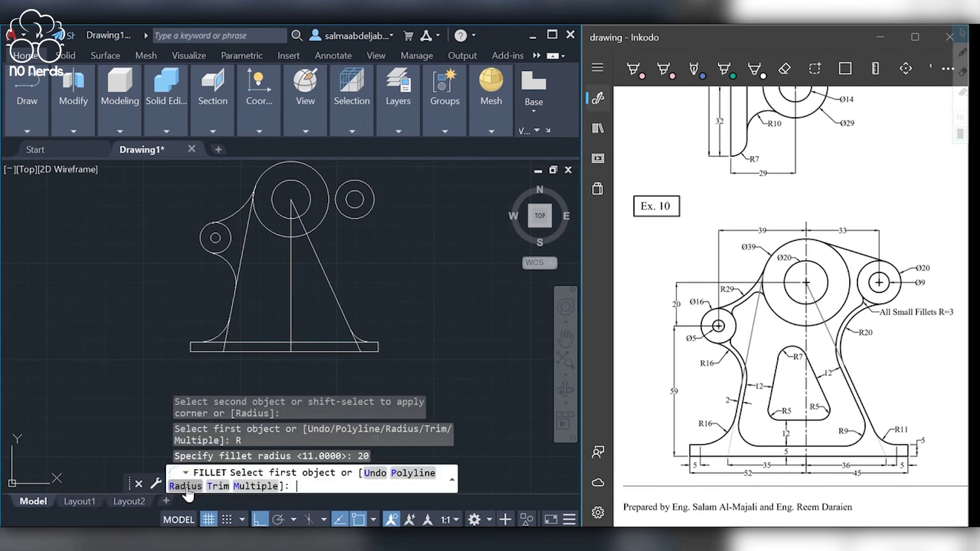
click(346, 218)
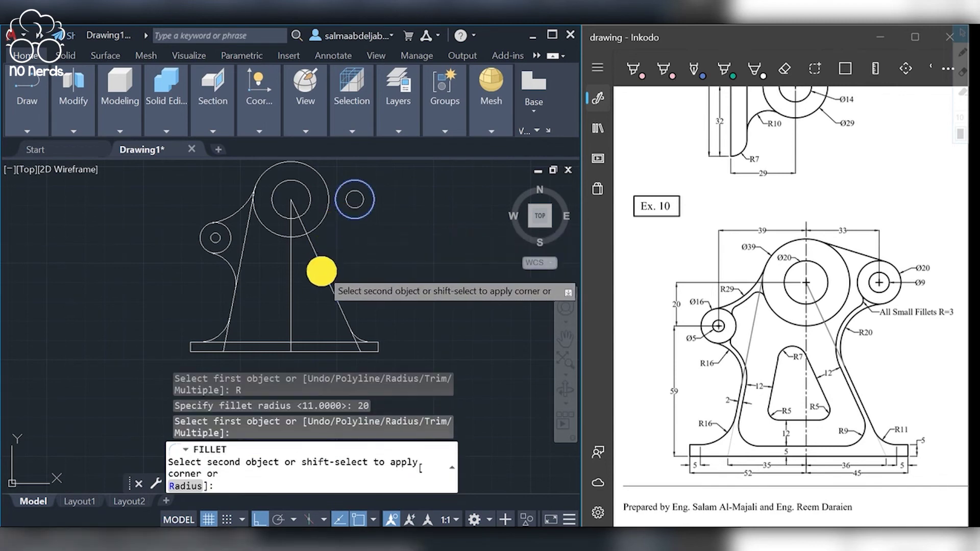
click(322, 271)
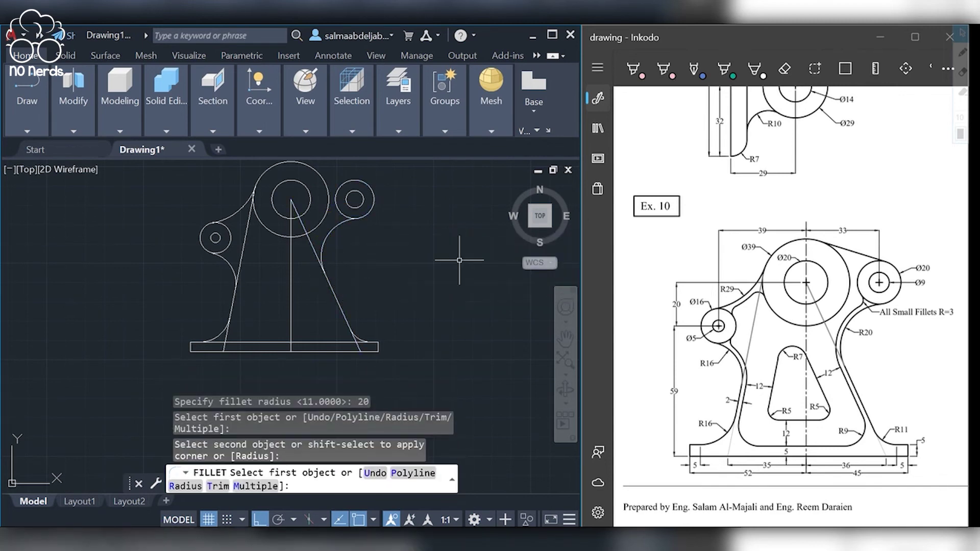
key(Escape)
- Draw a line tangent to the tops of the large circle and the small right circle
text(l)
key(Return)
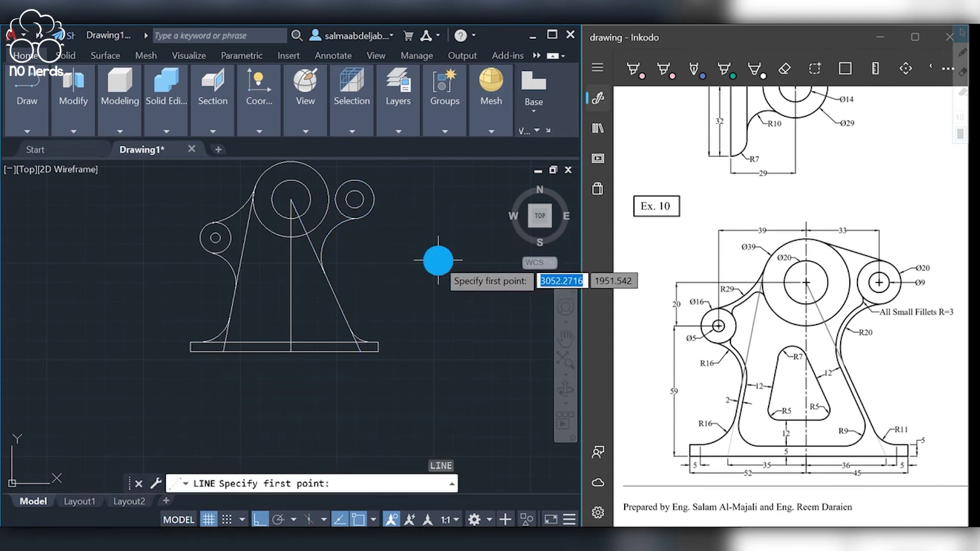
shift+right_click(438, 260)
click(511, 391)
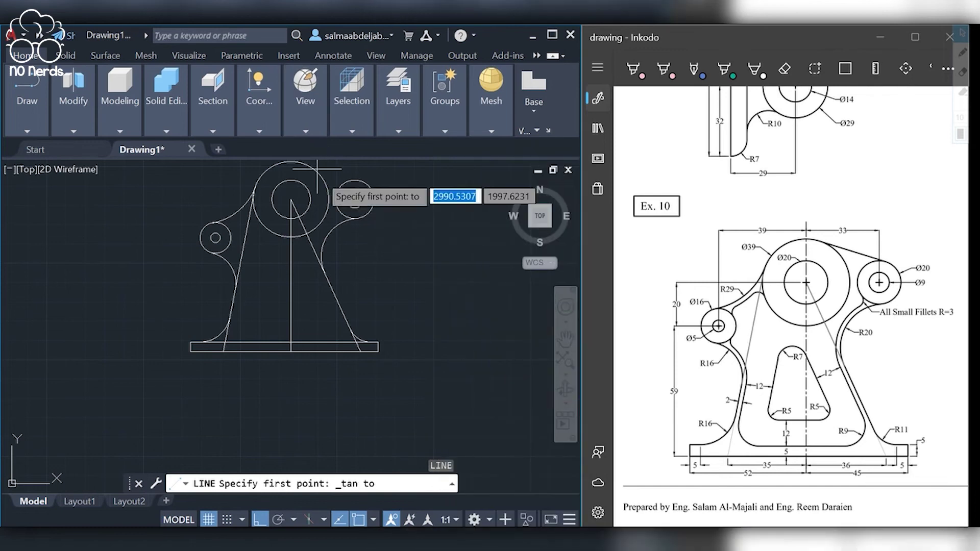
click(315, 171)
shift+right_click(399, 226)
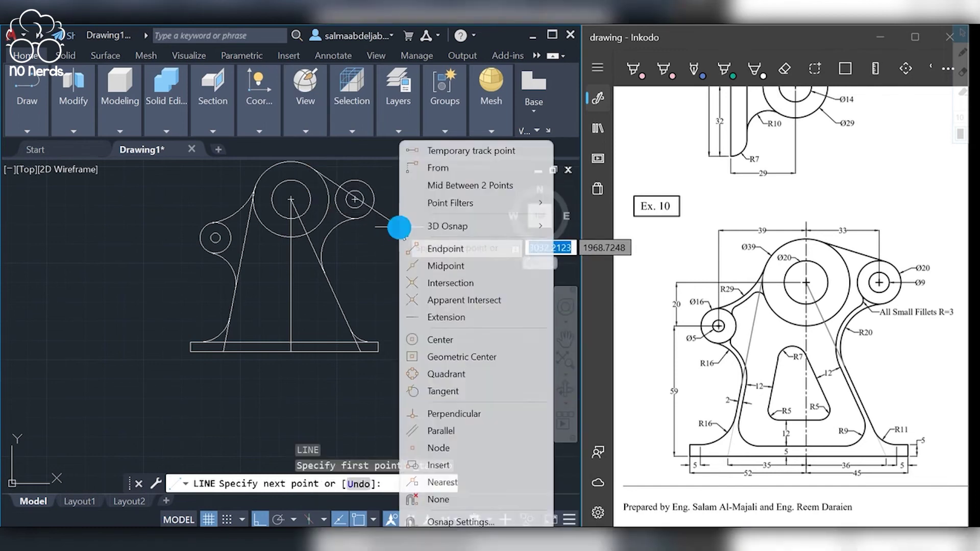
click(502, 391)
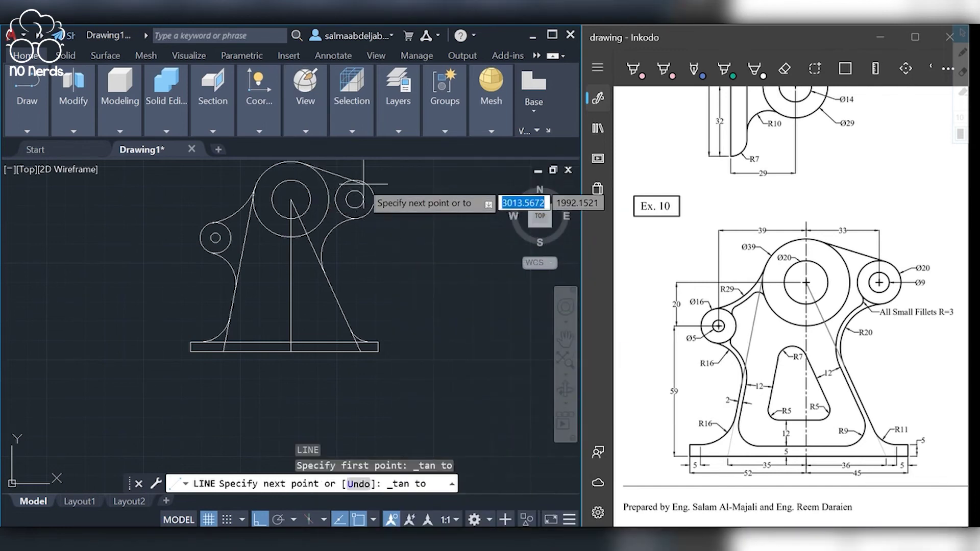
click(360, 185)
right_click(455, 281)
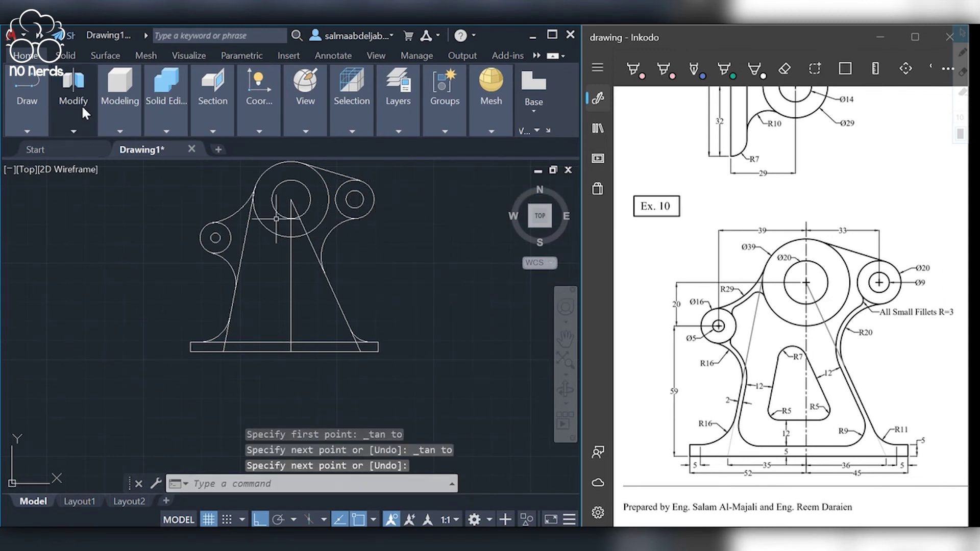
click(73, 130)
click(90, 148)
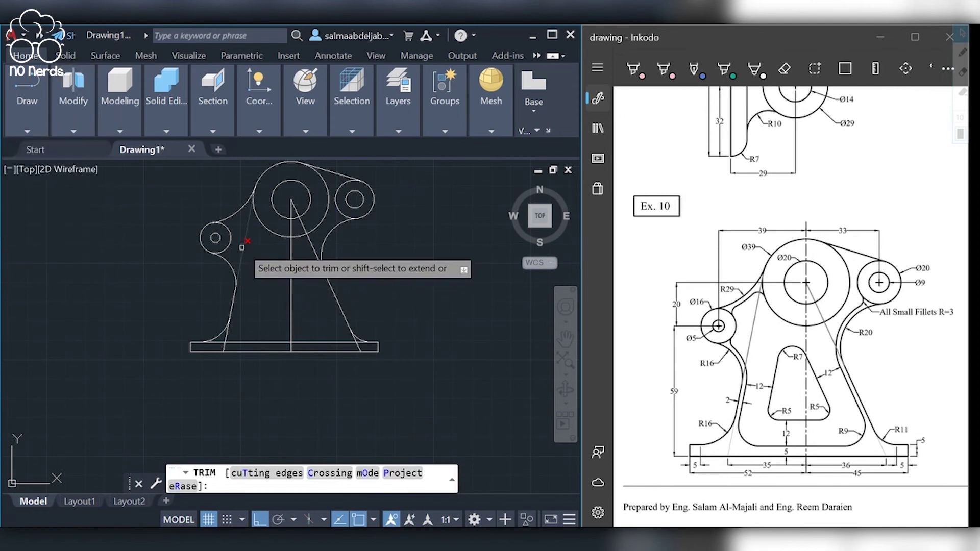
click(243, 248)
click(228, 341)
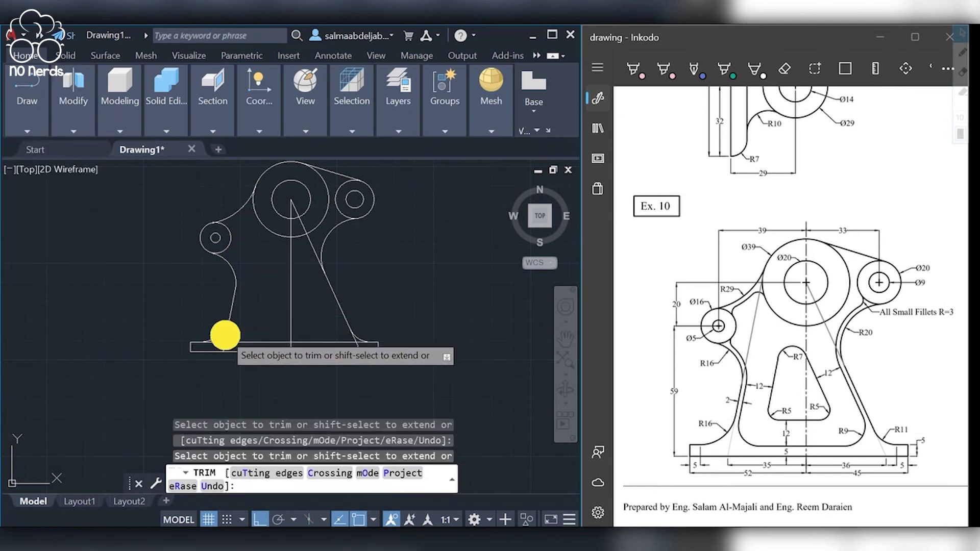
click(302, 220)
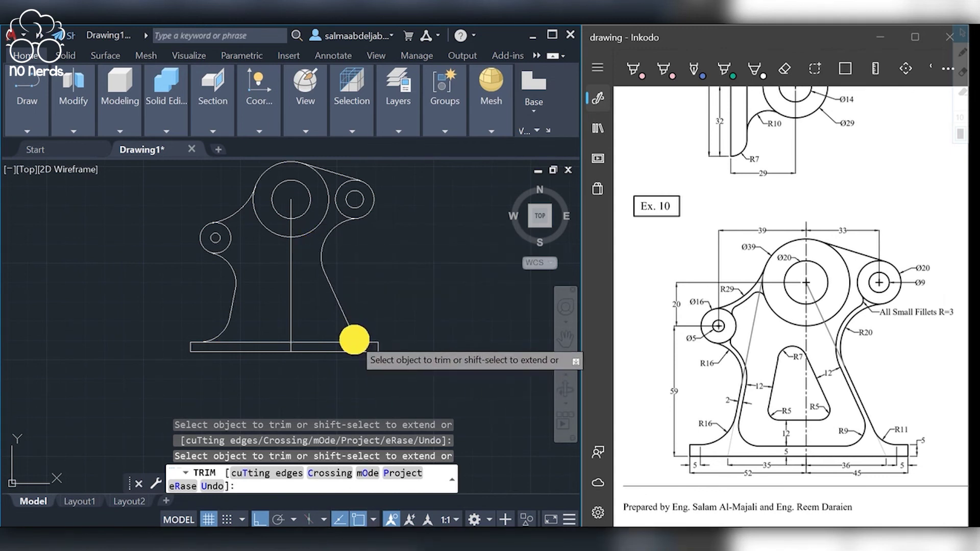
click(353, 339)
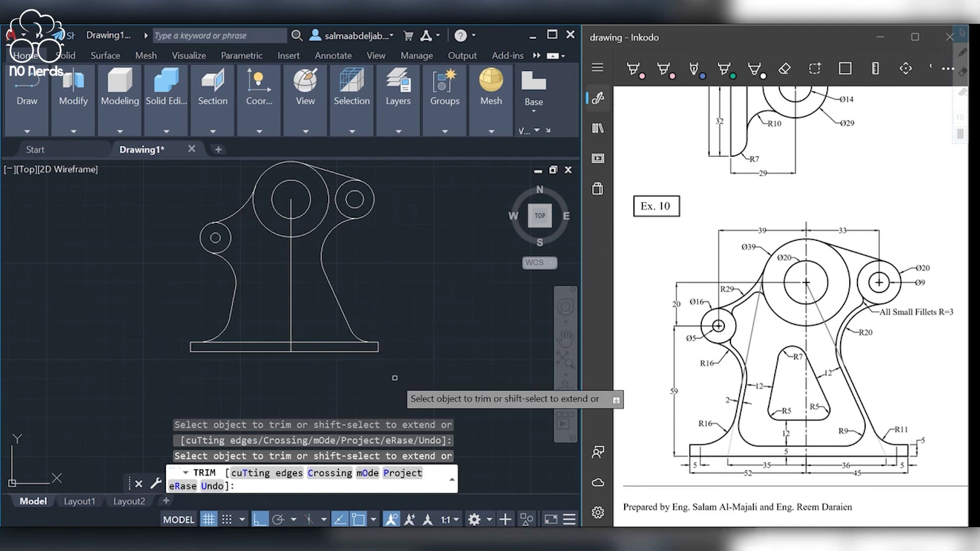
key(Return)
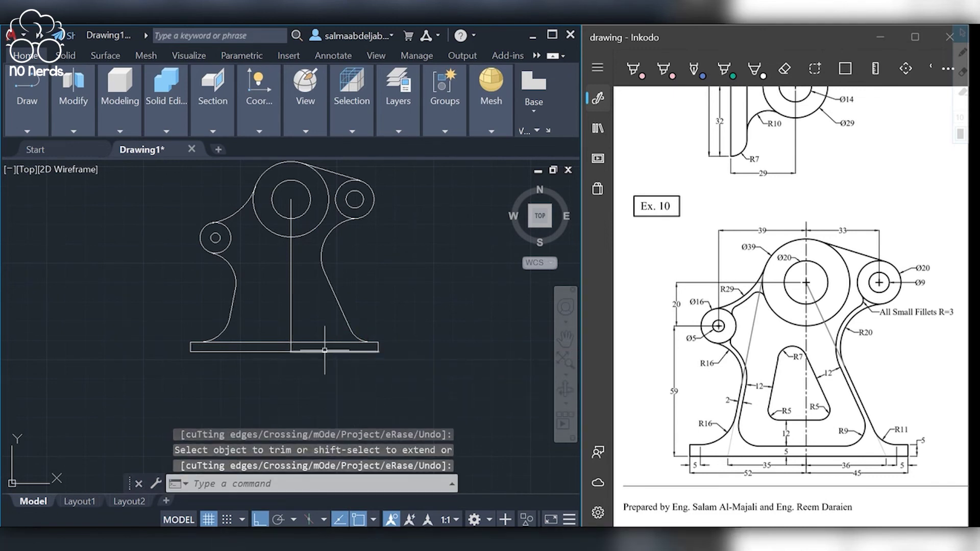
scroll(332, 195, up, 1)
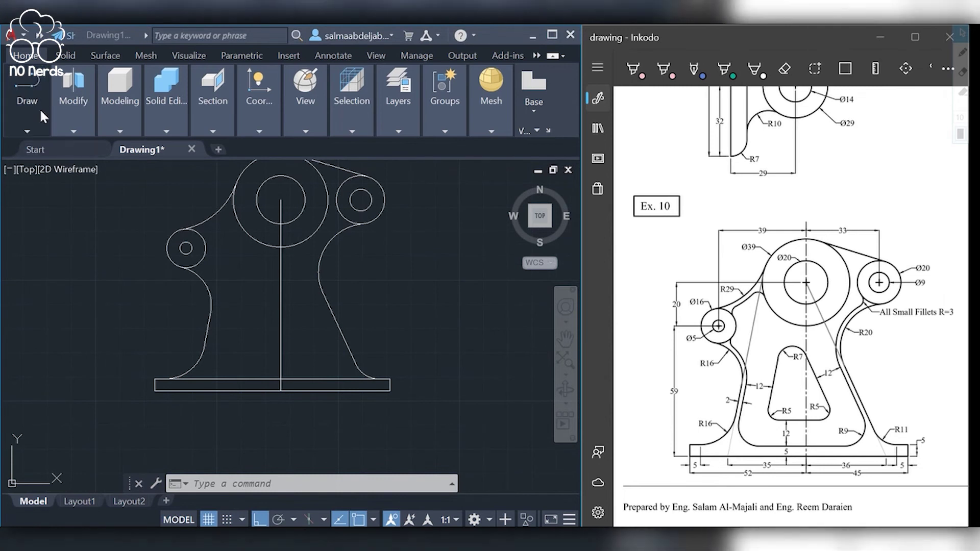
- Offset the upper-left and lower-left arcs 2 units inward
click(364, 477)
text(f)
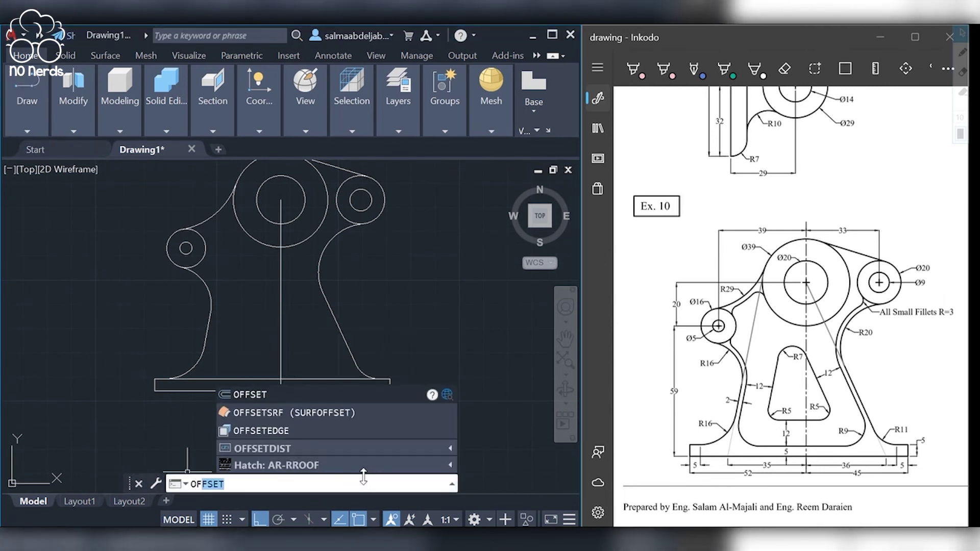
text(f)
key(Return)
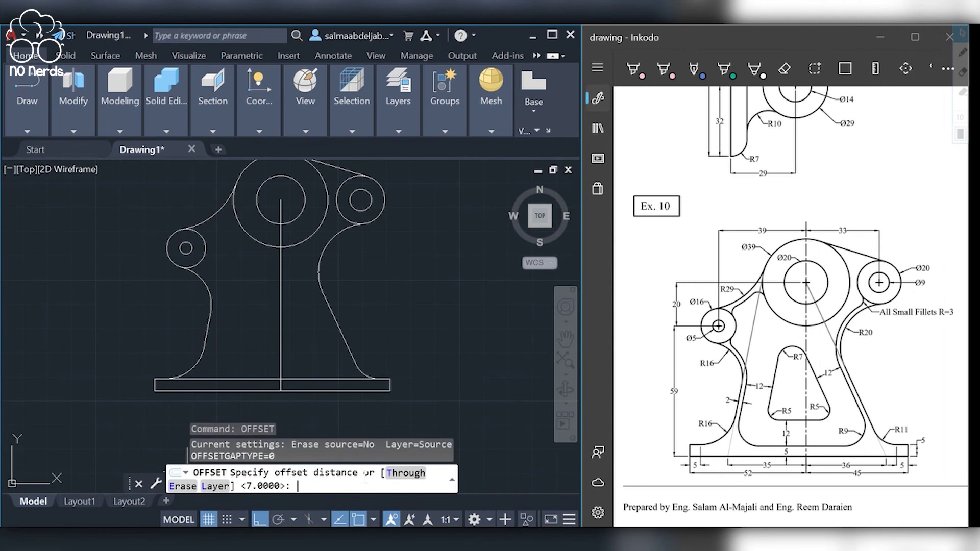
key(Return)
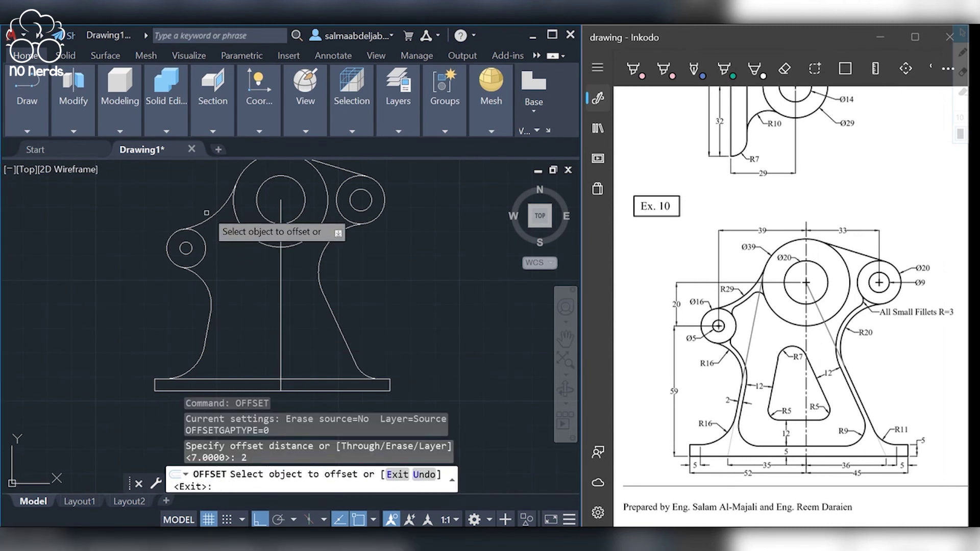
click(212, 210)
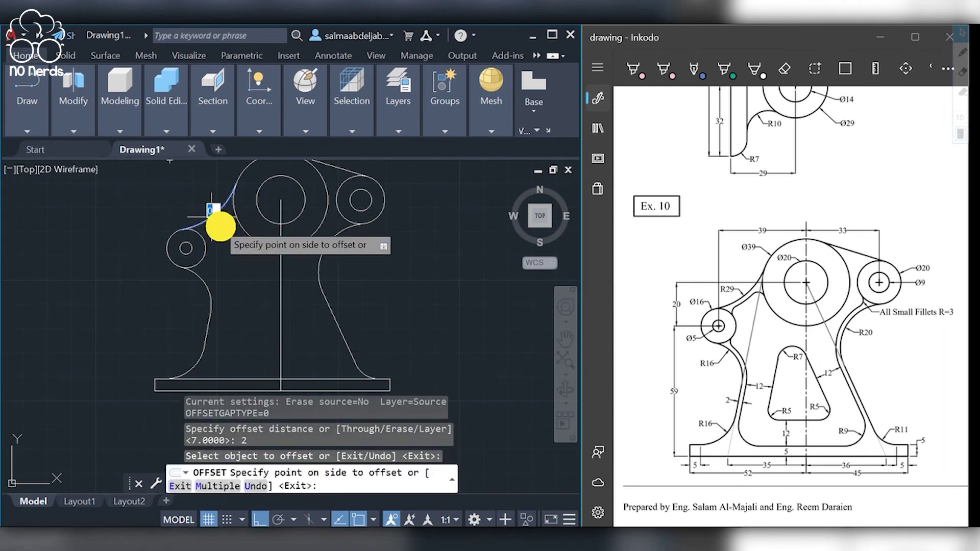
click(205, 278)
click(218, 272)
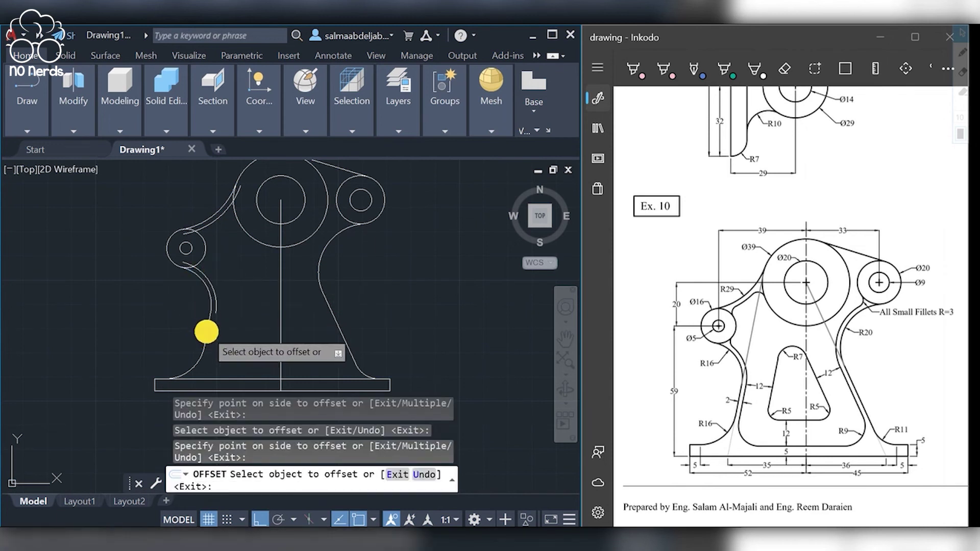
- Offset the remaining left arc, the right arc and the lower-right slanted curve 2 units inward
click(206, 332)
click(219, 327)
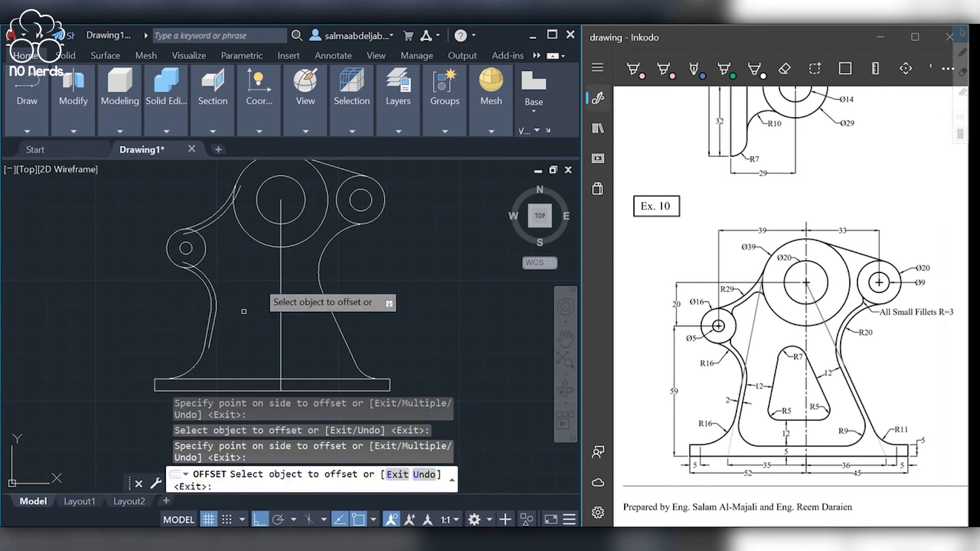
click(336, 235)
click(339, 288)
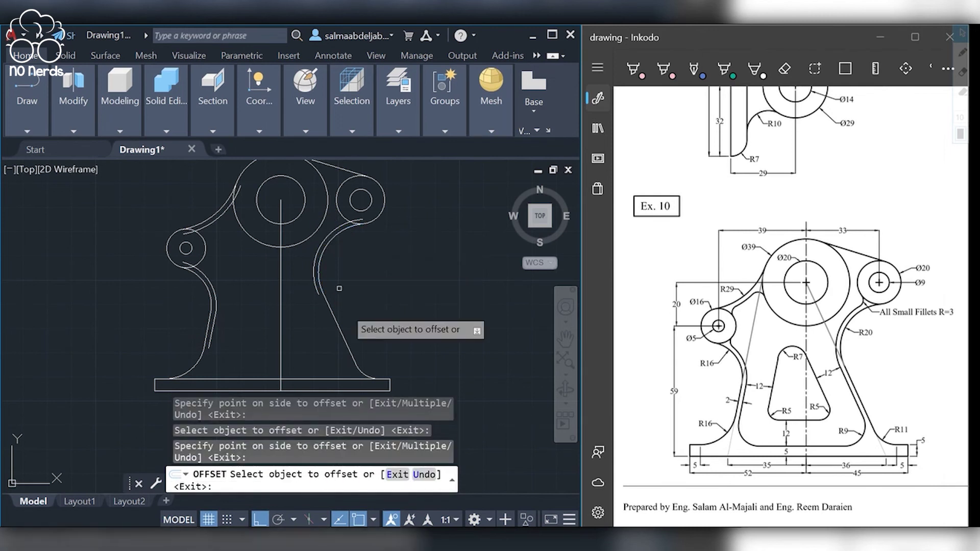
click(328, 313)
click(317, 321)
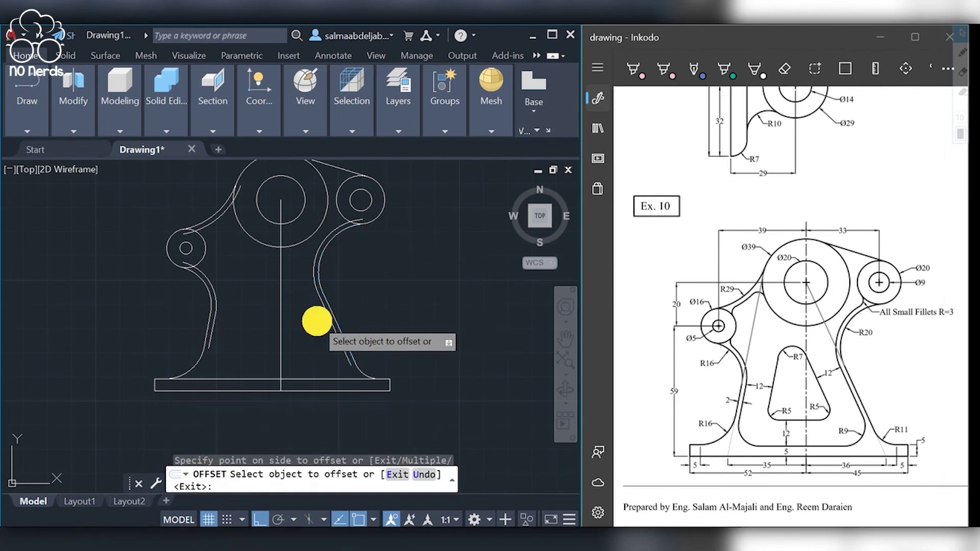
key(Return)
click(76, 81)
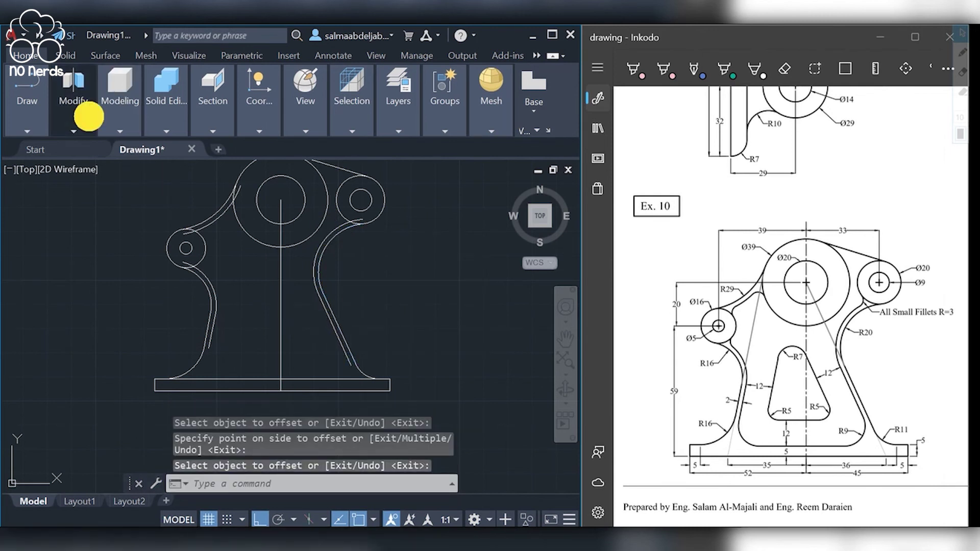
click(101, 147)
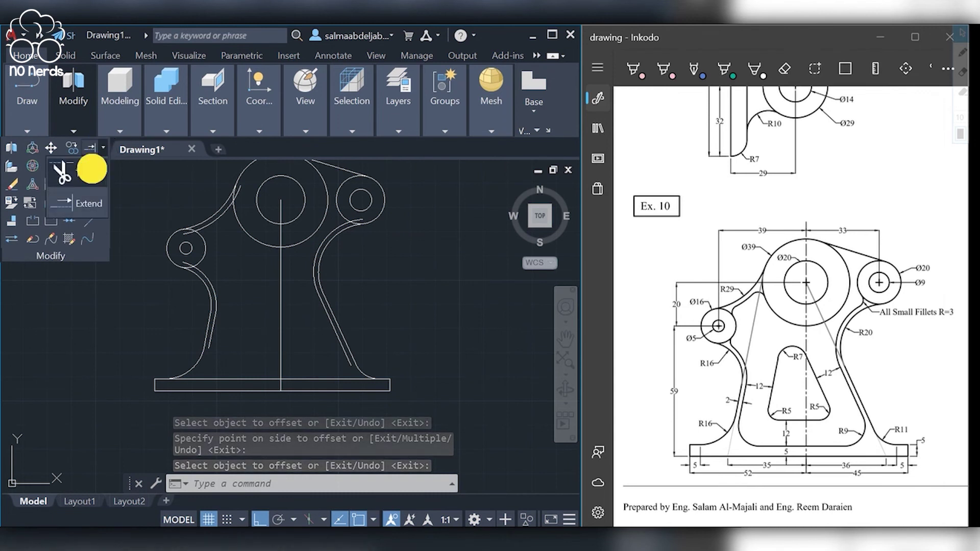
- Set up a multiple fillet with radius 3 and trim mode enabled
click(93, 171)
click(92, 166)
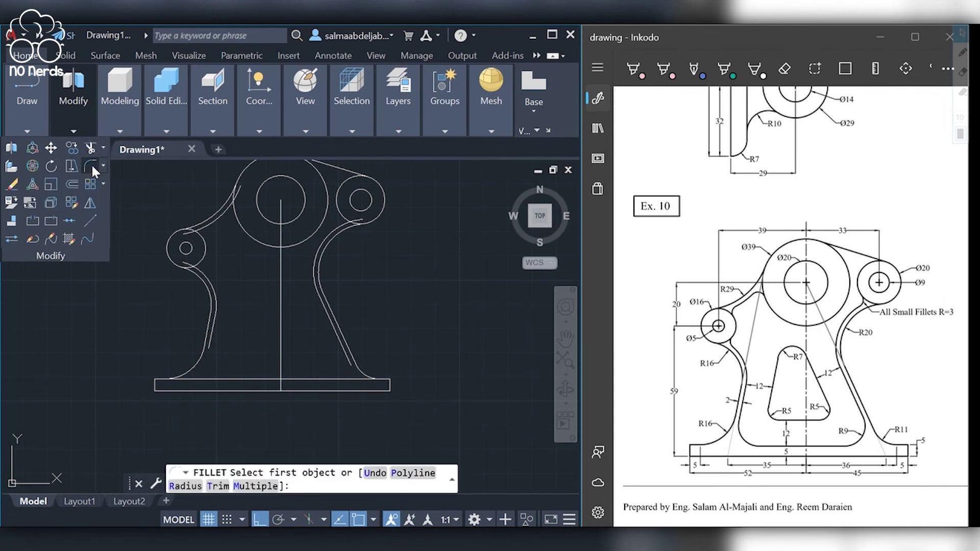
click(253, 486)
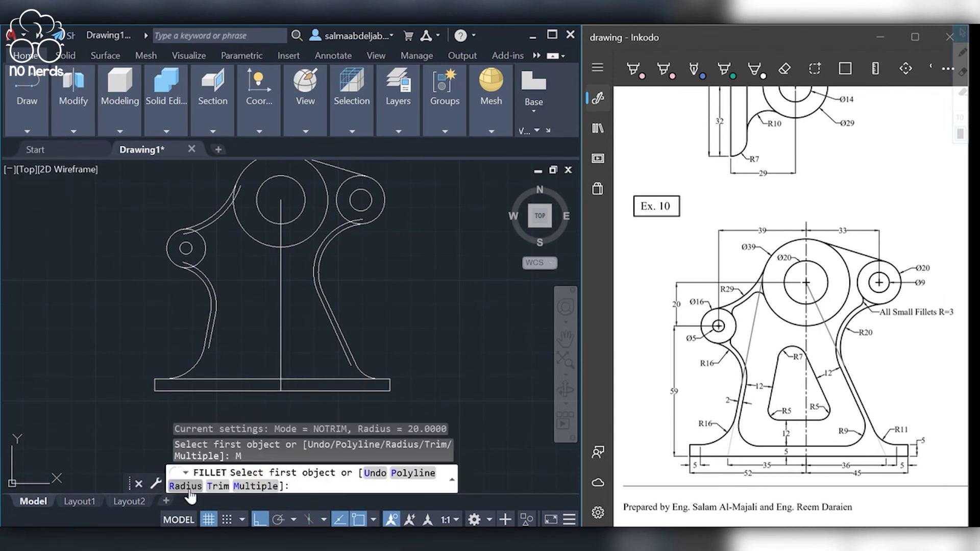
click(187, 486)
text(3)
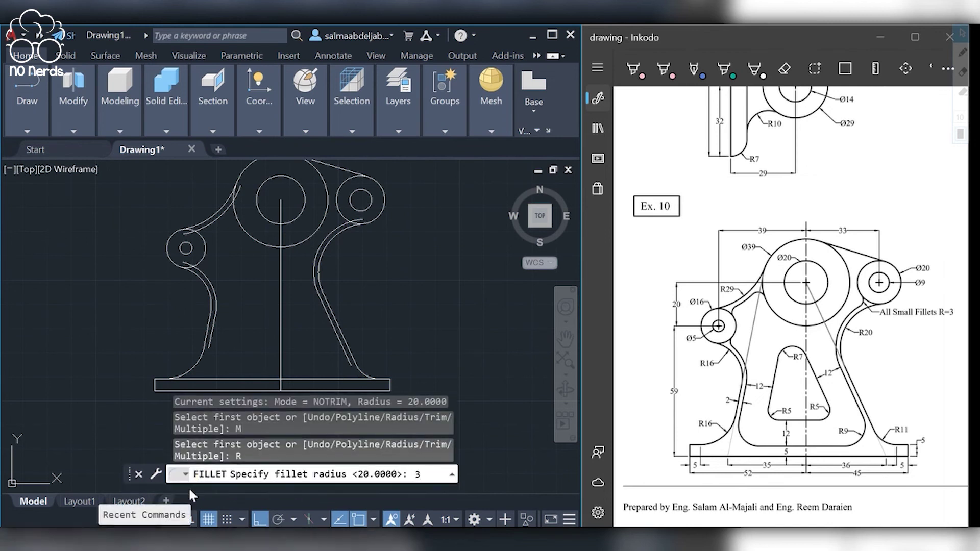
key(Return)
click(217, 486)
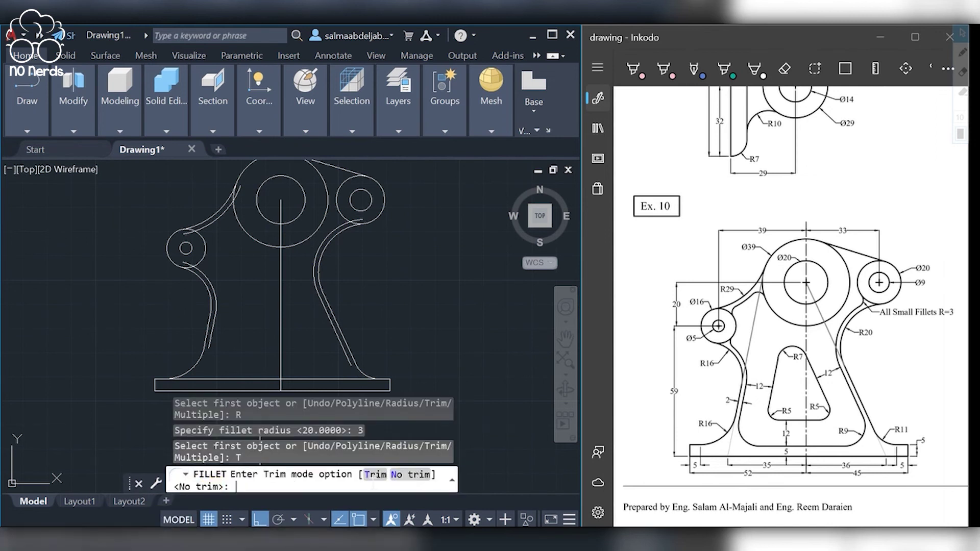
click(374, 477)
click(214, 486)
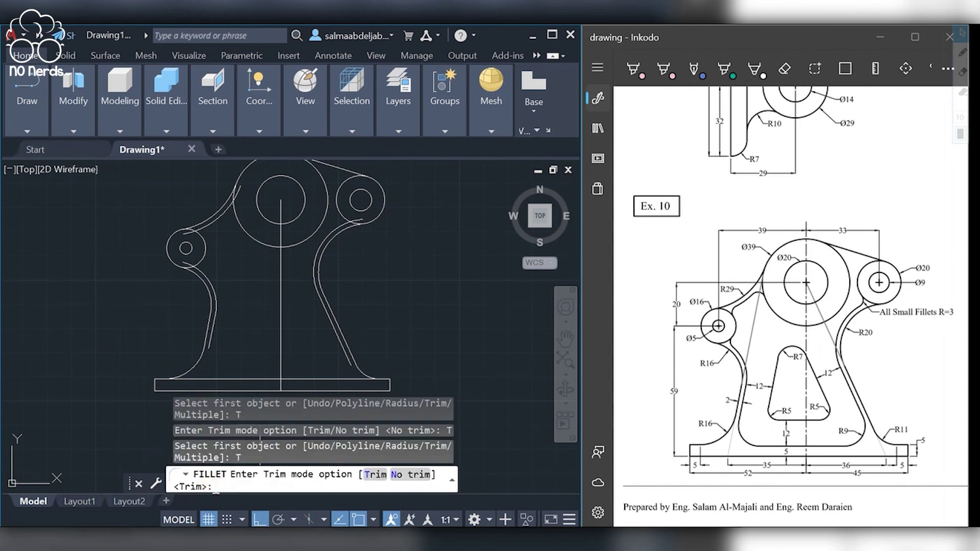
key(Return)
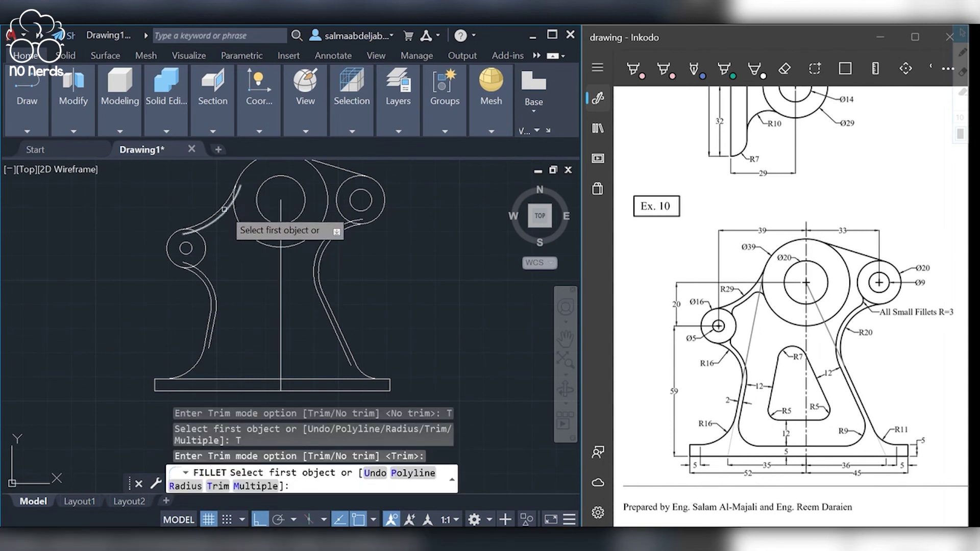
- Fillet the inner arcs into the left and right small circles at R3
click(227, 211)
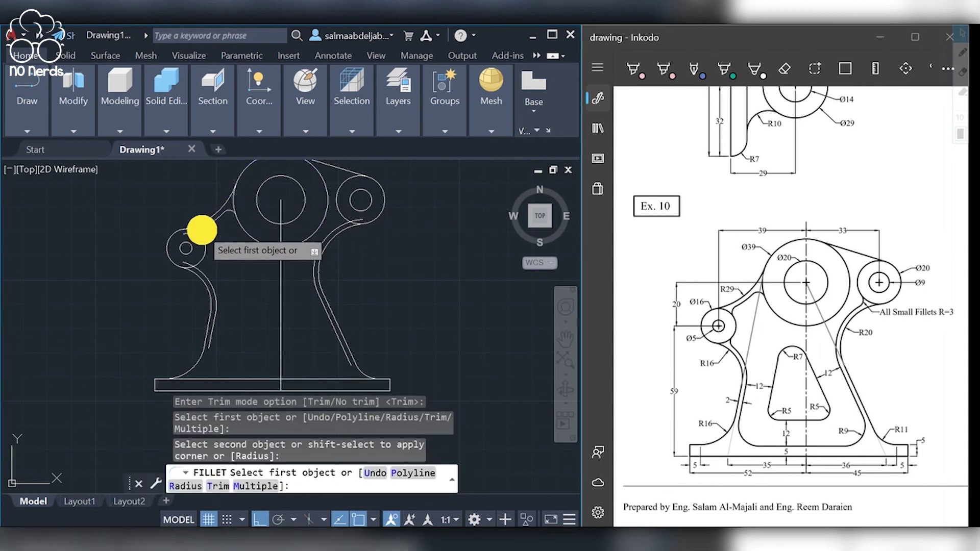
click(202, 229)
click(200, 255)
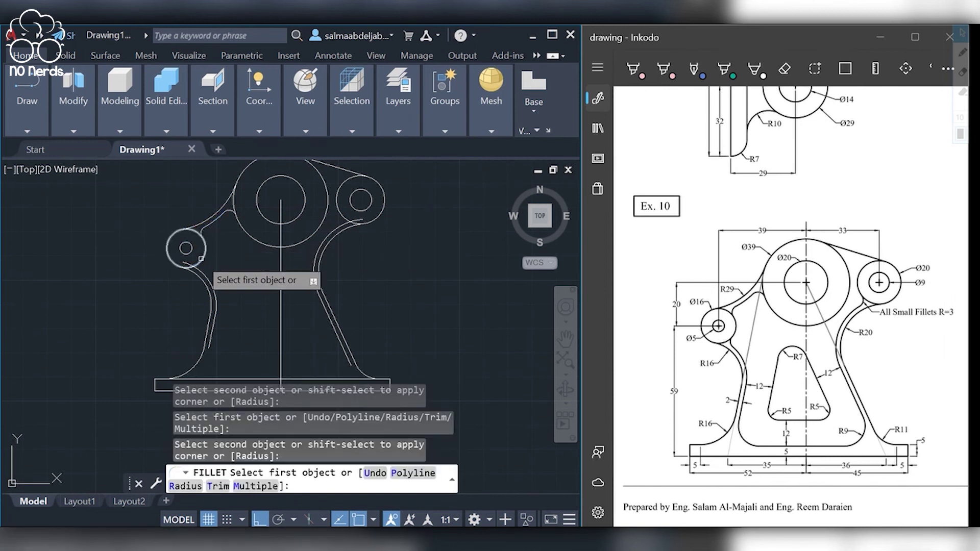
click(200, 261)
click(201, 269)
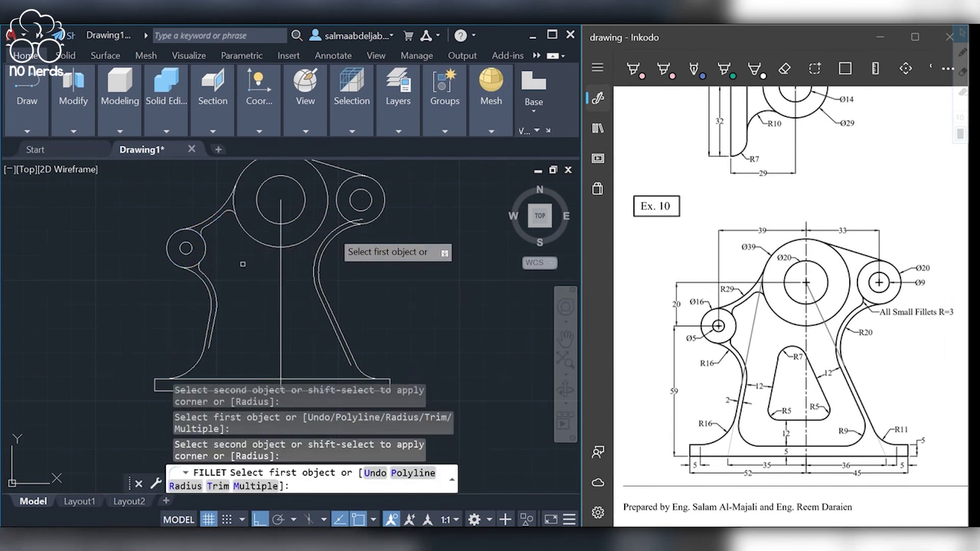
click(344, 216)
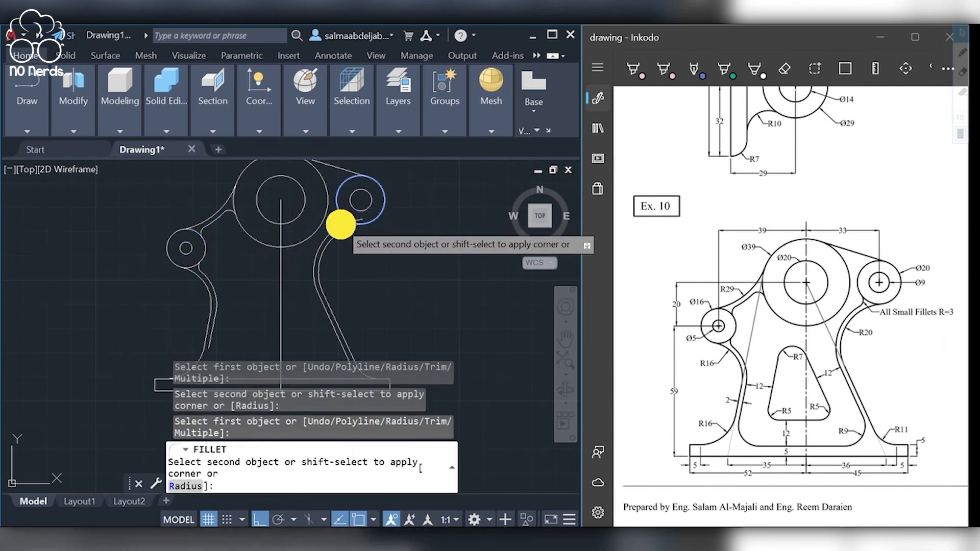
click(340, 220)
- Round both inner side curves into the bottom line with R9 fillets
text(R)
key(Return)
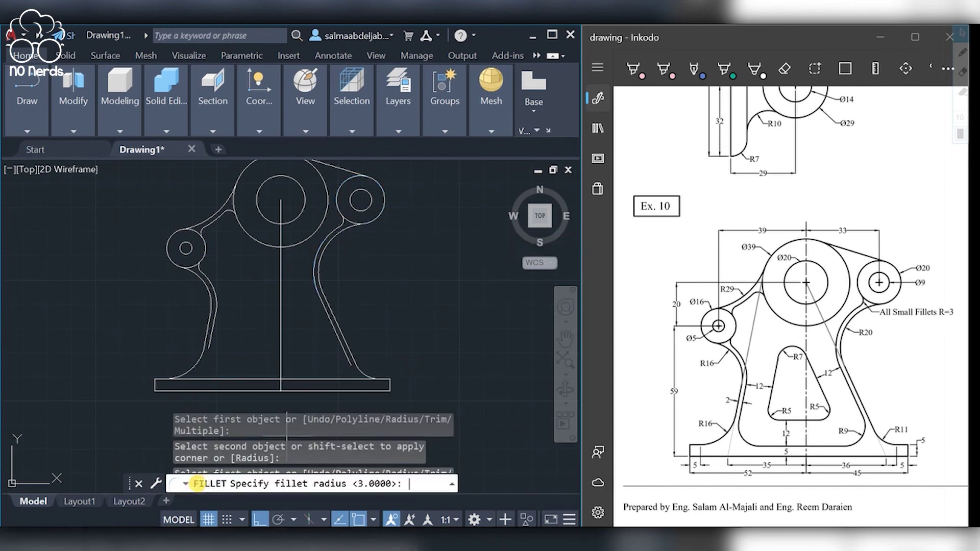
text(9)
key(Return)
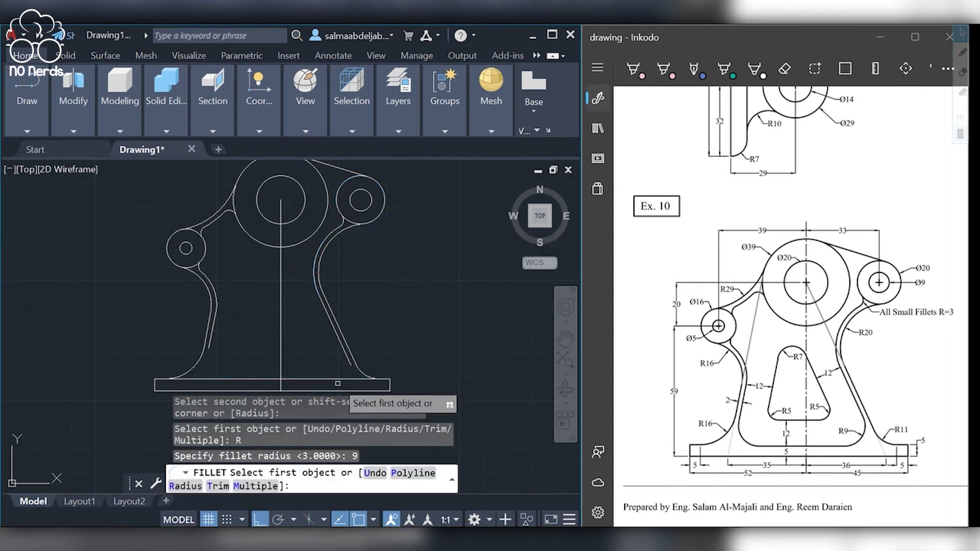
click(339, 371)
click(329, 378)
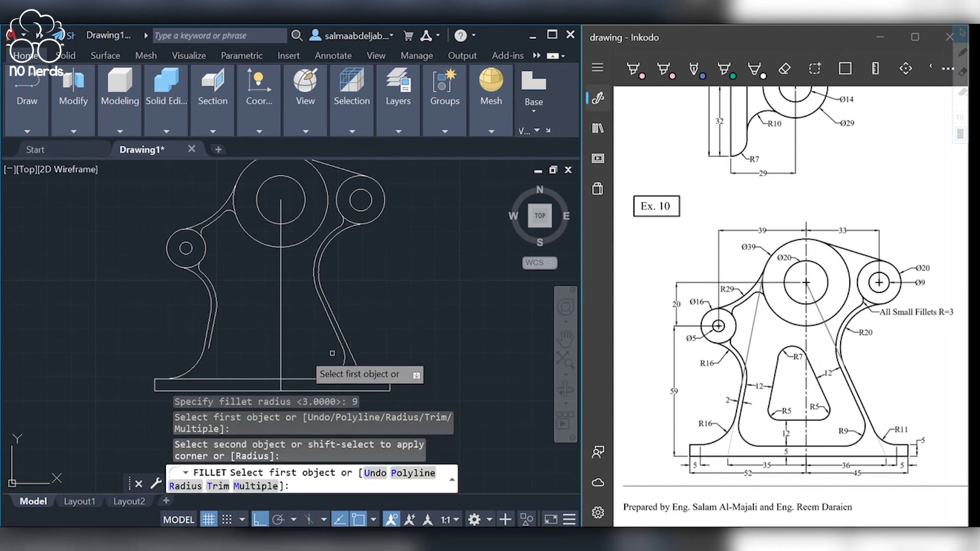
click(215, 380)
click(212, 344)
key(Return)
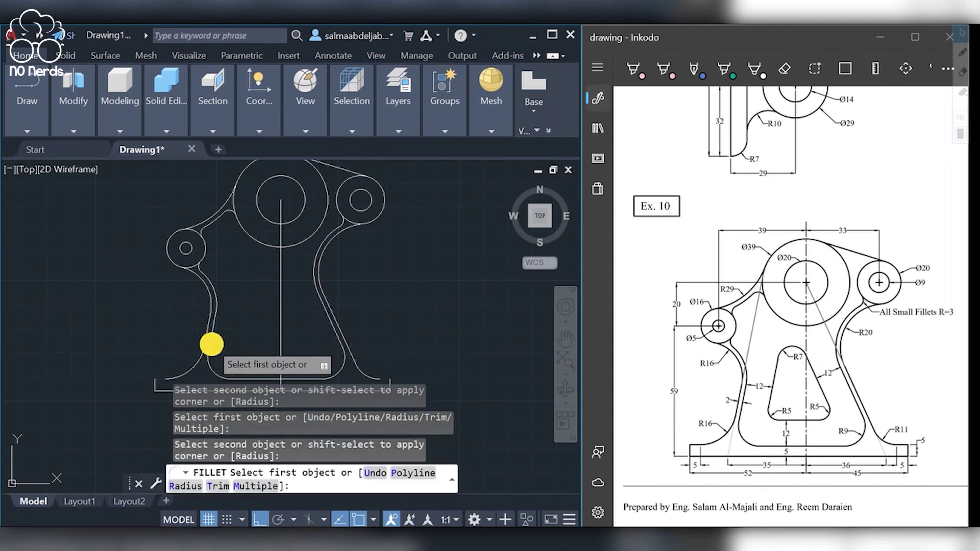
key(Escape)
middle_drag(223, 343, 226, 308)
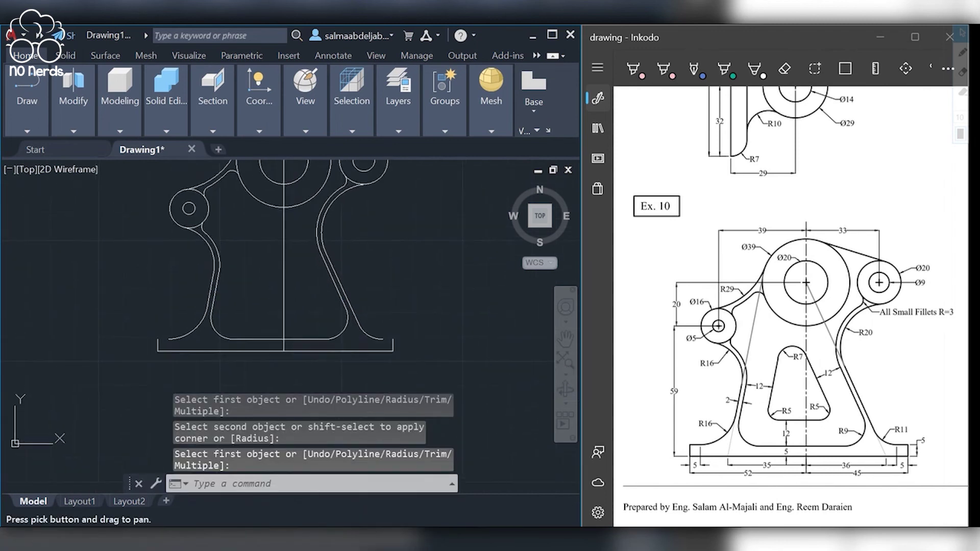
- Draw short closing lines at the base plate's right end and top-left corner
text(l)
key(Return)
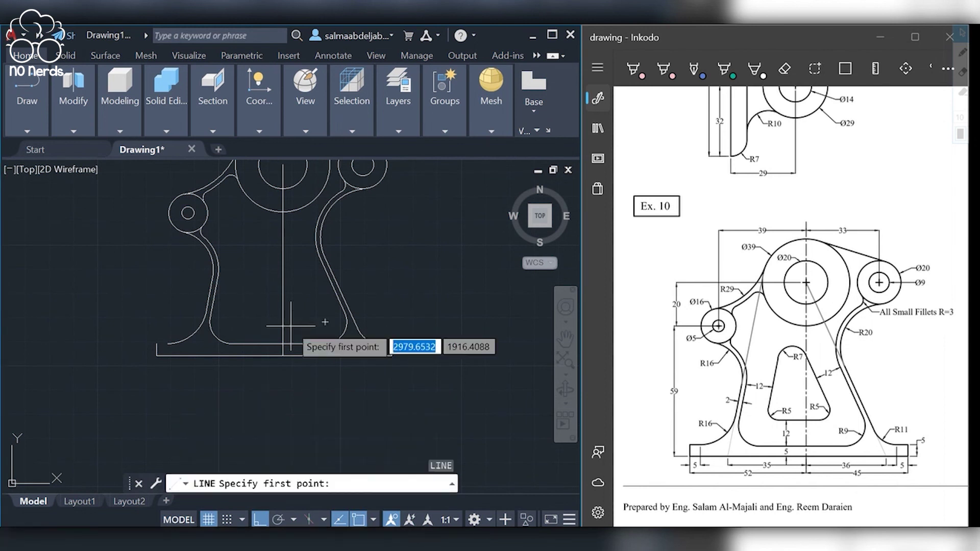
click(392, 343)
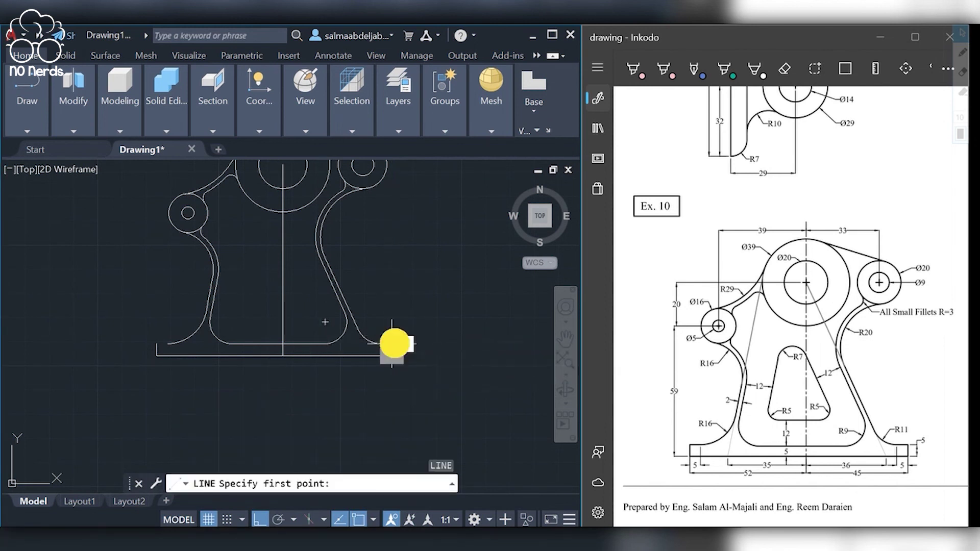
click(403, 321)
key(Return)
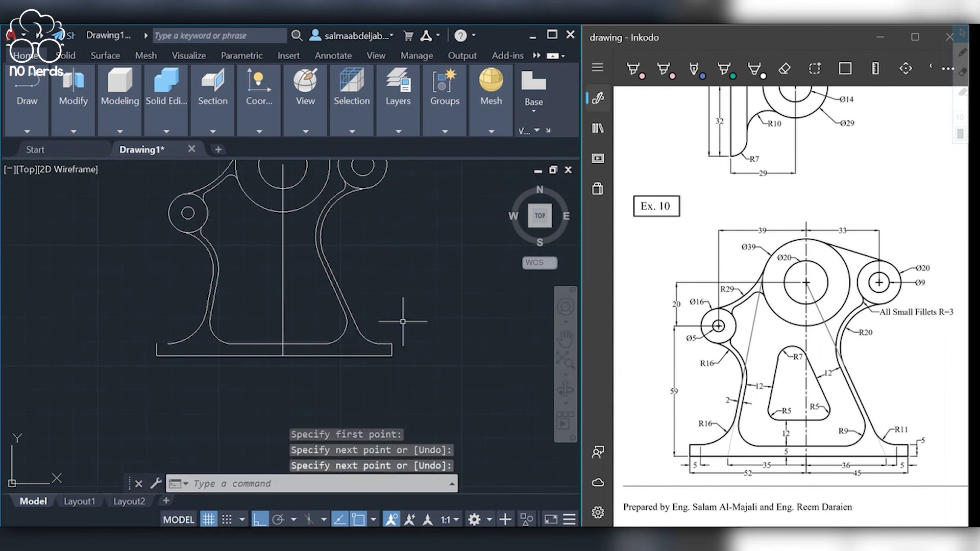
key(Return)
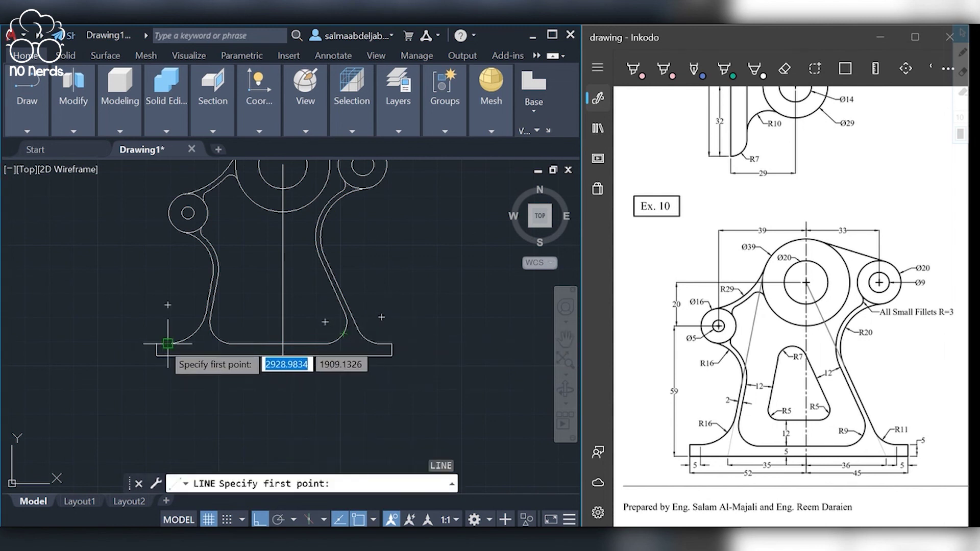
click(168, 343)
click(156, 344)
key(Return)
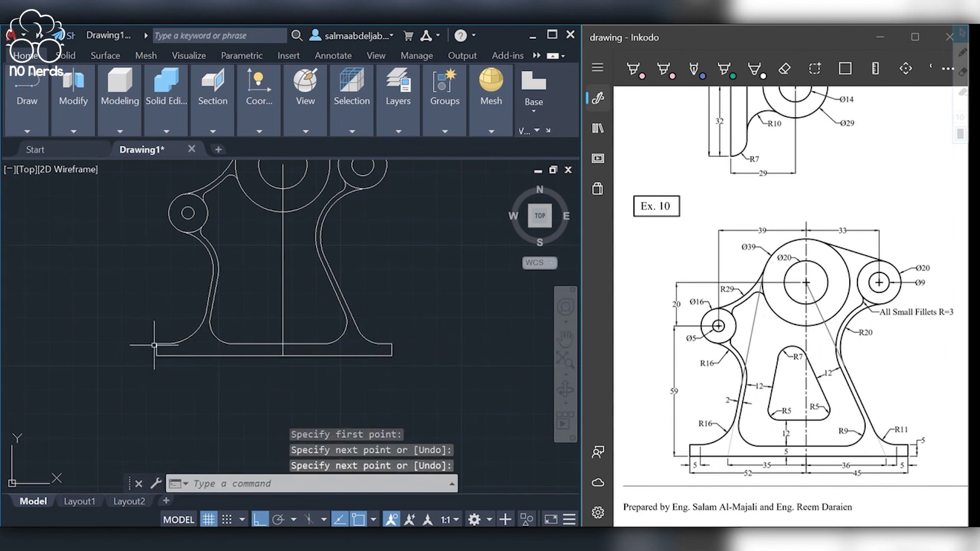
- Delete the vertical centre line
middle_drag(154, 345, 146, 409)
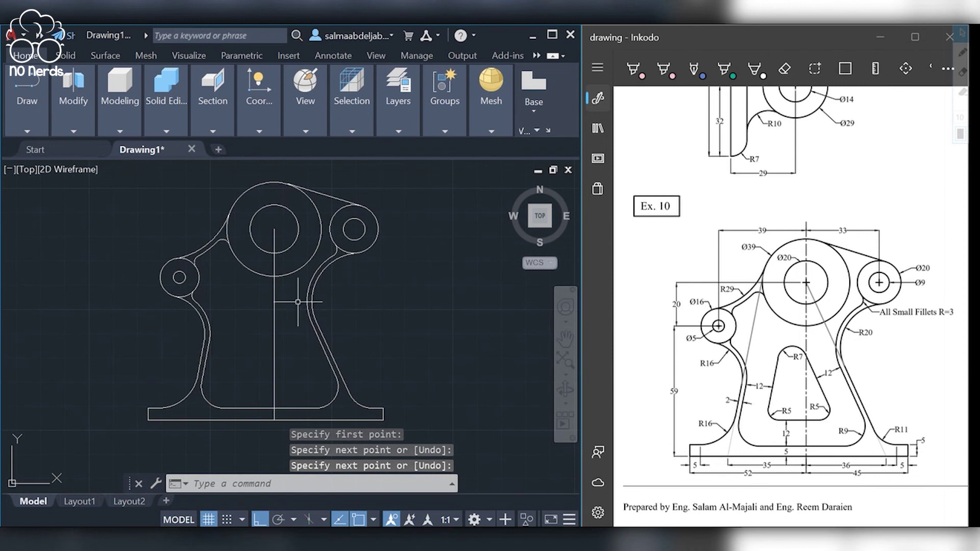
click(273, 311)
key(Delete)
- Offset both sloping sides and the base's top edge 12 units inward
text(of)
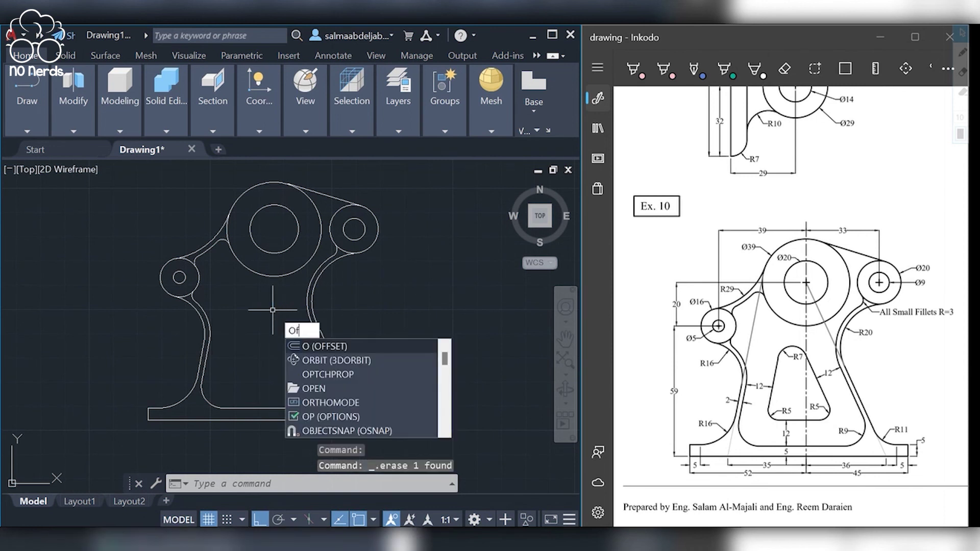
text(f)
key(Return)
text(1)
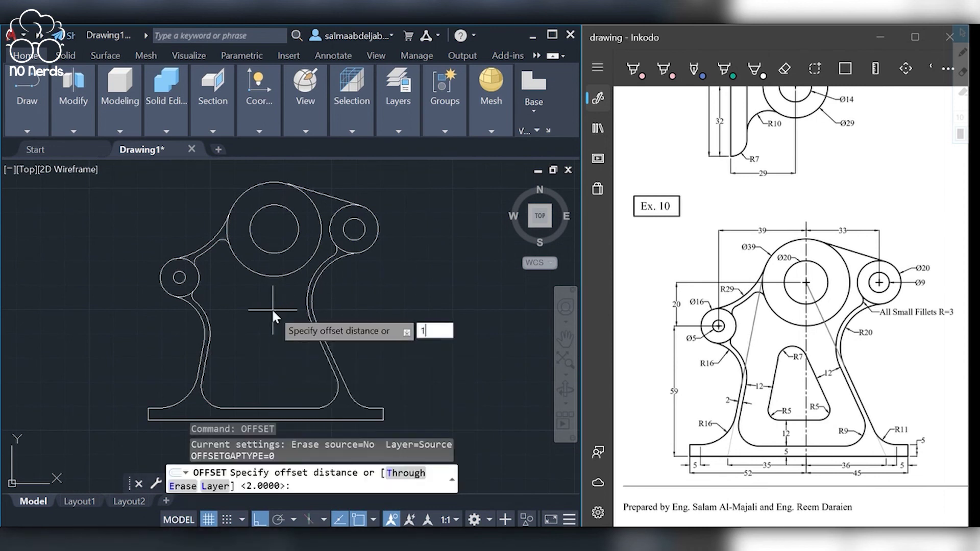
text(2)
key(Return)
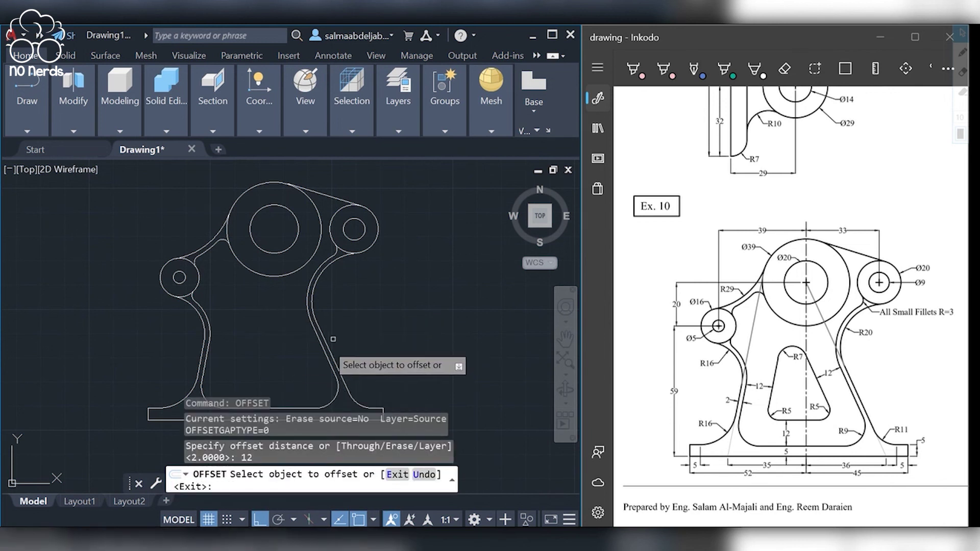
click(321, 345)
click(216, 346)
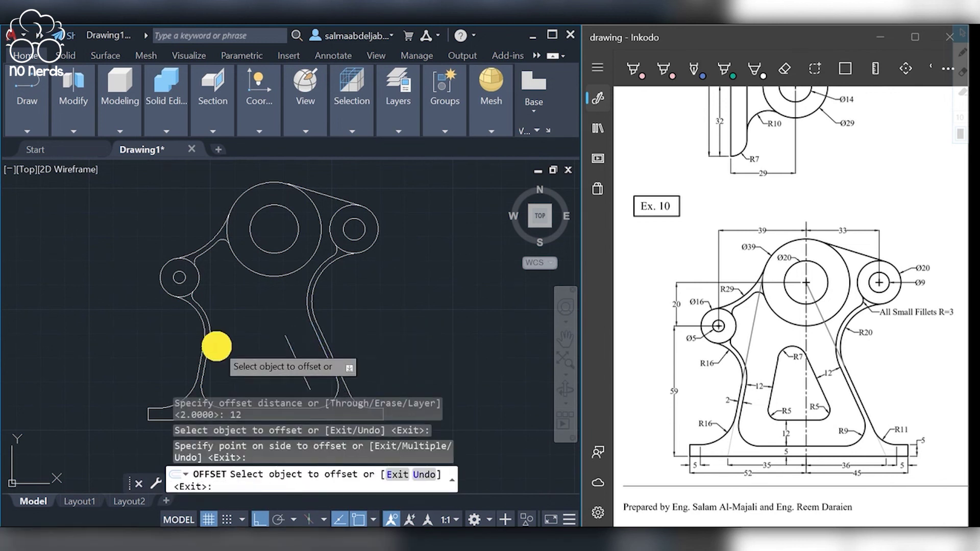
click(209, 341)
click(259, 344)
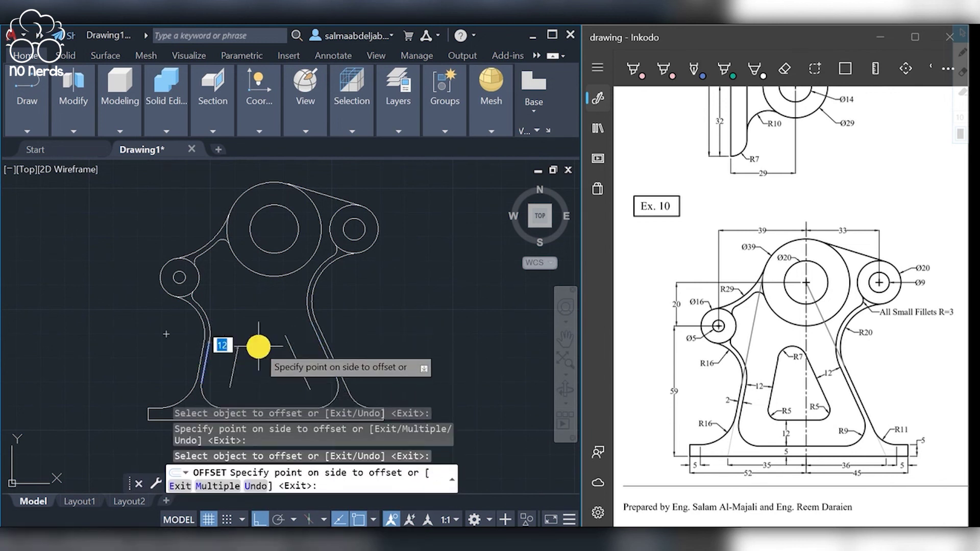
click(443, 221)
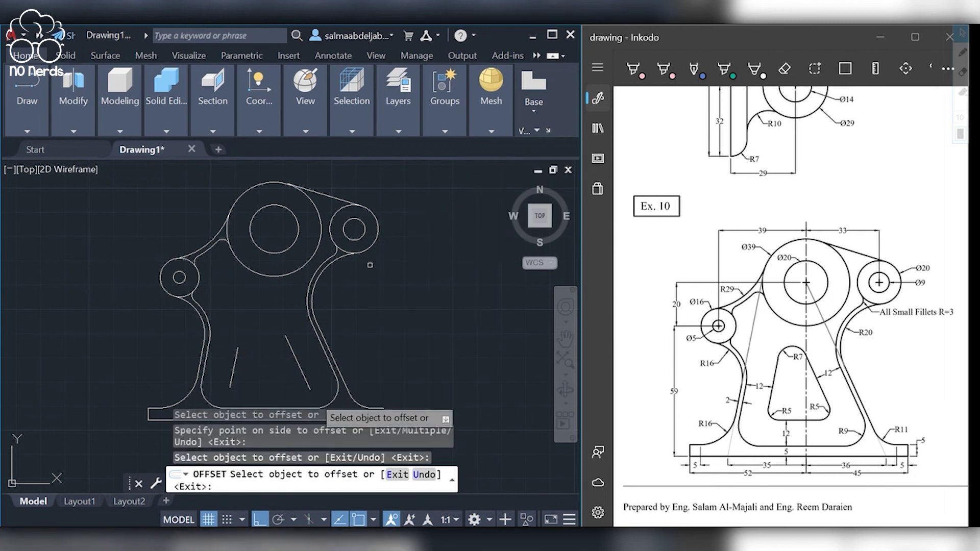
click(293, 406)
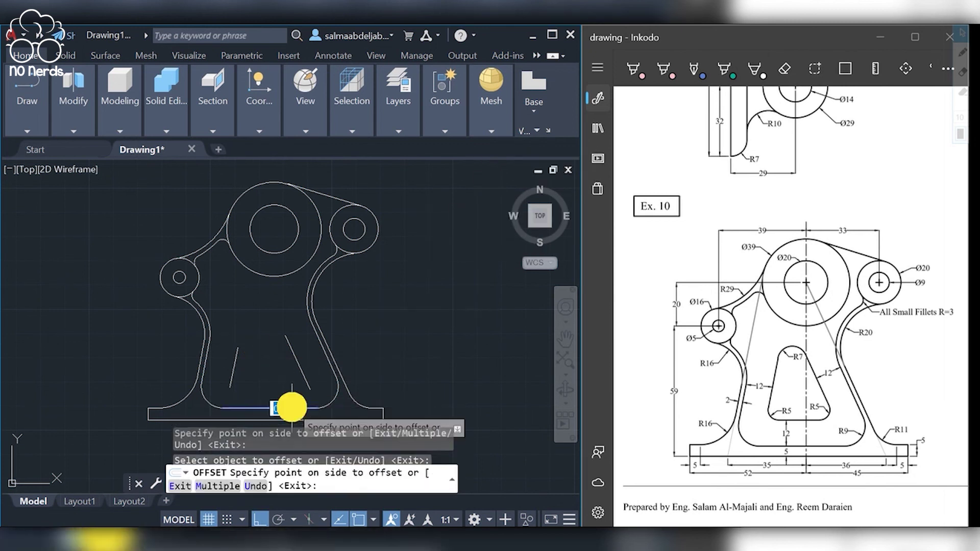
click(282, 376)
key(Return)
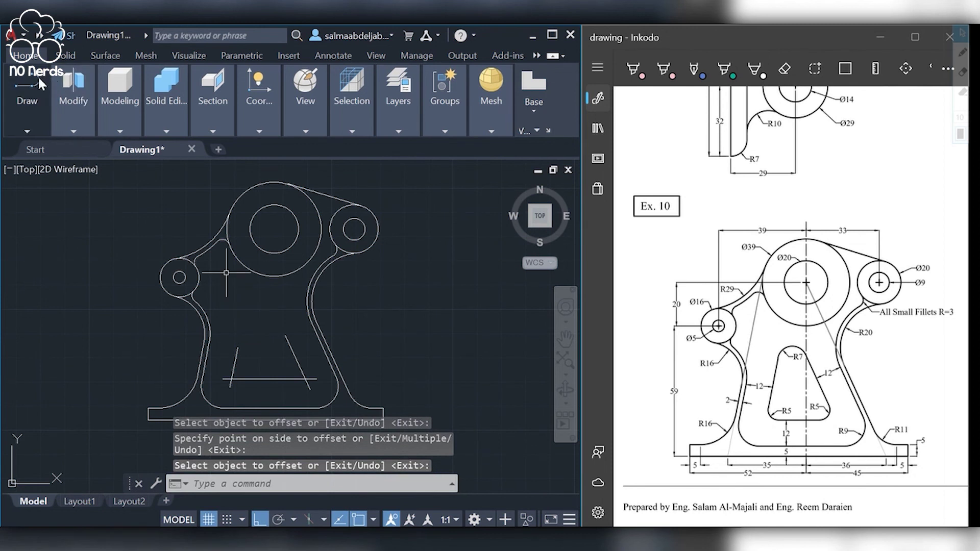
- Extend the short inner pocket lines with a fence until they meet their boundaries
click(74, 131)
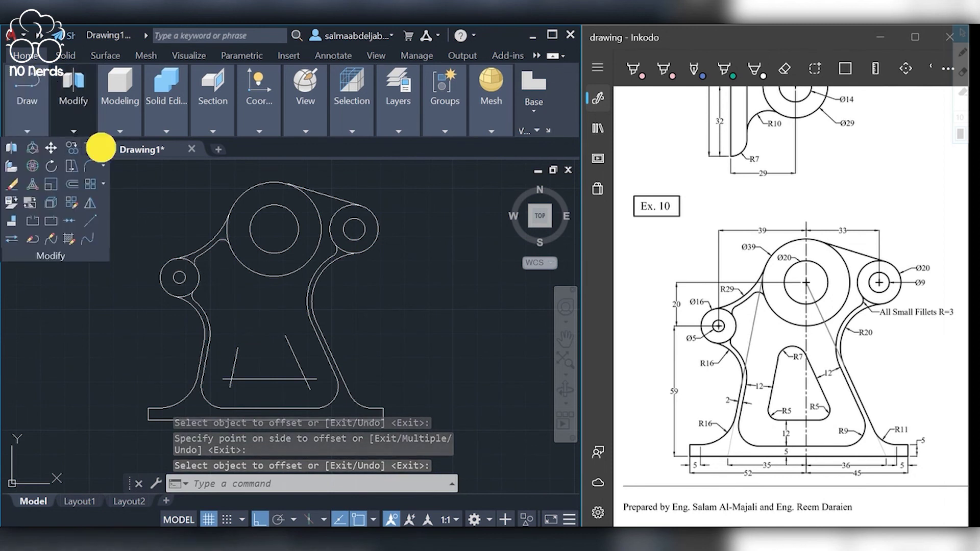
click(102, 149)
click(95, 191)
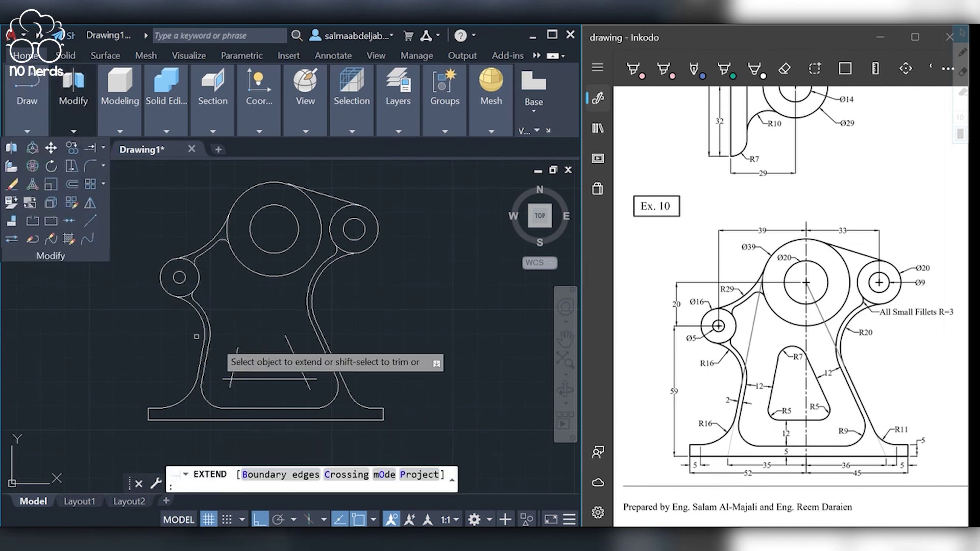
click(235, 356)
click(298, 353)
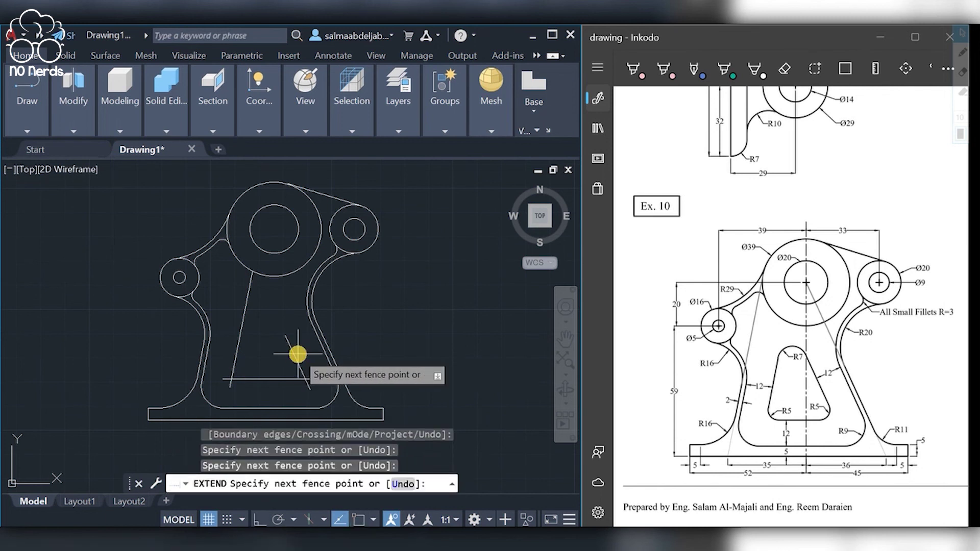
right_click(293, 354)
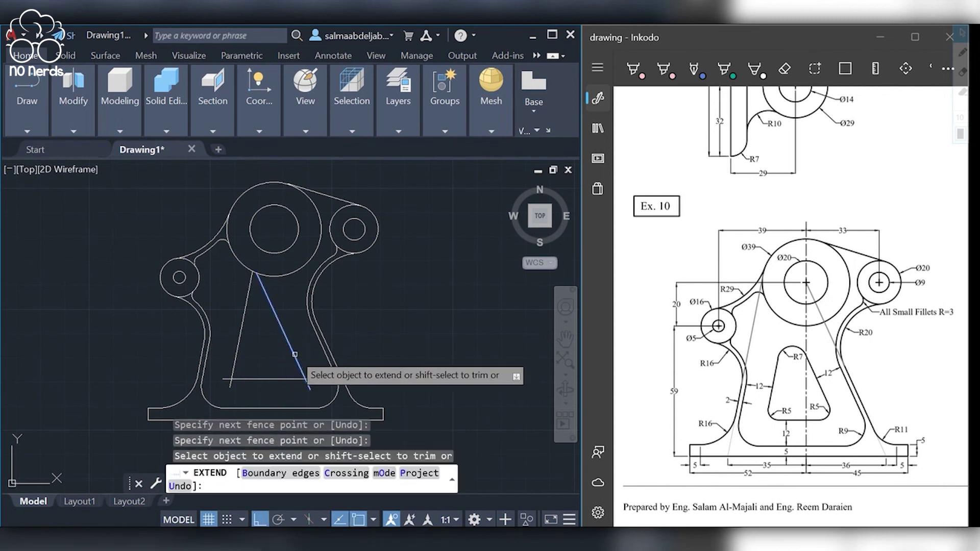
click(295, 353)
key(Return)
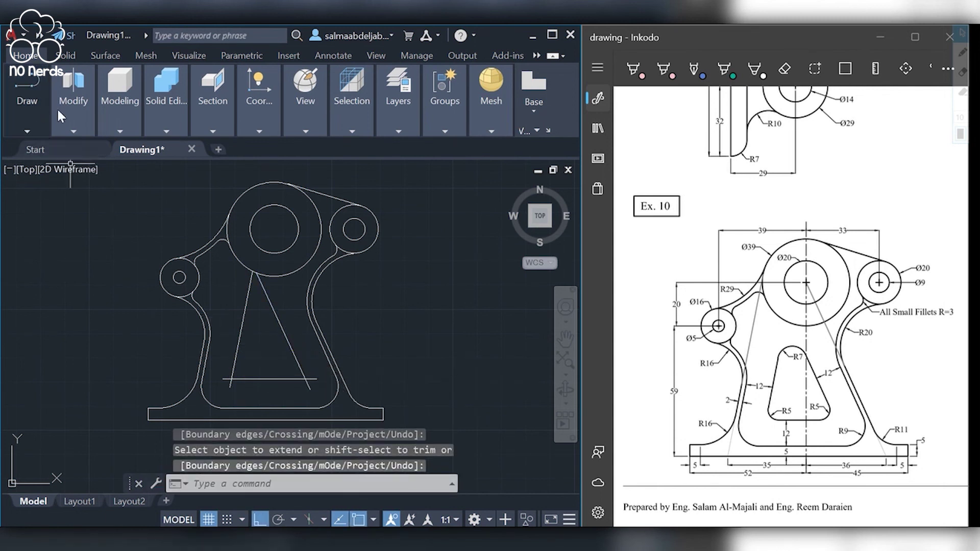
mouse_move(72, 100)
click(89, 166)
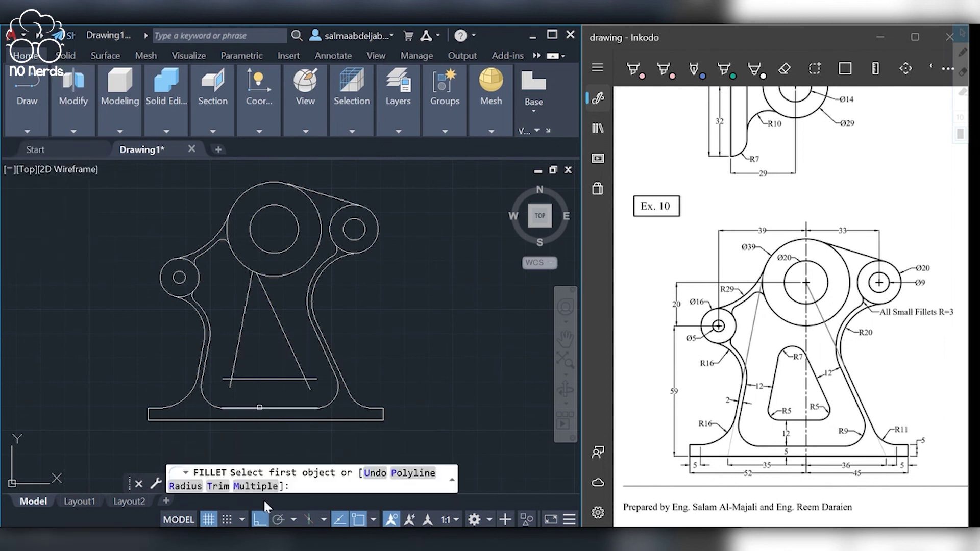
- Fillet the pocket's two bottom corners with radius 5, using Multiple mode
click(262, 488)
click(186, 425)
text(5)
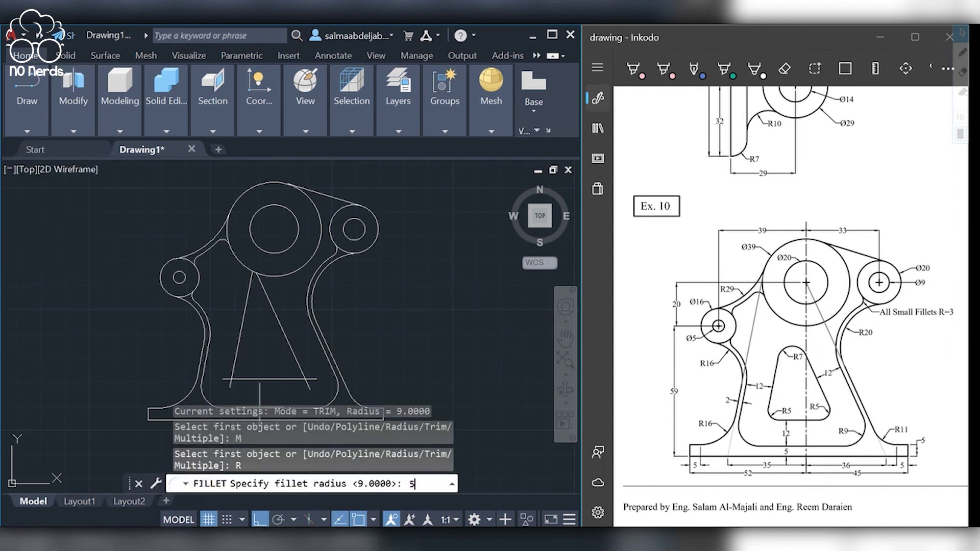
key(Return)
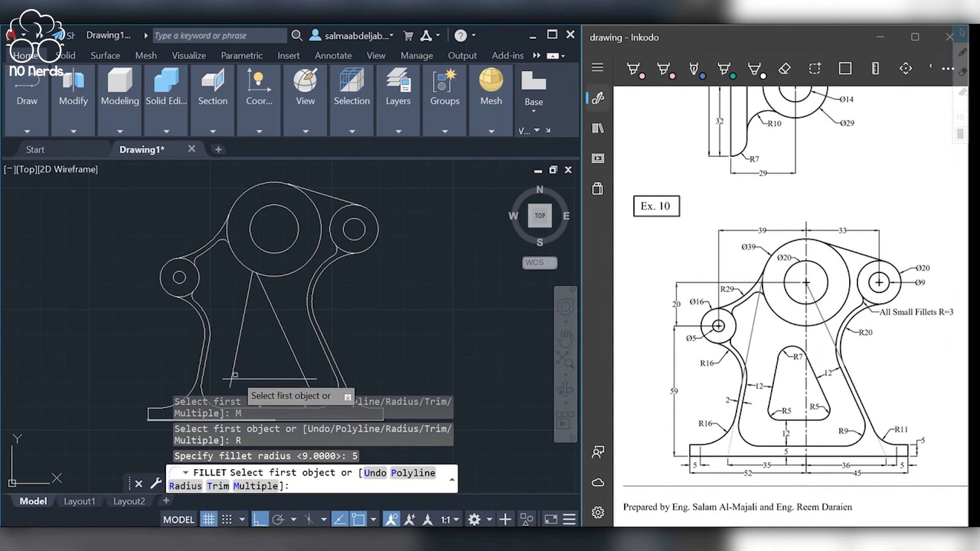
click(234, 367)
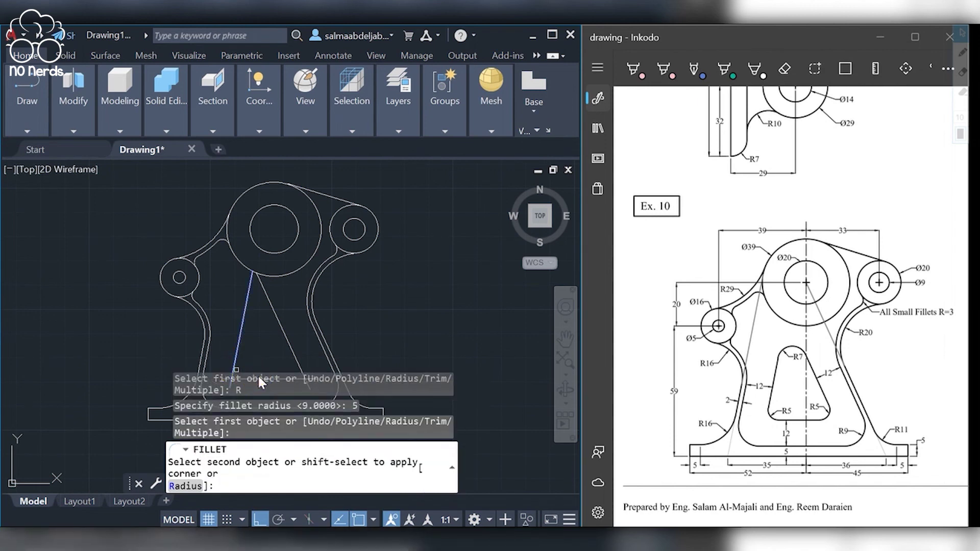
scroll(439, 197, down, 1)
scroll(438, 196, down, 1)
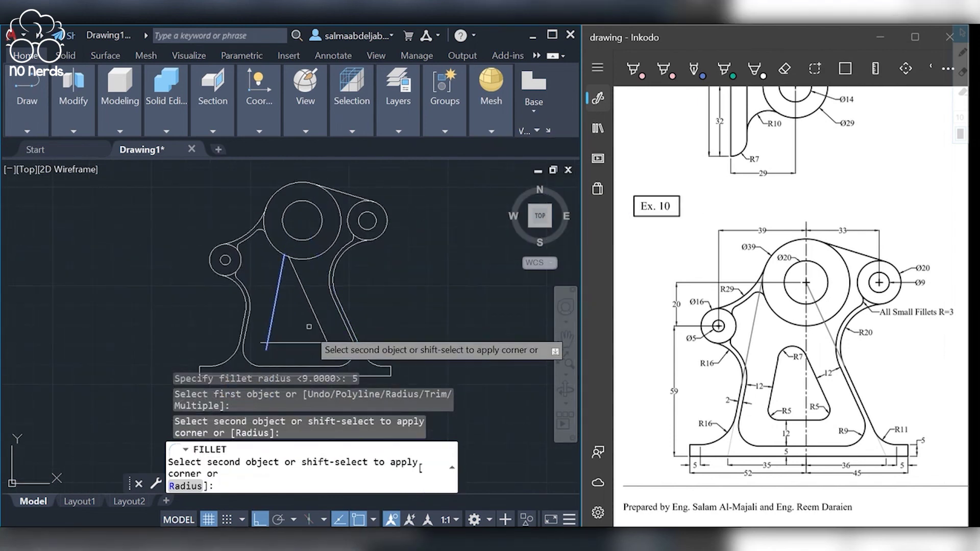
click(293, 343)
key(space)
click(307, 343)
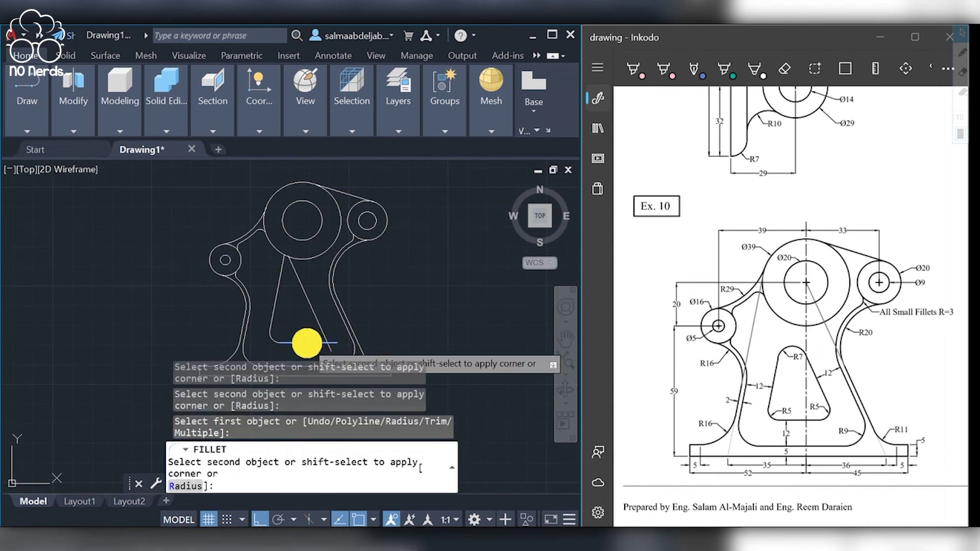
click(321, 324)
key(space)
- Fillet the pocket's top corner with radius 7
click(196, 484)
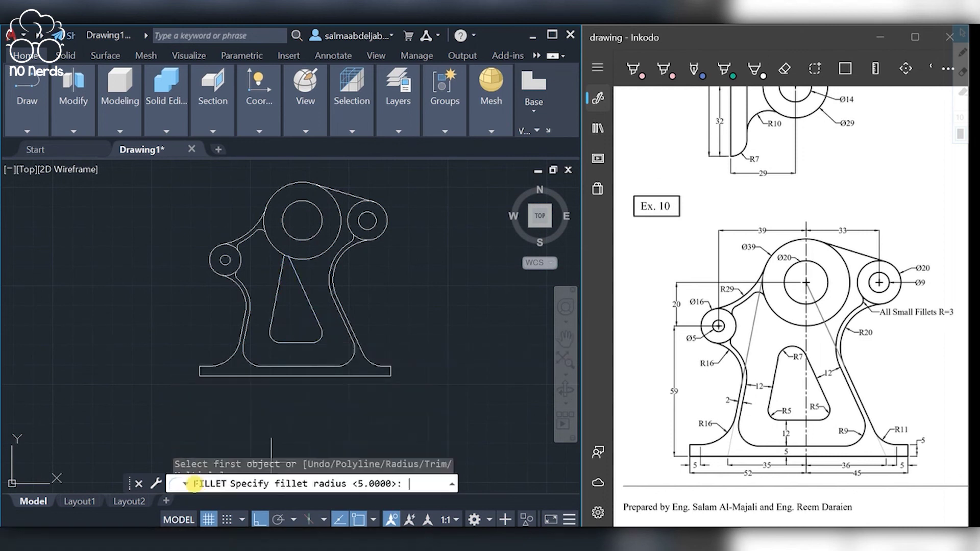
text(7)
key(Return)
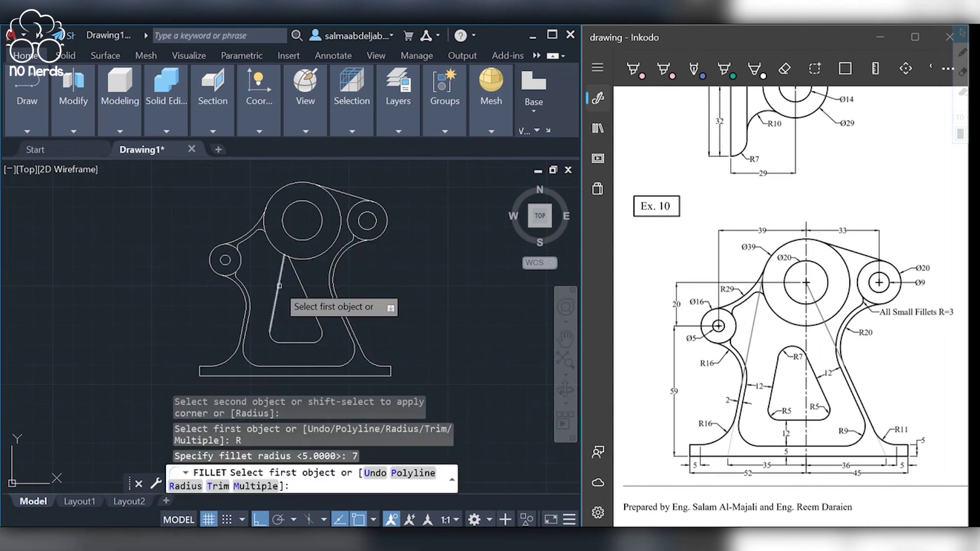
click(279, 285)
click(306, 299)
key(space)
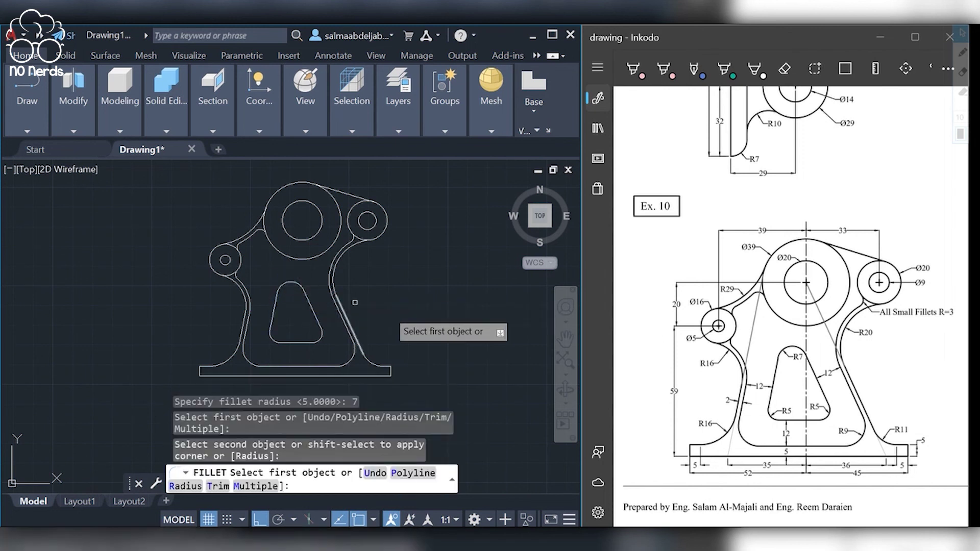
key(space)
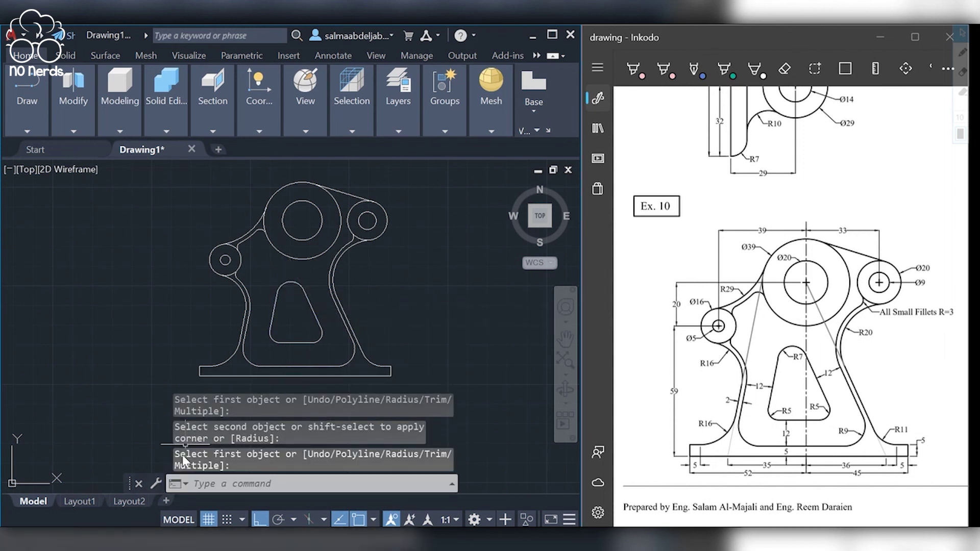